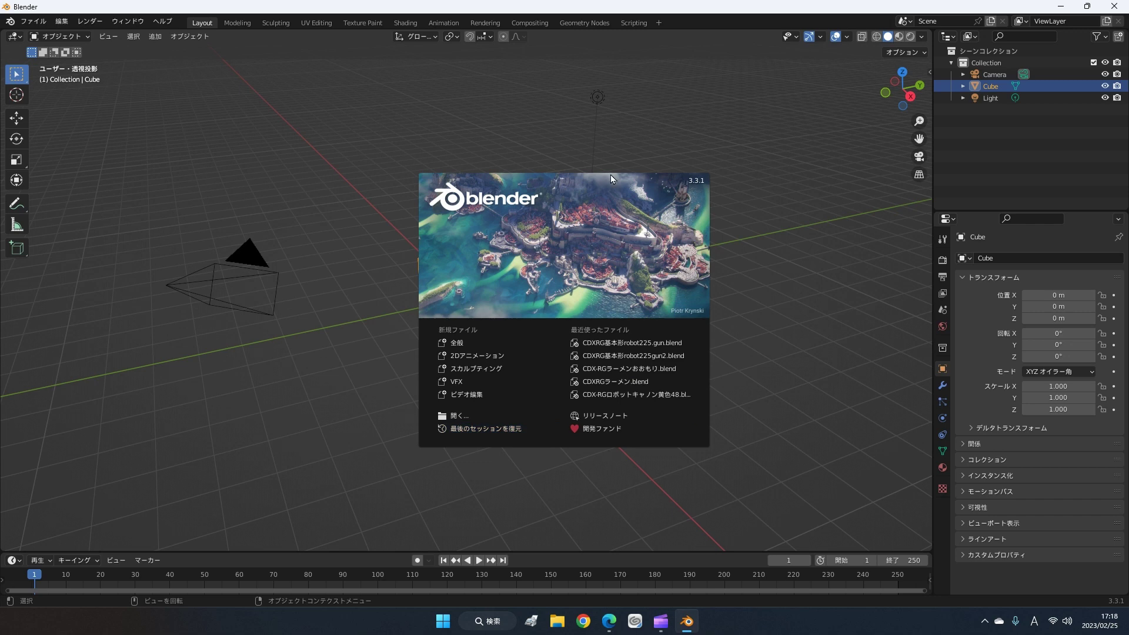
- Close the splash screen and delete the default cube, camera and light, leaving an empty scene
click(519, 151)
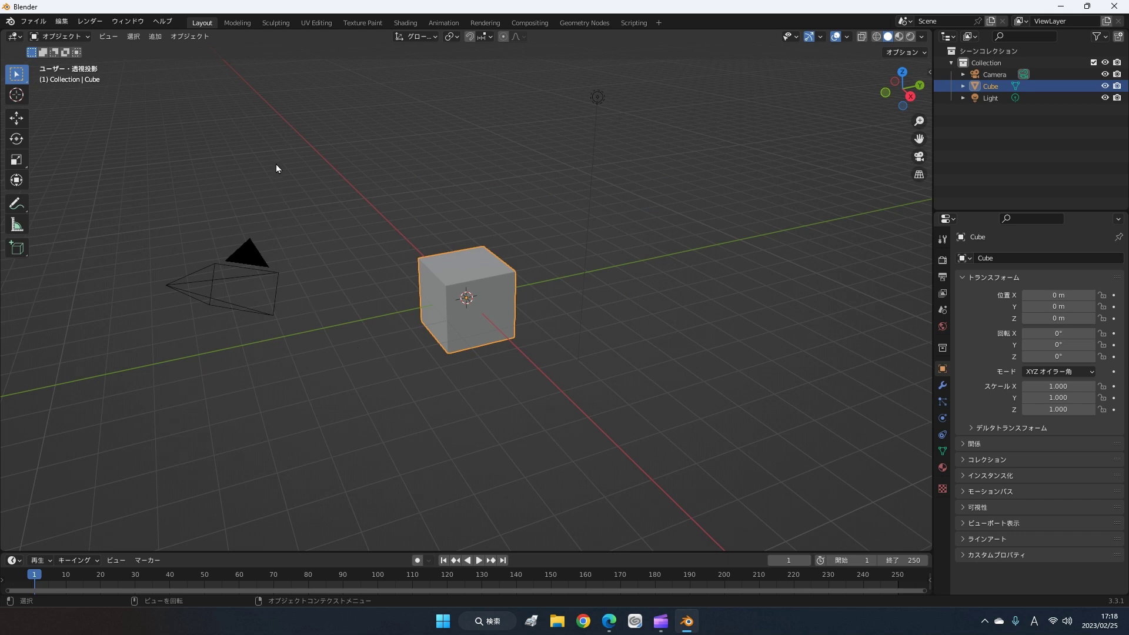
mouse_move(271, 167)
middle_down()
mouse_move(558, 212)
mouse_move(565, 199)
middle_up()
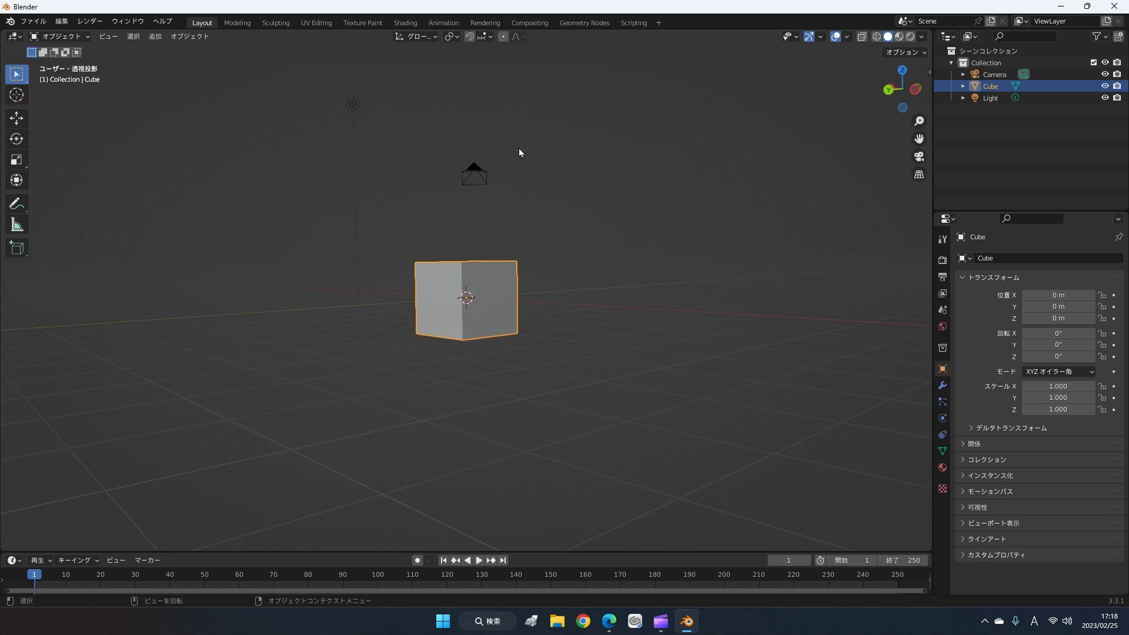
middle_drag(533, 176, 551, 175)
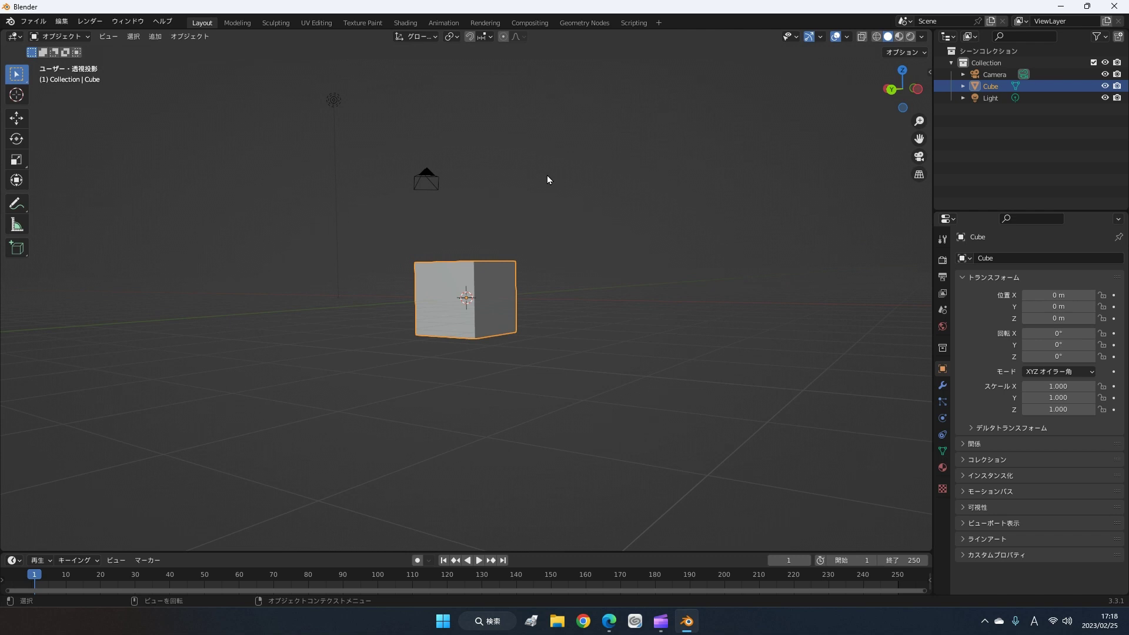
key(a)
mouse_move(545, 180)
middle_down()
mouse_move(600, 355)
mouse_move(665, 342)
middle_up()
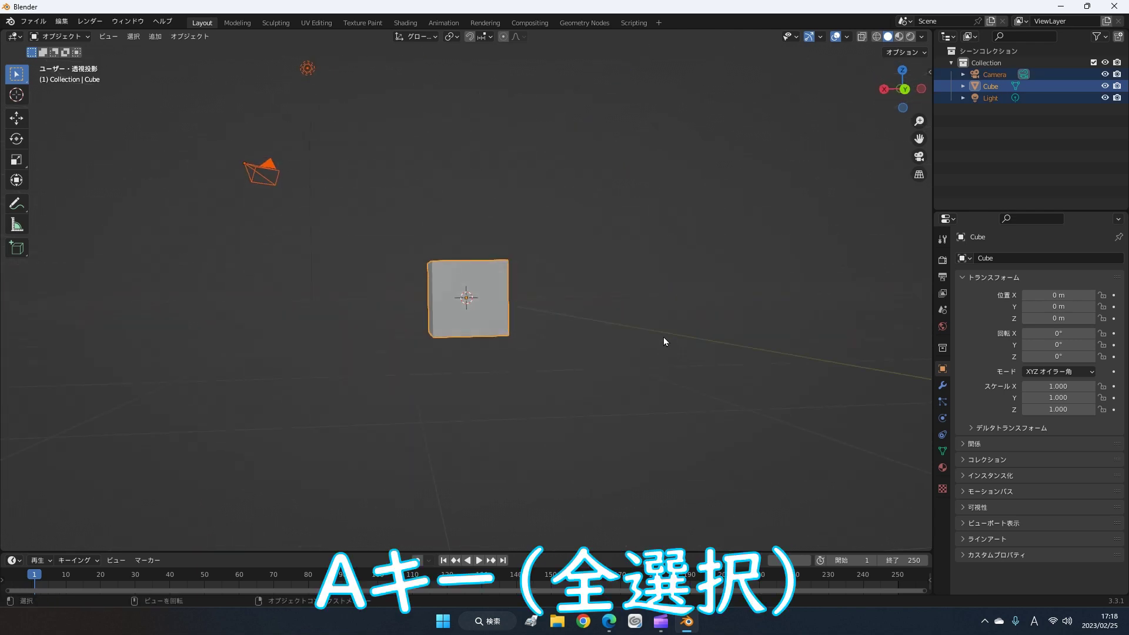
key(x)
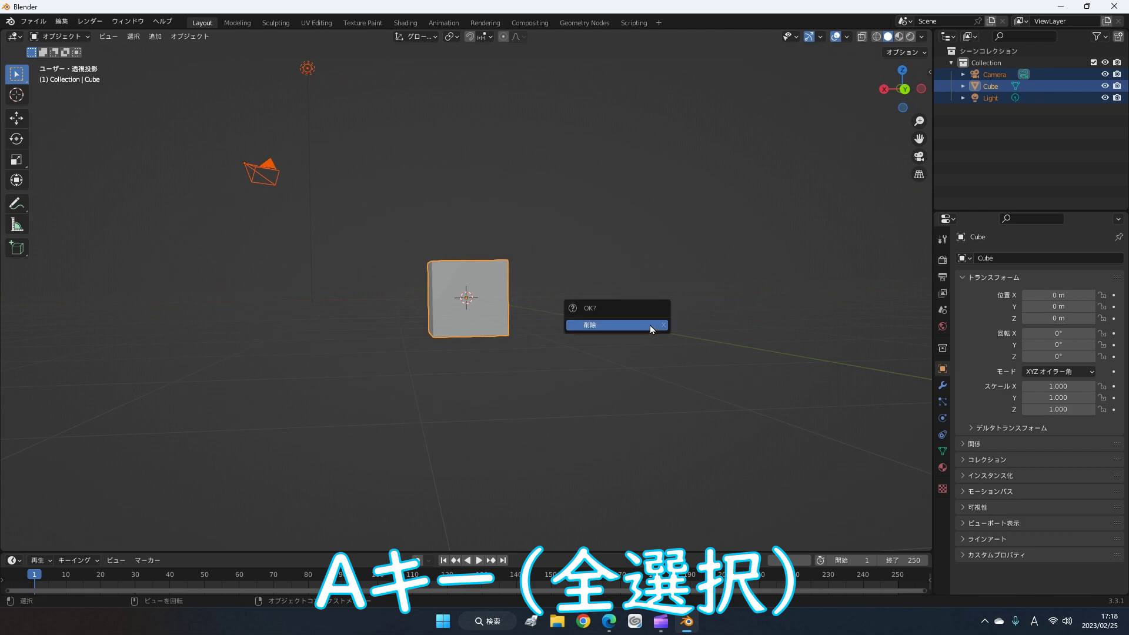
click(651, 327)
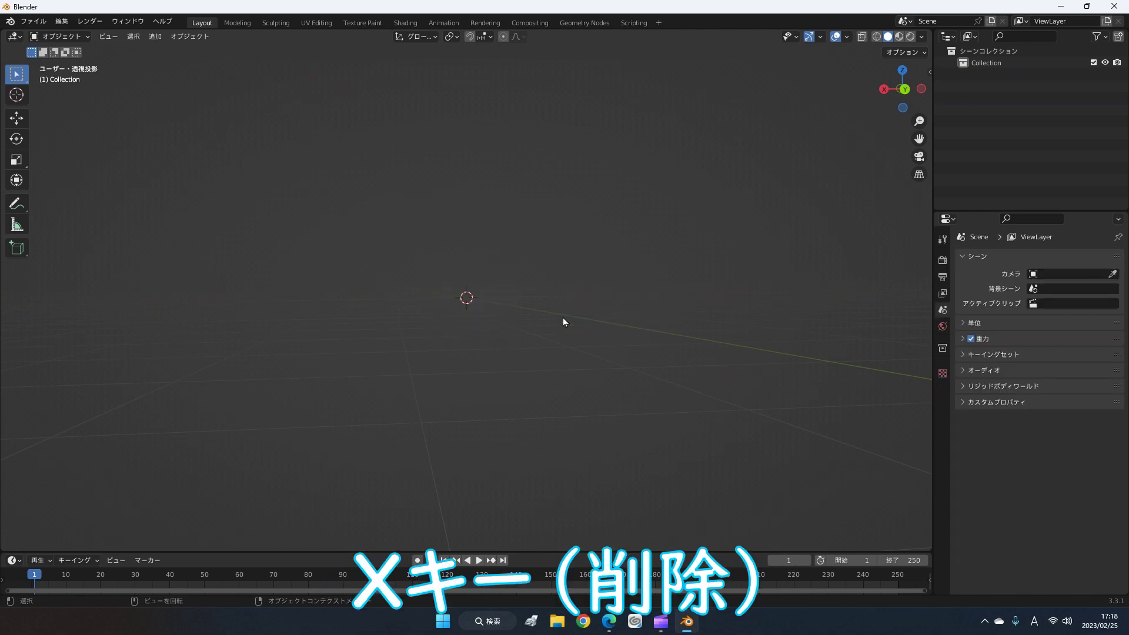
mouse_move(488, 330)
middle_down()
mouse_move(636, 344)
mouse_move(604, 354)
middle_up()
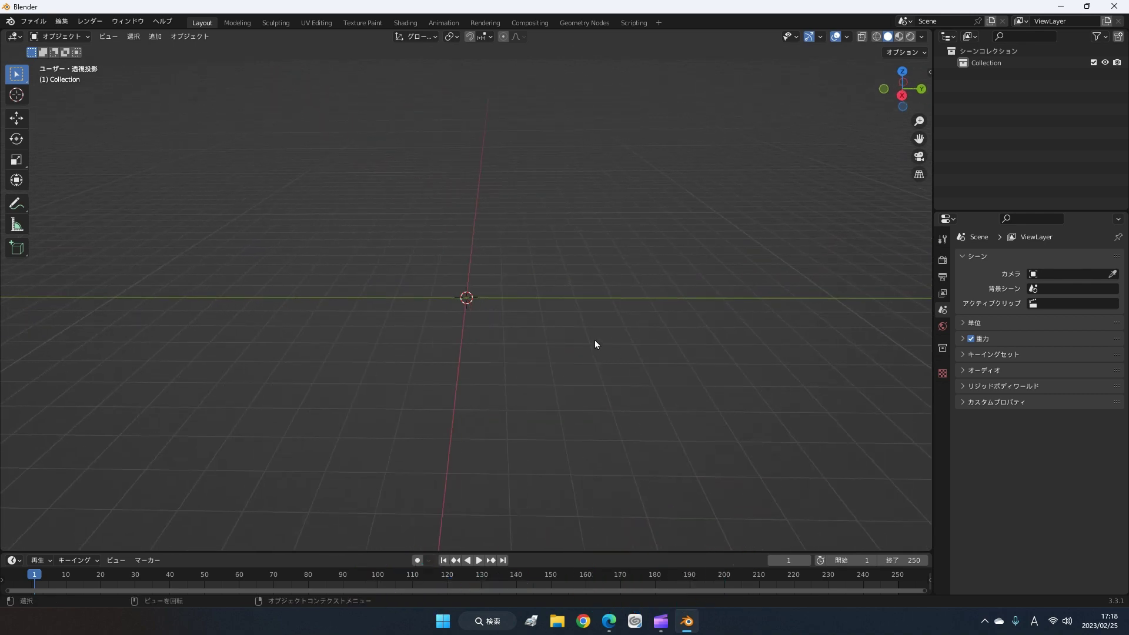
- Add a cylinder mesh at the world origin, zoom in, and enter Edit Mode on it
key(shift+a)
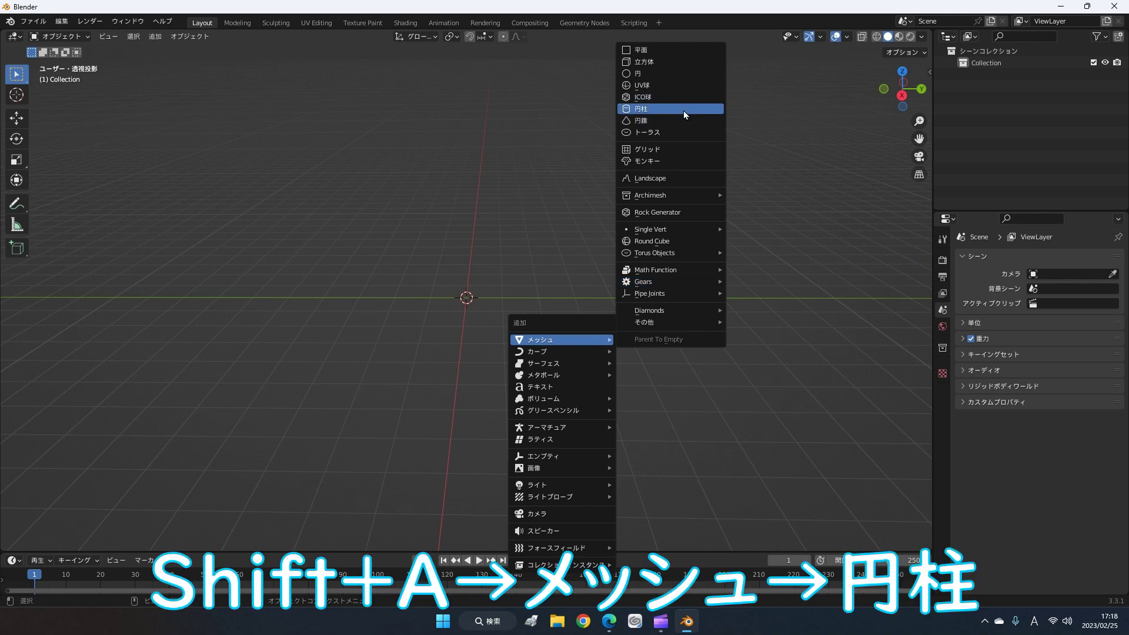
click(683, 109)
mouse_move(559, 294)
middle_down()
mouse_move(631, 268)
mouse_move(614, 271)
mouse_move(556, 337)
mouse_move(551, 316)
middle_up()
scroll(537, 350, up, 2)
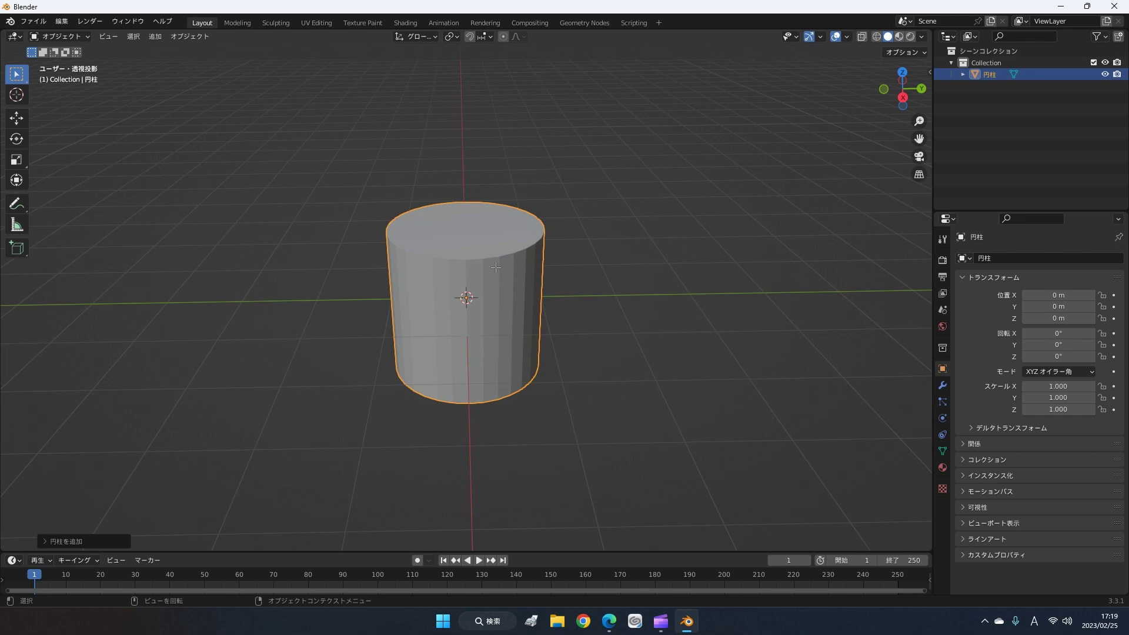
key(Tab)
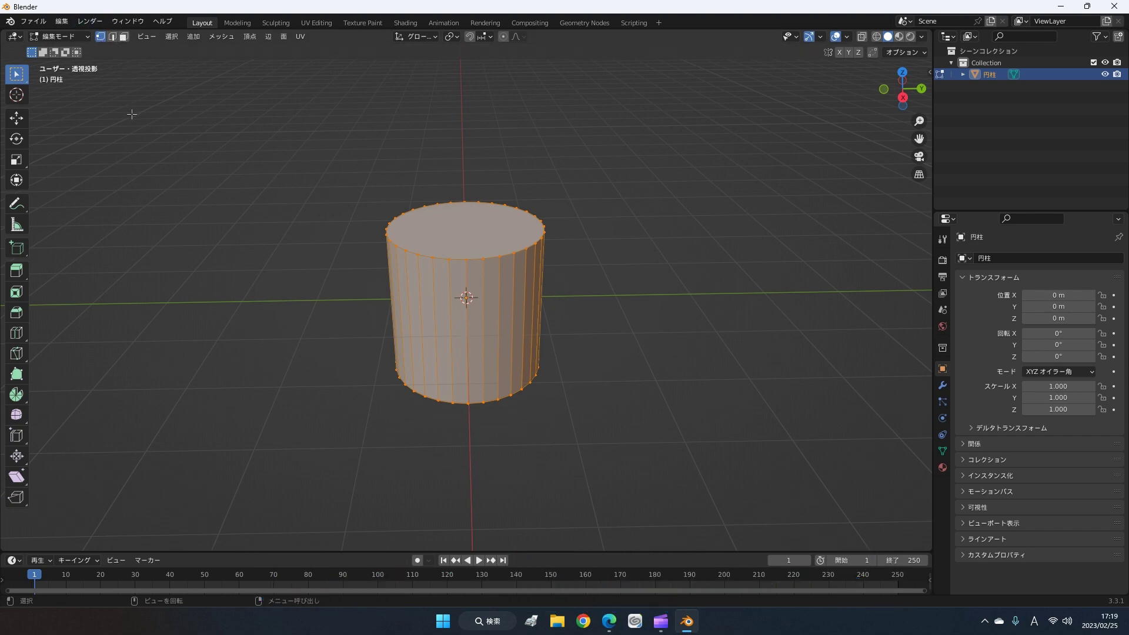
- In face select mode, select only the cylinder's top face and start an Inset Faces
click(124, 37)
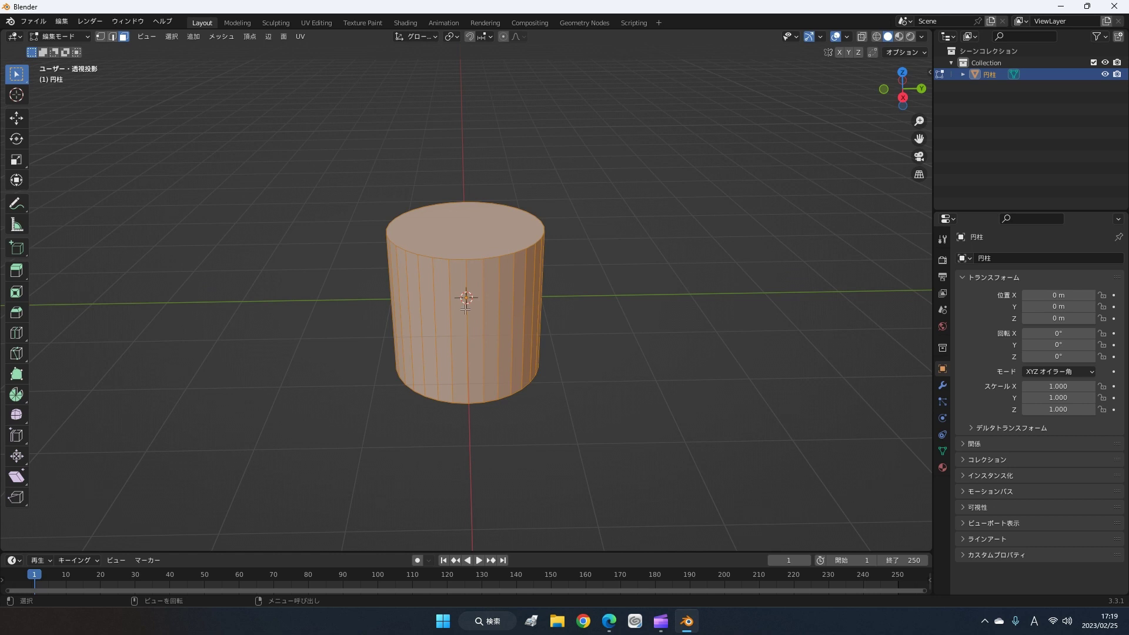
middle_drag(465, 306, 473, 240)
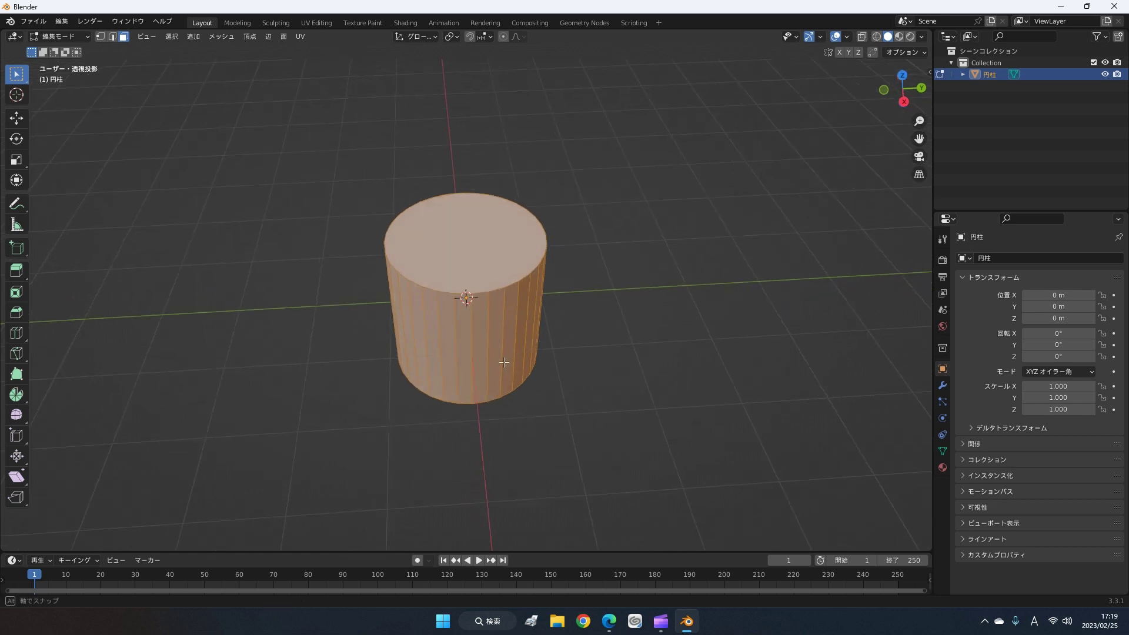
click(473, 240)
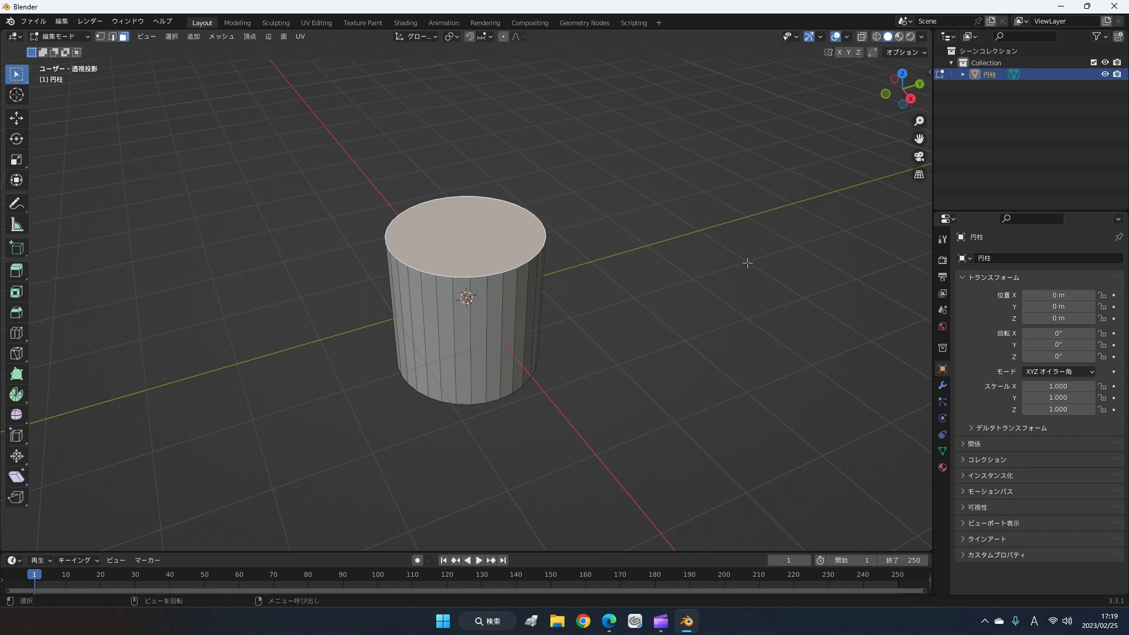
key(a)
mouse_move(614, 482)
middle_down()
mouse_move(595, 398)
mouse_move(721, 429)
mouse_move(662, 456)
mouse_move(479, 490)
mouse_move(682, 406)
mouse_move(667, 503)
mouse_move(476, 449)
mouse_move(696, 180)
middle_up()
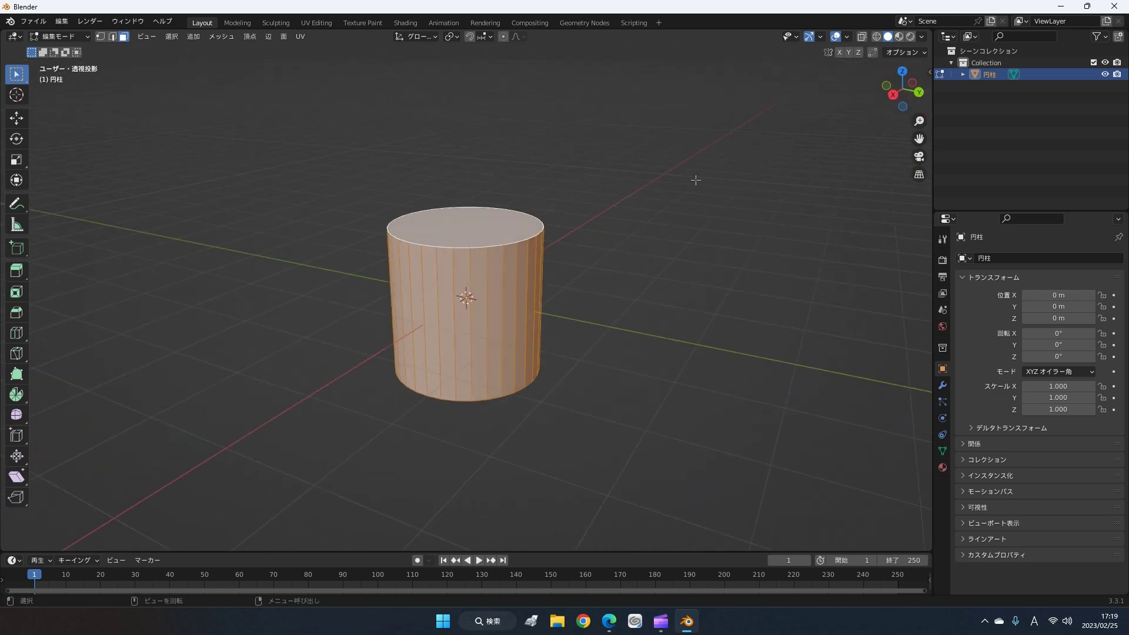
key(alt+a)
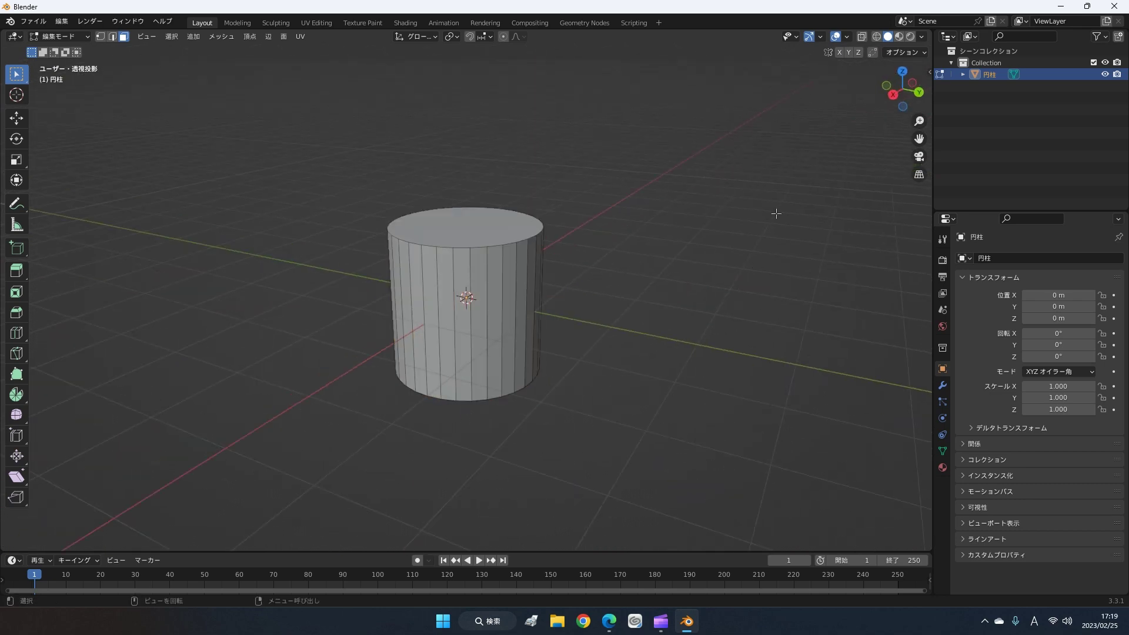
mouse_move(750, 260)
middle_down()
mouse_move(745, 302)
mouse_move(473, 206)
middle_up()
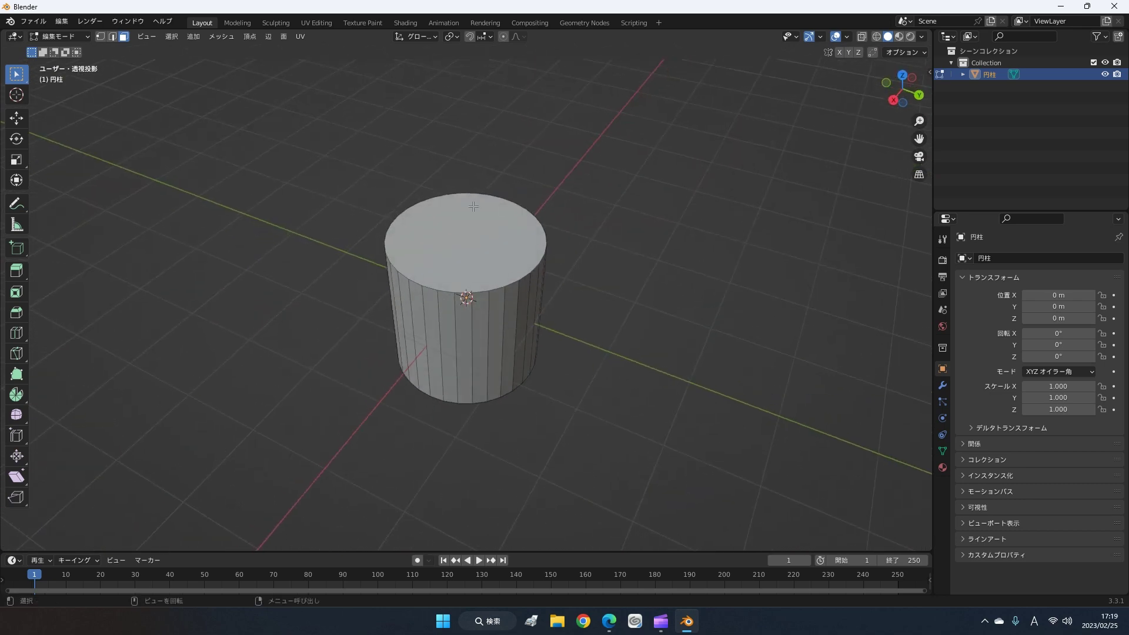
click(455, 240)
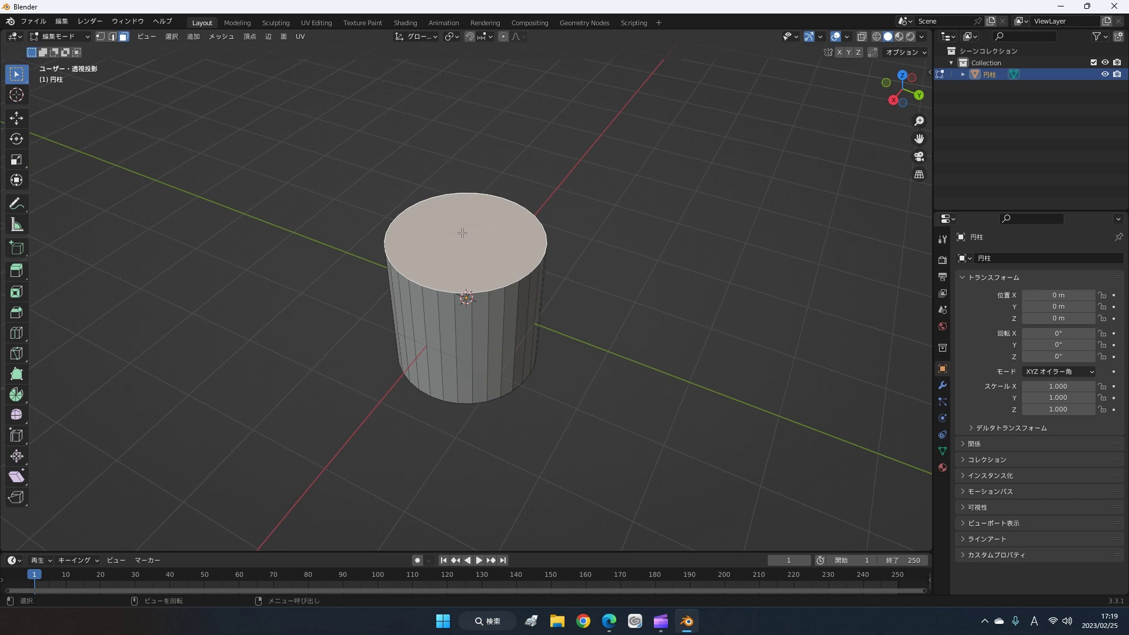
middle_drag(596, 322, 617, 315)
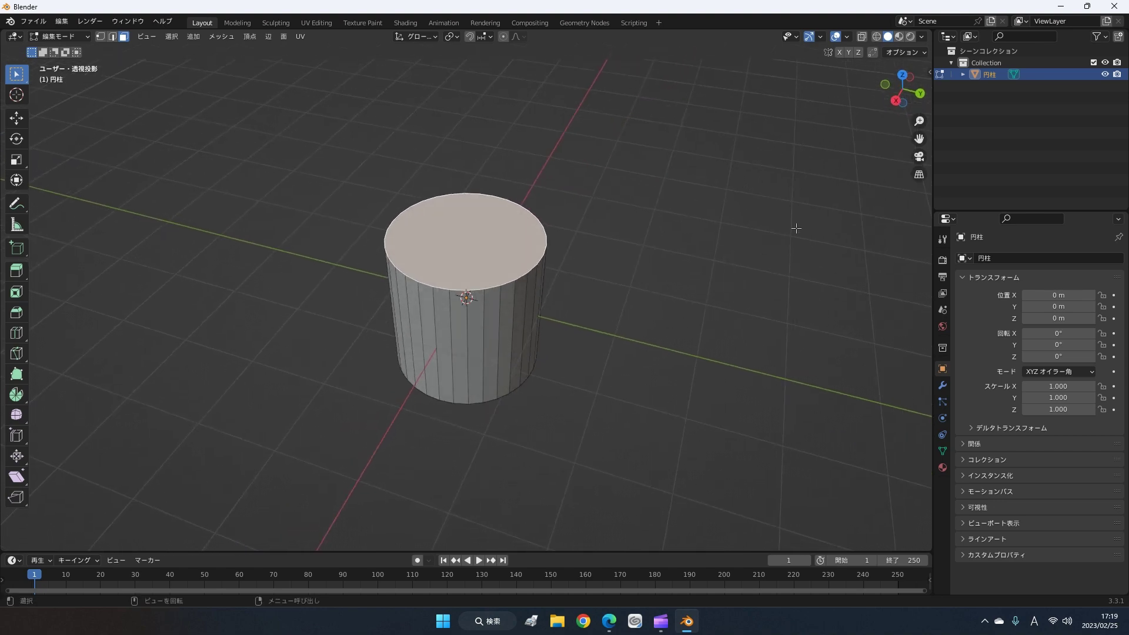
key(i)
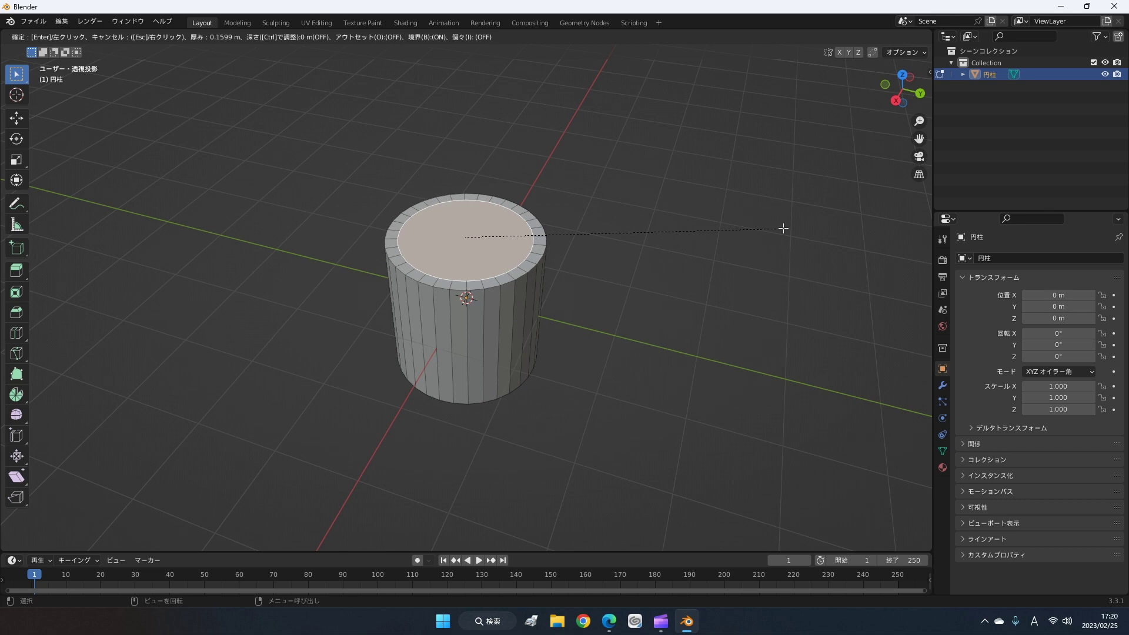
- Confirm the inset on the cylinder's top face to form a rim
click(783, 228)
scroll(661, 304, up, 2)
scroll(660, 303, up, 1)
mouse_move(661, 304)
middle_down()
mouse_move(715, 327)
mouse_move(726, 347)
mouse_move(711, 364)
mouse_move(751, 312)
mouse_move(751, 328)
mouse_move(779, 316)
middle_up()
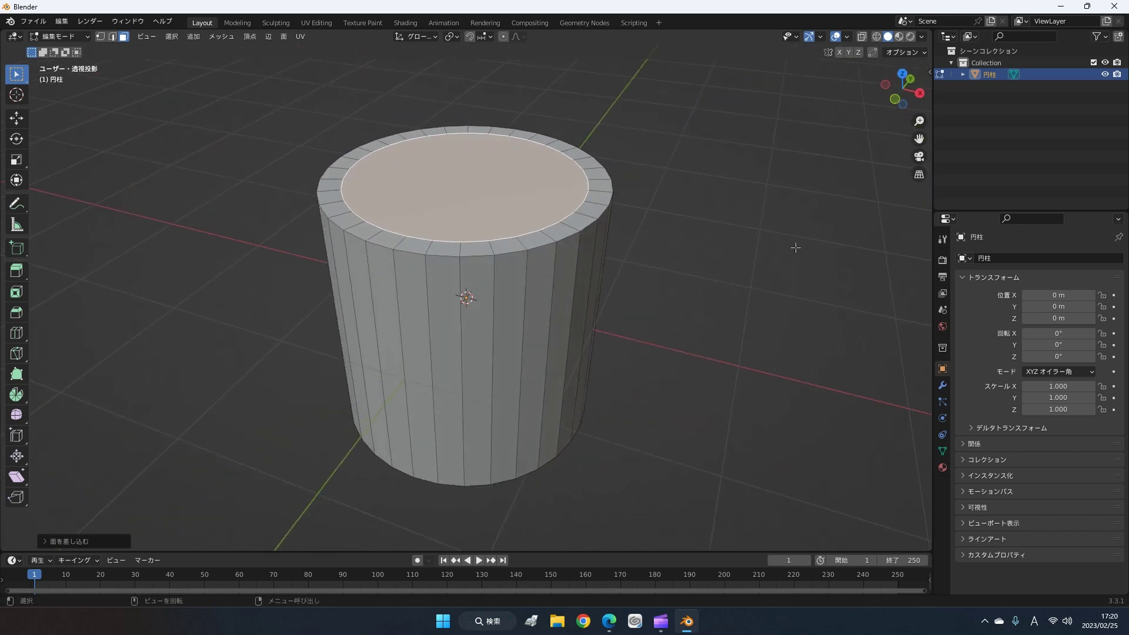
- Extrude the inset face down into the cylinder to hollow it, then return to Object Mode
key(e)
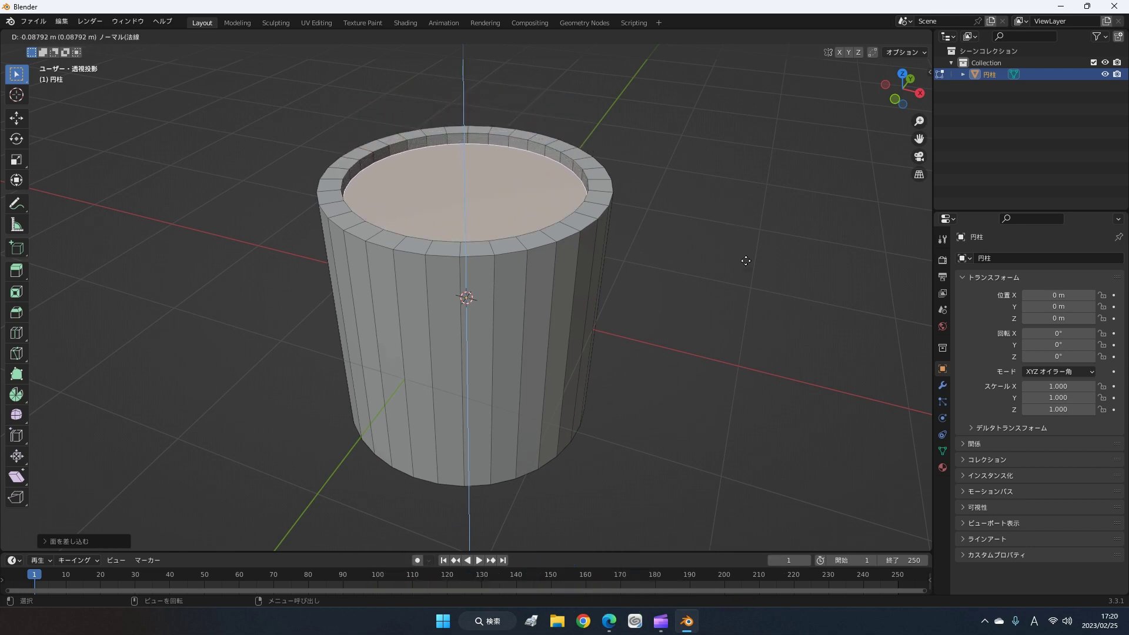
click(747, 263)
mouse_move(746, 263)
middle_down()
mouse_move(711, 345)
mouse_move(752, 254)
middle_up()
scroll(753, 254, down, 1)
scroll(750, 270, down, 2)
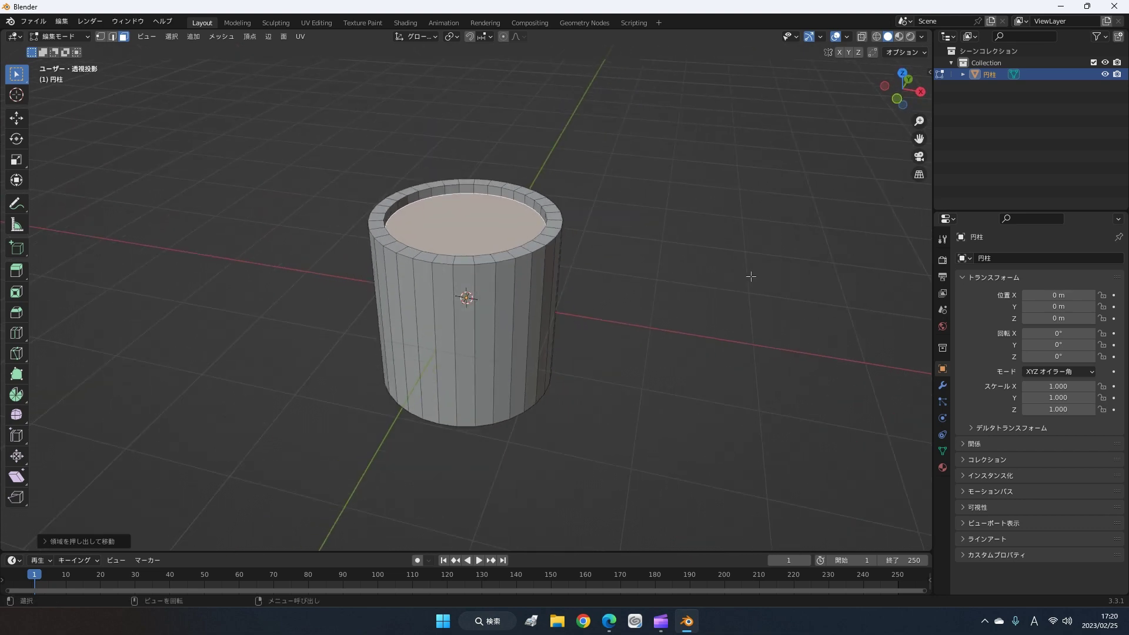
key(Tab)
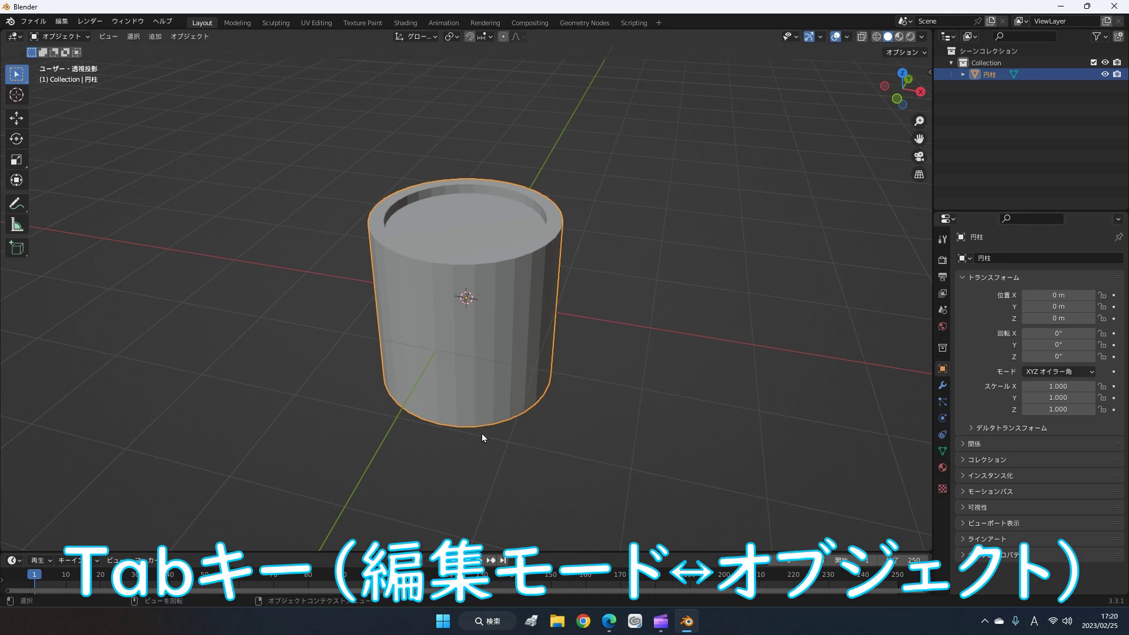
- Switch the viewport to Material Preview shading and show the cup's Material Properties
click(898, 37)
mouse_move(608, 294)
middle_down()
mouse_move(641, 291)
mouse_move(610, 381)
middle_up()
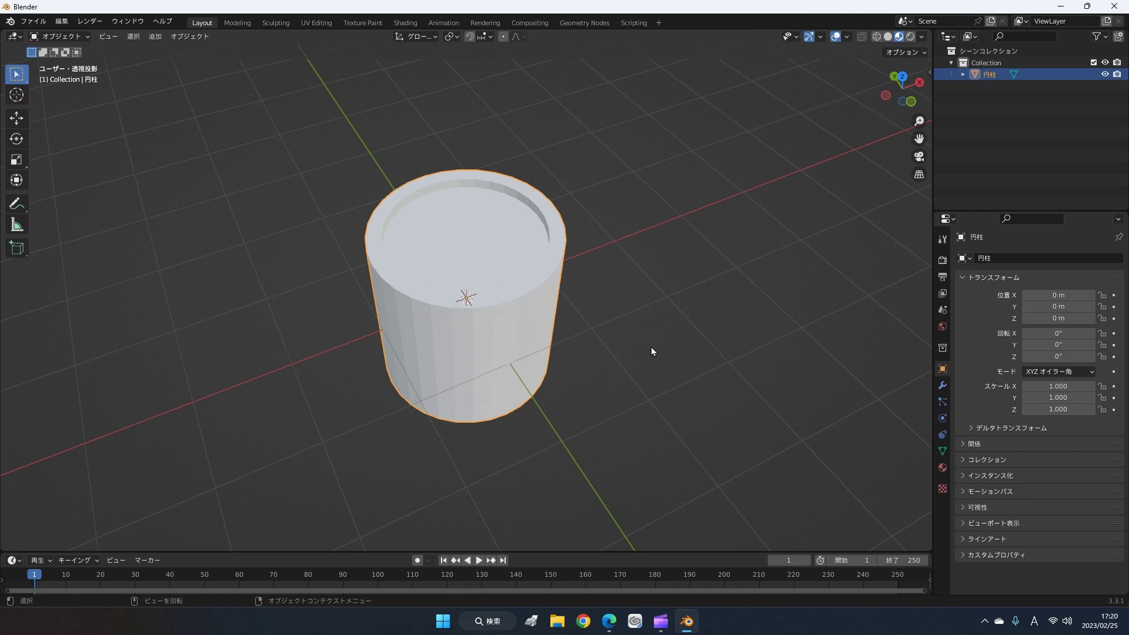
mouse_move(611, 413)
middle_down()
mouse_move(584, 357)
mouse_move(645, 418)
mouse_move(749, 374)
mouse_move(734, 377)
middle_up()
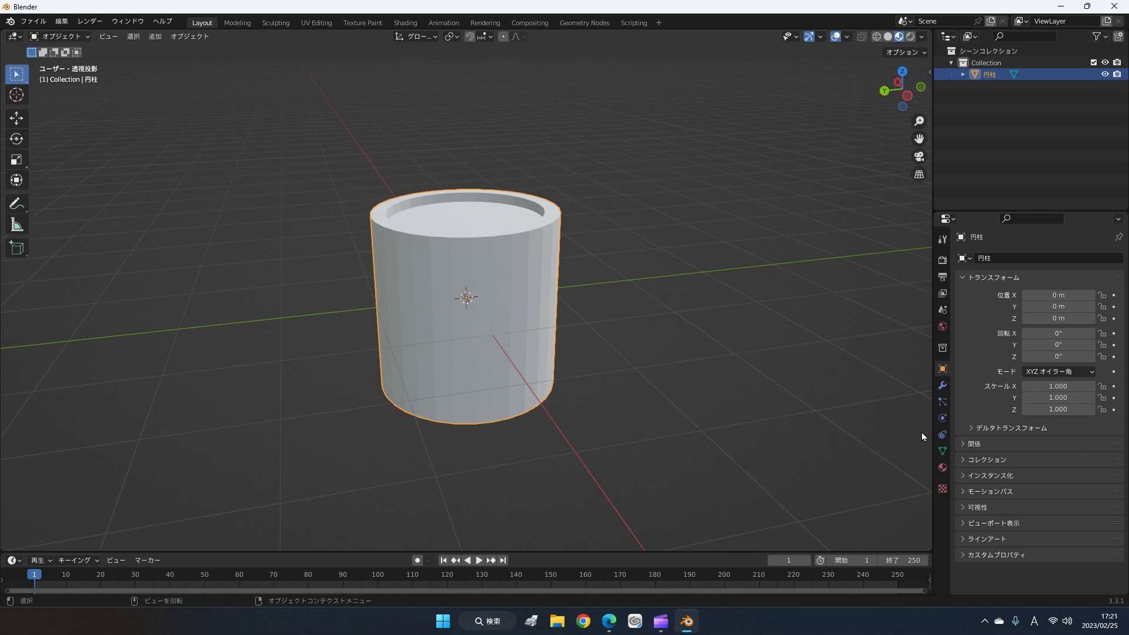
click(941, 468)
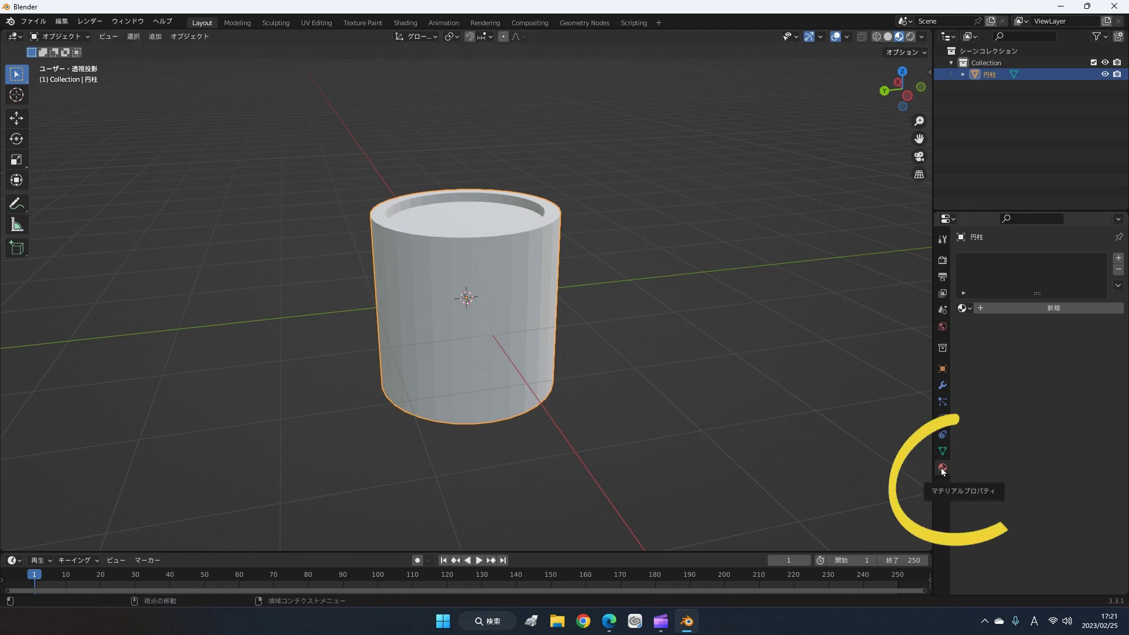
- Create a new material for the cup with a cream Base Color
click(1056, 307)
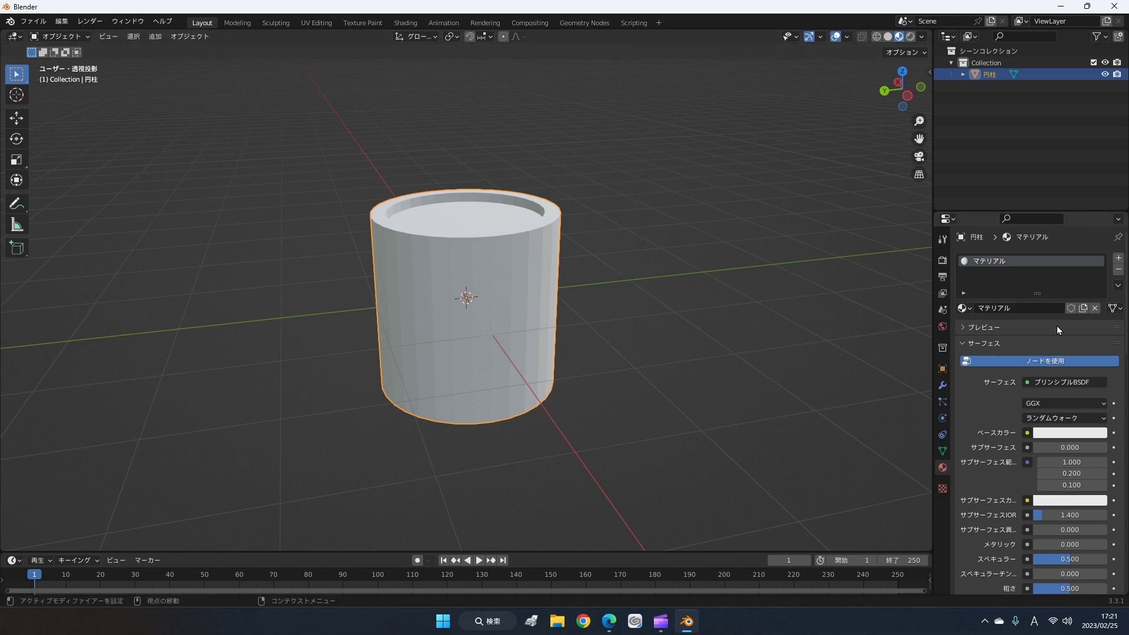
click(1060, 435)
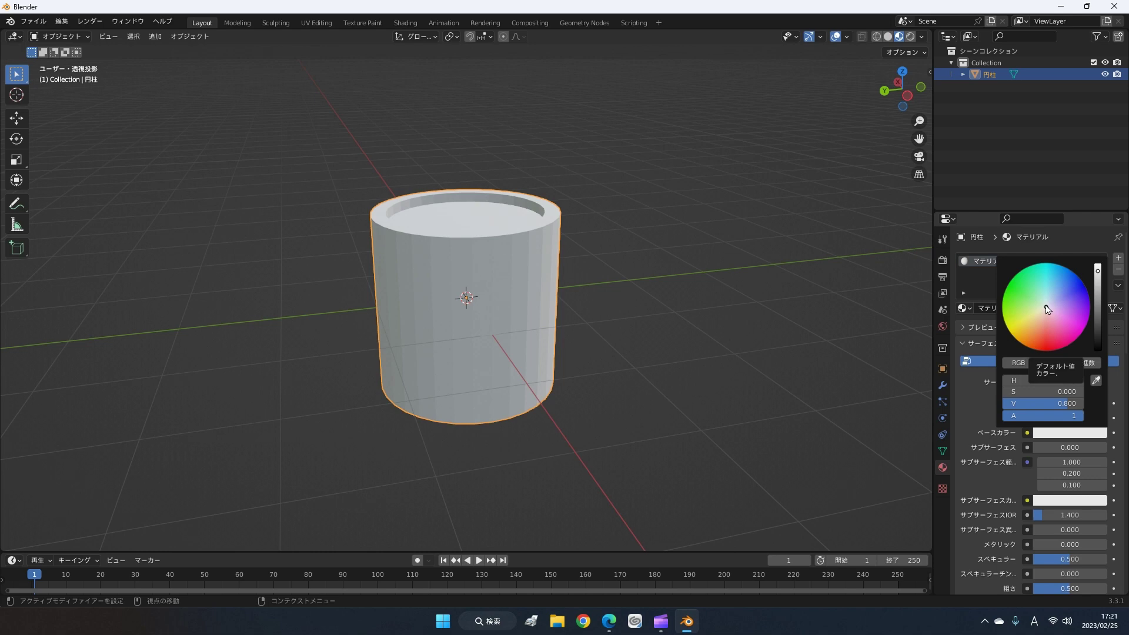
drag(1047, 309, 1041, 313)
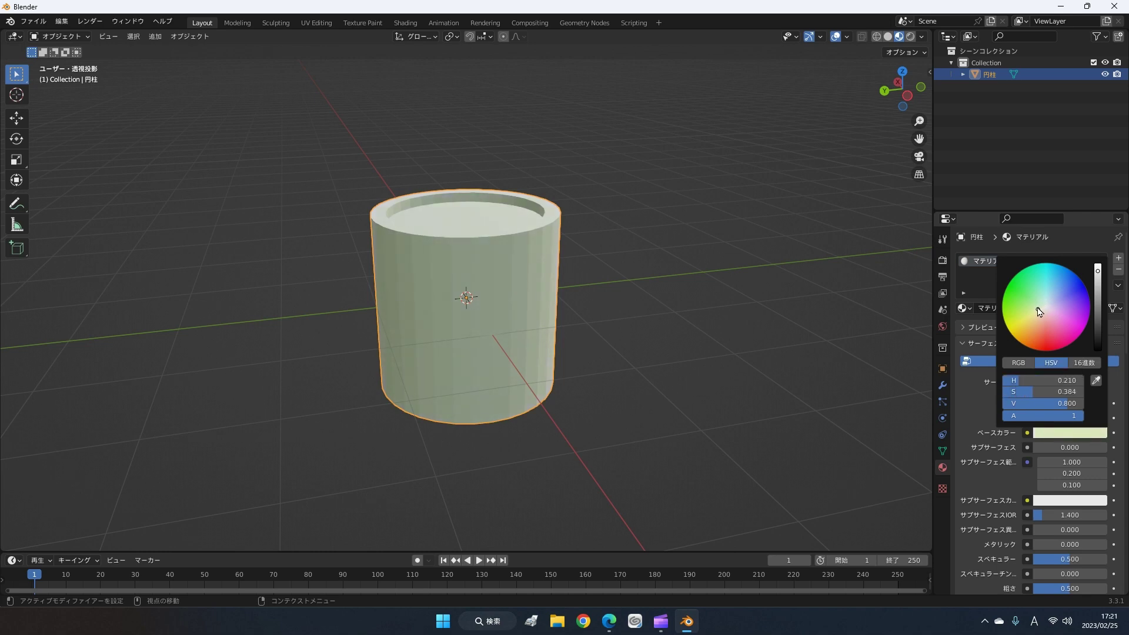
drag(1038, 313, 1040, 316)
drag(1039, 316, 1039, 319)
- Raise the material's roughness to 1.000 and orbit around the cup to inspect it
mouse_move(628, 334)
middle_down()
mouse_move(676, 255)
mouse_move(605, 372)
mouse_move(602, 301)
mouse_move(706, 422)
middle_up()
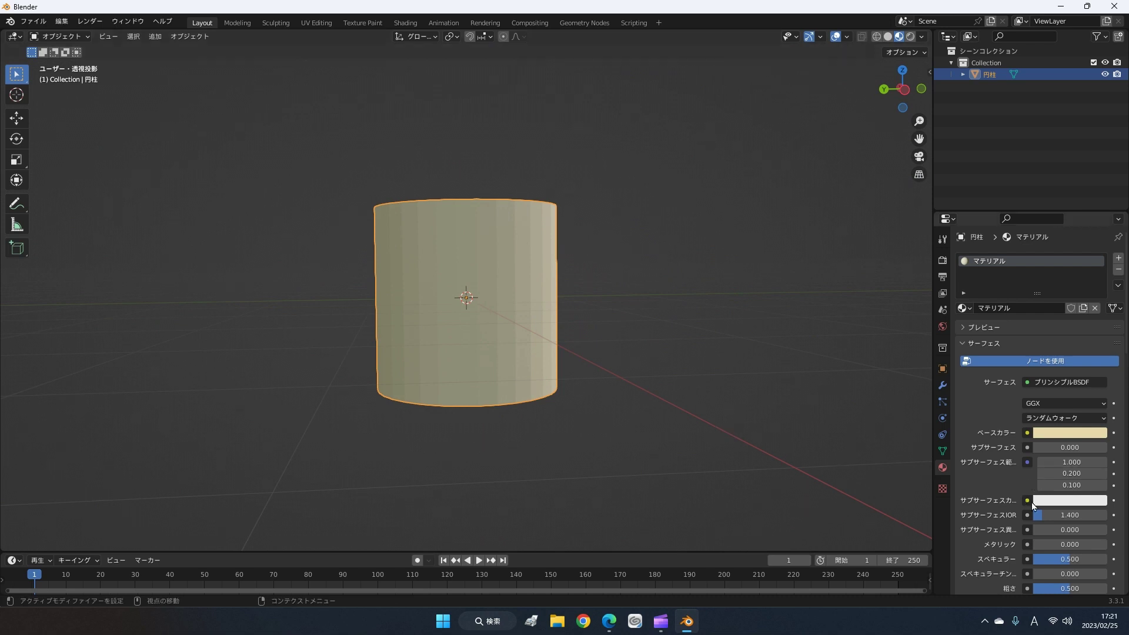
scroll(1060, 520, down, 1)
scroll(1057, 519, down, 2)
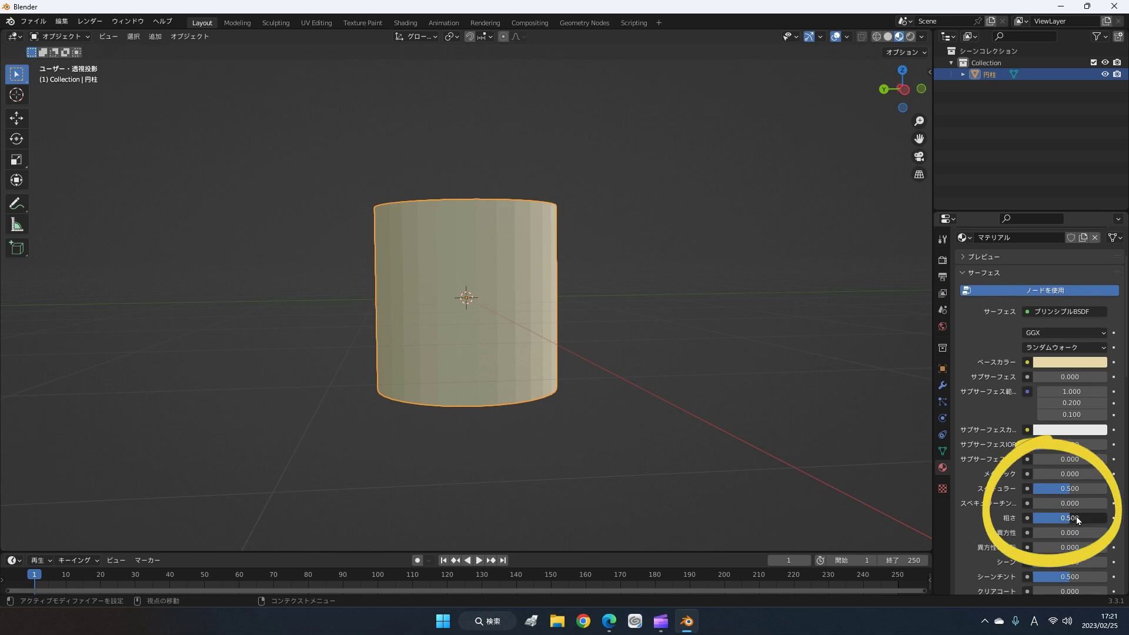
mouse_move(1077, 520)
mouse_down()
mouse_move(1107, 520)
mouse_move(1012, 533)
mouse_up()
middle_drag(851, 435, 854, 410)
scroll(758, 329, up, 3)
mouse_move(665, 250)
middle_down()
mouse_move(764, 287)
mouse_move(610, 327)
mouse_move(633, 240)
mouse_move(713, 172)
mouse_move(735, 304)
mouse_move(711, 360)
middle_up()
scroll(711, 360, down, 4)
middle_drag(729, 320, 782, 272)
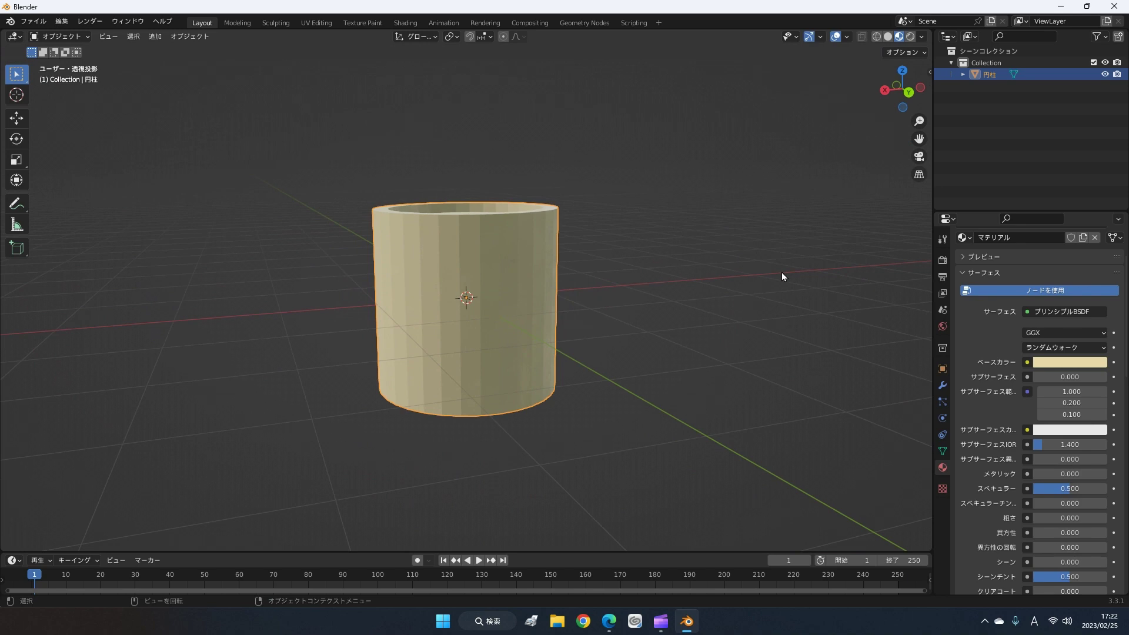
middle_drag(774, 278, 767, 331)
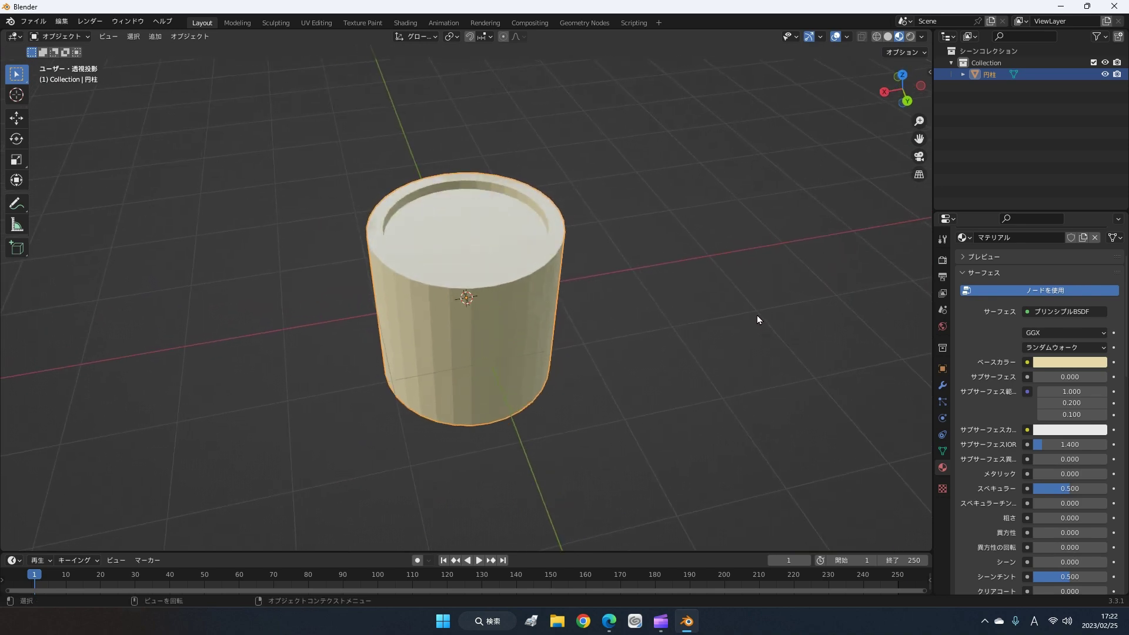
mouse_move(756, 312)
middle_down()
mouse_move(737, 252)
mouse_move(710, 273)
mouse_move(704, 247)
mouse_move(737, 274)
middle_up()
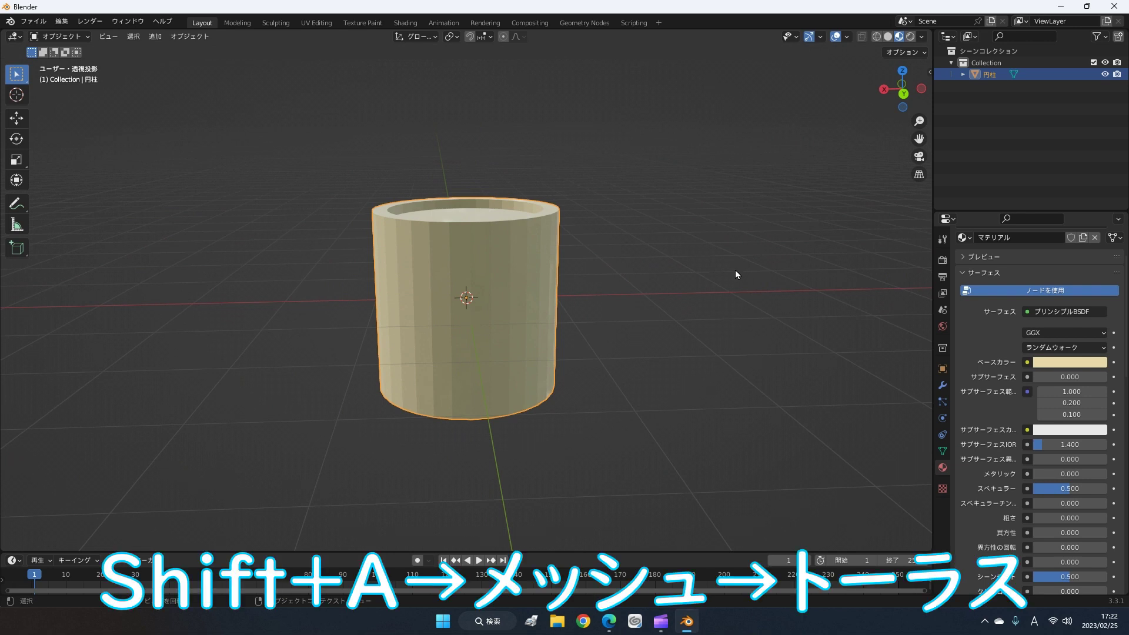
- Add a torus and give it the cup's existing cream material マテリアル
key(shift+a)
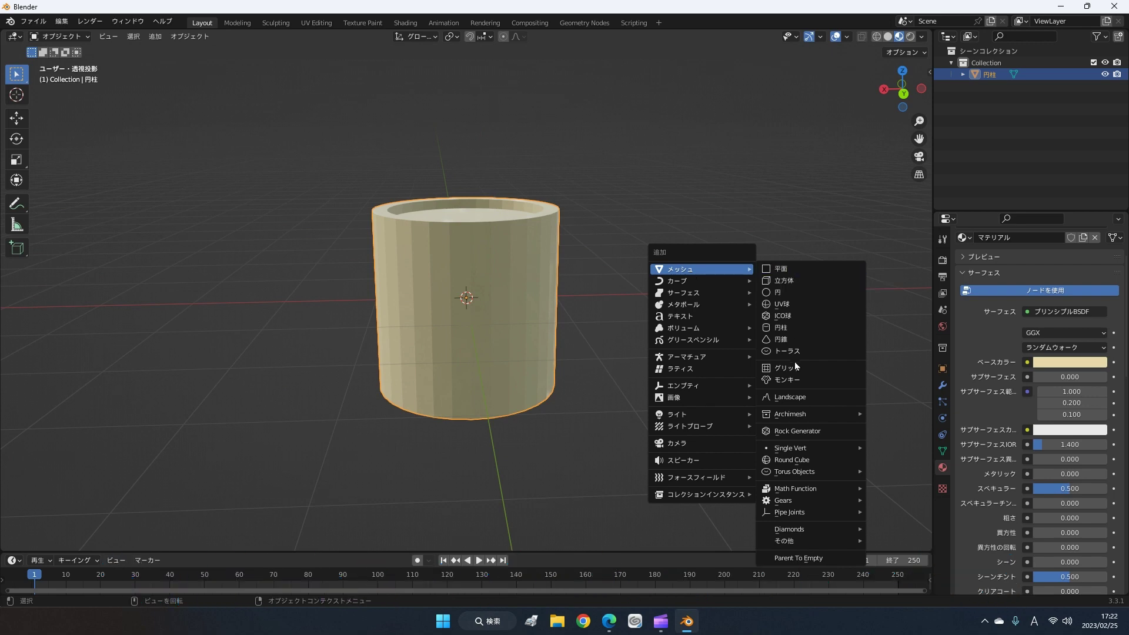
click(799, 354)
mouse_move(799, 353)
middle_down()
mouse_move(724, 410)
mouse_move(703, 258)
mouse_move(711, 230)
mouse_move(698, 327)
mouse_move(613, 335)
mouse_move(734, 315)
mouse_move(618, 289)
mouse_move(574, 309)
middle_up()
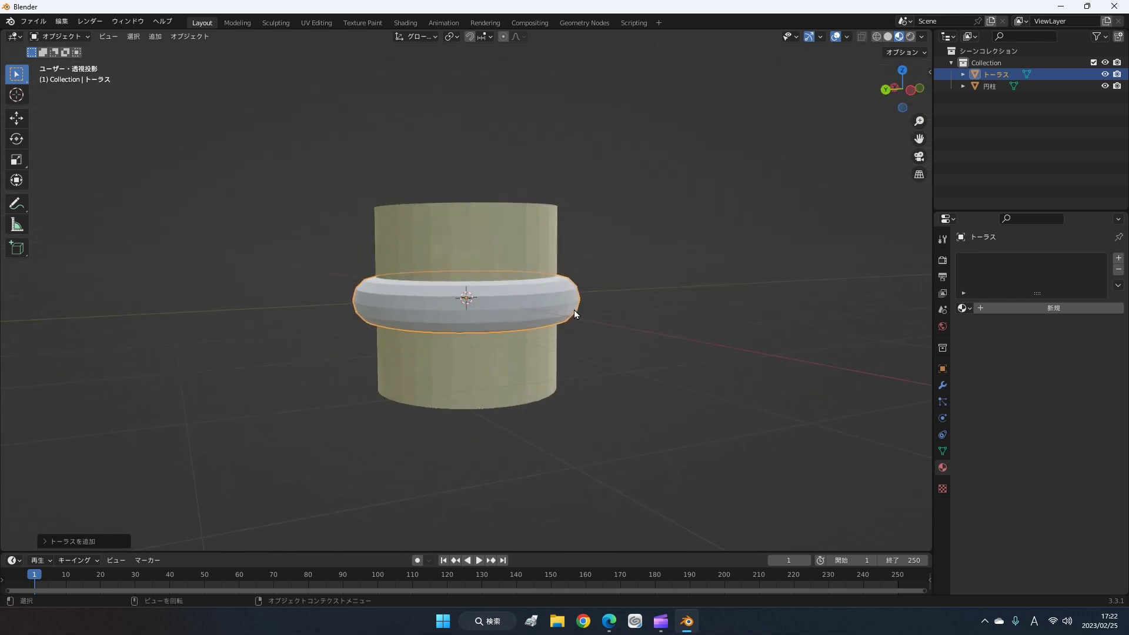
middle_drag(732, 312, 697, 346)
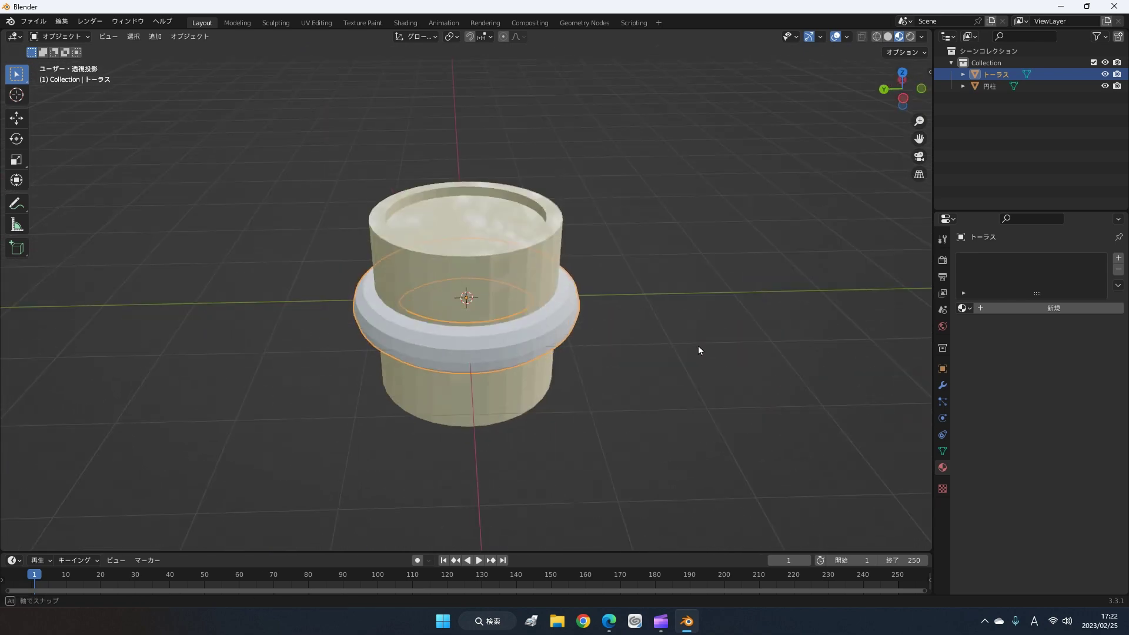
click(964, 309)
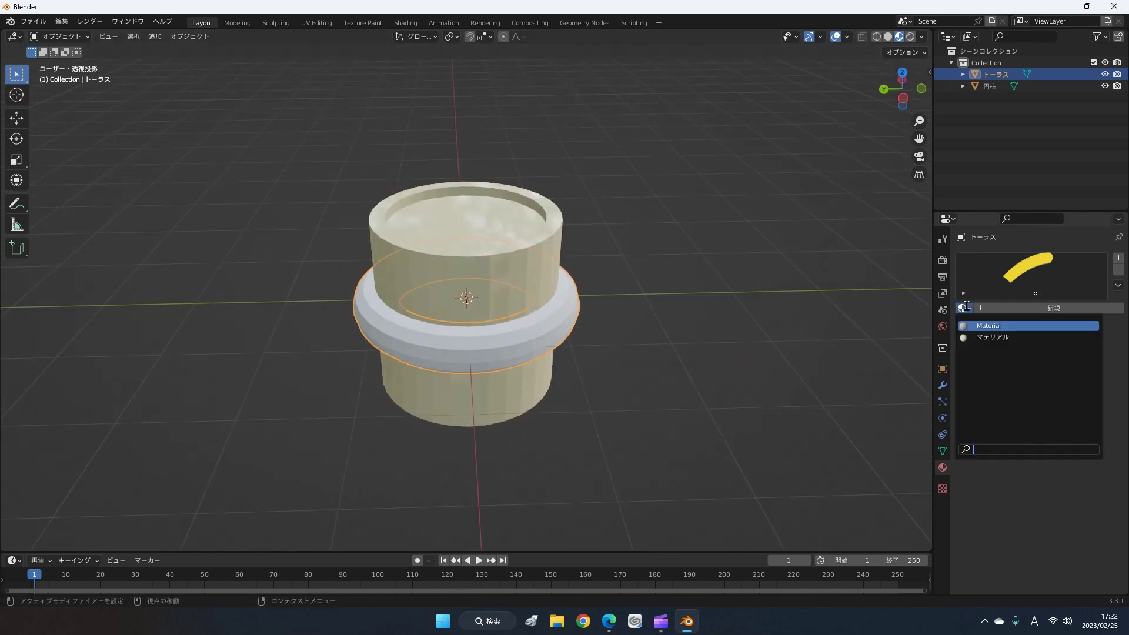
click(978, 337)
mouse_move(611, 341)
middle_down()
mouse_move(615, 371)
mouse_move(646, 235)
mouse_move(785, 290)
mouse_move(651, 291)
middle_up()
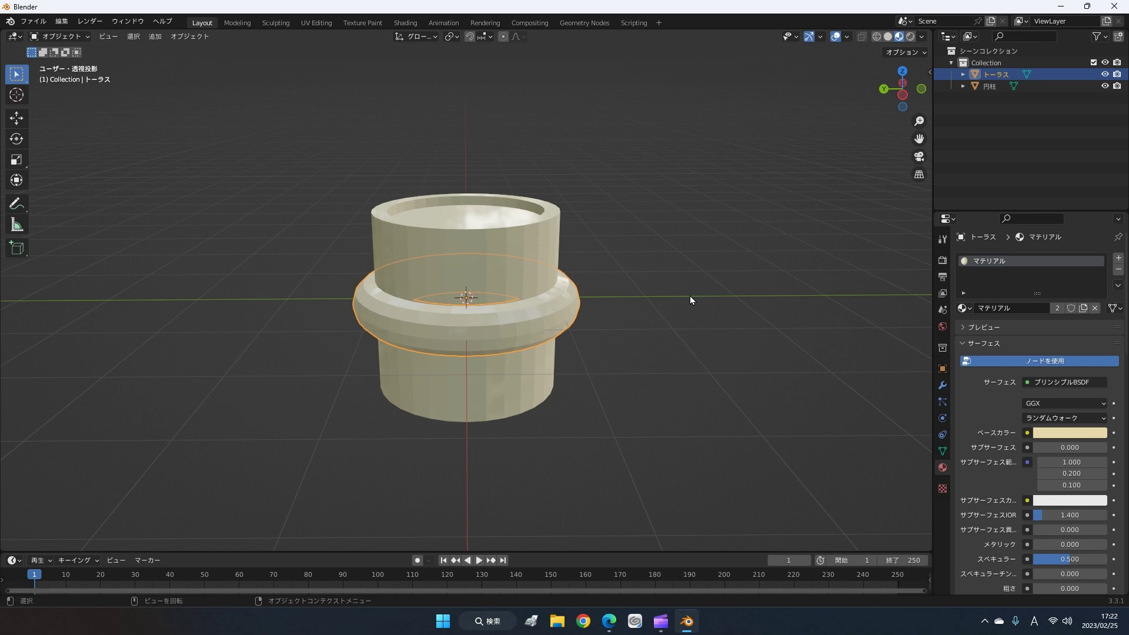
- Rotate the torus 90° about the X axis so it stands upright
key(r)
key(Escape)
key(r)
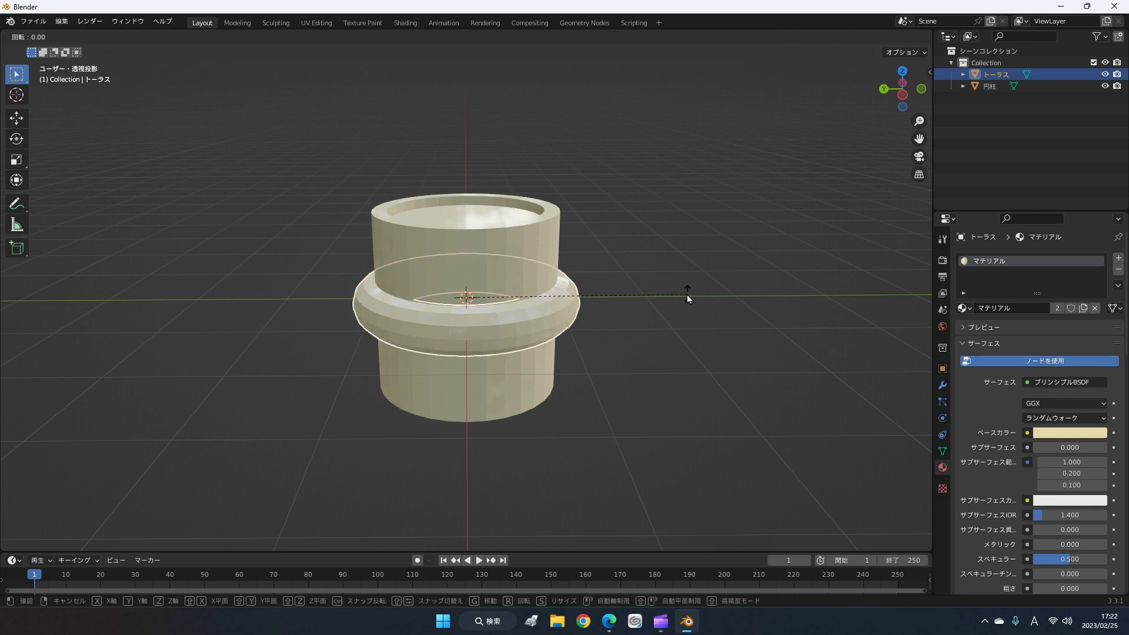
key(x)
key(9)
key(0)
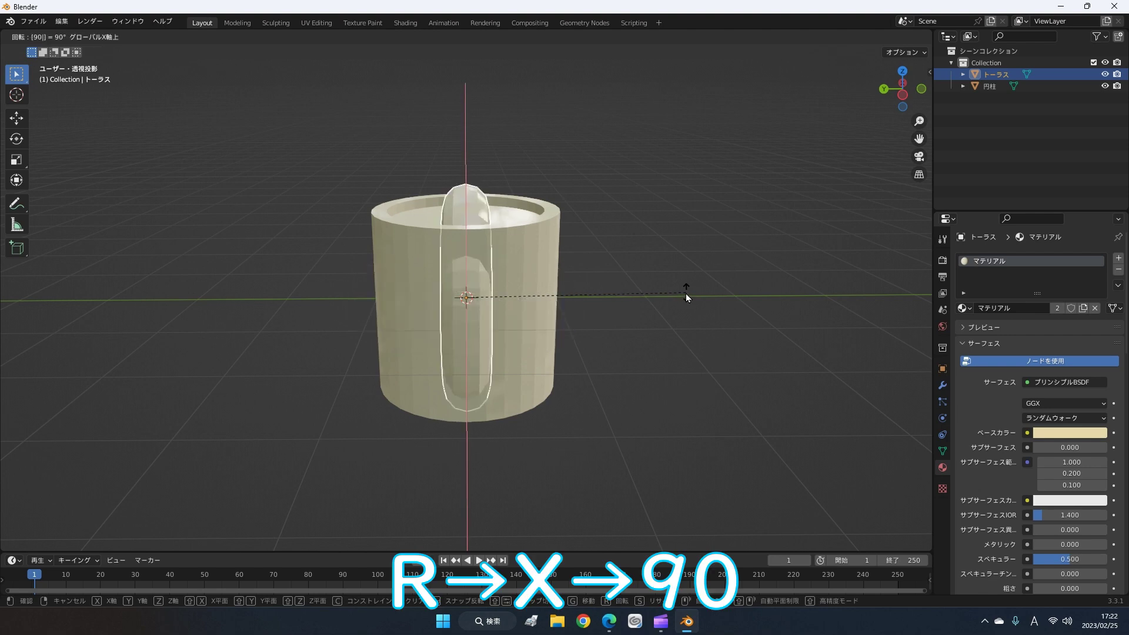
key(Return)
- Check the upright torus from a few angles and start moving it along X
mouse_move(668, 323)
middle_down()
mouse_move(837, 323)
mouse_move(821, 291)
mouse_move(821, 312)
mouse_move(836, 319)
mouse_move(815, 322)
middle_up()
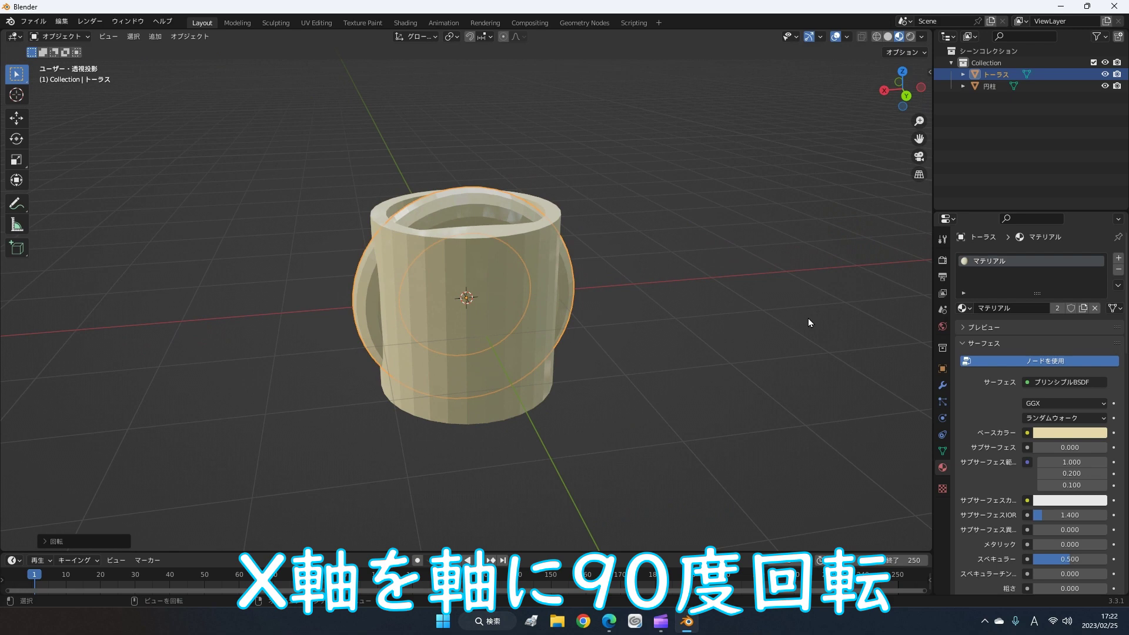
mouse_move(796, 315)
middle_down()
mouse_move(737, 264)
mouse_move(684, 251)
mouse_move(644, 306)
mouse_move(633, 350)
mouse_move(700, 324)
mouse_move(738, 331)
middle_up()
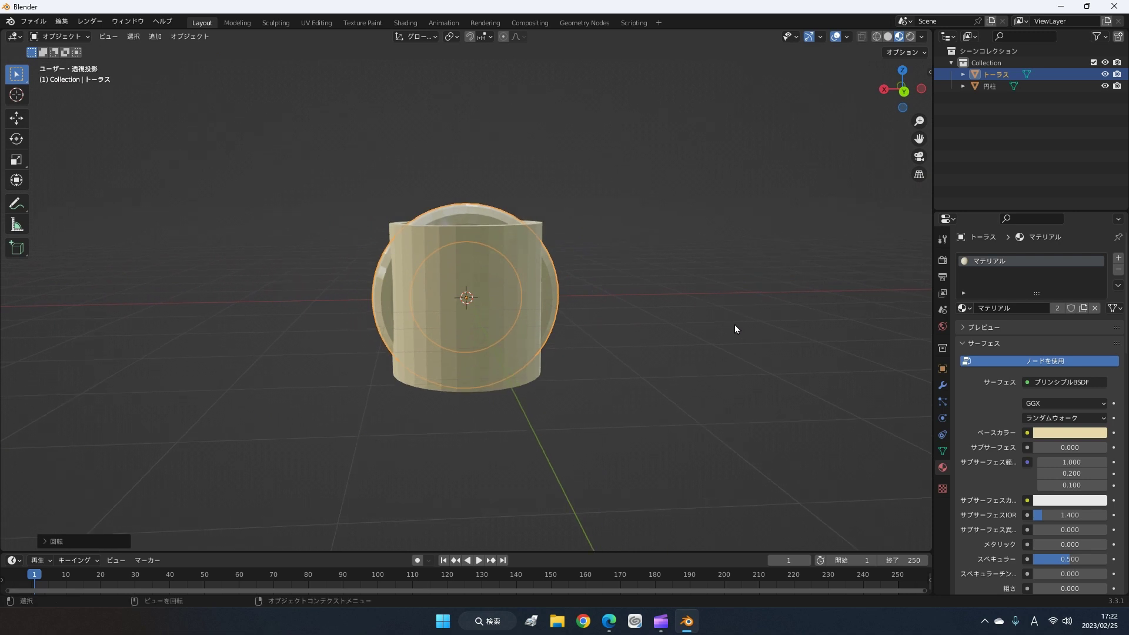
key(g)
key(x)
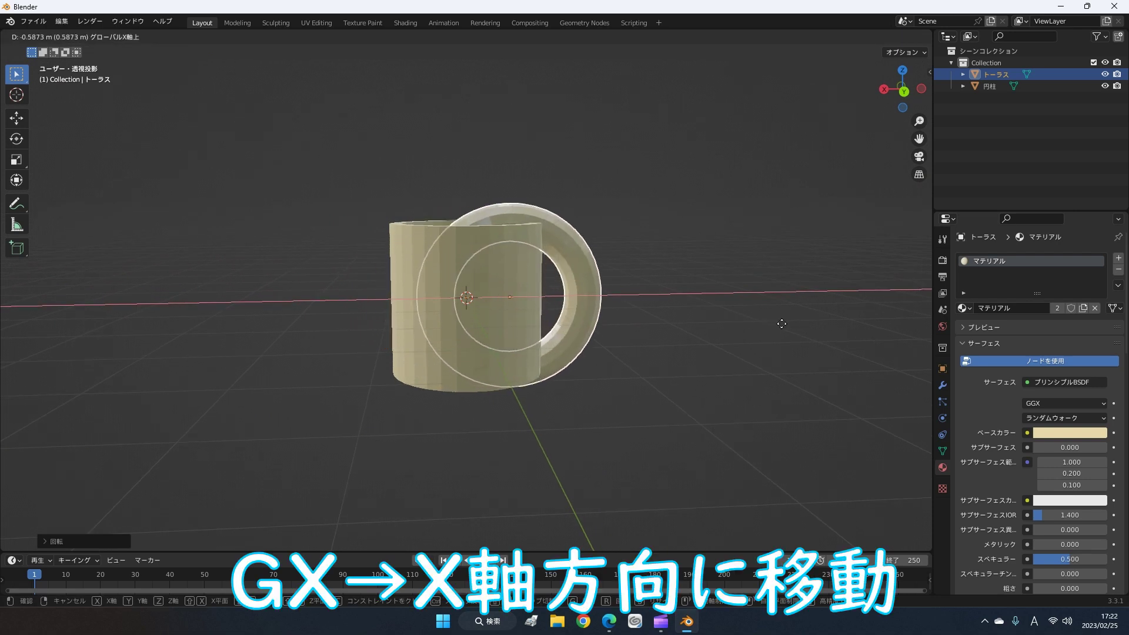
- Place the torus against the cup's side and scale it down into a handle
click(813, 324)
mouse_move(814, 323)
middle_down()
mouse_move(759, 270)
mouse_move(714, 343)
mouse_move(775, 327)
mouse_move(788, 351)
middle_up()
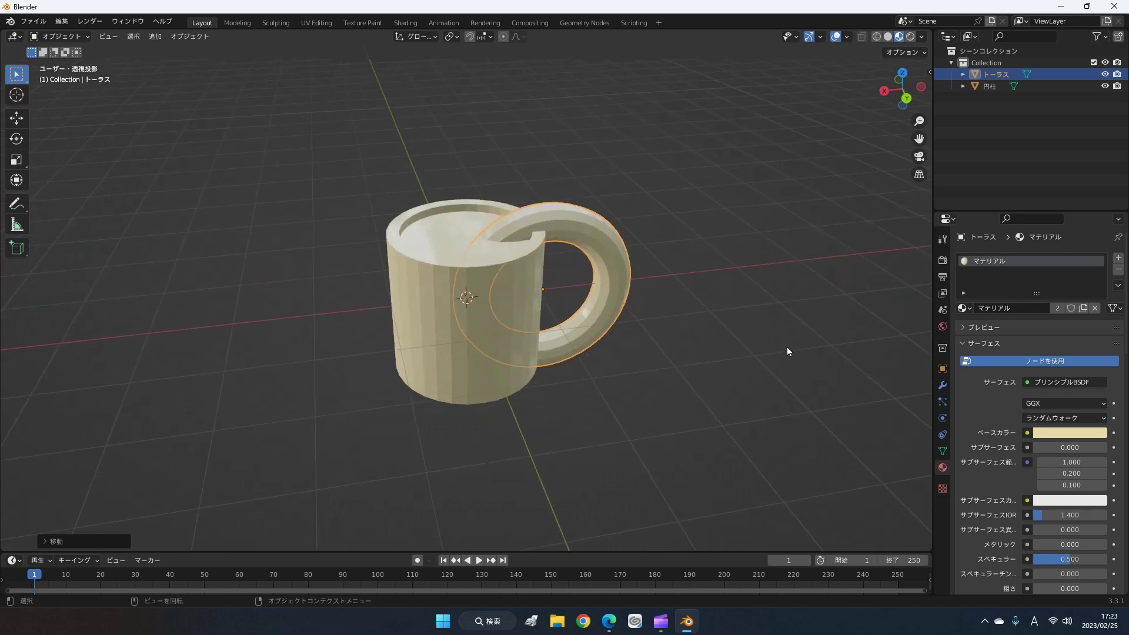
key(s)
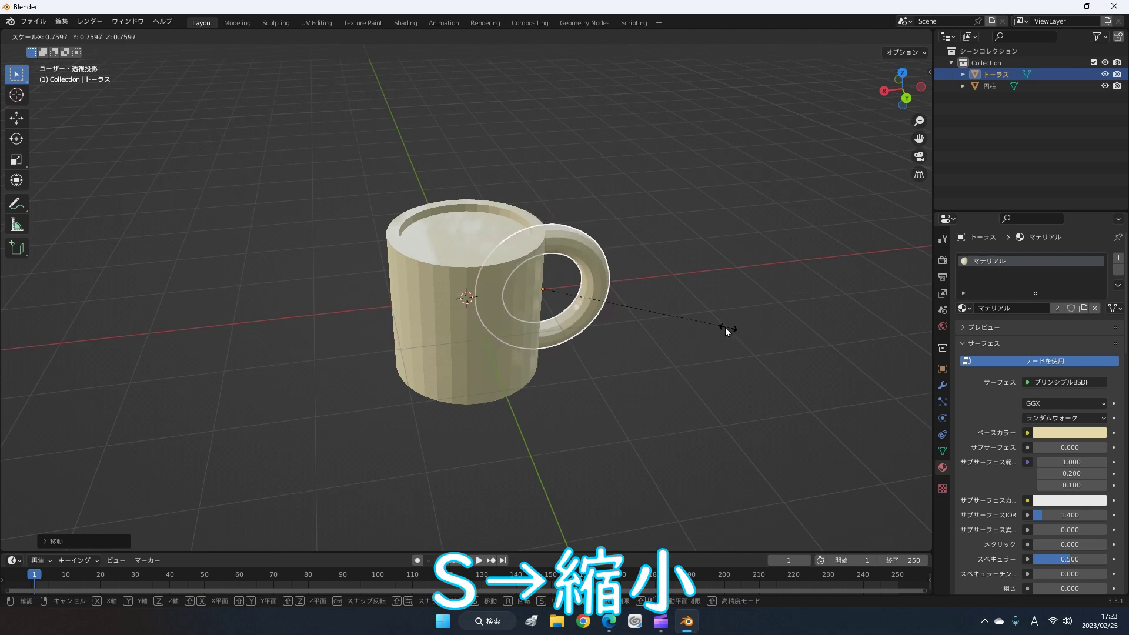
click(685, 312)
mouse_move(686, 313)
middle_down()
mouse_move(646, 253)
mouse_move(703, 262)
mouse_move(660, 277)
mouse_move(564, 273)
mouse_move(418, 299)
mouse_move(529, 303)
mouse_move(700, 262)
middle_up()
- Deselect the handle and select the cup cylinder
click(686, 237)
mouse_move(584, 227)
middle_down()
mouse_move(589, 308)
mouse_move(576, 345)
mouse_move(616, 198)
mouse_move(634, 241)
mouse_move(640, 231)
middle_up()
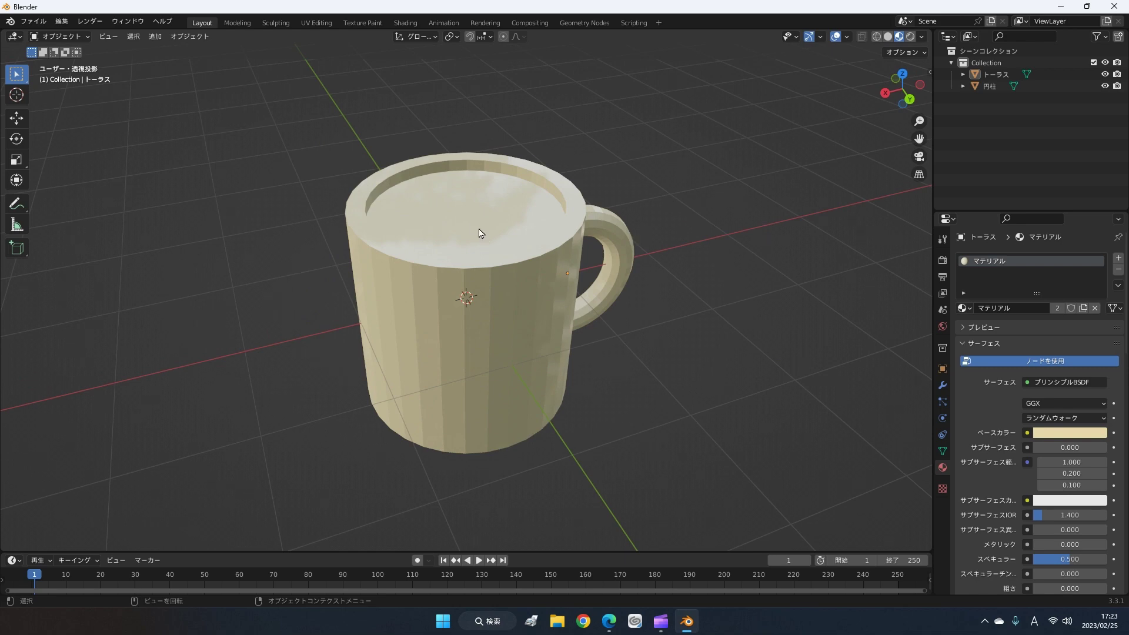
middle_drag(516, 234, 553, 239)
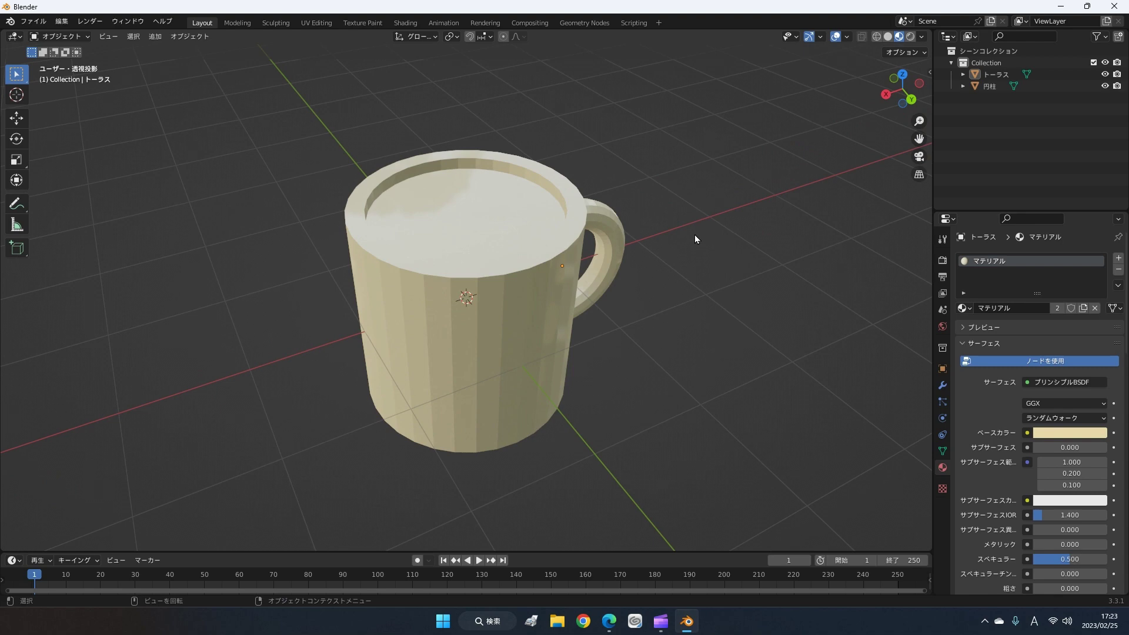
click(433, 317)
mouse_move(471, 356)
middle_down()
mouse_move(566, 287)
mouse_move(615, 336)
mouse_move(471, 333)
mouse_move(471, 279)
middle_up()
middle_drag(503, 203, 478, 339)
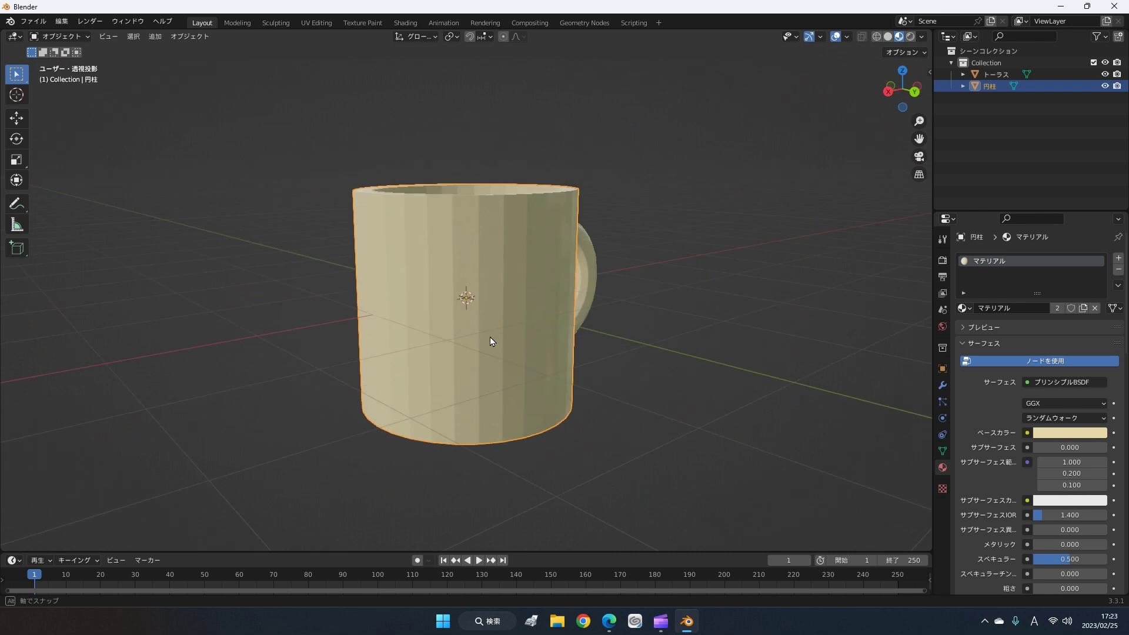
- Put the cup into Edit Mode and view its rim and top from above
scroll(454, 281, down, 1)
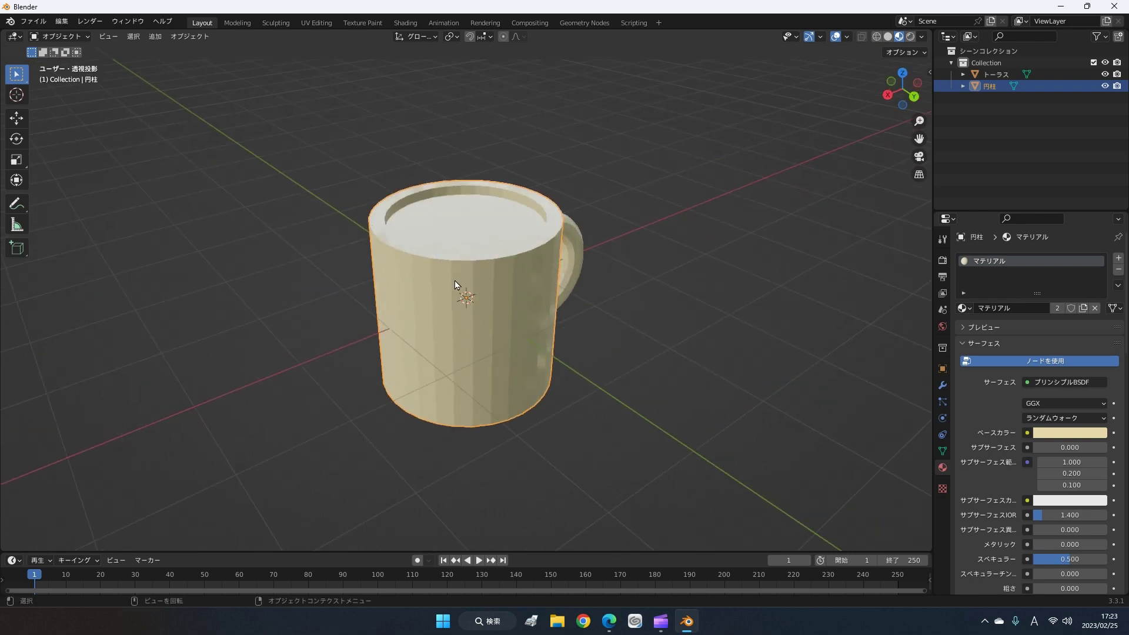
key(Tab)
mouse_move(455, 287)
middle_down()
mouse_move(497, 335)
mouse_move(605, 232)
mouse_move(660, 239)
mouse_move(559, 217)
mouse_move(476, 235)
mouse_move(465, 222)
middle_up()
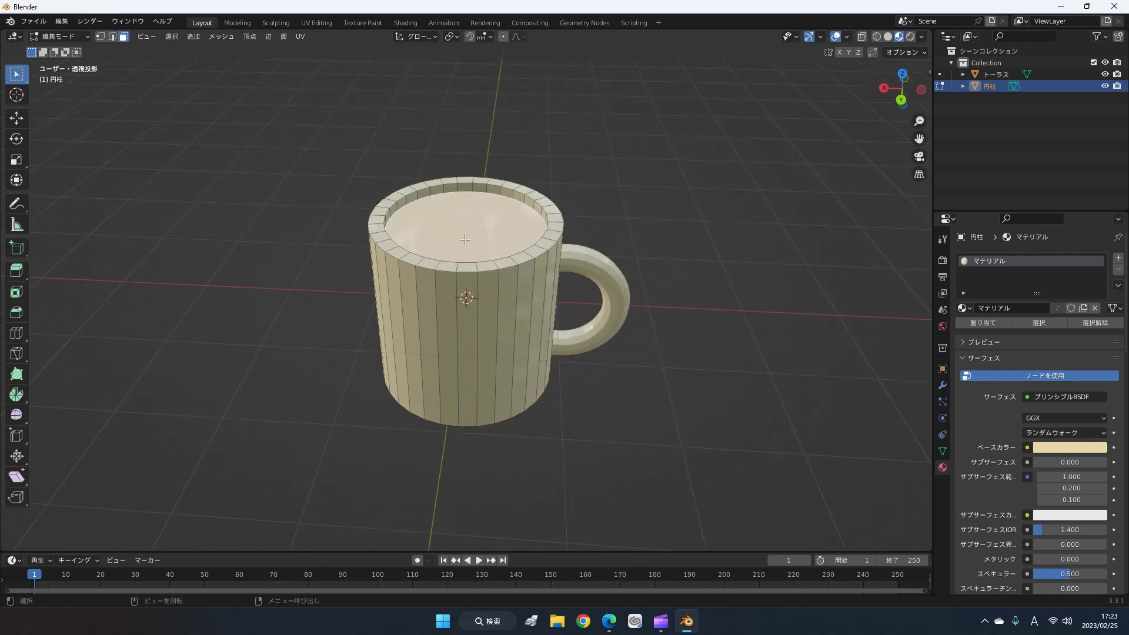
mouse_move(650, 192)
middle_down()
mouse_move(710, 272)
mouse_move(739, 171)
mouse_move(693, 187)
mouse_move(460, 189)
mouse_move(470, 224)
mouse_move(670, 260)
mouse_move(714, 239)
mouse_move(449, 201)
middle_up()
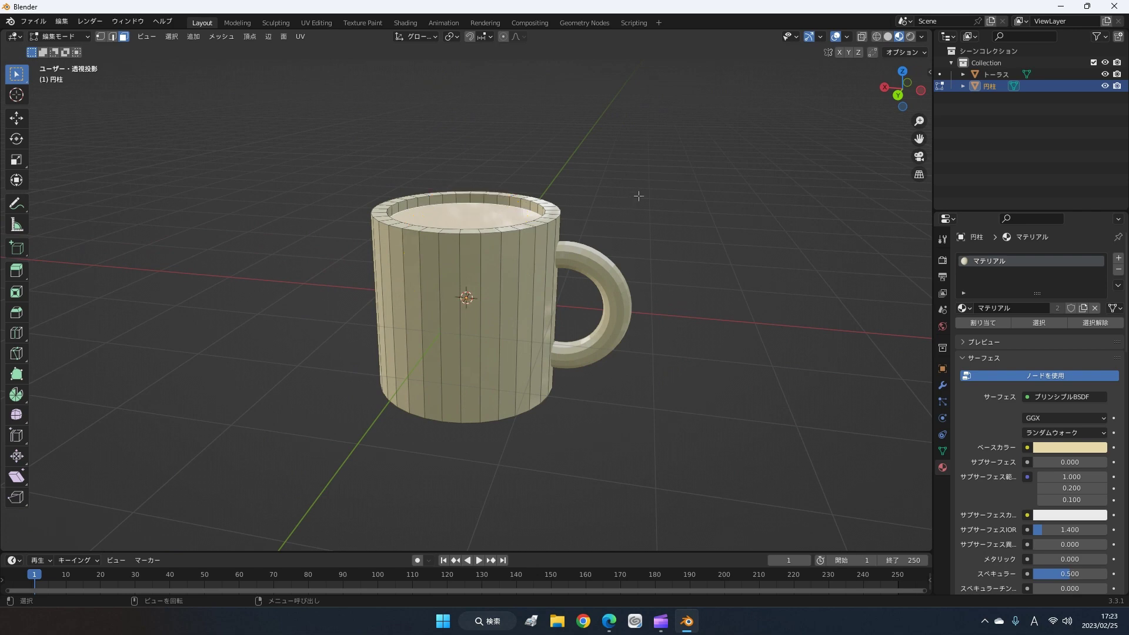
middle_drag(653, 336, 685, 360)
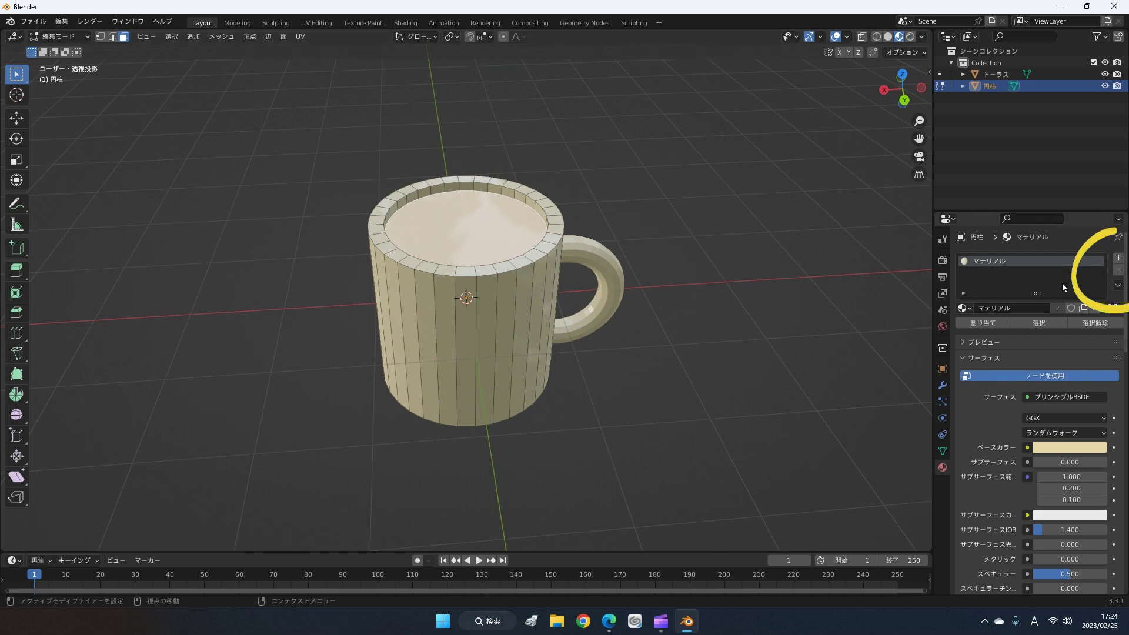
- Add a second empty material slot to the cup and assign it to the inner top face
click(1118, 258)
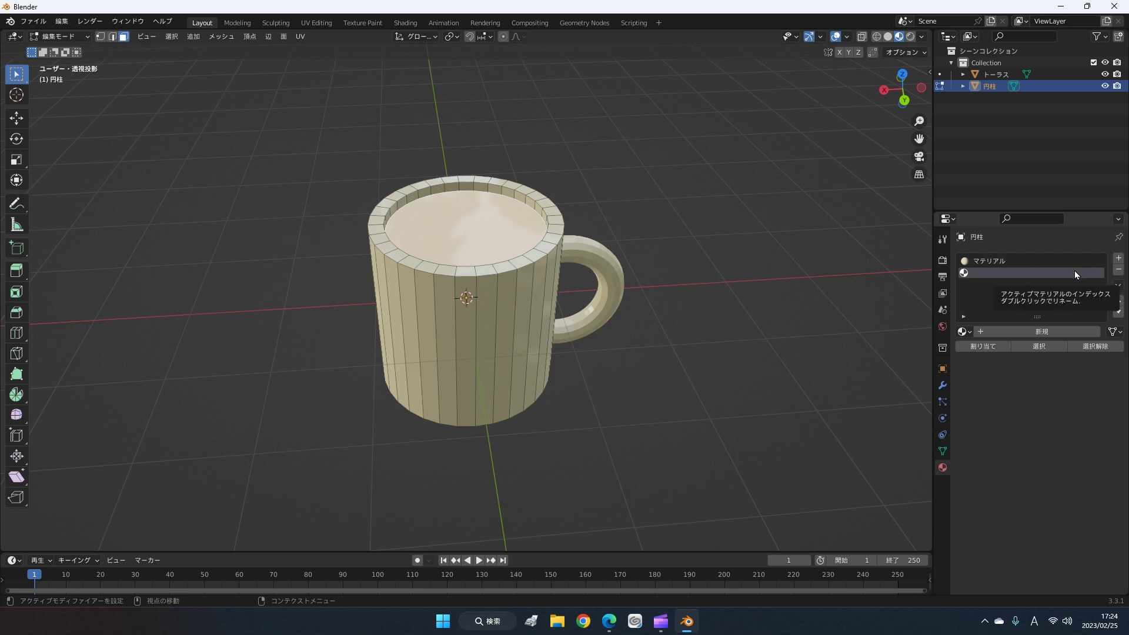
click(991, 347)
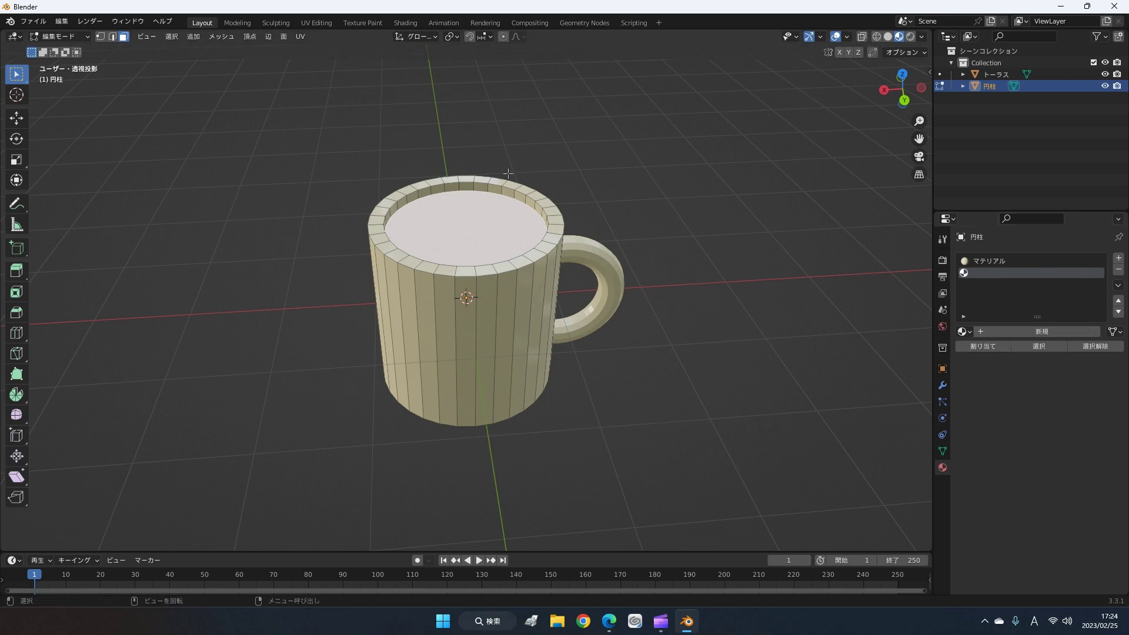
scroll(504, 286, up, 2)
middle_drag(504, 286, 523, 206)
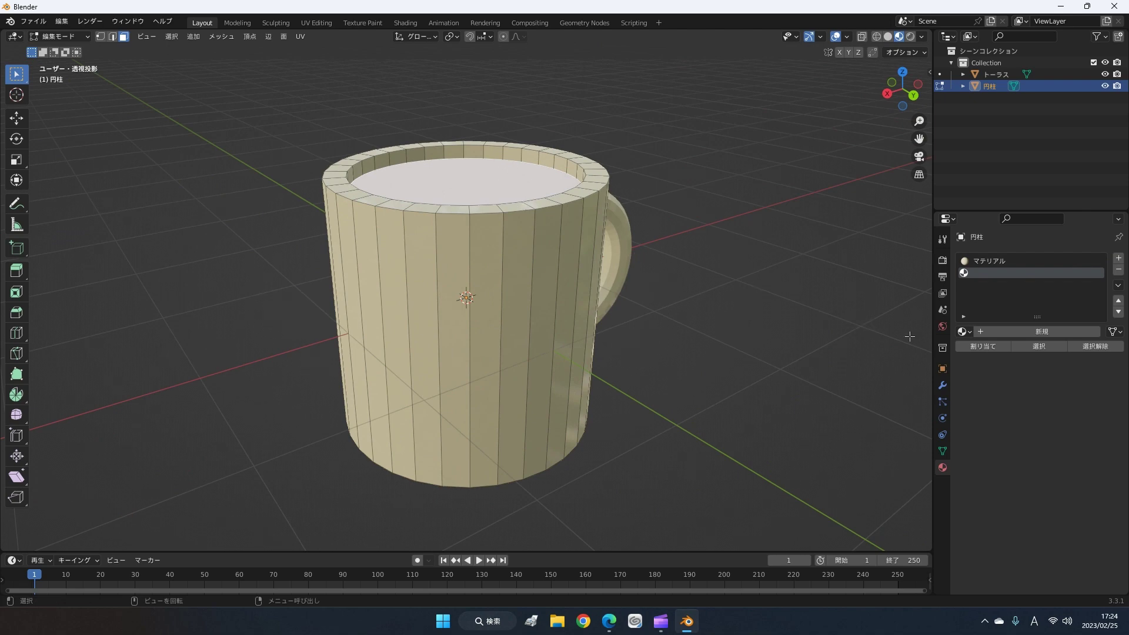
- Create a new material in the empty slot with a dark reddish-brown Base Color
click(1016, 334)
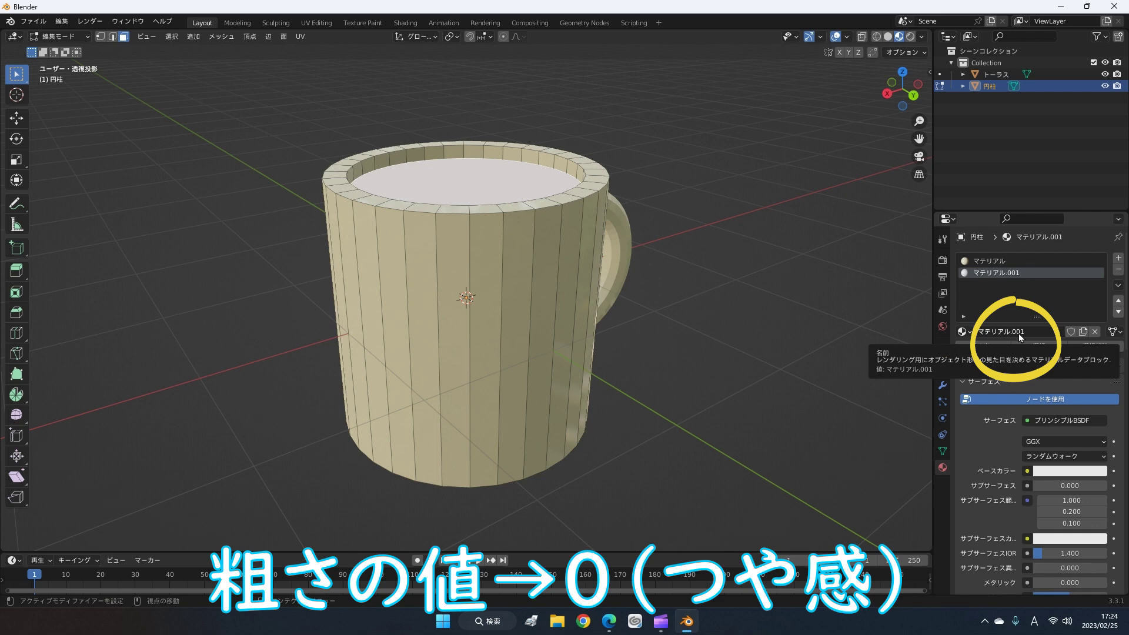
click(1076, 474)
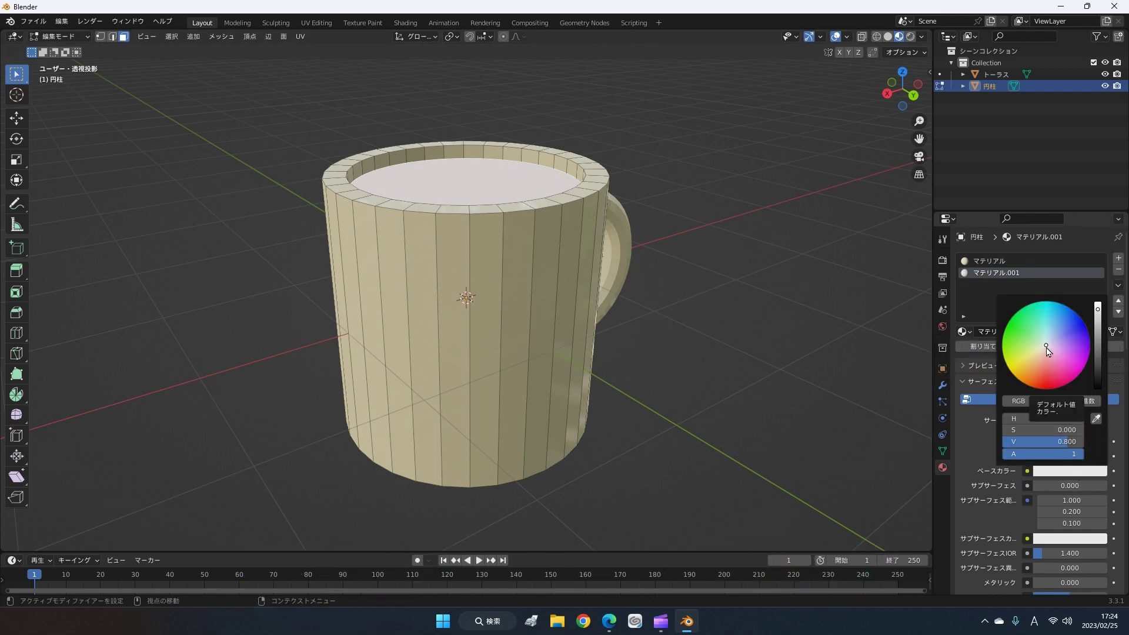
drag(1046, 348, 1042, 380)
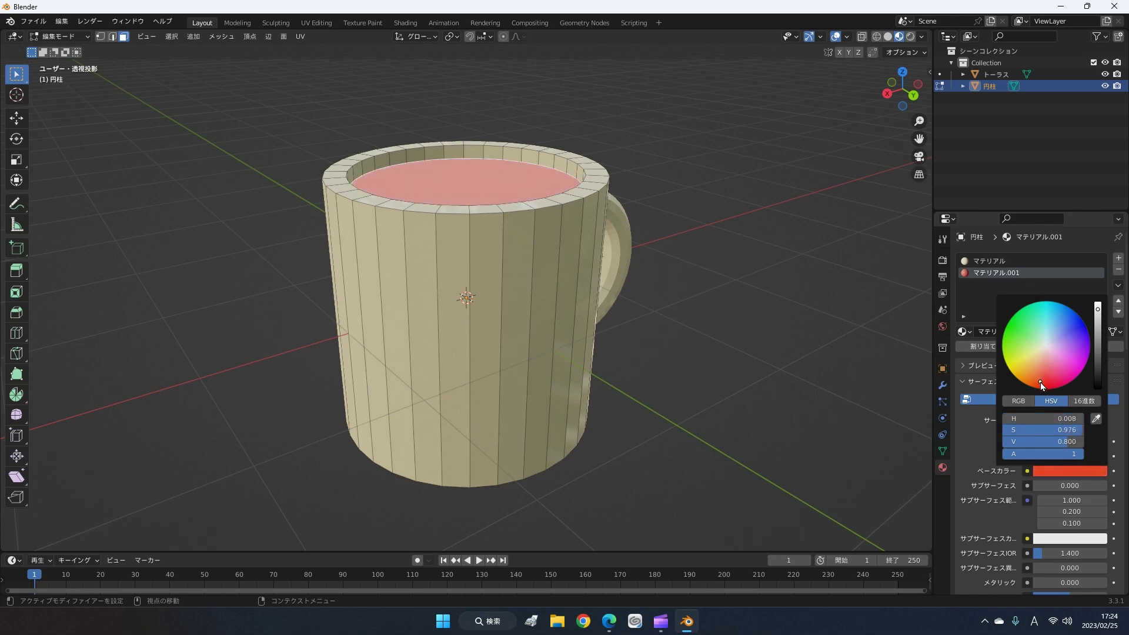
drag(1100, 318, 1104, 362)
- Return the cup to Object Mode and zoom to view the coffee-coloured interior
mouse_move(852, 364)
middle_down()
mouse_move(844, 404)
mouse_move(680, 396)
mouse_move(721, 425)
mouse_move(708, 493)
mouse_move(705, 404)
mouse_move(626, 432)
mouse_move(627, 466)
mouse_move(692, 410)
mouse_move(711, 366)
mouse_move(714, 405)
mouse_move(720, 393)
middle_up()
key(Tab)
scroll(705, 407, up, 2)
scroll(712, 394, up, 2)
scroll(691, 410, down, 2)
scroll(710, 366, up, 3)
scroll(717, 393, down, 3)
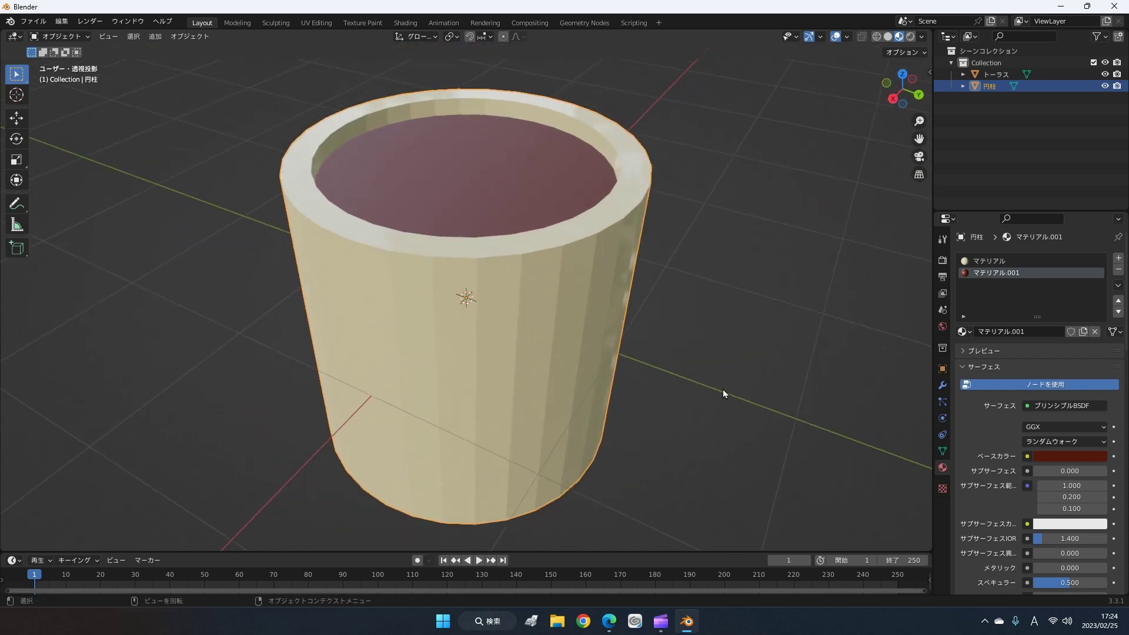
- Try a higher roughness on the dark red liquid, then set it back to 0
scroll(1042, 449, down, 2)
scroll(1042, 449, down, 2)
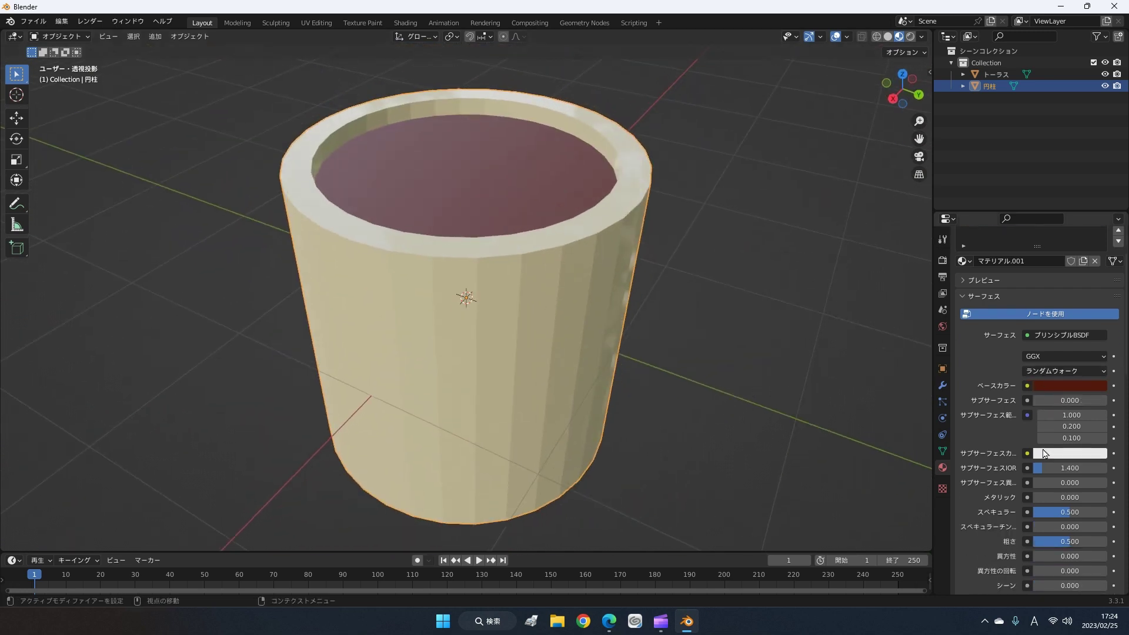
scroll(1043, 449, down, 2)
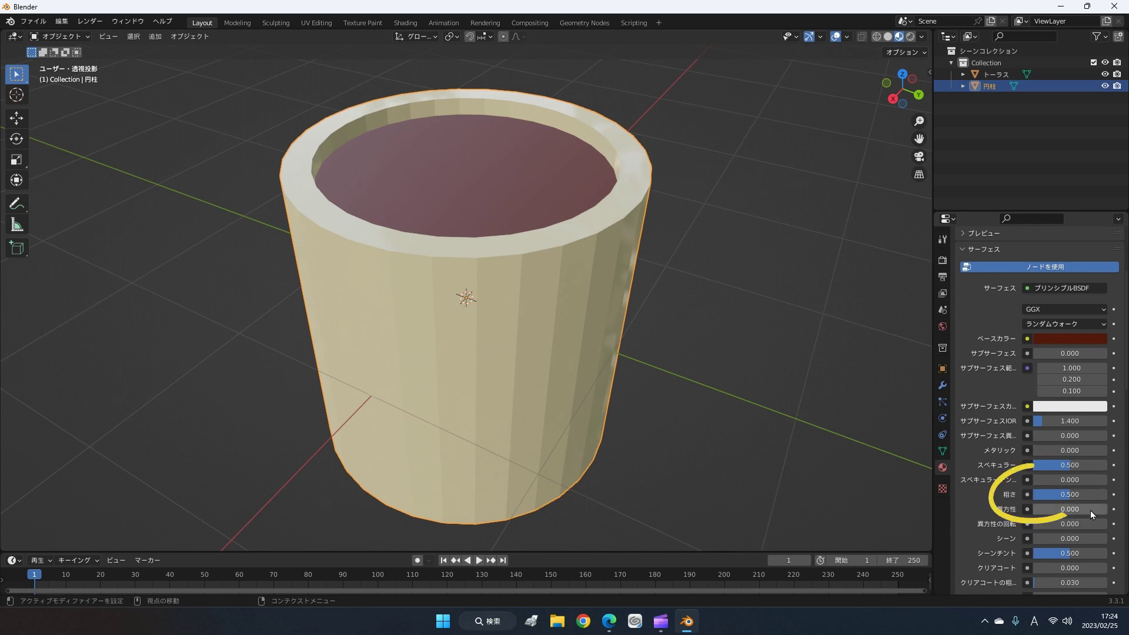
drag(1092, 496, 981, 524)
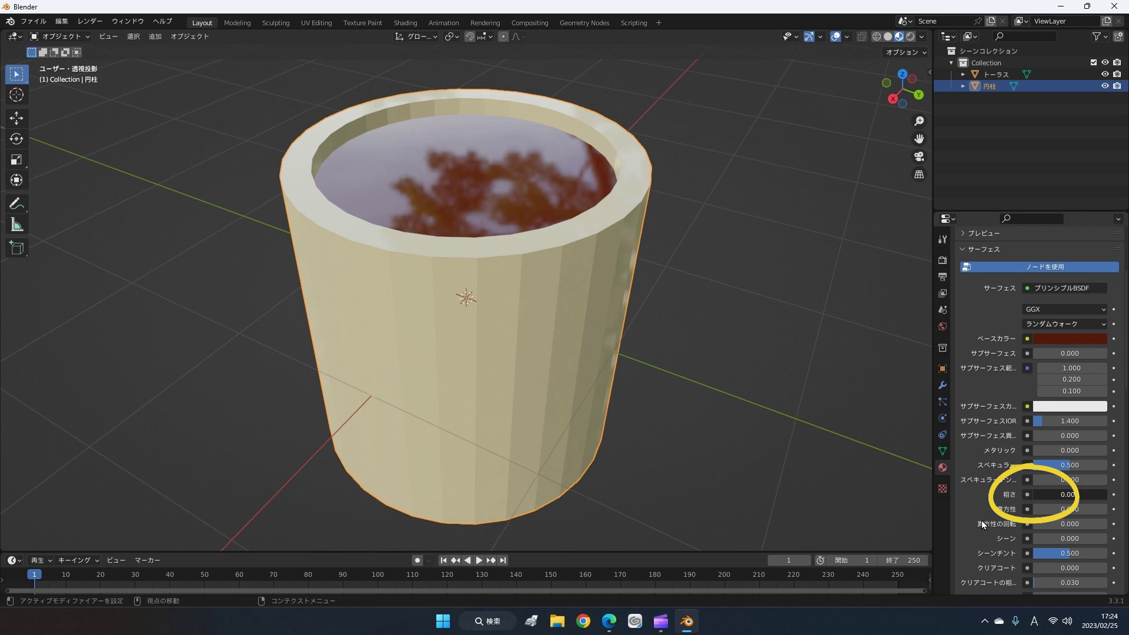
click(1063, 496)
text(0.0)
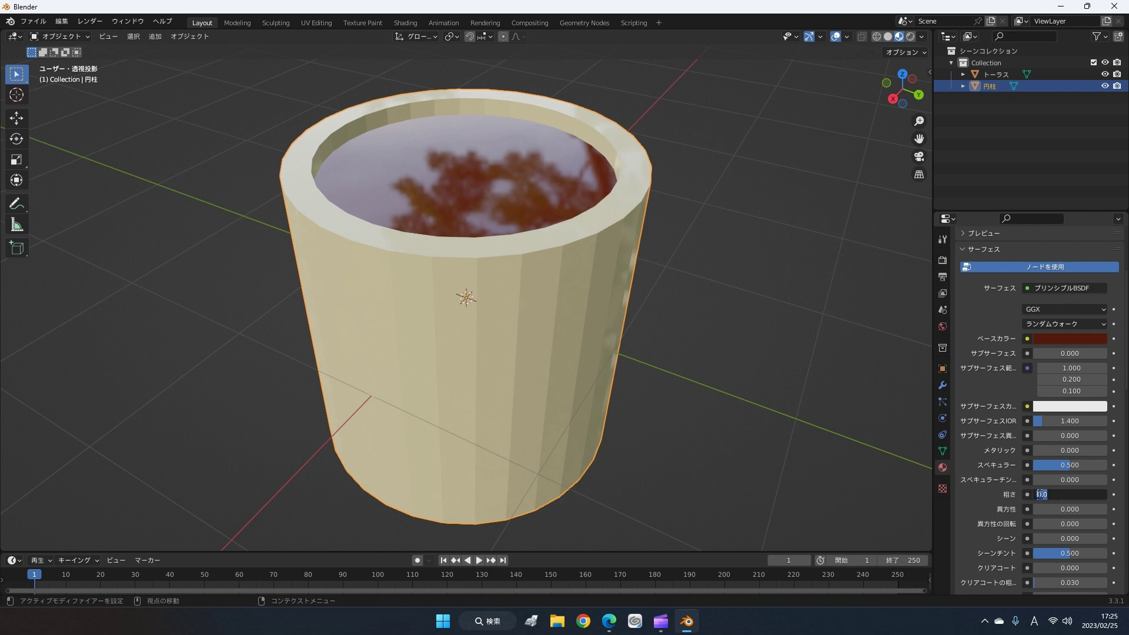
mouse_move(1065, 499)
mouse_down()
mouse_move(1099, 492)
mouse_move(1004, 513)
mouse_up()
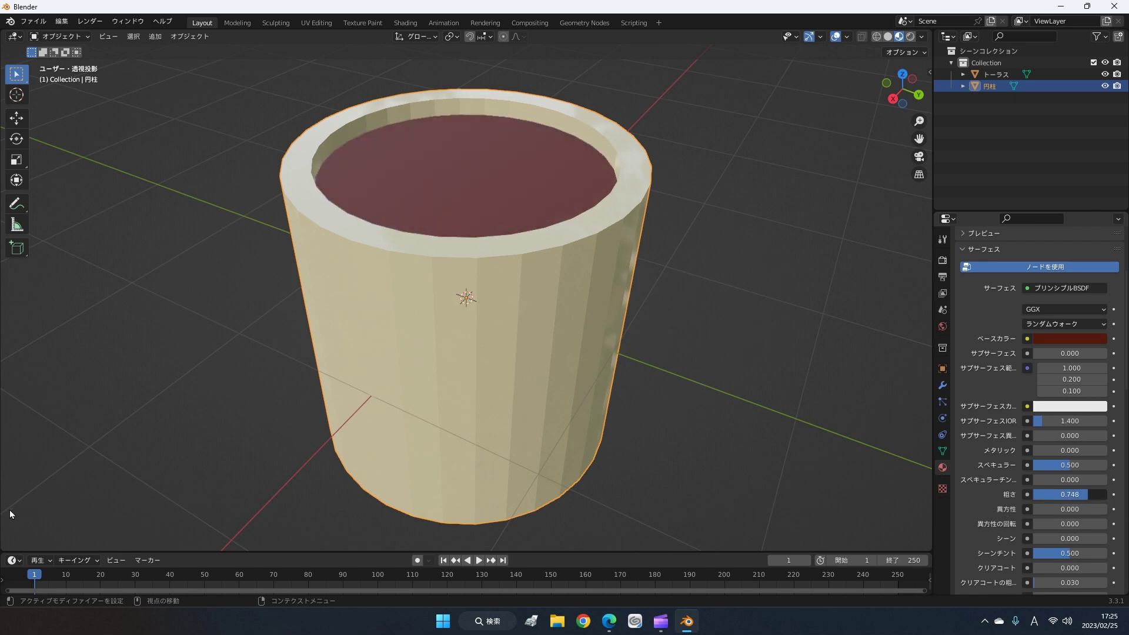
drag(1004, 513, 986, 478)
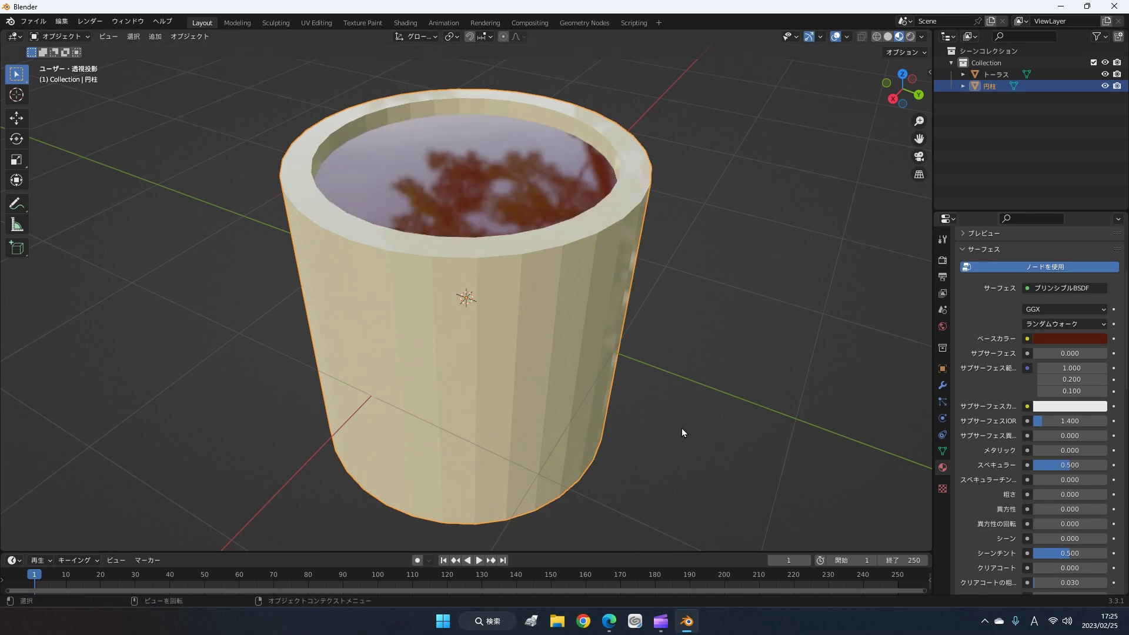
- Raise the liquid's Transmission from 0 to 1.000 and check the glossy result
middle_drag(682, 428, 710, 438)
scroll(711, 439, down, 1)
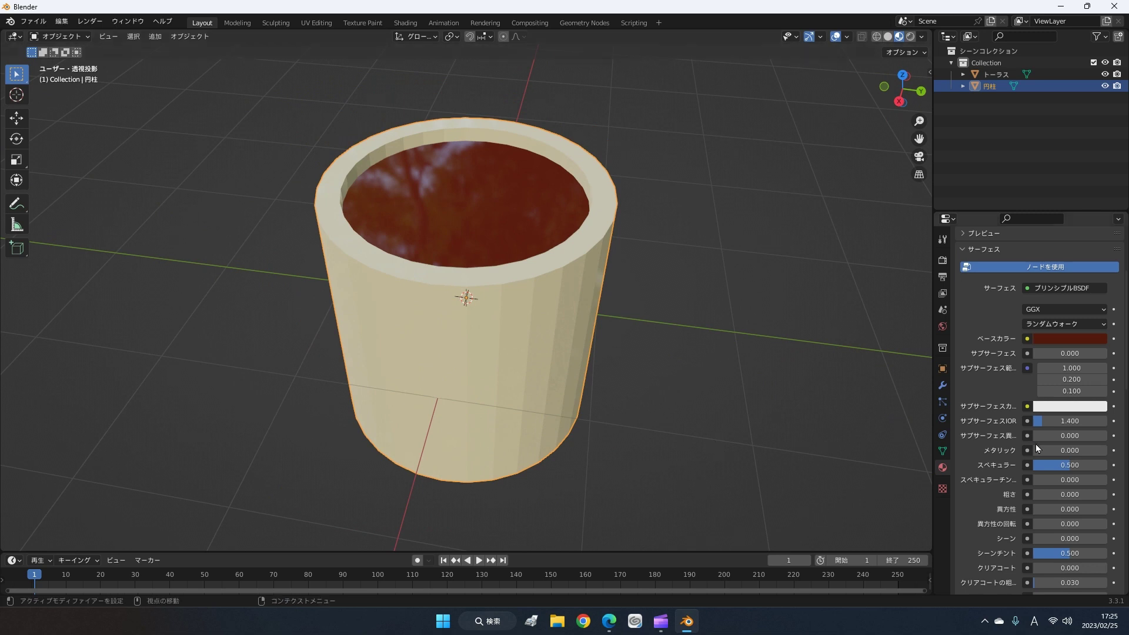
scroll(1031, 509, down, 2)
scroll(1097, 515, down, 2)
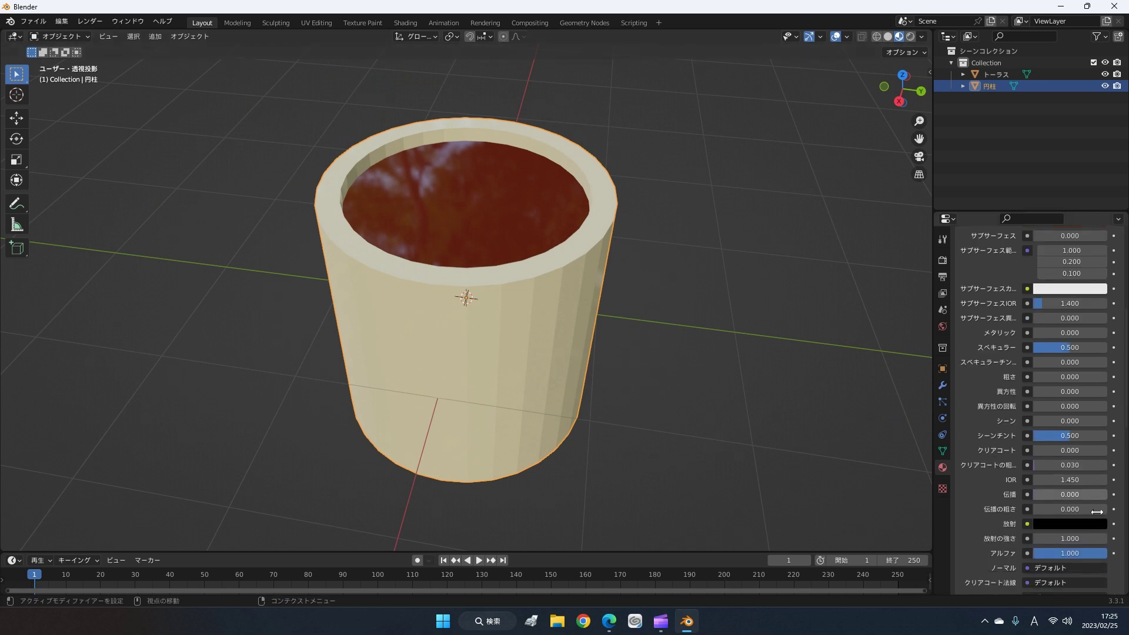
scroll(1097, 513, down, 2)
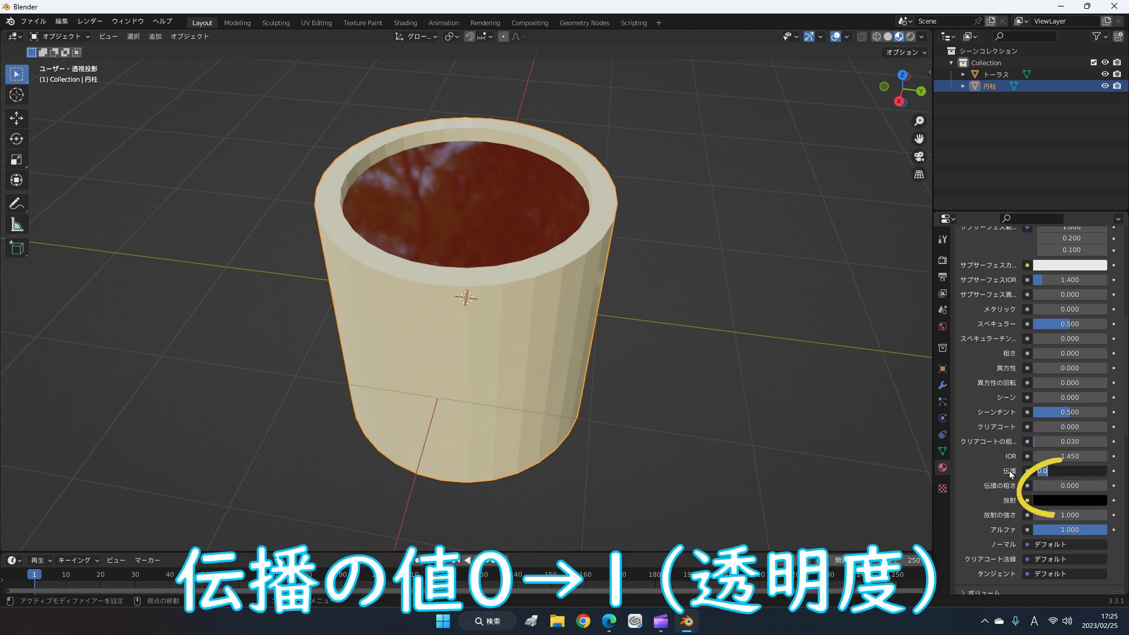
drag(1053, 474, 1120, 470)
mouse_move(858, 416)
middle_down()
mouse_move(852, 499)
mouse_move(879, 436)
middle_up()
scroll(764, 406, up, 3)
mouse_move(739, 394)
middle_down()
mouse_move(750, 468)
mouse_move(826, 376)
mouse_move(805, 452)
mouse_move(559, 448)
mouse_move(569, 403)
mouse_move(594, 387)
mouse_move(593, 410)
mouse_move(606, 371)
mouse_move(632, 415)
mouse_move(619, 491)
mouse_move(620, 442)
mouse_move(640, 416)
middle_up()
scroll(593, 410, down, 2)
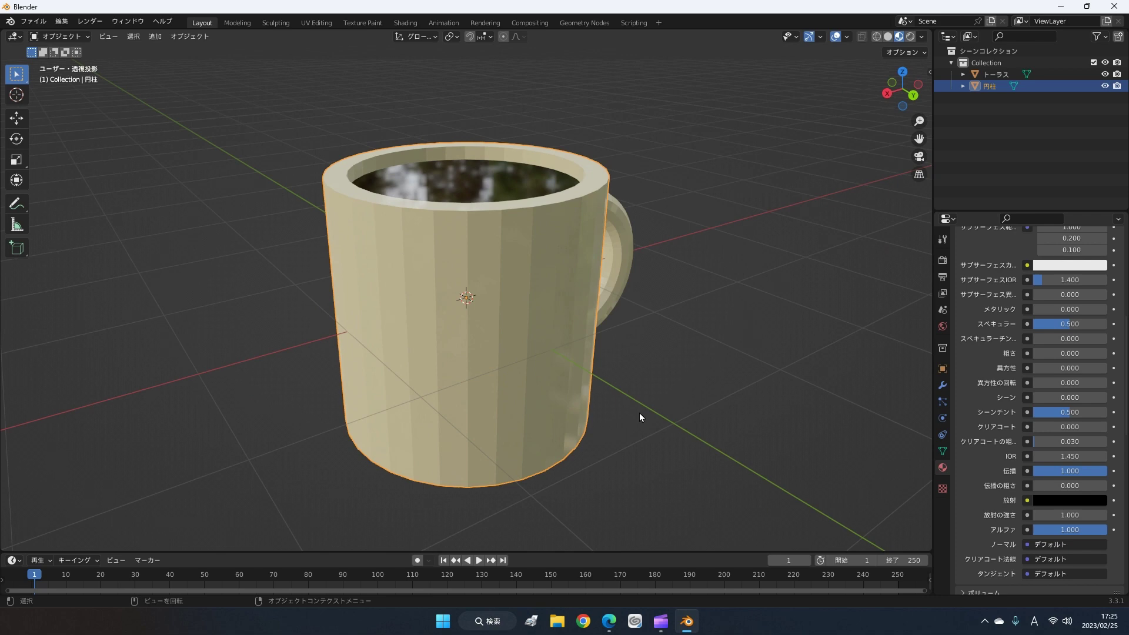
mouse_move(646, 414)
middle_down()
mouse_move(597, 479)
mouse_move(690, 452)
mouse_move(714, 432)
mouse_move(639, 441)
mouse_move(680, 448)
mouse_move(574, 429)
middle_up()
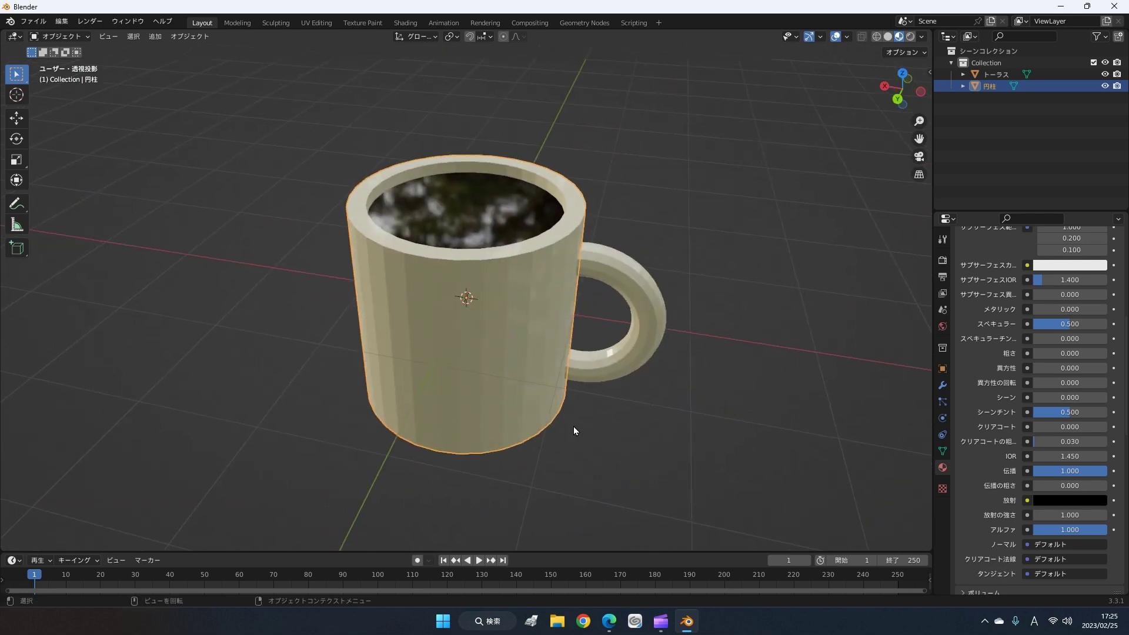
mouse_move(183, 121)
mouse_down()
mouse_move(657, 498)
mouse_move(757, 501)
mouse_up()
scroll(631, 491, up, 1)
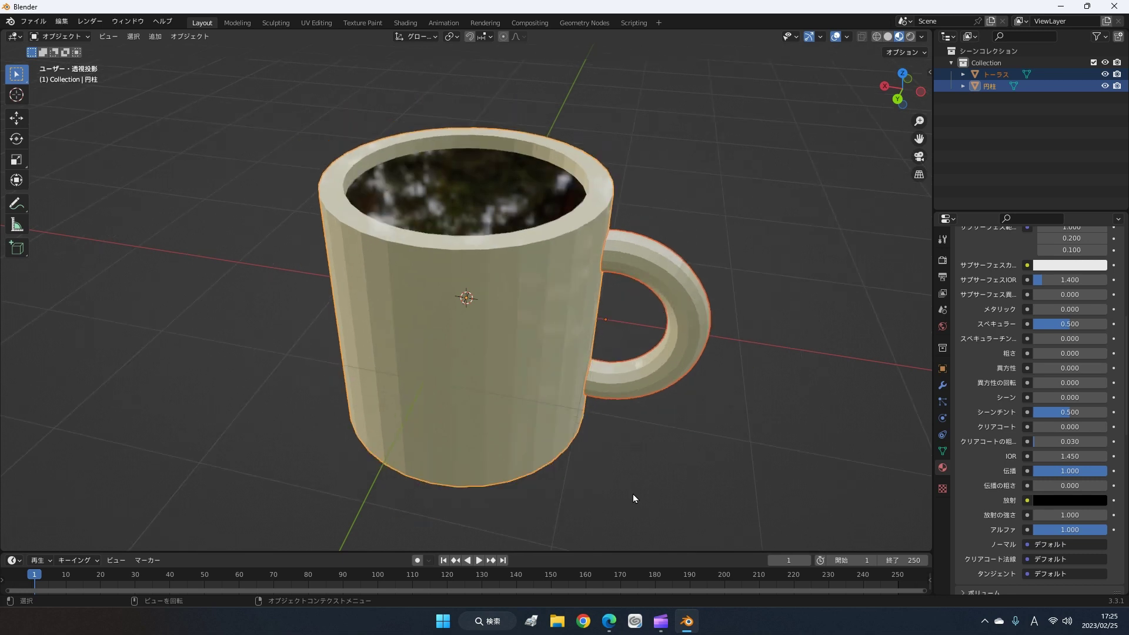
mouse_move(633, 494)
middle_down()
mouse_move(563, 346)
mouse_move(350, 365)
mouse_move(338, 388)
mouse_move(345, 415)
mouse_move(512, 410)
mouse_move(531, 435)
mouse_move(627, 439)
mouse_move(799, 417)
mouse_move(638, 400)
mouse_move(590, 355)
mouse_move(588, 420)
mouse_move(633, 438)
mouse_move(641, 412)
middle_up()
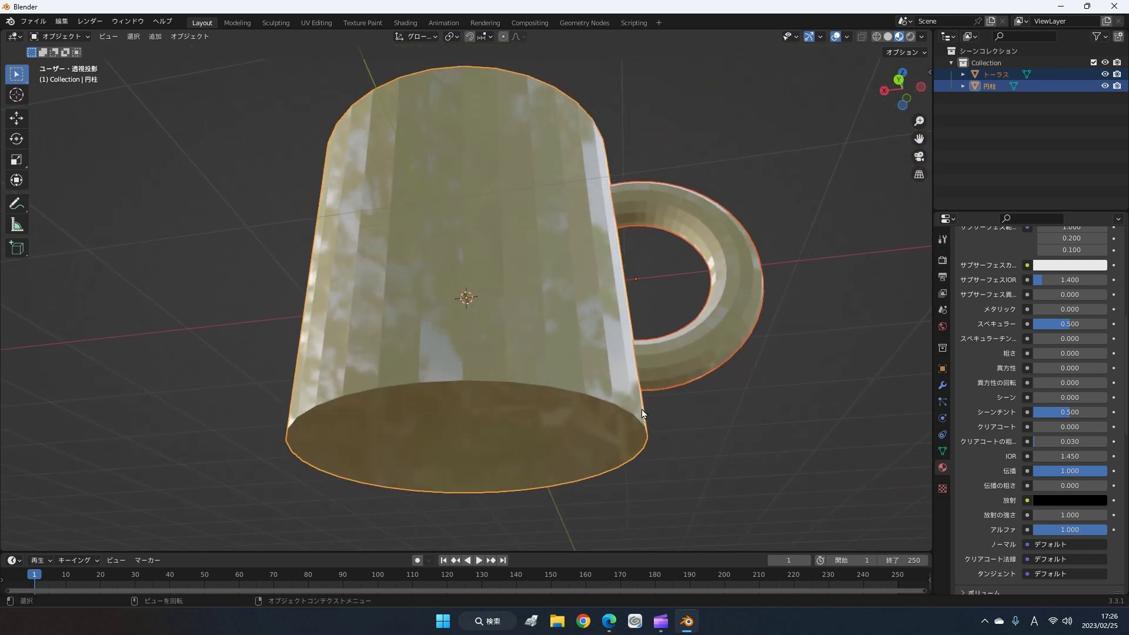
click(742, 306)
mouse_move(743, 306)
middle_down()
mouse_move(722, 327)
mouse_move(739, 303)
middle_up()
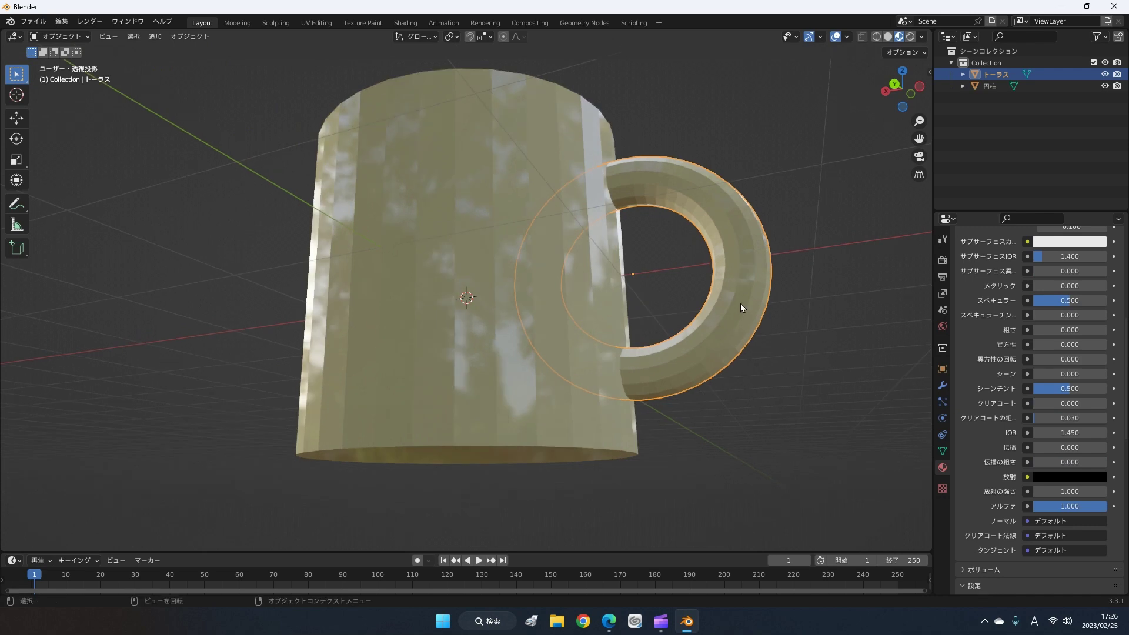
- Apply Shade Smooth to the torus handle
right_click(764, 237)
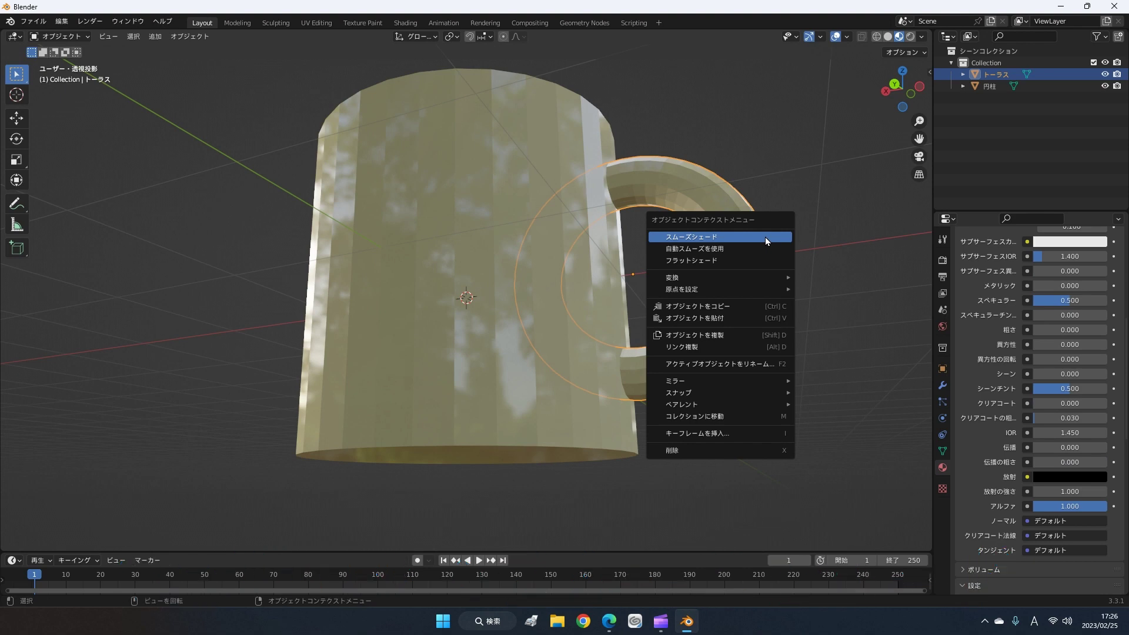
click(764, 237)
mouse_move(764, 237)
middle_down()
mouse_move(664, 209)
mouse_move(634, 255)
mouse_move(641, 305)
mouse_move(749, 319)
mouse_move(792, 270)
mouse_move(614, 287)
mouse_move(474, 272)
mouse_move(531, 227)
mouse_move(680, 237)
mouse_move(733, 209)
mouse_move(756, 227)
mouse_move(754, 281)
mouse_move(724, 327)
mouse_move(715, 305)
mouse_move(738, 252)
middle_up()
scroll(647, 280, up, 5)
scroll(614, 290, down, 3)
scroll(608, 290, down, 3)
scroll(608, 290, down, 2)
scroll(728, 383, down, 2)
scroll(724, 389, down, 2)
- Select the cup body and apply Shade Smooth to it as well
mouse_move(724, 390)
middle_down()
mouse_move(780, 413)
mouse_move(566, 379)
mouse_move(509, 311)
mouse_move(523, 280)
mouse_move(534, 332)
middle_up()
click(567, 380)
right_click(515, 228)
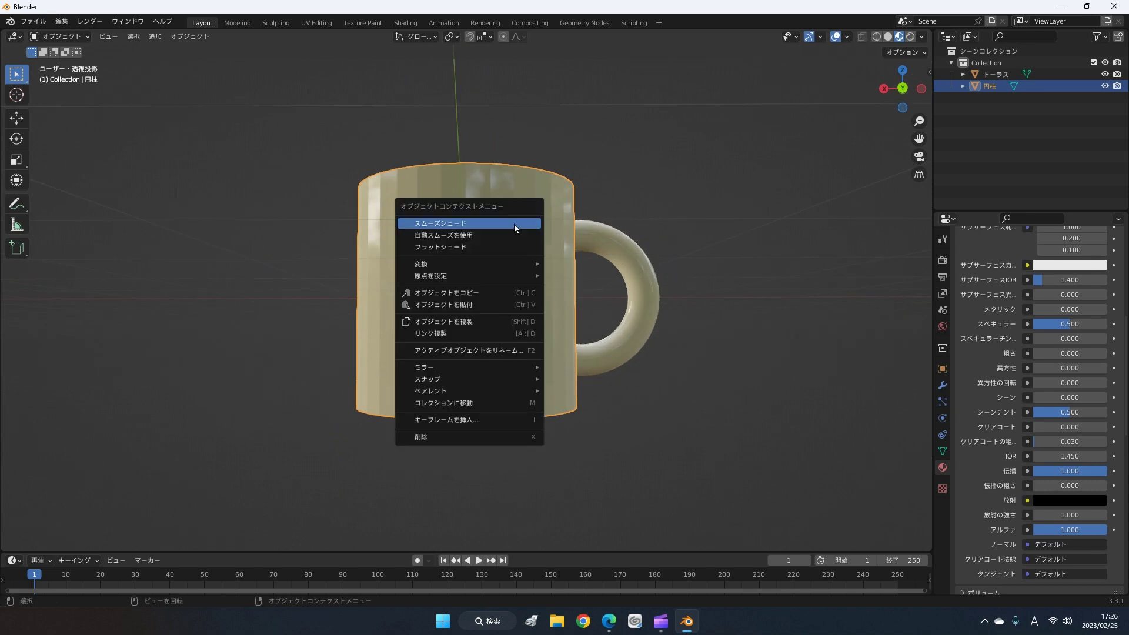
click(474, 221)
mouse_move(483, 238)
middle_down()
mouse_move(499, 255)
mouse_move(516, 238)
mouse_move(533, 284)
mouse_move(516, 343)
mouse_move(519, 383)
mouse_move(620, 395)
mouse_move(693, 368)
mouse_move(715, 312)
mouse_move(557, 395)
mouse_move(413, 387)
mouse_move(509, 340)
mouse_move(524, 391)
mouse_move(511, 404)
mouse_move(508, 381)
middle_up()
mouse_move(503, 334)
middle_down()
mouse_move(498, 368)
mouse_move(497, 309)
mouse_move(547, 227)
middle_up()
scroll(462, 280, down, 2)
mouse_move(462, 279)
middle_down()
mouse_move(511, 254)
mouse_move(534, 205)
middle_up()
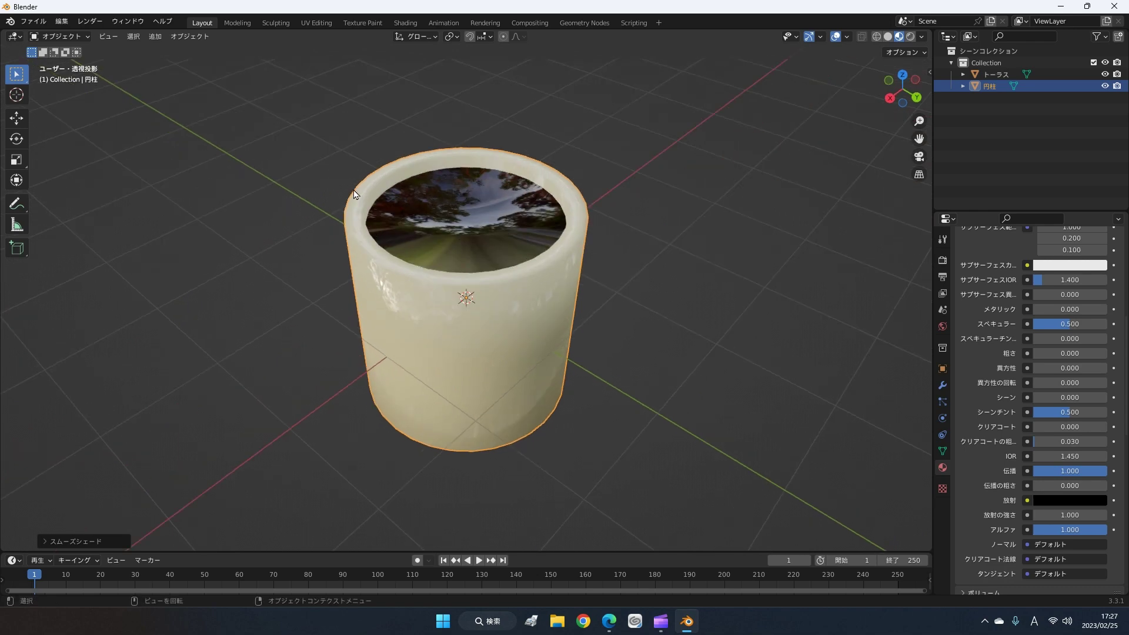
mouse_move(446, 263)
middle_down()
mouse_move(473, 237)
mouse_move(539, 229)
mouse_move(758, 239)
mouse_move(800, 321)
mouse_move(791, 254)
mouse_move(637, 257)
mouse_move(373, 234)
mouse_move(435, 221)
mouse_move(514, 234)
mouse_move(482, 247)
mouse_move(431, 227)
middle_up()
mouse_move(602, 258)
middle_down()
mouse_move(517, 227)
mouse_move(544, 164)
mouse_move(525, 264)
mouse_move(484, 252)
middle_up()
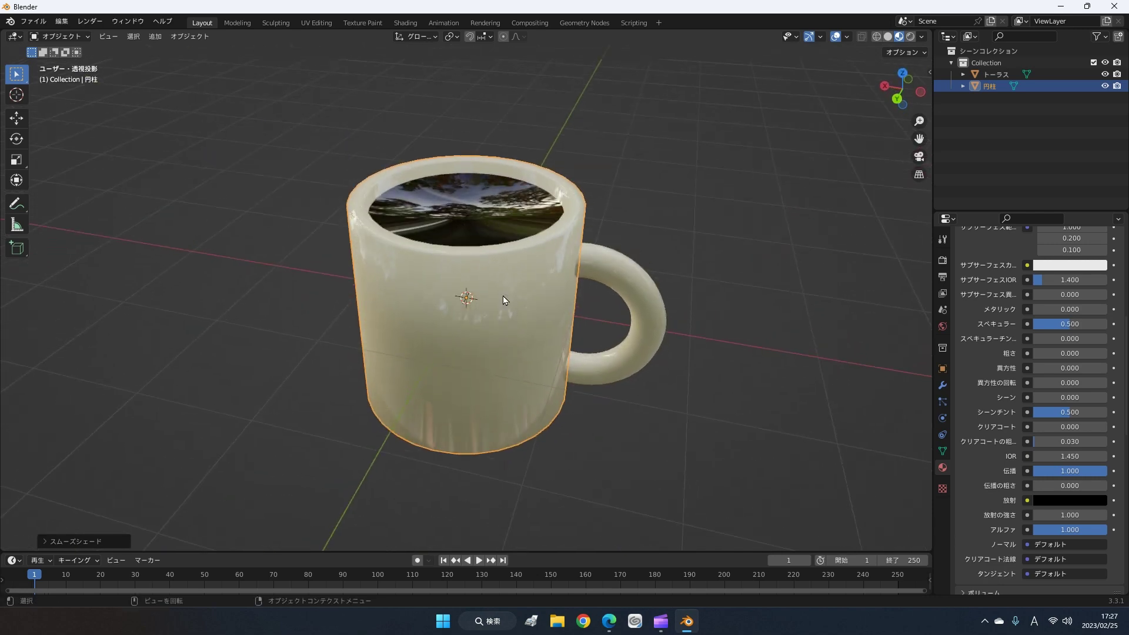
middle_drag(502, 295, 566, 282)
scroll(478, 269, down, 2)
scroll(479, 269, up, 2)
scroll(481, 269, up, 2)
middle_drag(475, 269, 394, 287)
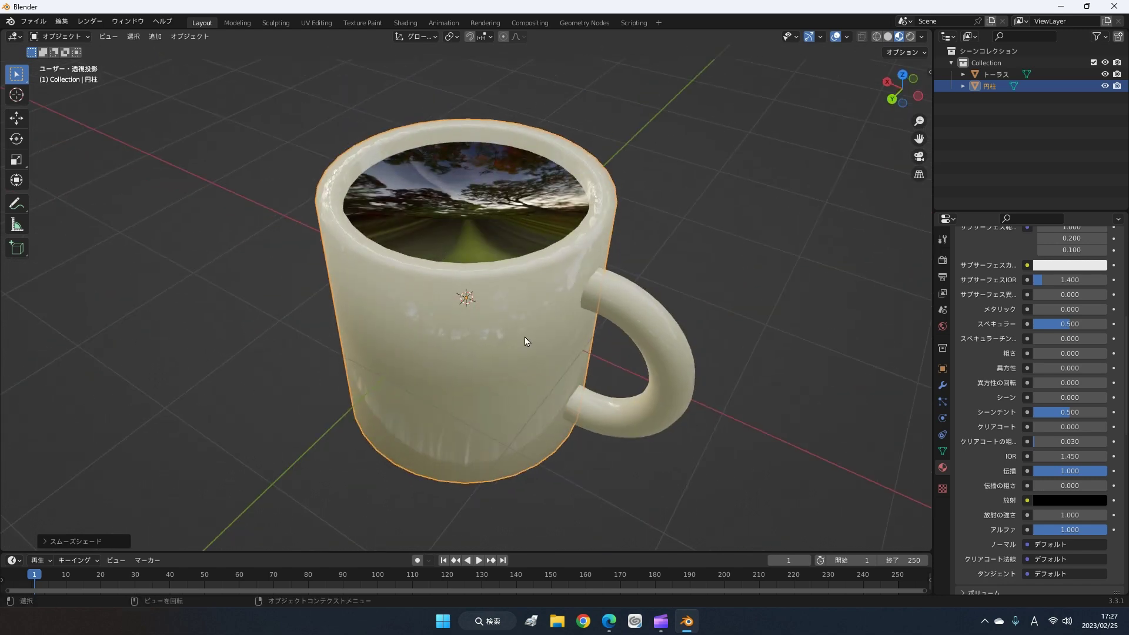
mouse_move(512, 322)
middle_down()
mouse_move(548, 331)
mouse_move(487, 256)
mouse_move(529, 286)
middle_up()
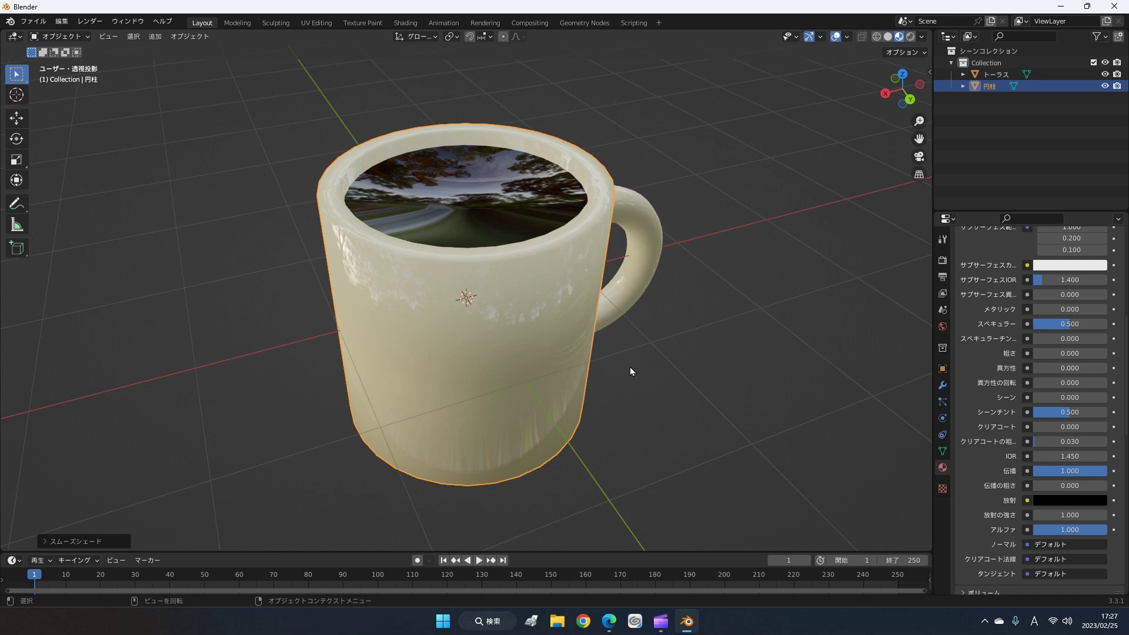
scroll(630, 367, up, 2)
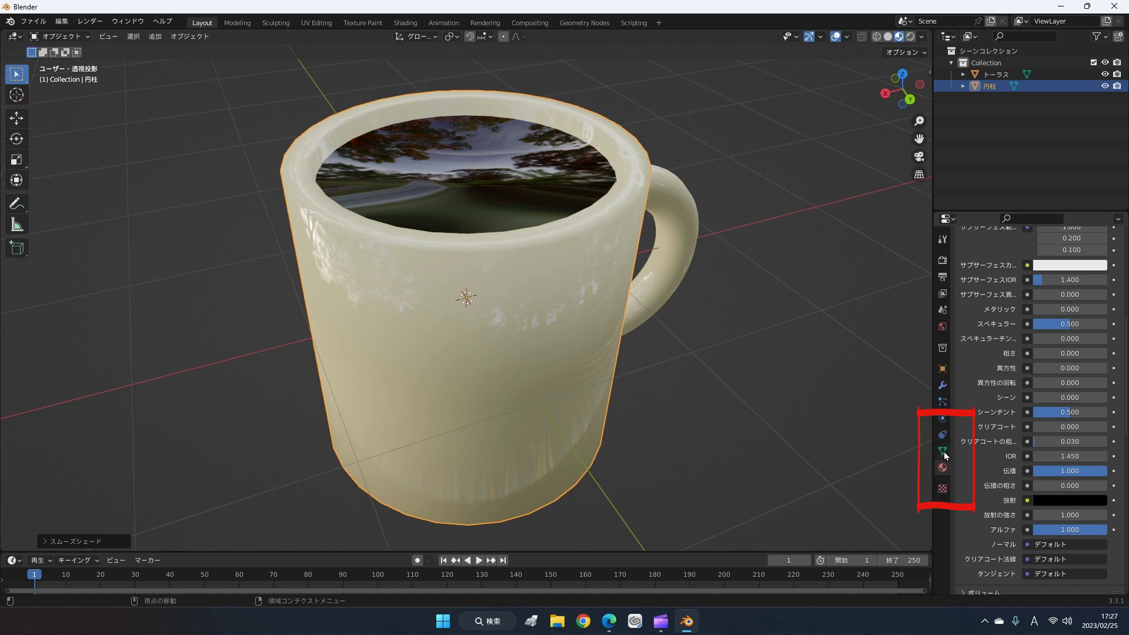
- Check Auto Smooth (30°) under Normals in the cup's Object Data Properties
click(943, 451)
ctrl+scroll(943, 450, down, 1)
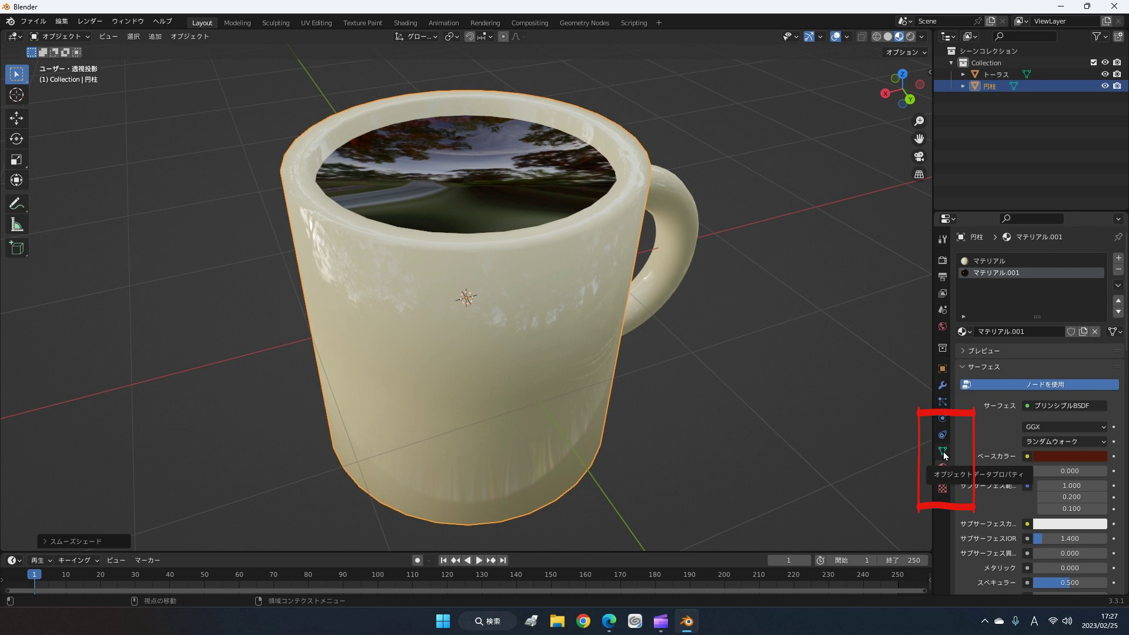
click(943, 453)
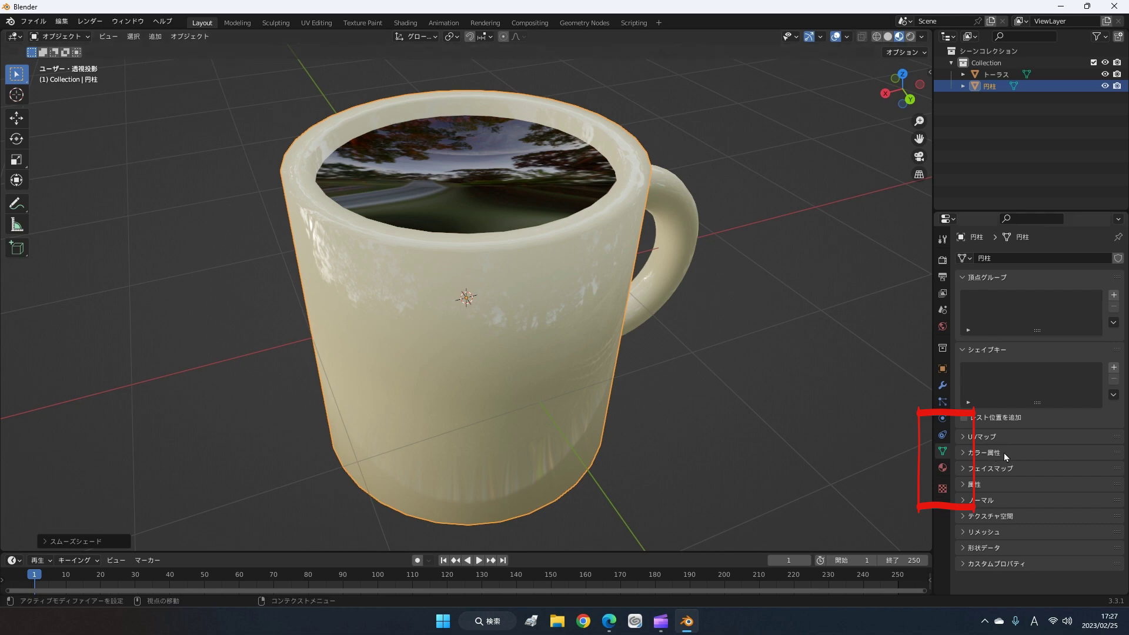
click(993, 504)
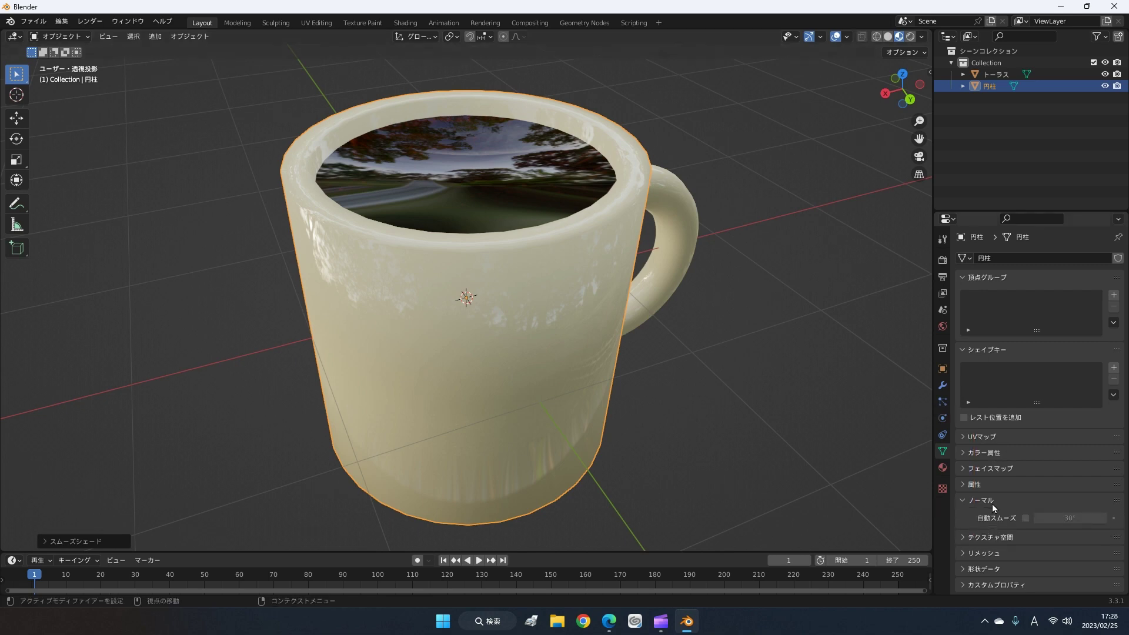
click(992, 504)
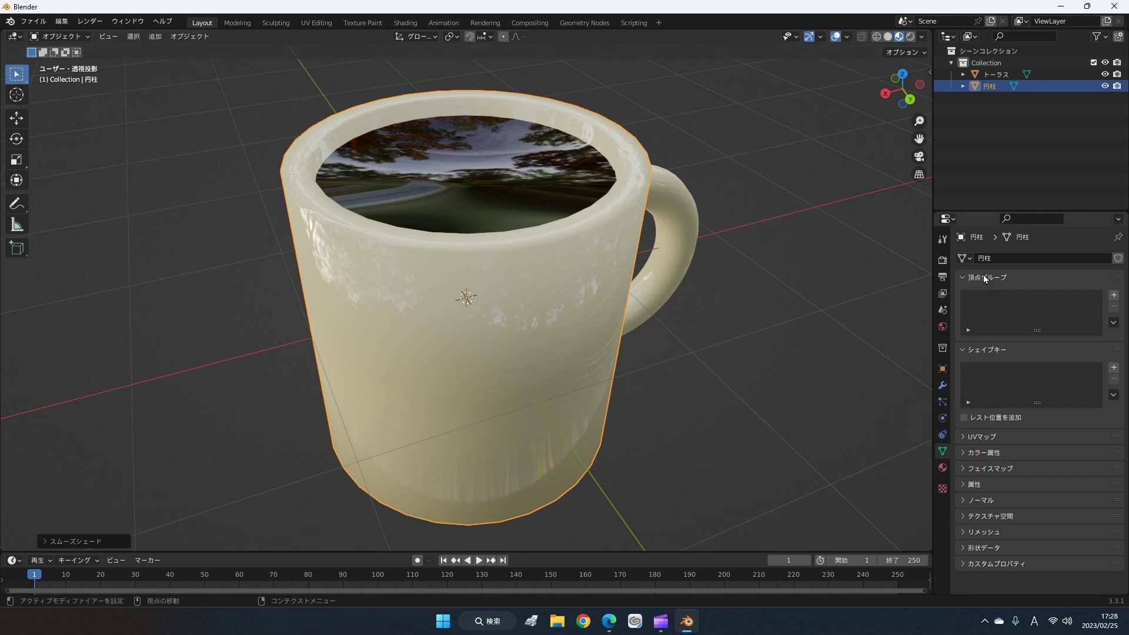
click(986, 499)
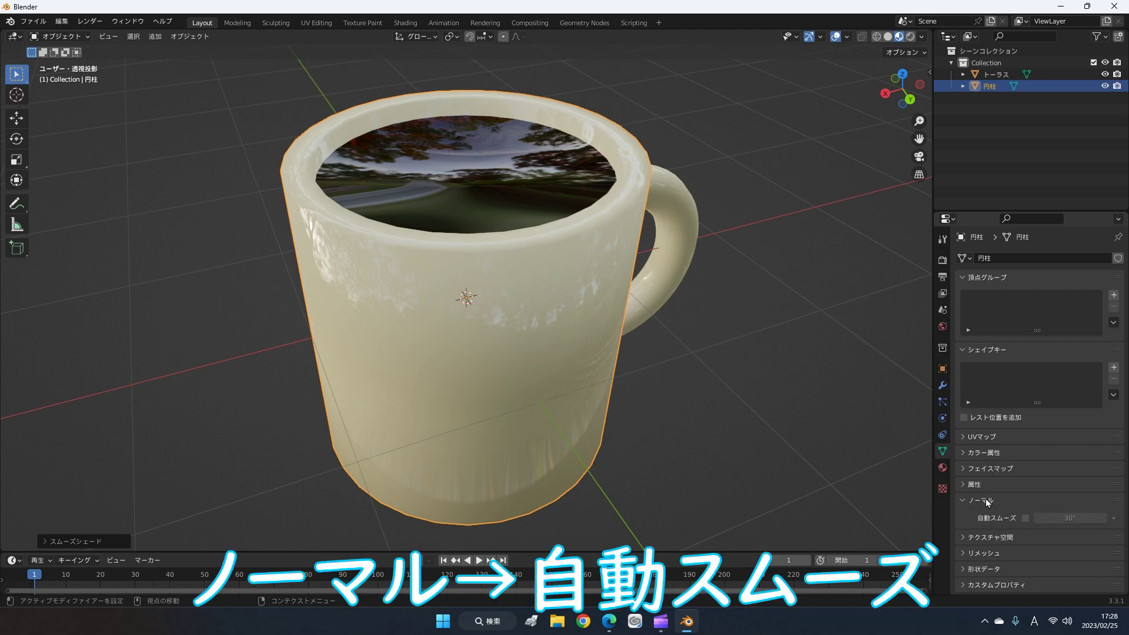
click(1024, 518)
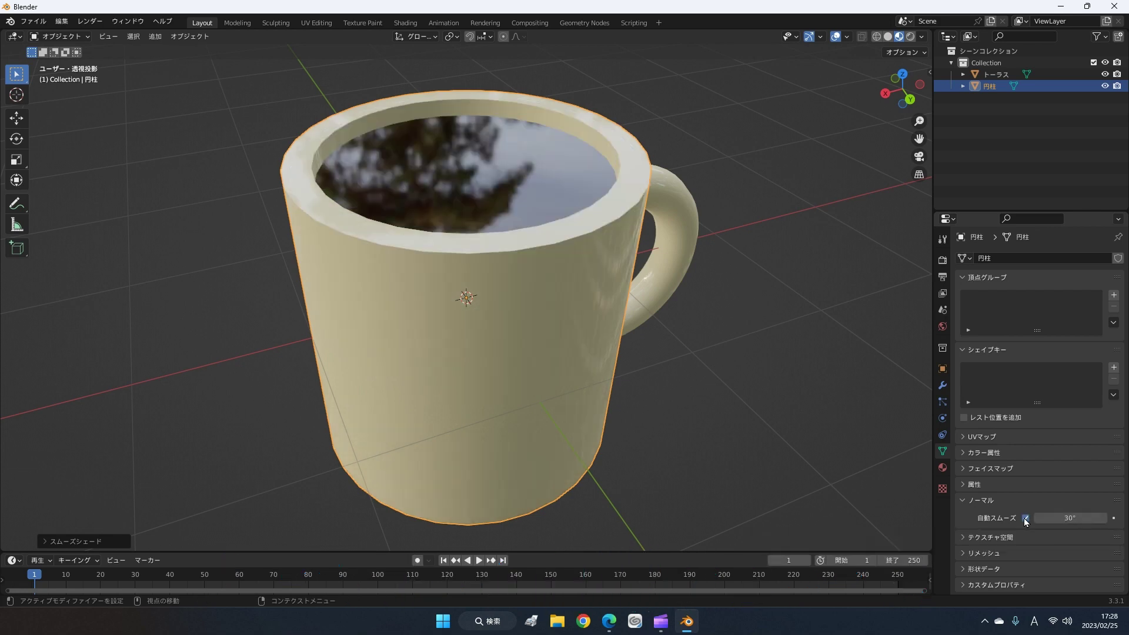
mouse_move(770, 369)
middle_down()
mouse_move(672, 403)
mouse_move(666, 371)
mouse_move(723, 331)
mouse_move(788, 330)
mouse_move(807, 365)
mouse_move(504, 416)
mouse_move(589, 244)
middle_up()
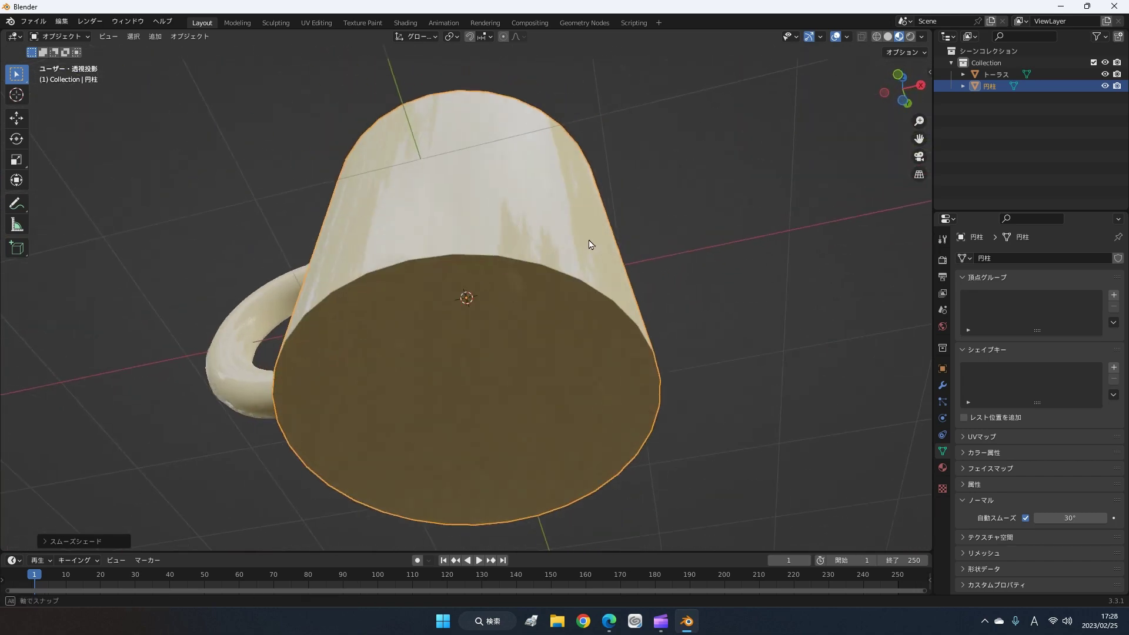
mouse_move(508, 249)
middle_down()
mouse_move(625, 245)
mouse_move(559, 213)
mouse_move(554, 246)
mouse_move(406, 235)
mouse_move(310, 317)
mouse_move(304, 366)
mouse_move(227, 350)
middle_up()
mouse_move(441, 182)
middle_down()
mouse_move(494, 159)
mouse_move(436, 222)
mouse_move(484, 211)
mouse_move(394, 172)
mouse_move(383, 187)
mouse_move(661, 168)
mouse_move(747, 205)
middle_up()
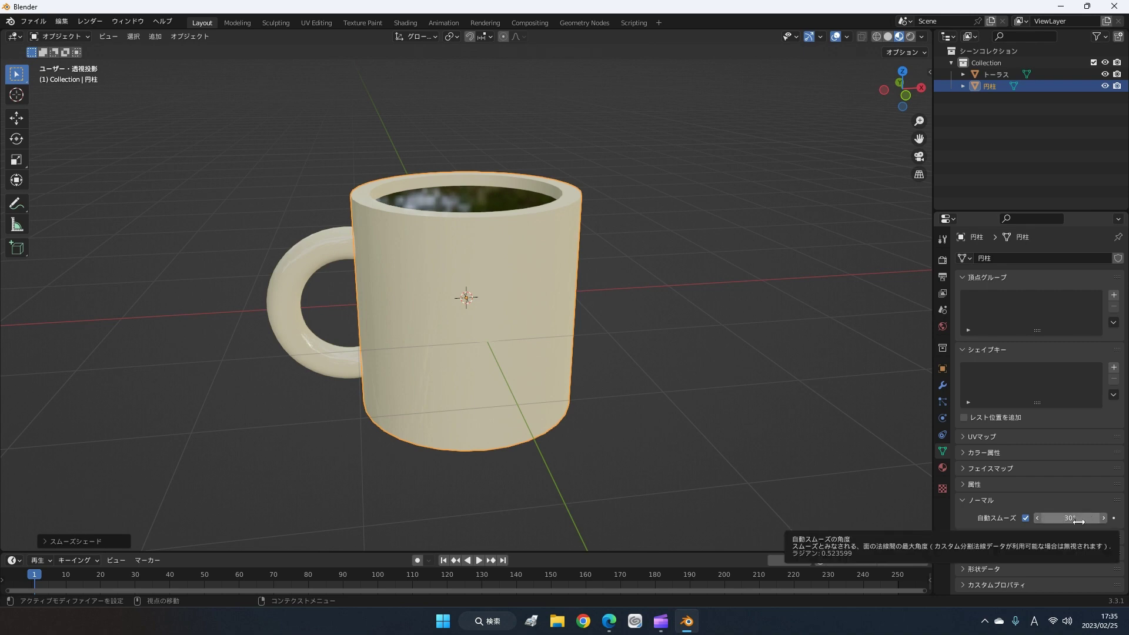
mouse_move(575, 357)
middle_down()
mouse_move(636, 432)
mouse_move(733, 334)
mouse_move(765, 379)
mouse_move(793, 353)
mouse_move(823, 406)
middle_up()
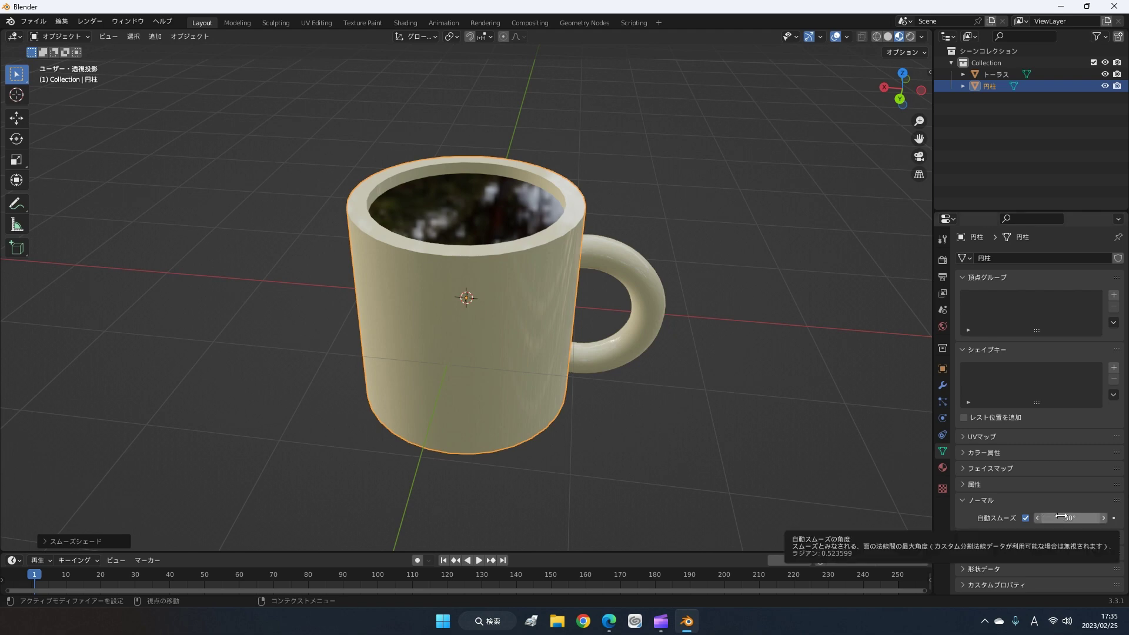
middle_drag(626, 391, 689, 322)
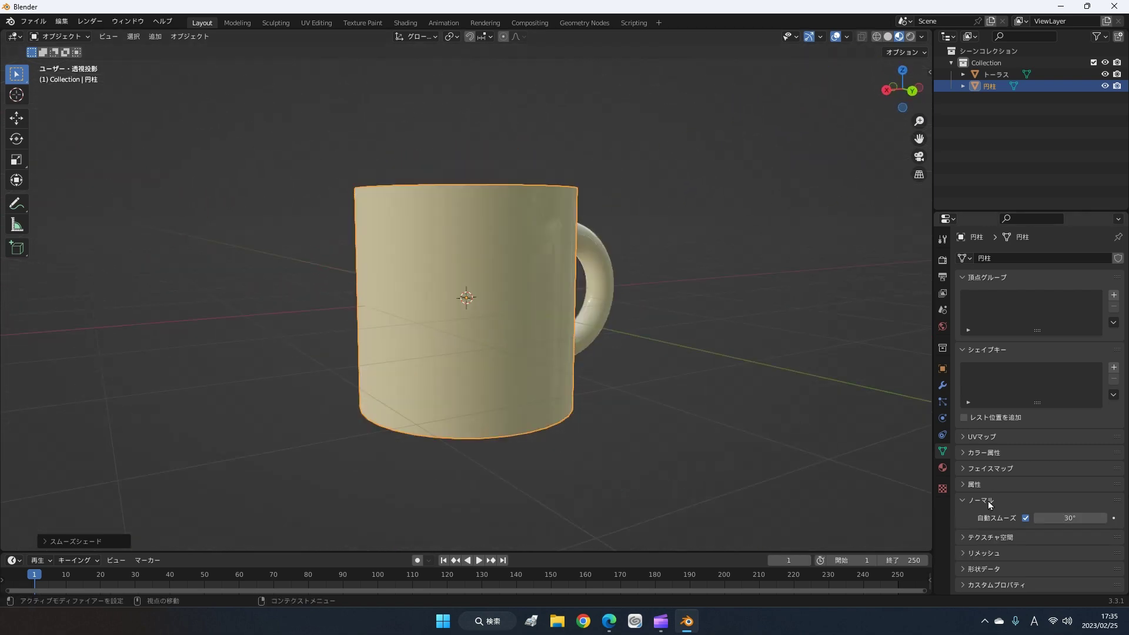
middle_drag(550, 284, 562, 318)
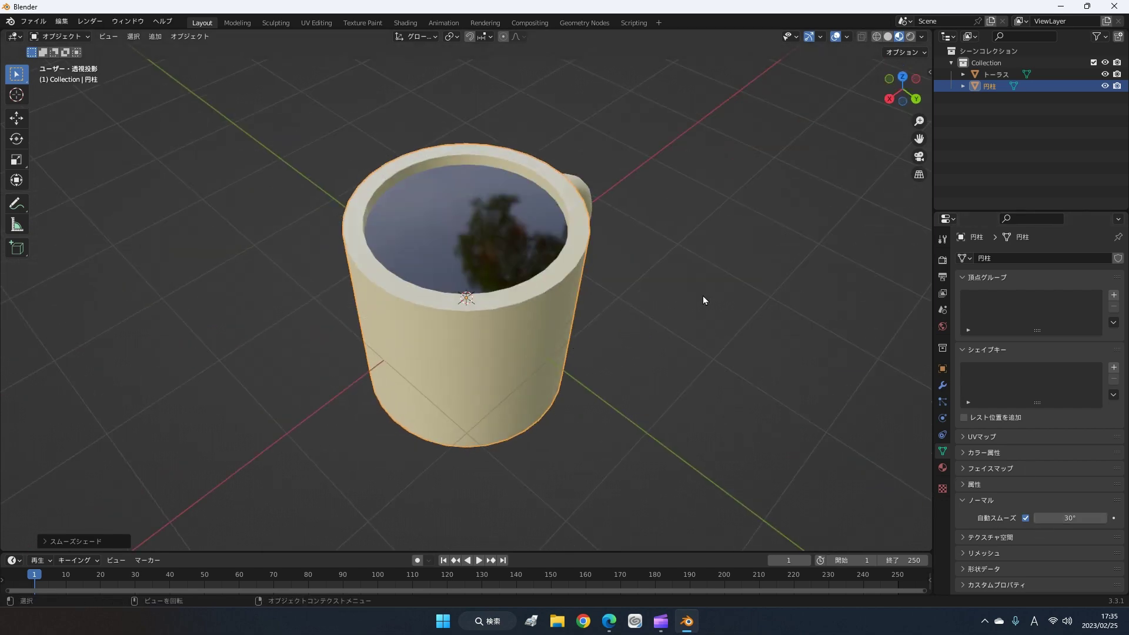
scroll(617, 285, up, 2)
mouse_move(618, 284)
middle_down()
mouse_move(633, 267)
mouse_move(624, 328)
mouse_move(588, 238)
middle_up()
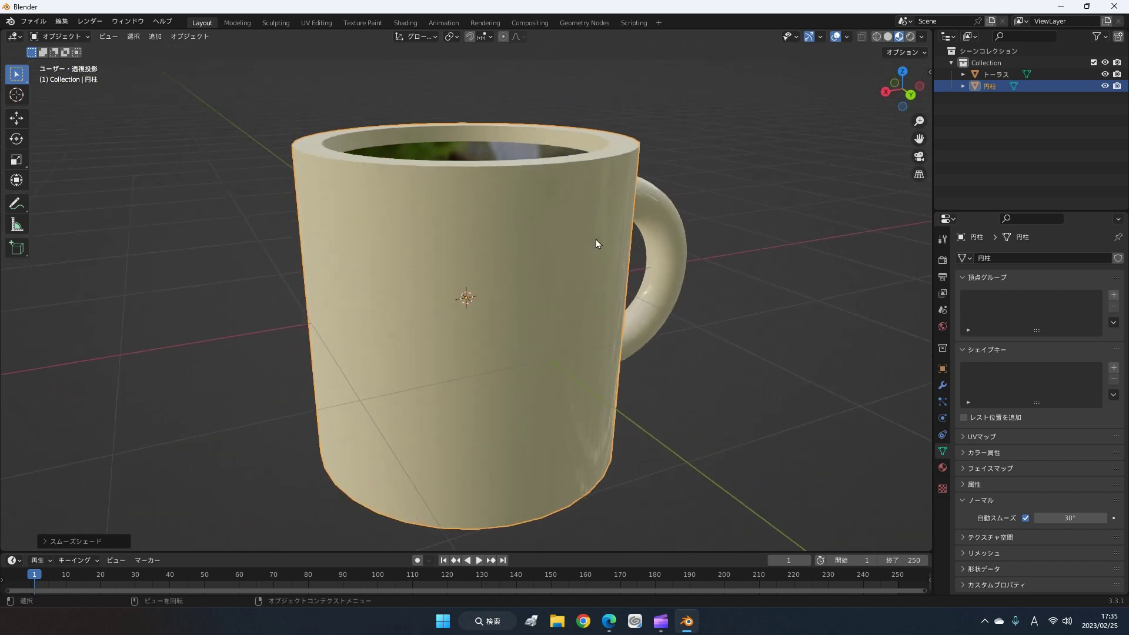
mouse_move(550, 347)
middle_down()
mouse_move(570, 259)
mouse_move(541, 399)
mouse_move(492, 383)
mouse_move(501, 410)
mouse_move(502, 389)
mouse_move(588, 350)
middle_up()
scroll(492, 383, down, 2)
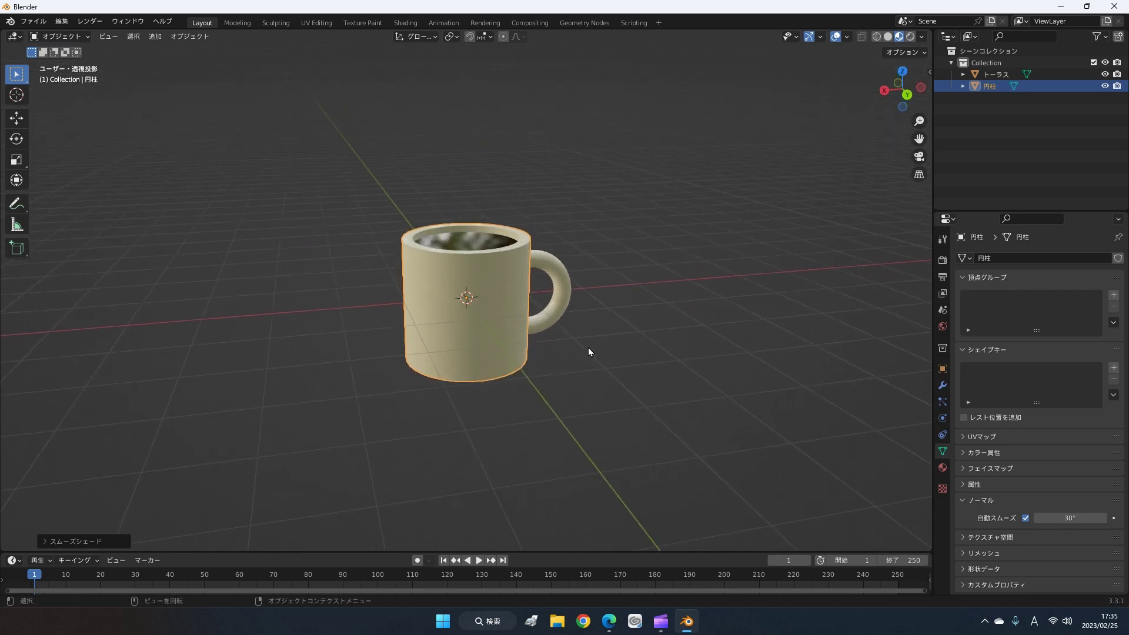
scroll(575, 284, up, 2)
middle_drag(575, 284, 587, 330)
mouse_move(688, 361)
middle_down()
mouse_move(686, 334)
mouse_move(683, 351)
middle_up()
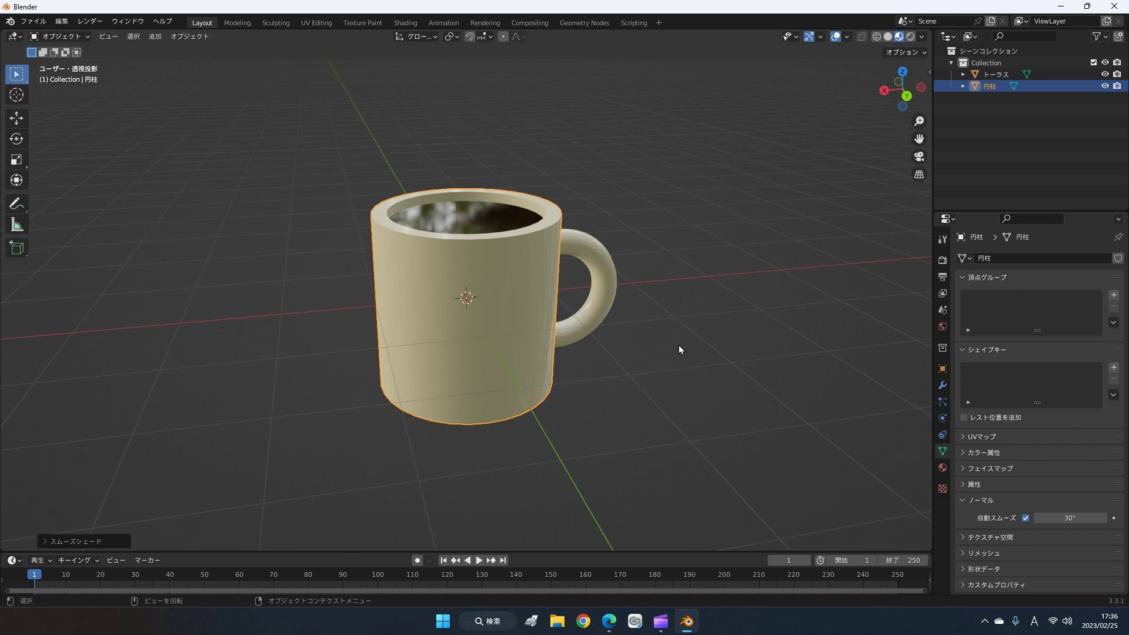
key(shift+a)
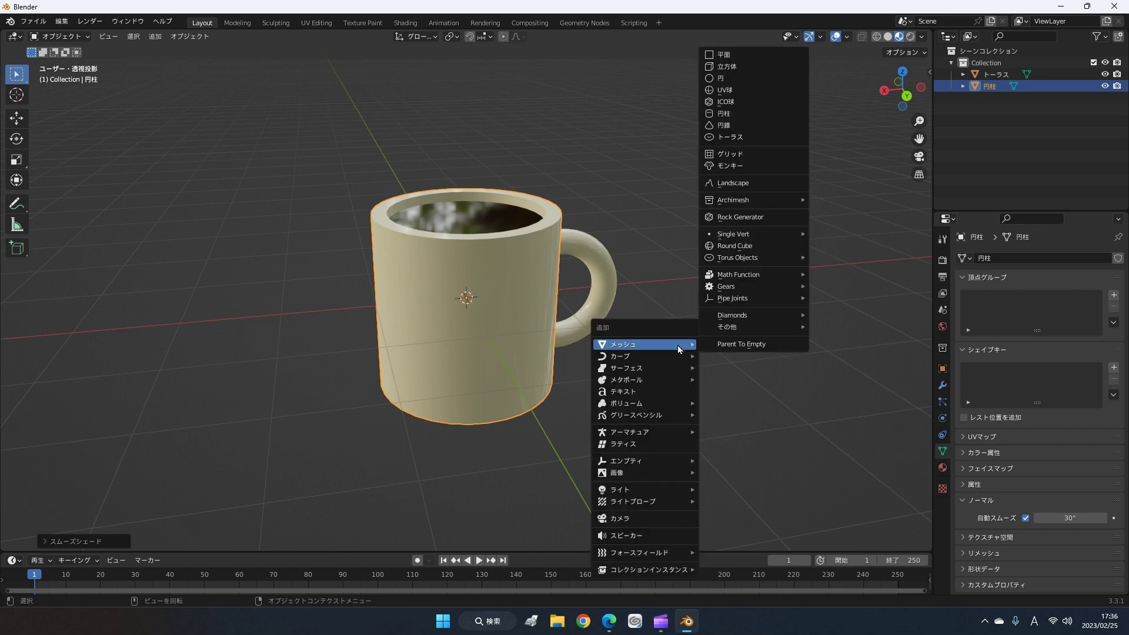
- Add a UV sphere at the 3D cursor inside the mug and orbit to inspect it
click(734, 91)
mouse_move(615, 344)
middle_down()
mouse_move(617, 448)
mouse_move(756, 353)
middle_up()
mouse_move(625, 344)
middle_down()
mouse_move(704, 359)
mouse_move(709, 395)
mouse_move(354, 347)
mouse_move(345, 360)
mouse_move(345, 310)
middle_up()
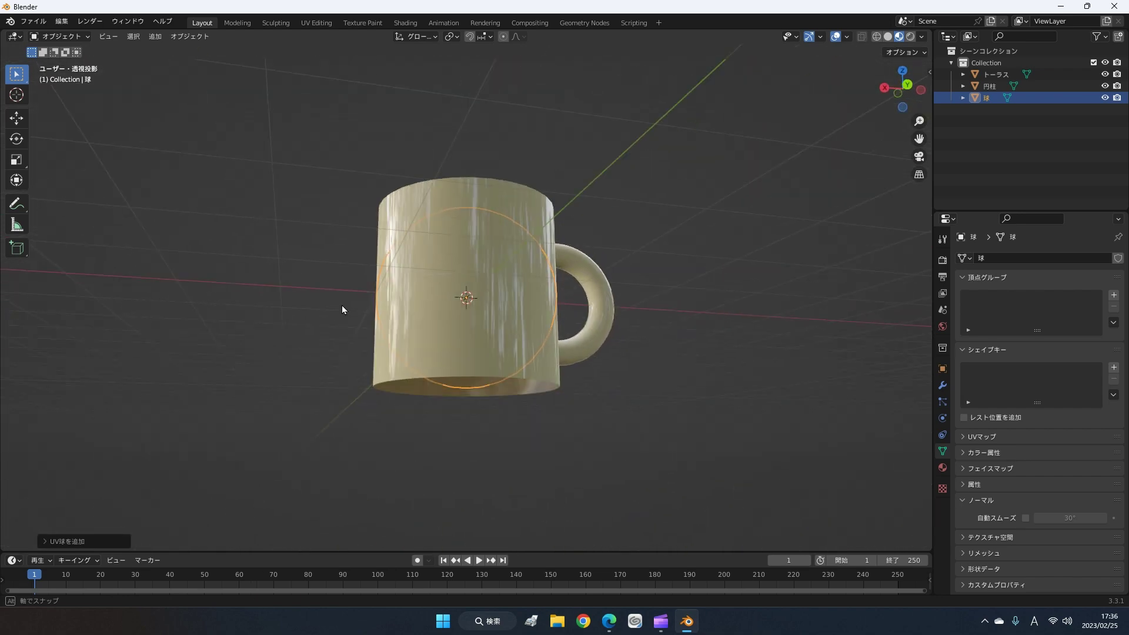
scroll(615, 309, down, 2)
mouse_move(616, 305)
middle_down()
mouse_move(613, 350)
mouse_move(652, 358)
middle_up()
scroll(615, 348, down, 1)
click(623, 313)
mouse_move(623, 312)
middle_down()
mouse_move(551, 348)
mouse_move(656, 409)
mouse_move(680, 360)
mouse_move(537, 271)
middle_up()
scroll(664, 400, up, 2)
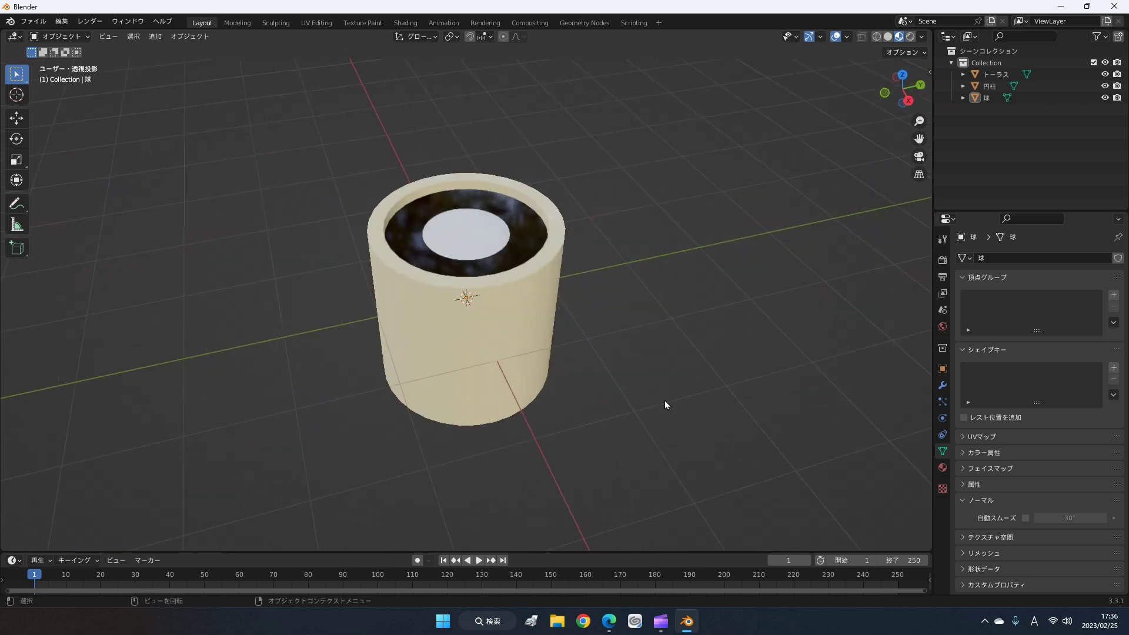
scroll(664, 400, up, 2)
click(482, 214)
mouse_move(482, 214)
middle_down()
mouse_move(629, 318)
mouse_move(590, 305)
mouse_move(641, 301)
mouse_move(654, 323)
mouse_move(685, 315)
middle_up()
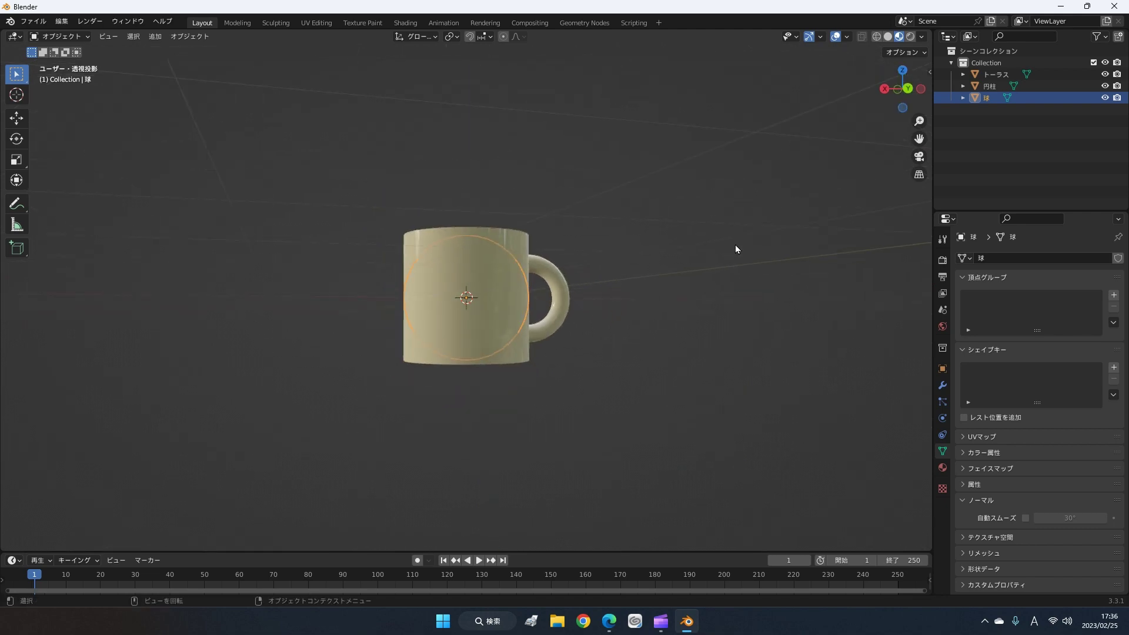
- Move the sphere straight down along Z to below the mug
key(g)
key(z)
click(768, 447)
middle_drag(768, 447, 702, 365)
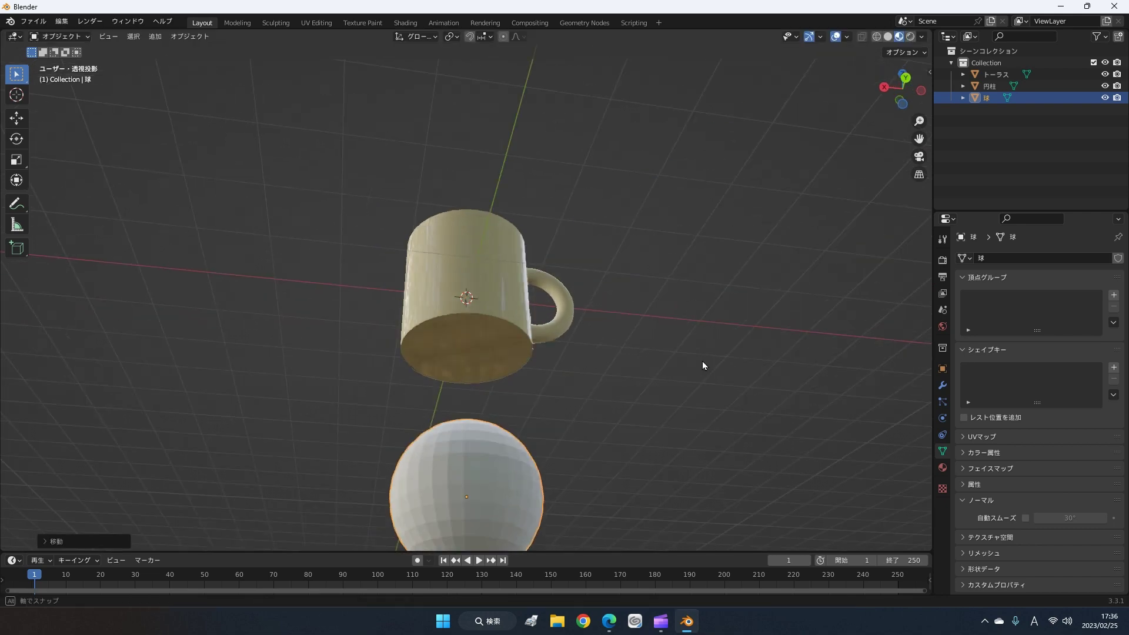
scroll(702, 361, down, 1)
scroll(702, 361, down, 1)
scroll(701, 362, down, 1)
scroll(702, 362, down, 2)
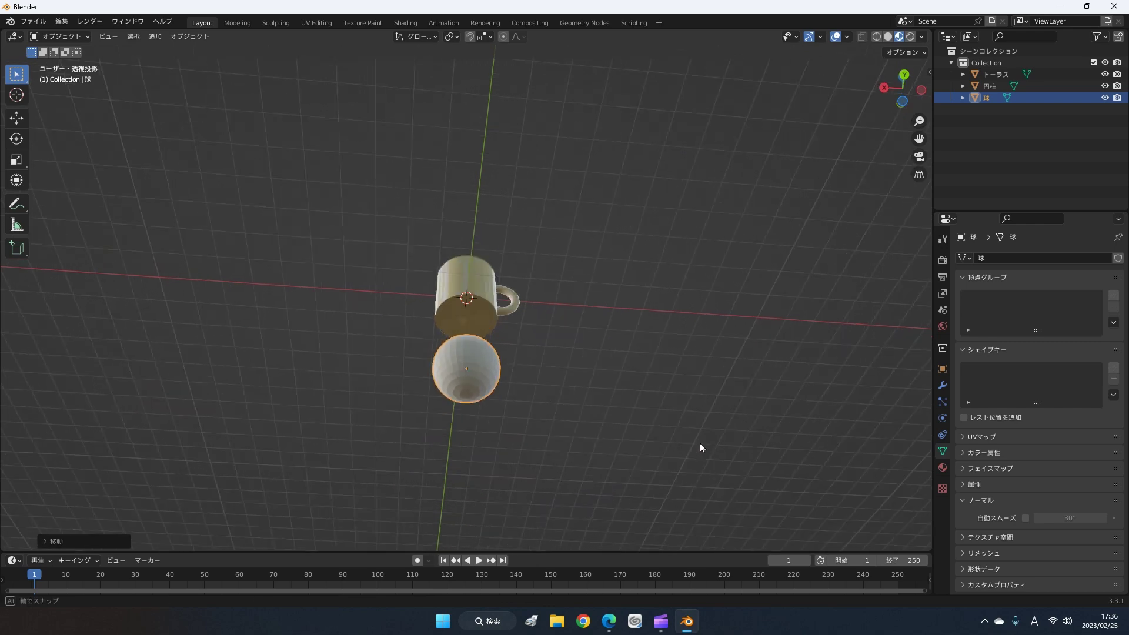
middle_drag(700, 444, 703, 464)
scroll(703, 464, up, 2)
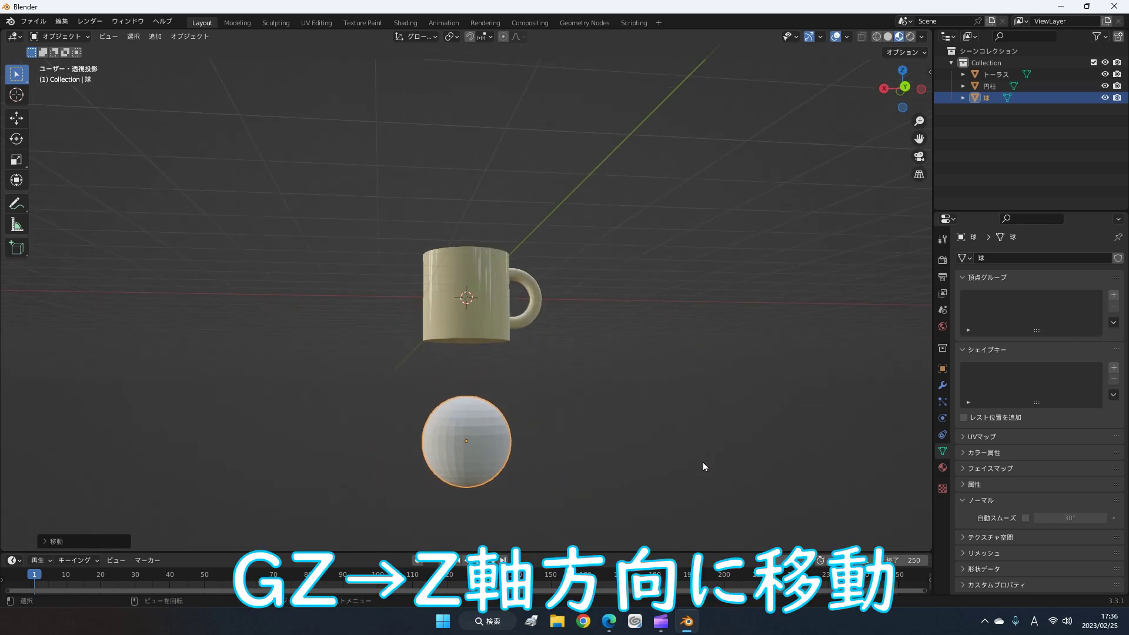
scroll(703, 462, up, 2)
middle_drag(707, 446, 715, 428)
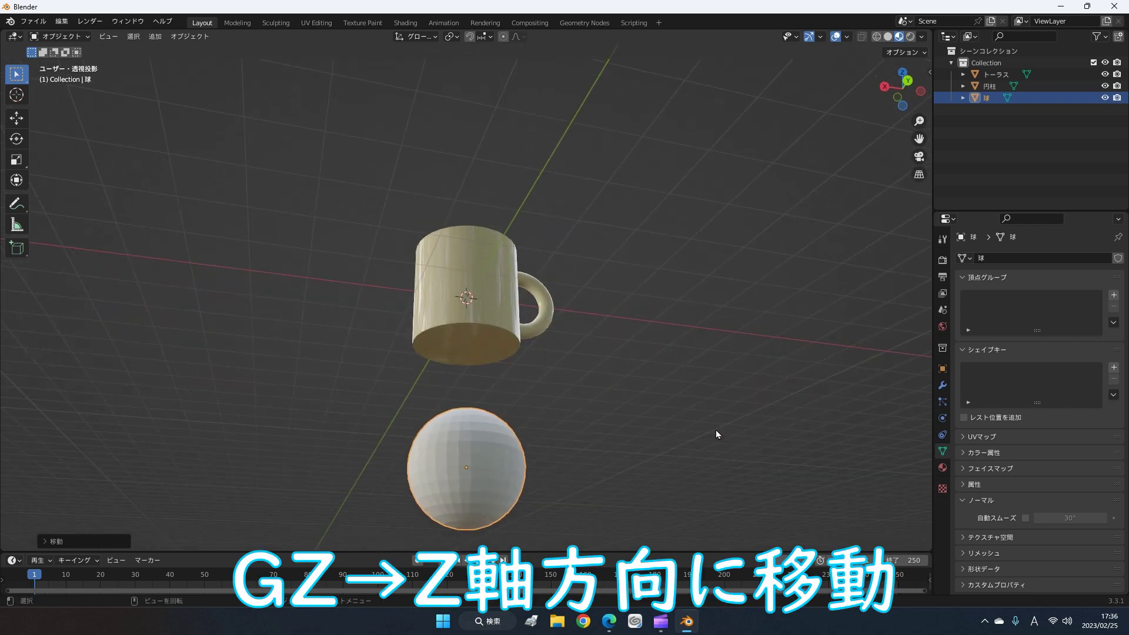
scroll(716, 431, down, 2)
scroll(716, 431, down, 1)
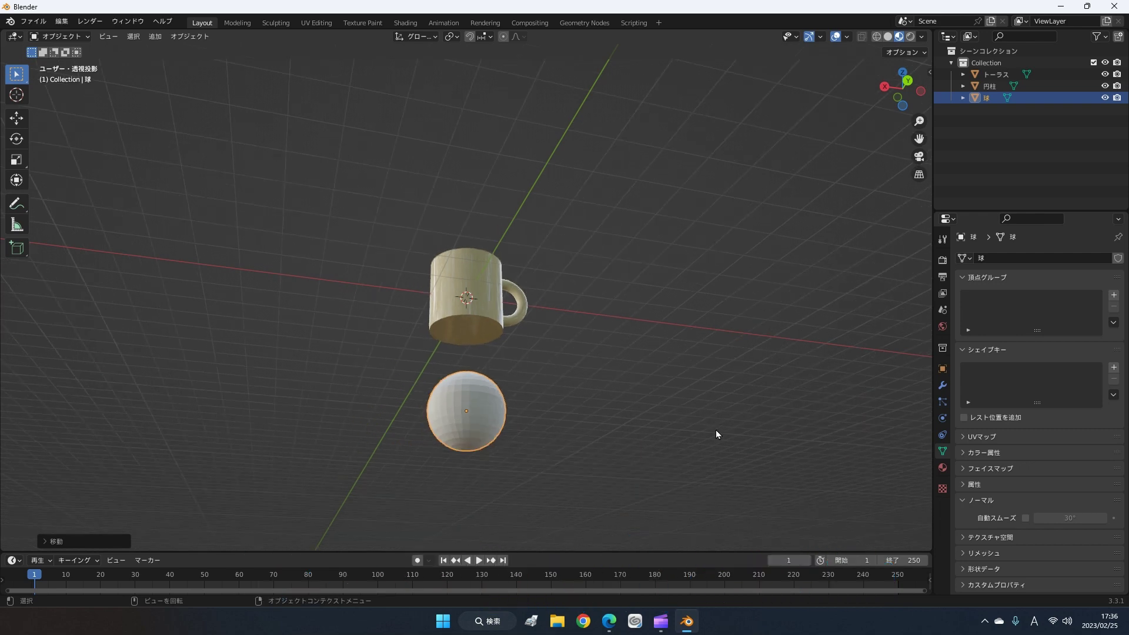
- Squash the sphere along Z to about 0.05 height, redoing the first attempt
key(s)
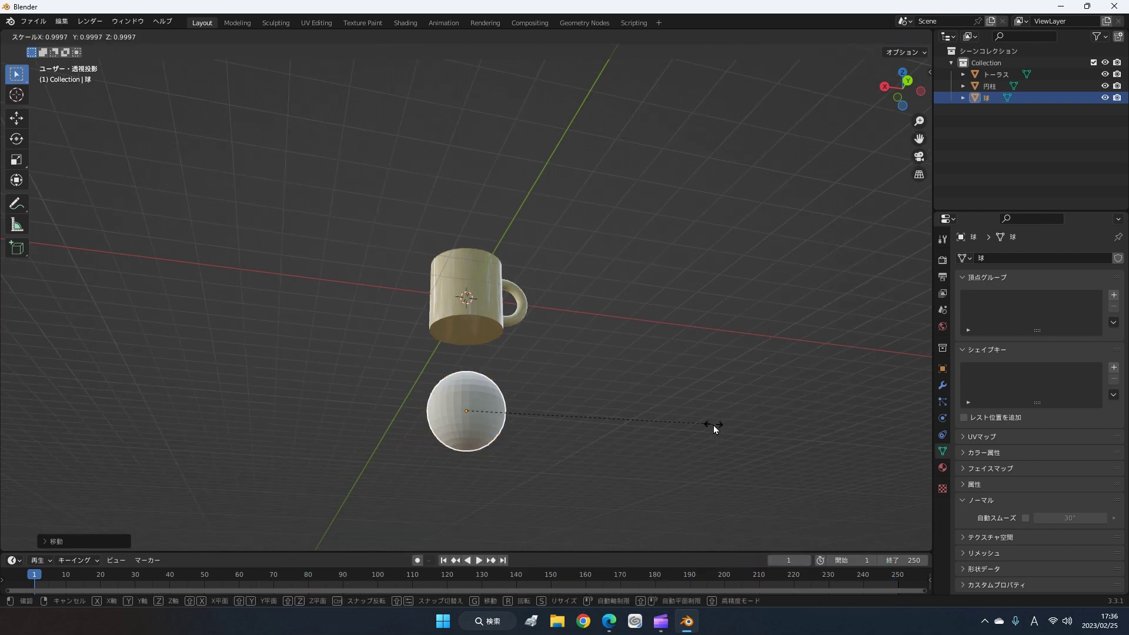
key(z)
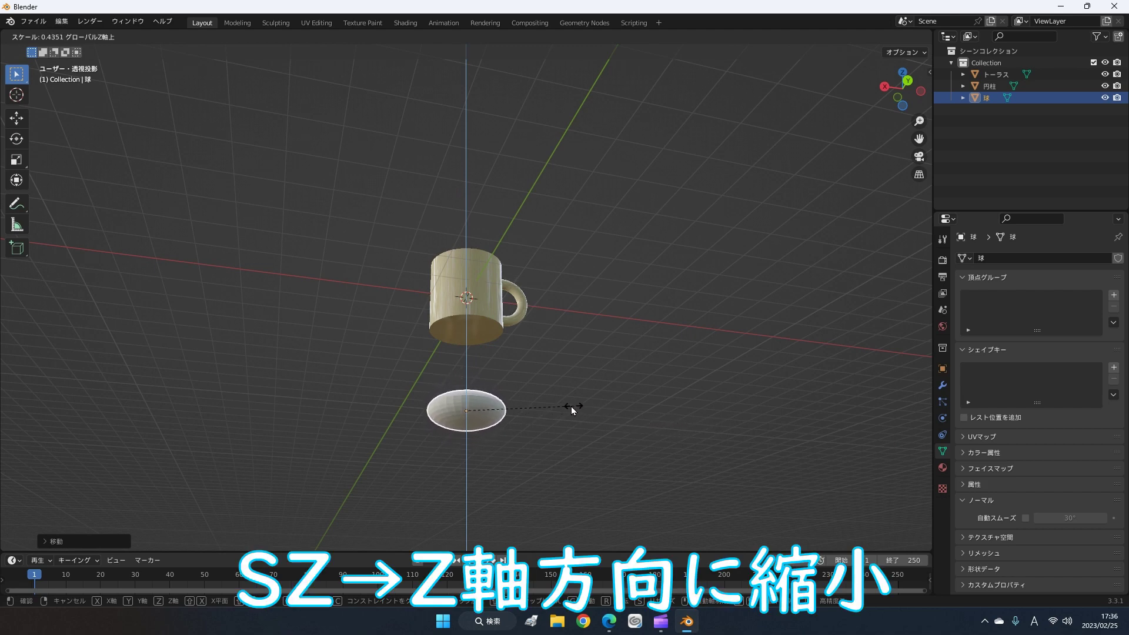
click(532, 404)
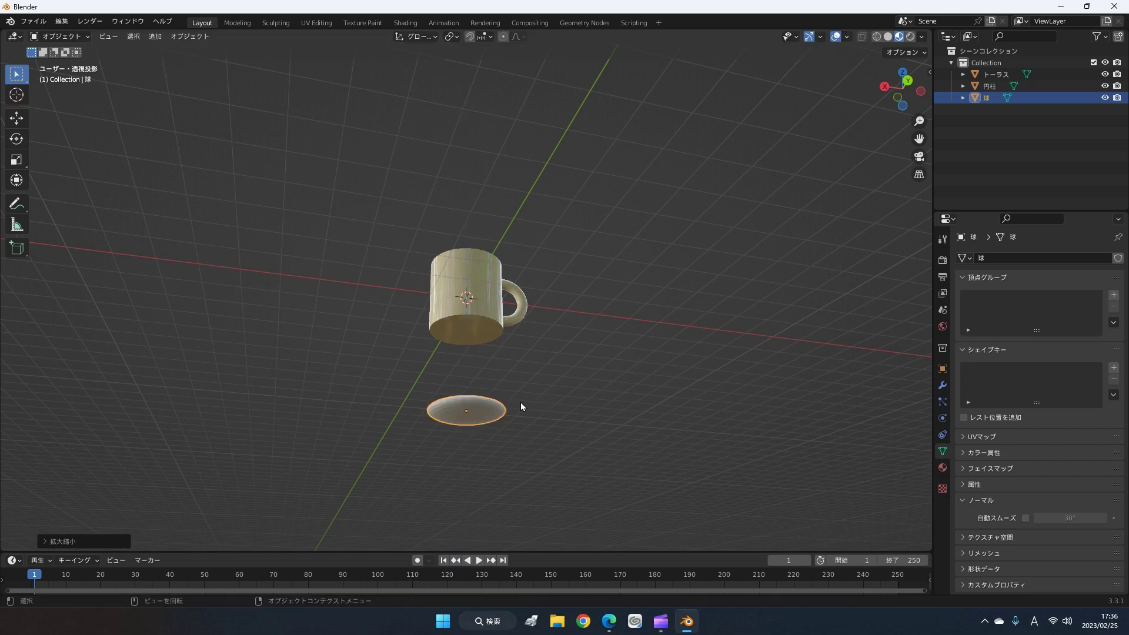
key(KP_Decimal)
middle_drag(594, 403, 591, 449)
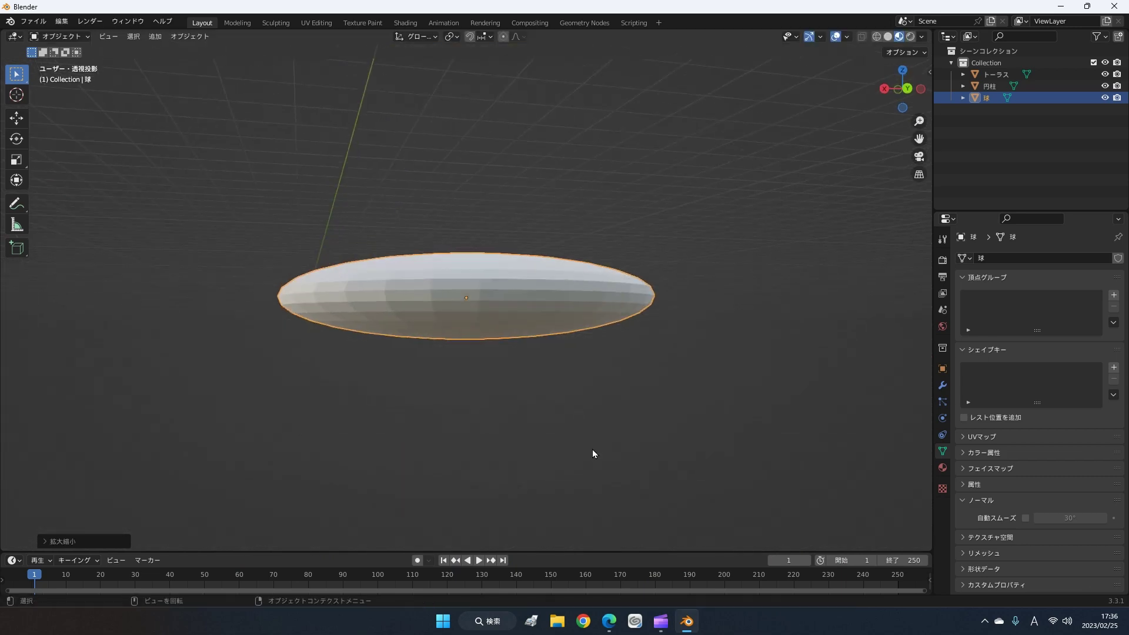
scroll(662, 449, down, 6)
scroll(745, 531, down, 2)
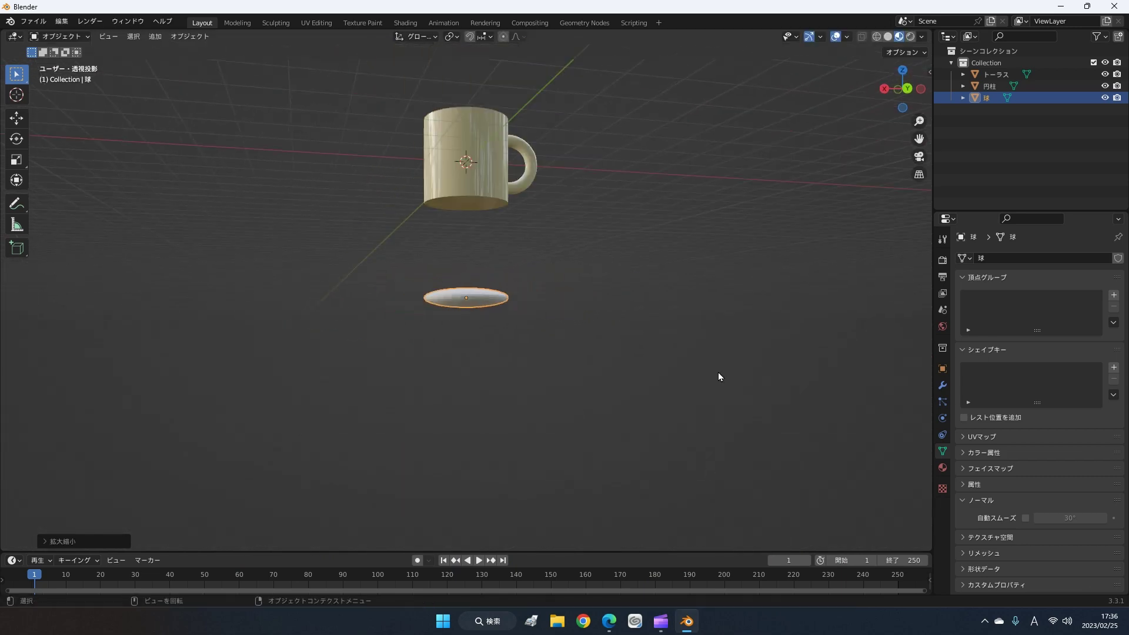
key(ctrl+z)
scroll(632, 341, up, 3)
scroll(662, 319, up, 2)
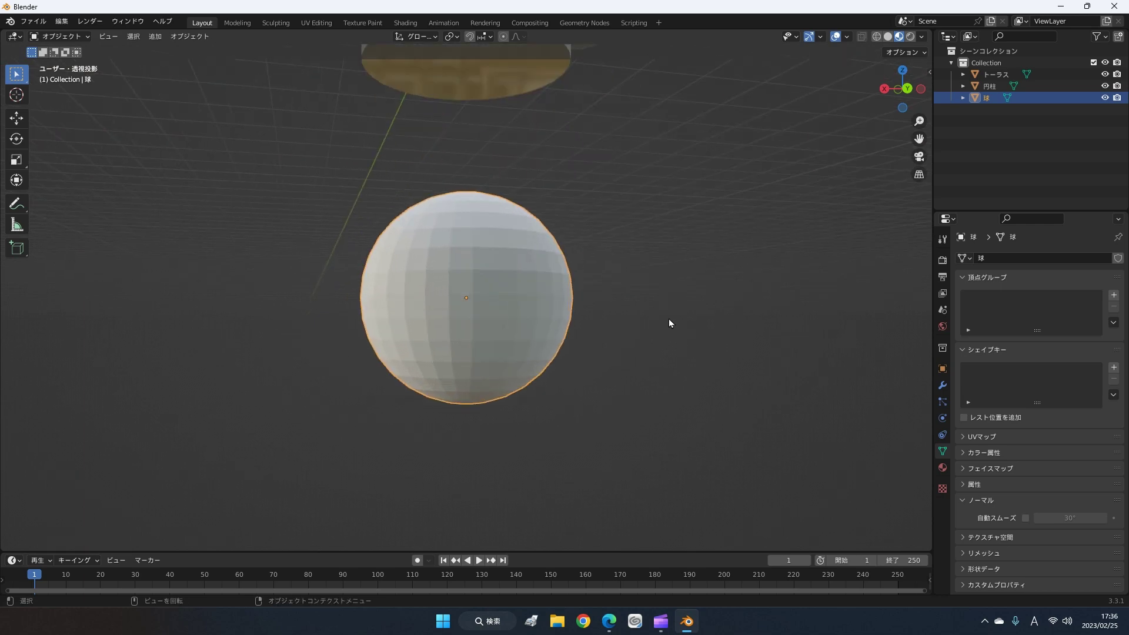
key(s)
key(z)
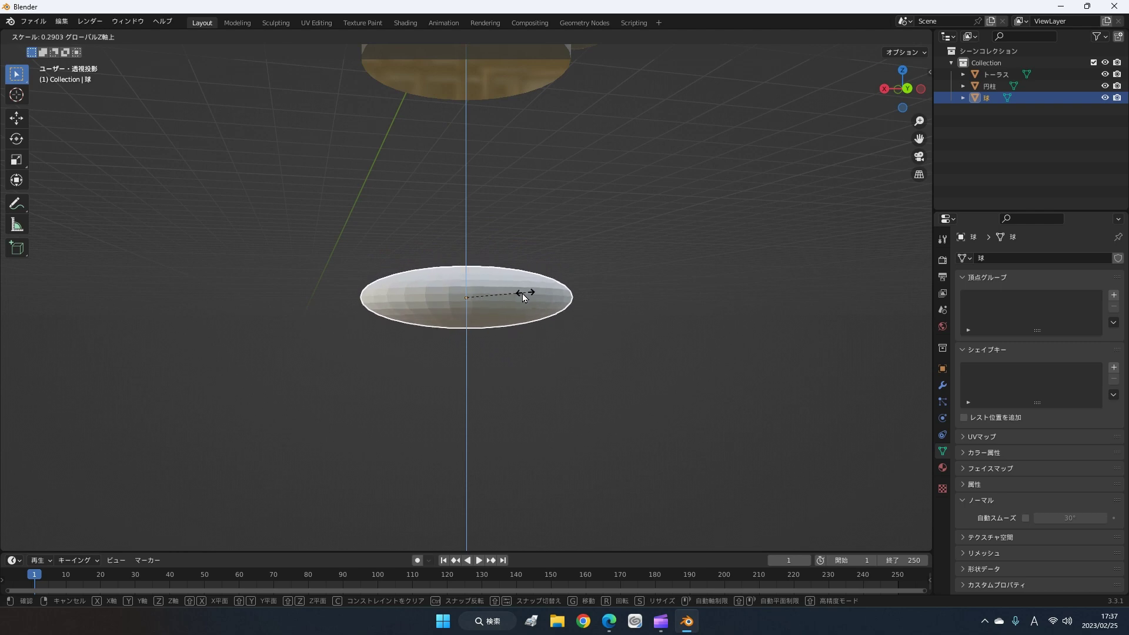
click(476, 298)
mouse_move(501, 332)
middle_down()
mouse_move(660, 289)
mouse_move(711, 323)
mouse_move(739, 302)
mouse_move(728, 332)
mouse_move(782, 291)
mouse_move(803, 335)
mouse_move(829, 291)
mouse_move(739, 306)
mouse_move(717, 270)
mouse_move(769, 198)
mouse_move(739, 334)
mouse_move(728, 317)
mouse_move(707, 362)
mouse_move(698, 316)
mouse_move(669, 338)
mouse_move(562, 336)
mouse_move(693, 288)
mouse_move(712, 294)
mouse_move(713, 325)
middle_up()
scroll(728, 312, down, 3)
scroll(714, 324, up, 2)
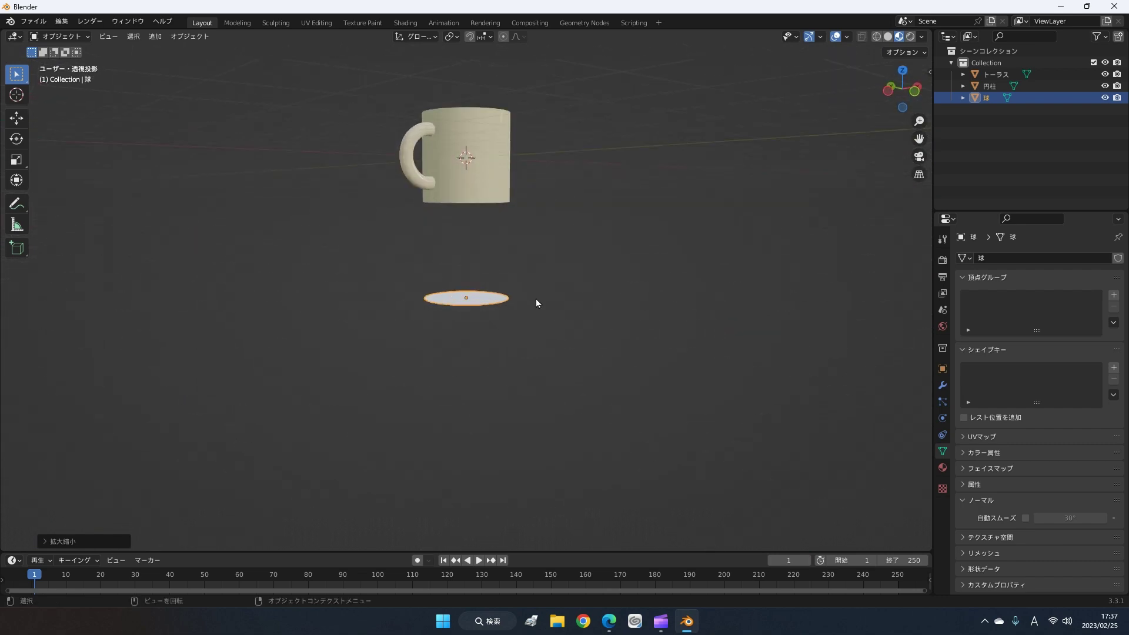
- Scale the flattened disc up uniformly into a wide plate
key(s)
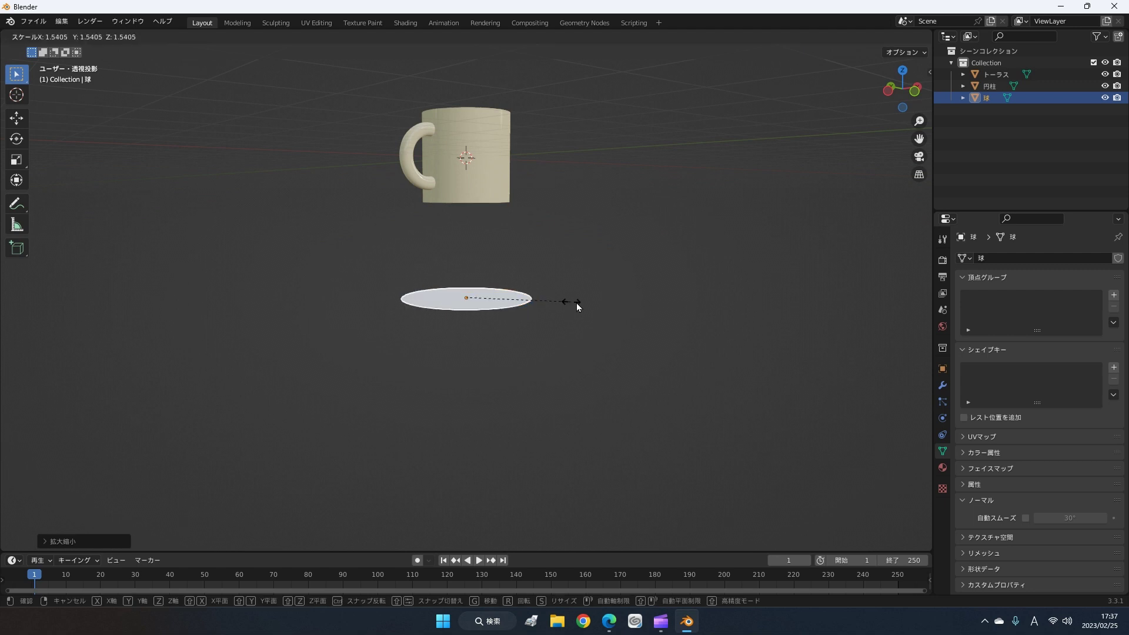
click(689, 308)
mouse_move(656, 334)
middle_down()
mouse_move(660, 298)
mouse_move(678, 432)
mouse_move(686, 344)
mouse_move(642, 335)
mouse_move(651, 397)
mouse_move(672, 362)
middle_up()
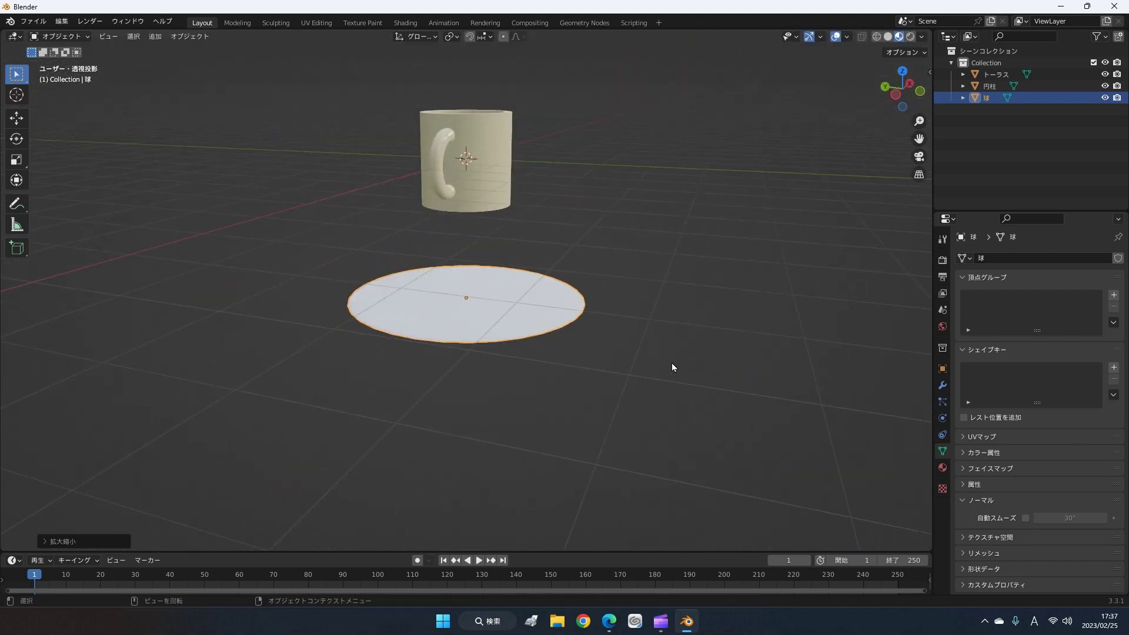
- Raise the disc along Z to sit just under the mug's base
key(g)
key(z)
click(675, 283)
mouse_move(675, 284)
middle_down()
mouse_move(674, 364)
mouse_move(690, 264)
mouse_move(705, 300)
mouse_move(632, 264)
mouse_move(601, 361)
mouse_move(611, 345)
mouse_move(648, 343)
mouse_move(670, 348)
mouse_move(670, 370)
mouse_move(690, 347)
mouse_move(695, 356)
mouse_move(690, 341)
middle_up()
scroll(601, 353, down, 2)
scroll(602, 352, up, 3)
scroll(600, 356, up, 3)
scroll(600, 361, up, 2)
scroll(669, 372, down, 3)
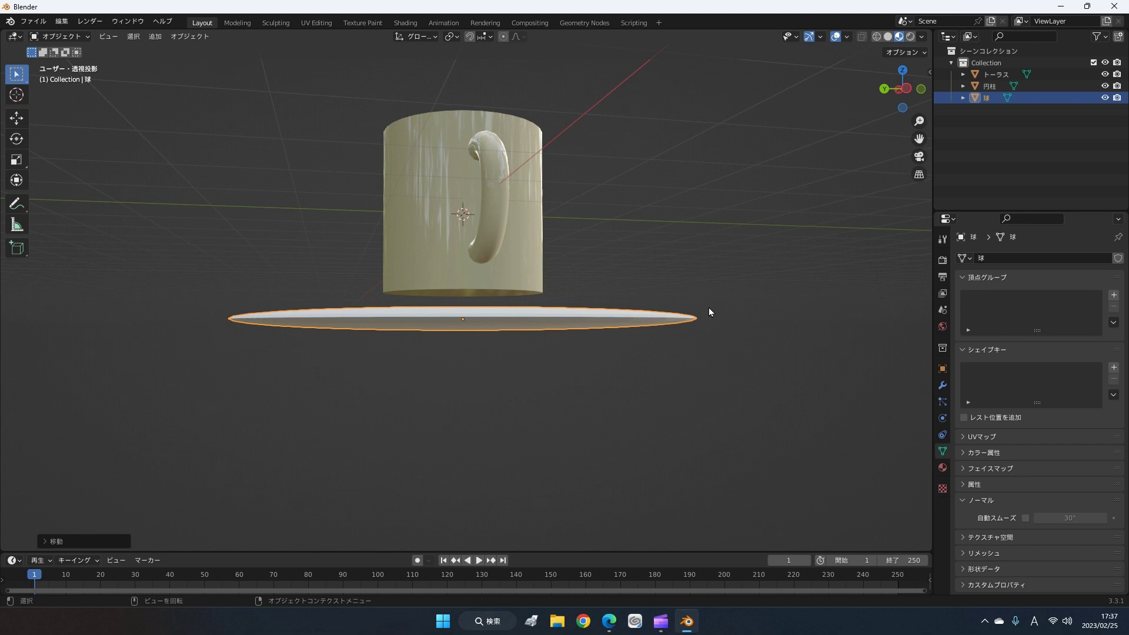
- Turn on the Snap magnet toggle in the header and deselect the disc
mouse_move(703, 314)
middle_down()
mouse_move(692, 329)
mouse_move(693, 317)
mouse_move(709, 320)
middle_up()
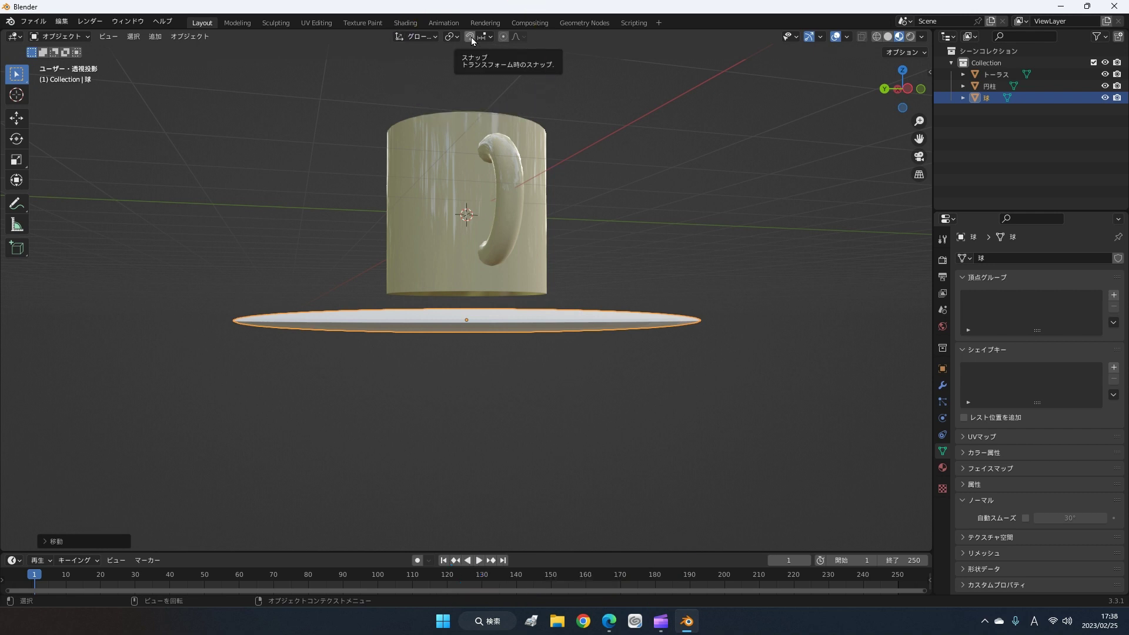
click(470, 36)
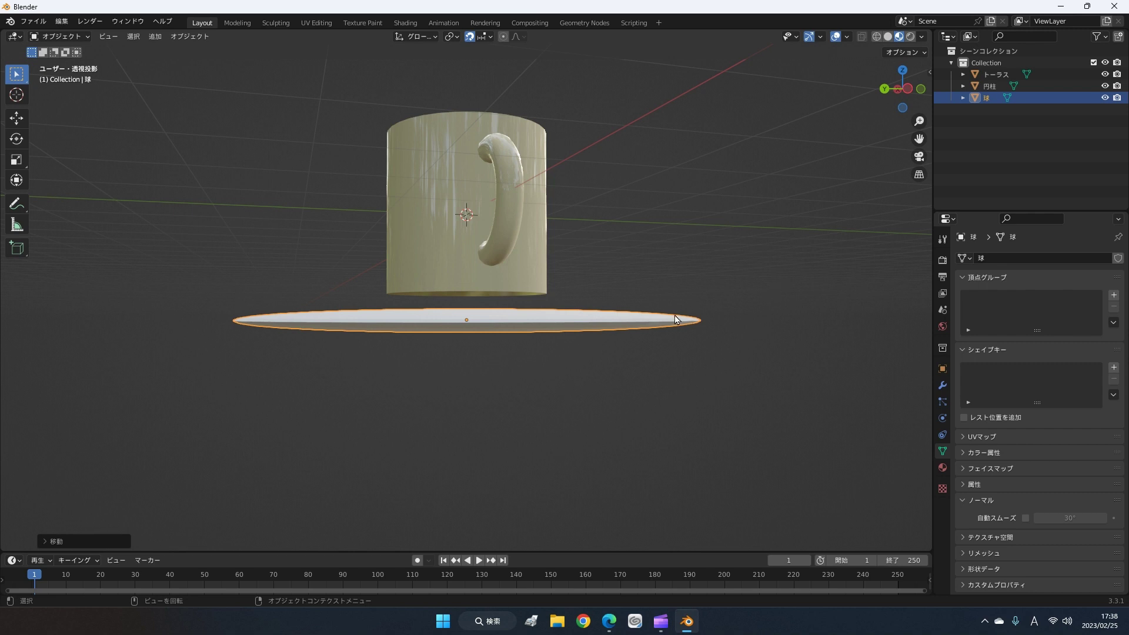
click(723, 292)
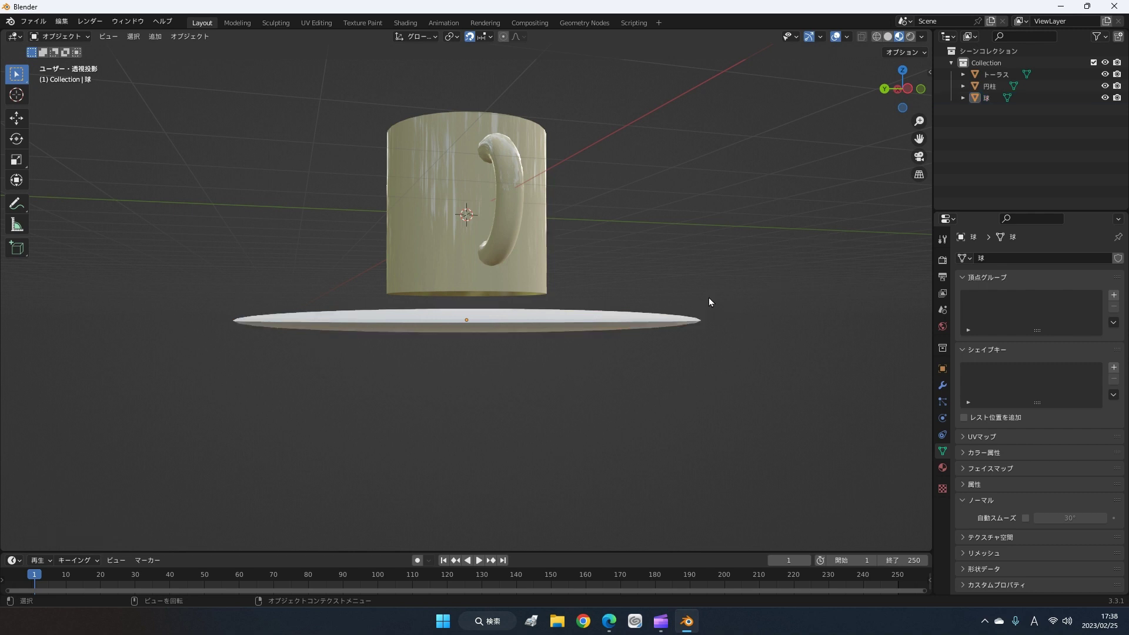
click(620, 318)
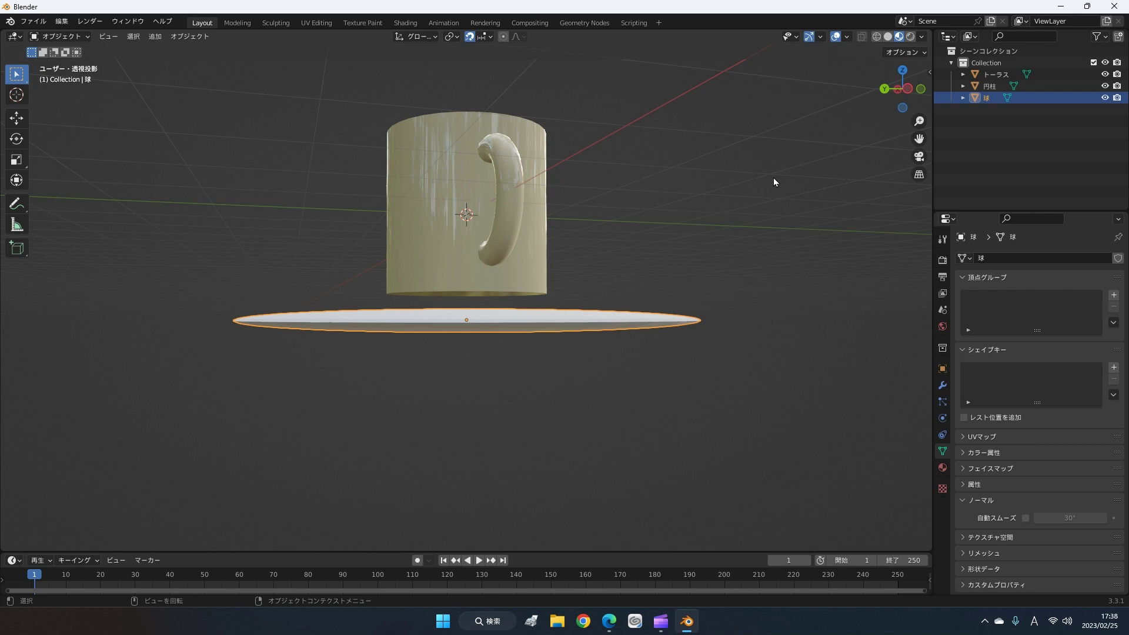
key(g)
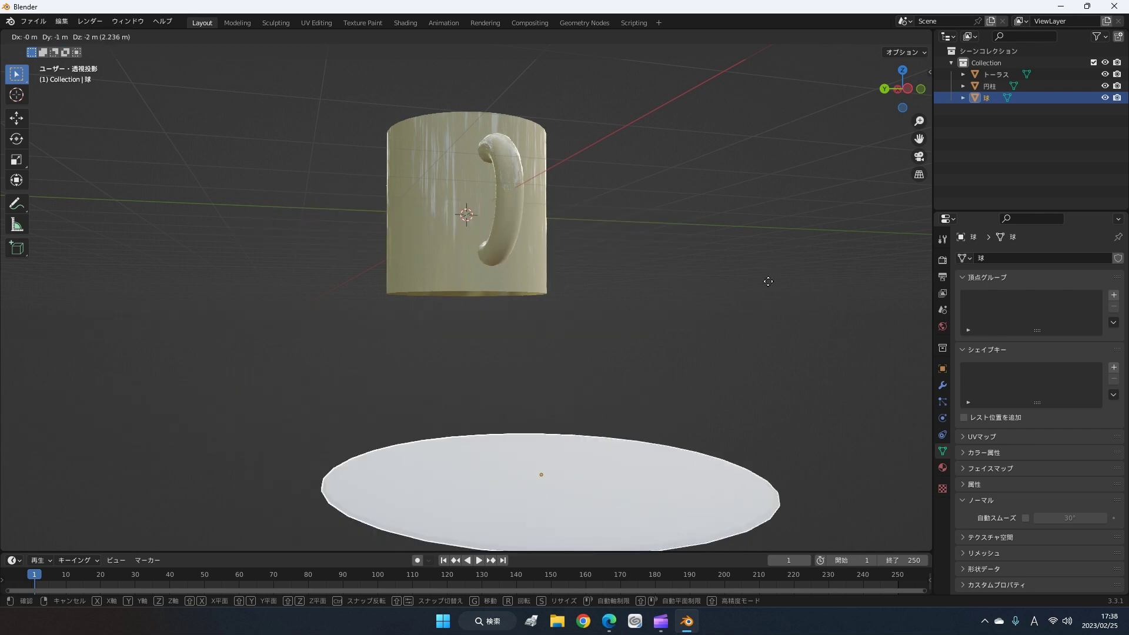
right_click(629, 131)
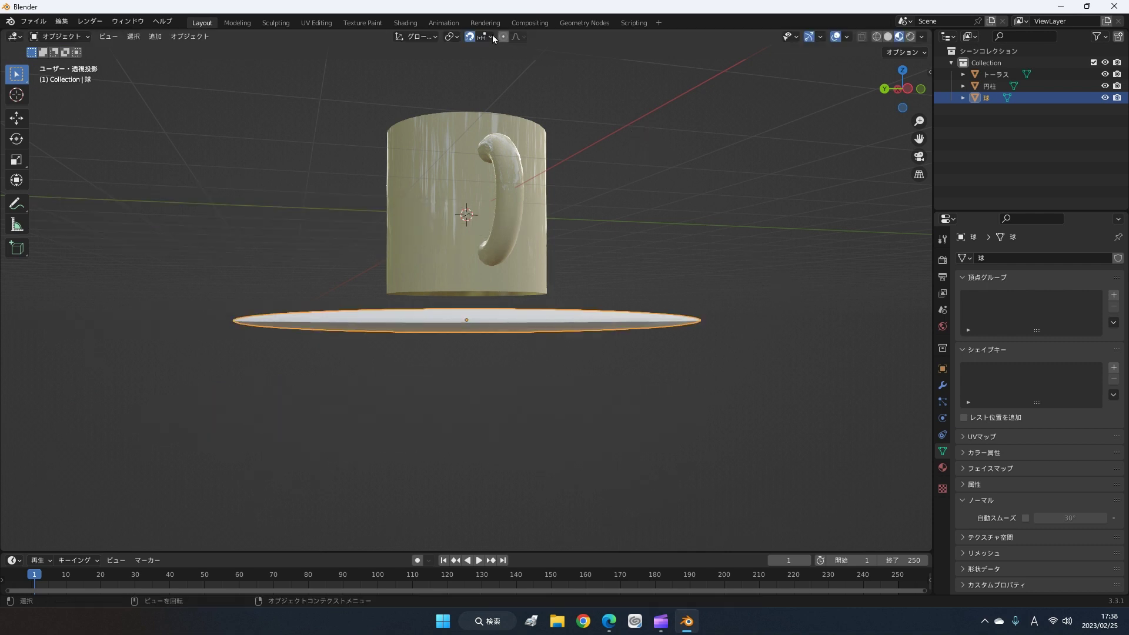
click(491, 37)
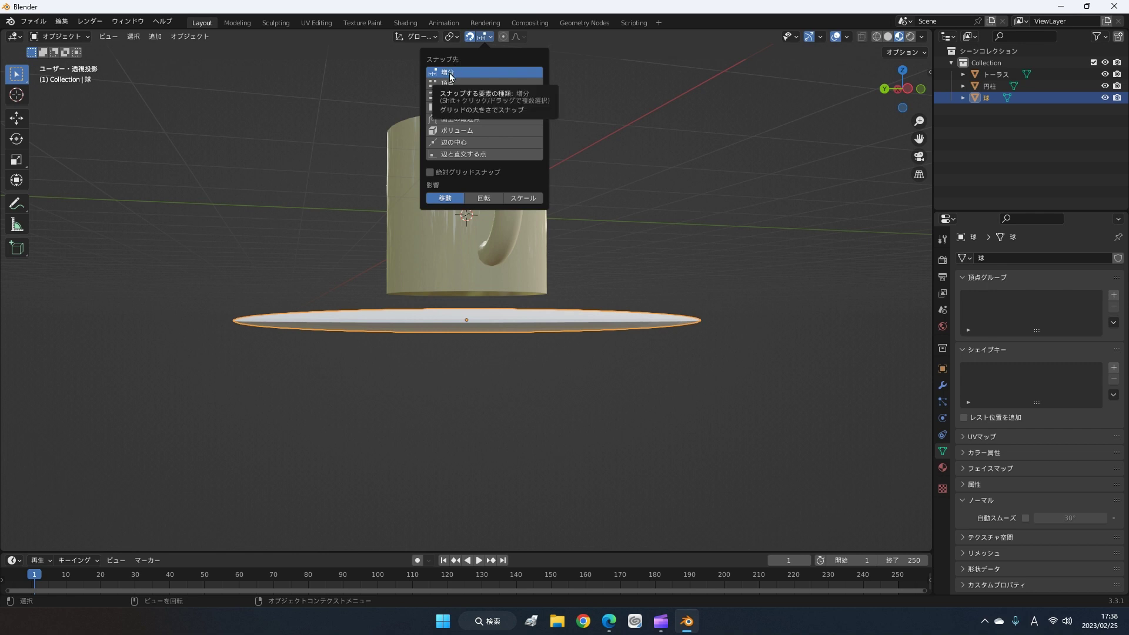
mouse_move(674, 177)
middle_down()
mouse_move(685, 263)
mouse_move(594, 272)
middle_up()
scroll(605, 419, down, 4)
mouse_move(604, 419)
middle_down()
mouse_move(570, 439)
mouse_move(606, 419)
middle_up()
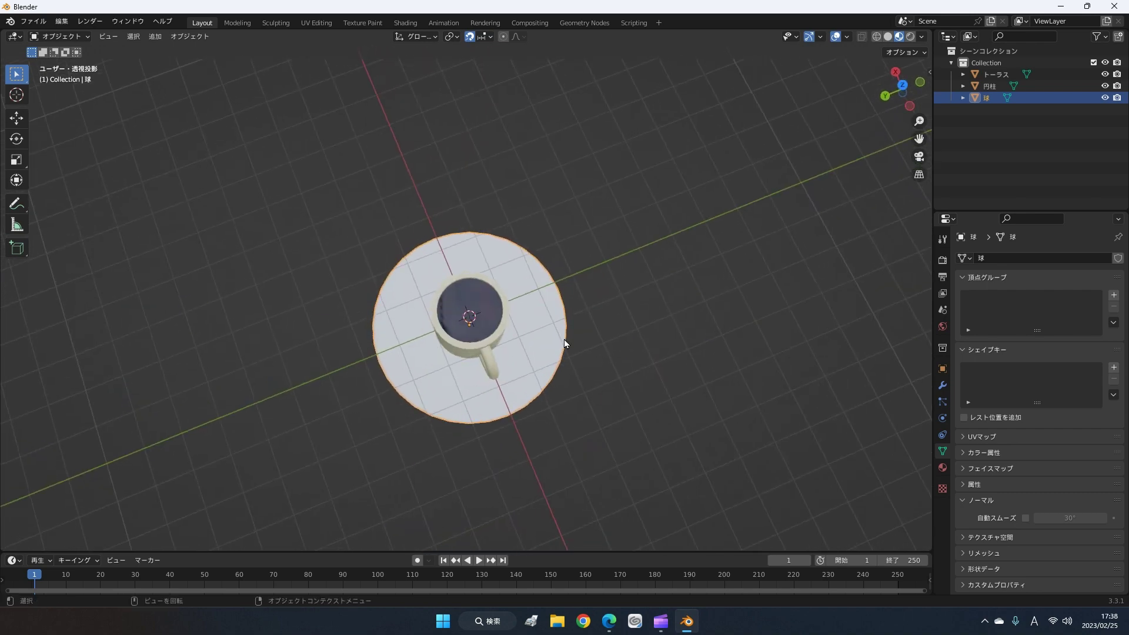
key(g)
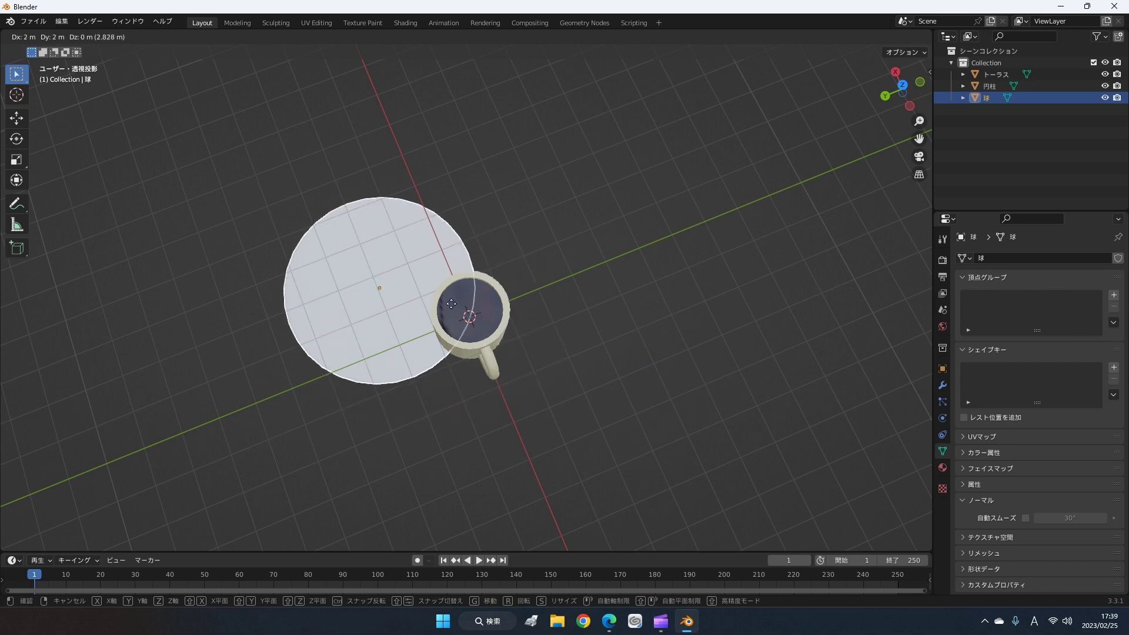
key(Escape)
mouse_move(615, 196)
middle_down()
mouse_move(584, 129)
mouse_move(506, 37)
middle_up()
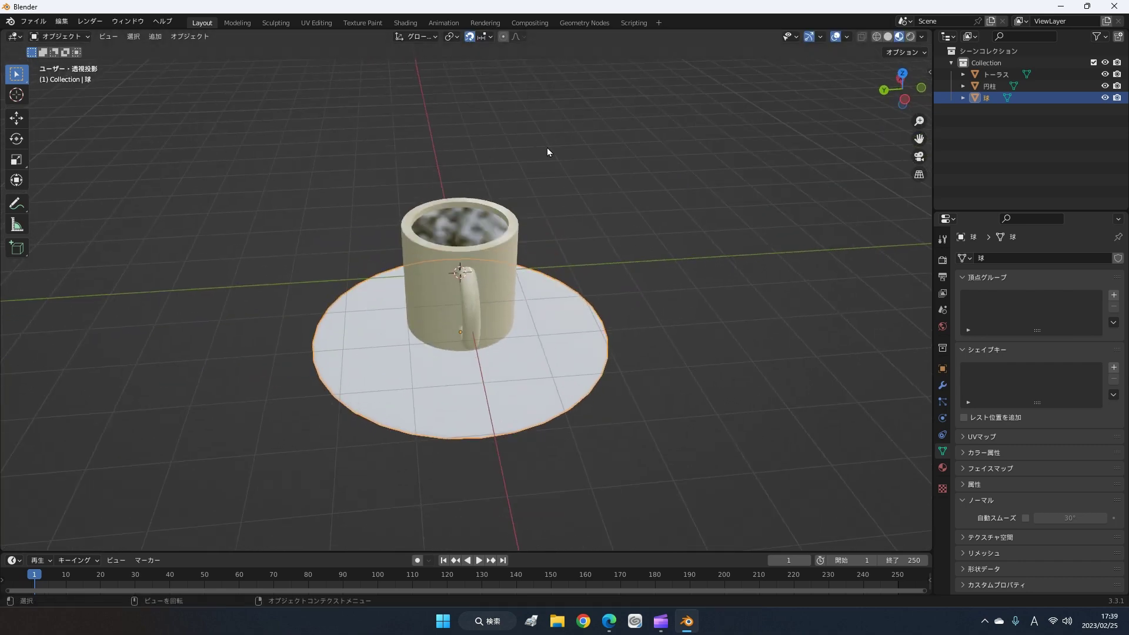
key(g)
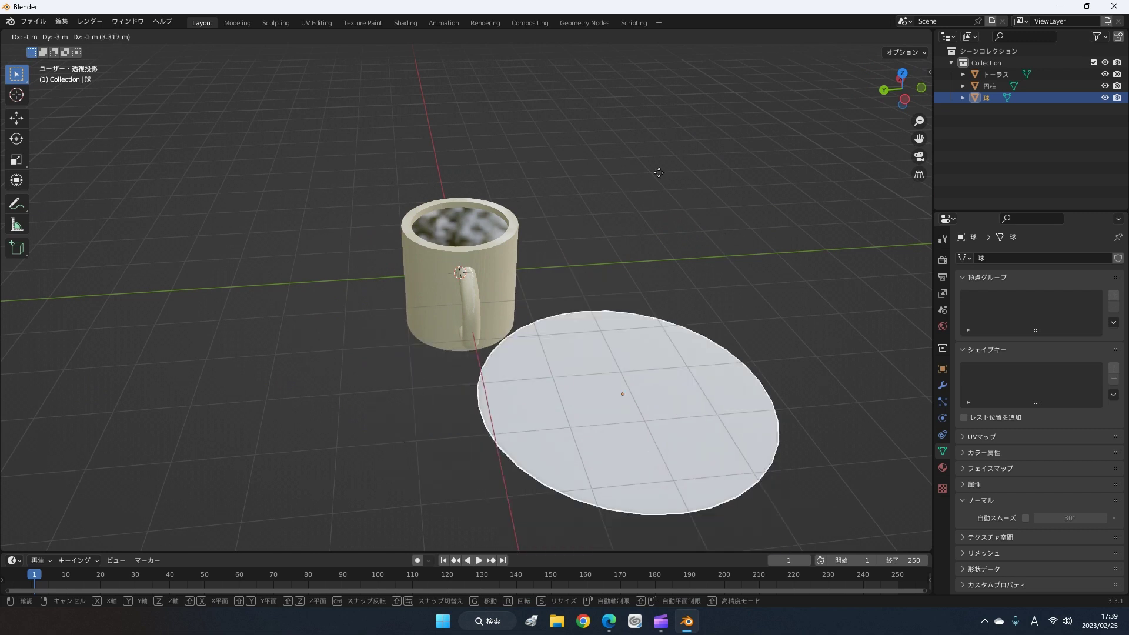
key(Escape)
mouse_move(640, 249)
middle_down()
mouse_move(628, 197)
mouse_move(607, 213)
mouse_move(629, 209)
middle_up()
middle_drag(586, 167, 594, 155)
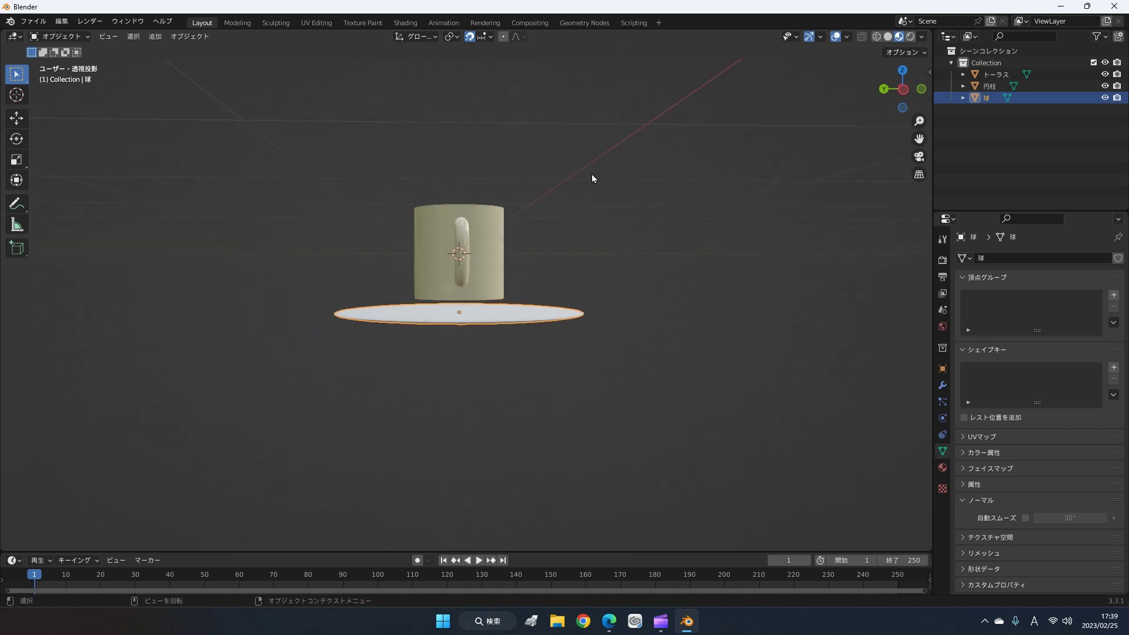
scroll(591, 175, up, 1)
key(g)
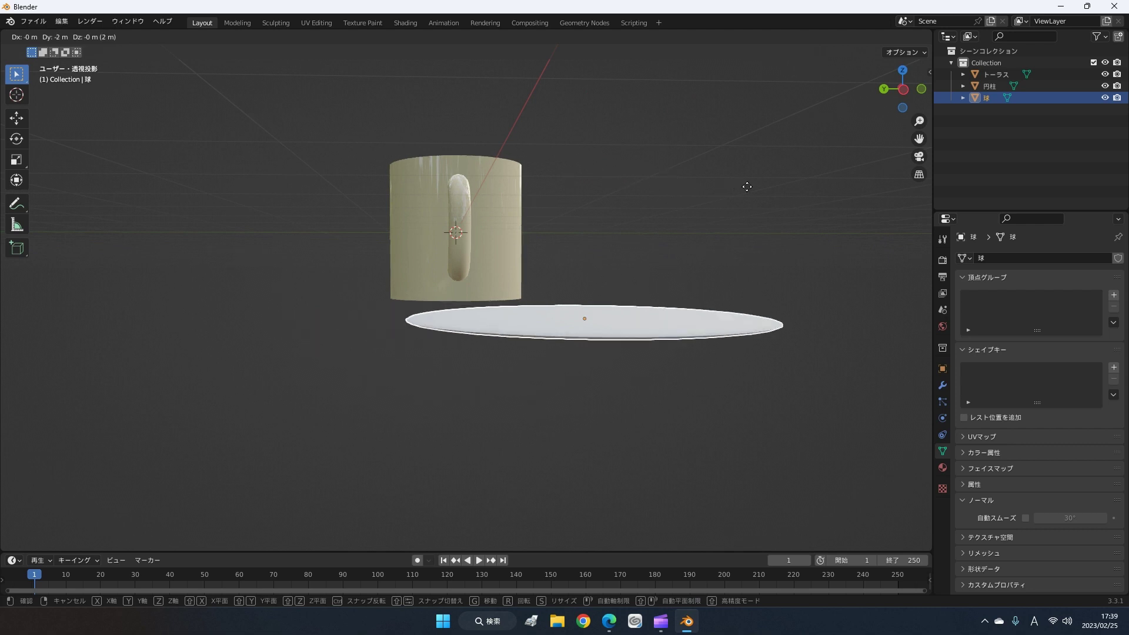
right_click(803, 197)
mouse_move(804, 198)
middle_down()
mouse_move(652, 229)
mouse_move(756, 313)
mouse_move(798, 290)
middle_up()
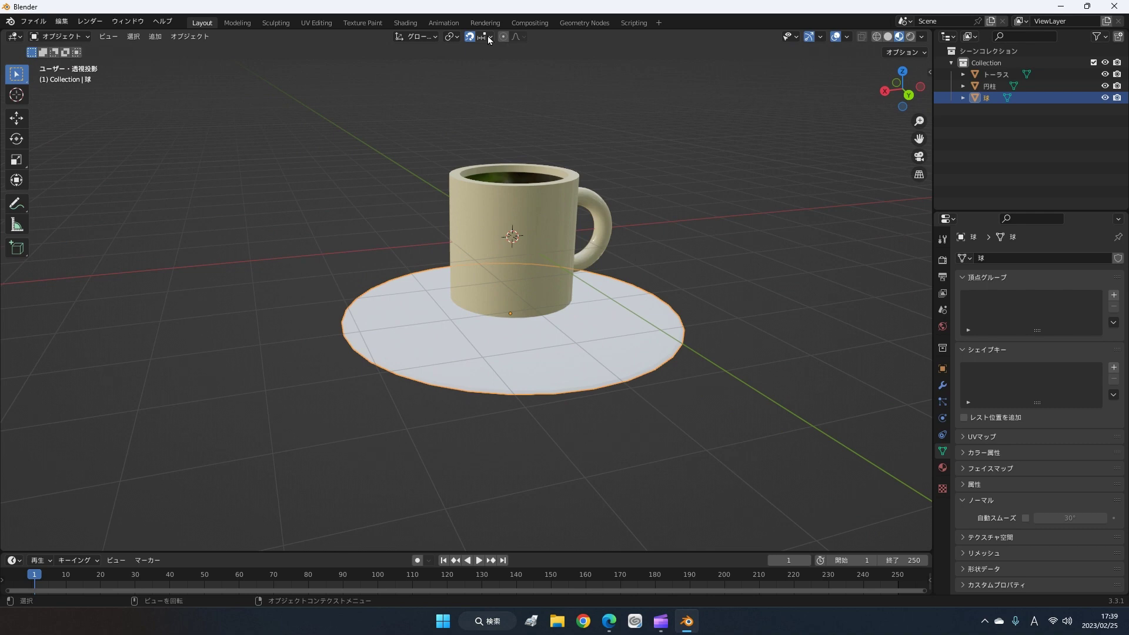
mouse_move(622, 178)
middle_down()
mouse_move(624, 131)
mouse_move(596, 152)
middle_up()
scroll(595, 152, up, 1)
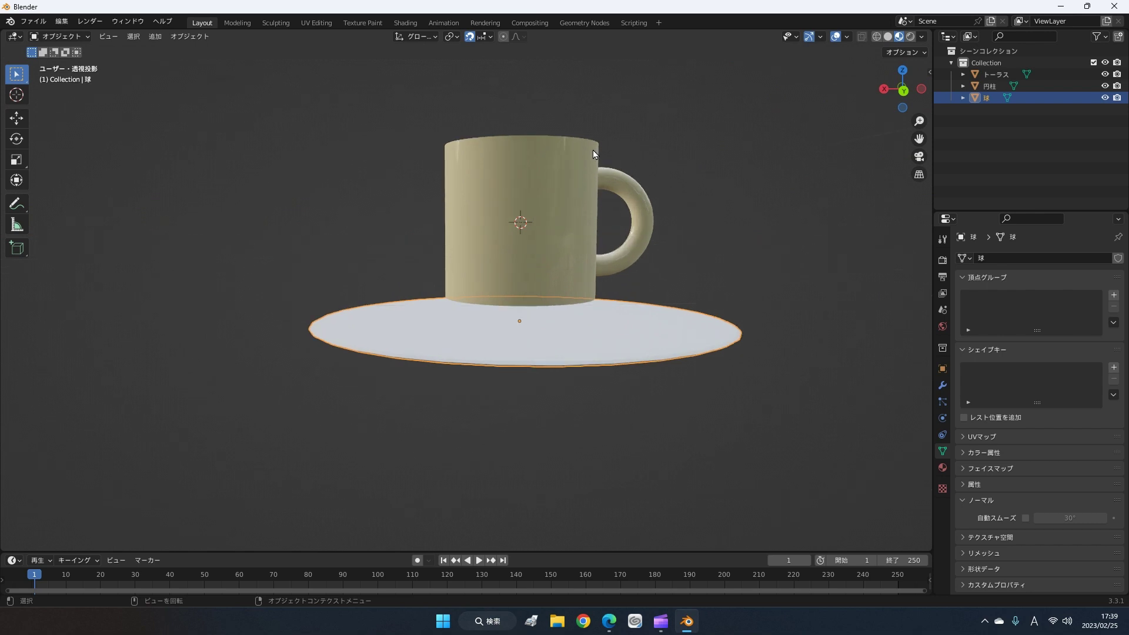
- Set the snapping target to Vertex instead of Increment
click(484, 37)
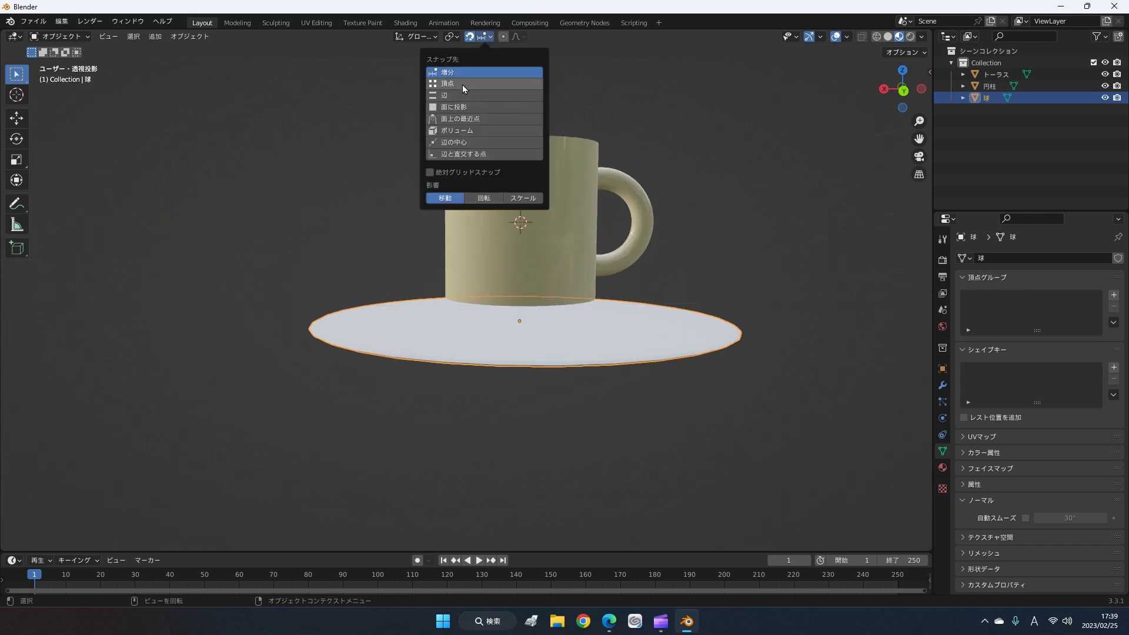
click(442, 84)
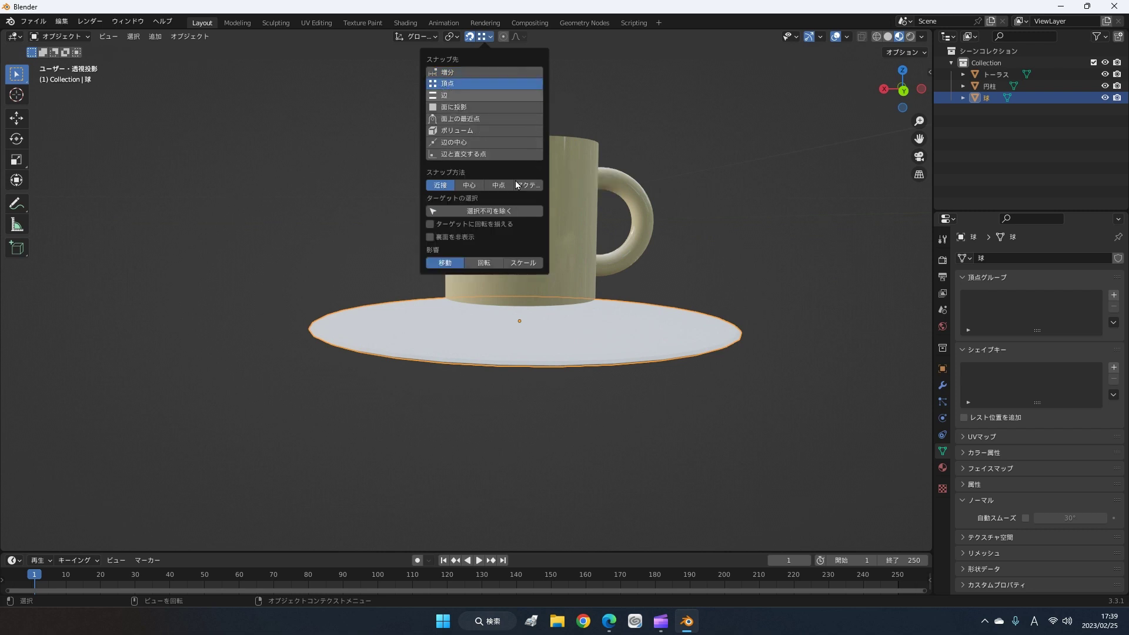
middle_drag(732, 397, 739, 385)
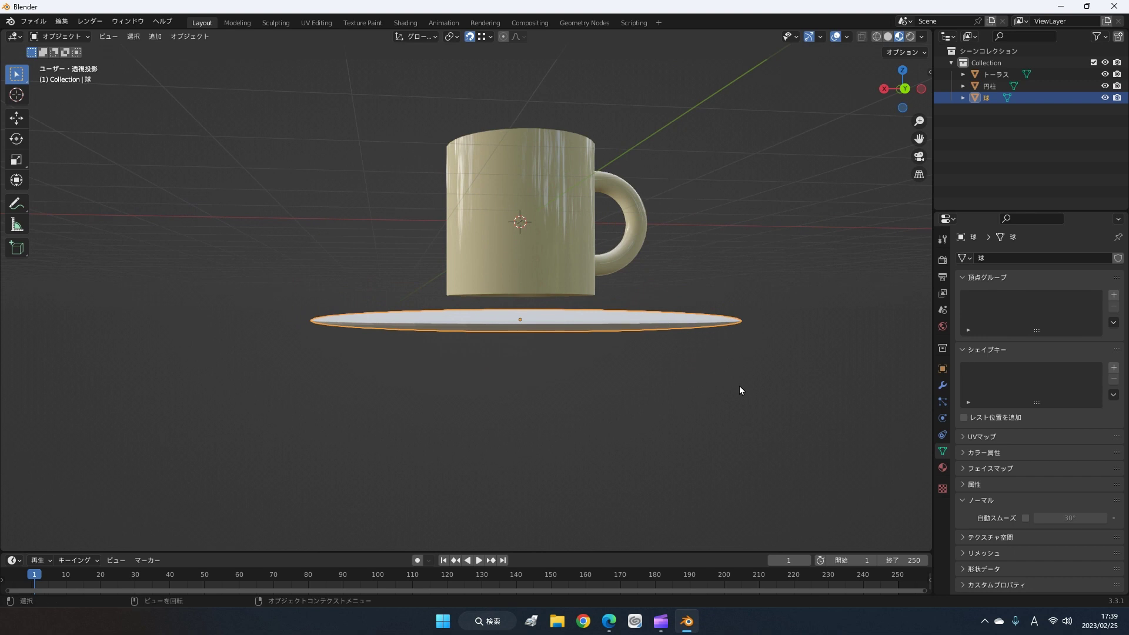
scroll(739, 386, up, 3)
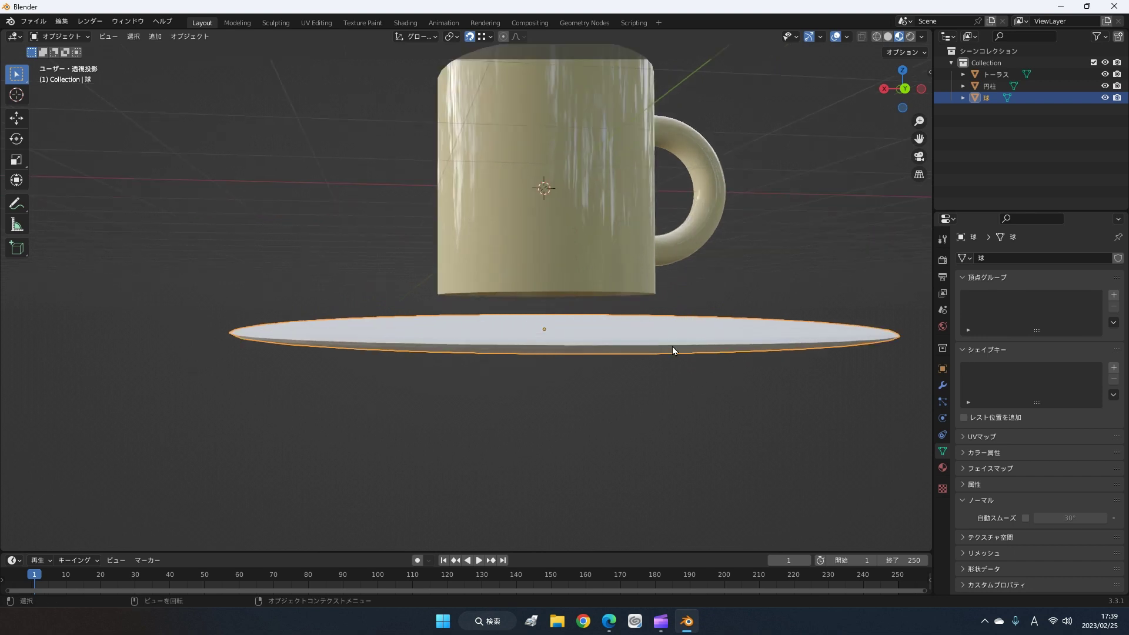
scroll(672, 347, down, 1)
middle_drag(672, 346, 645, 348)
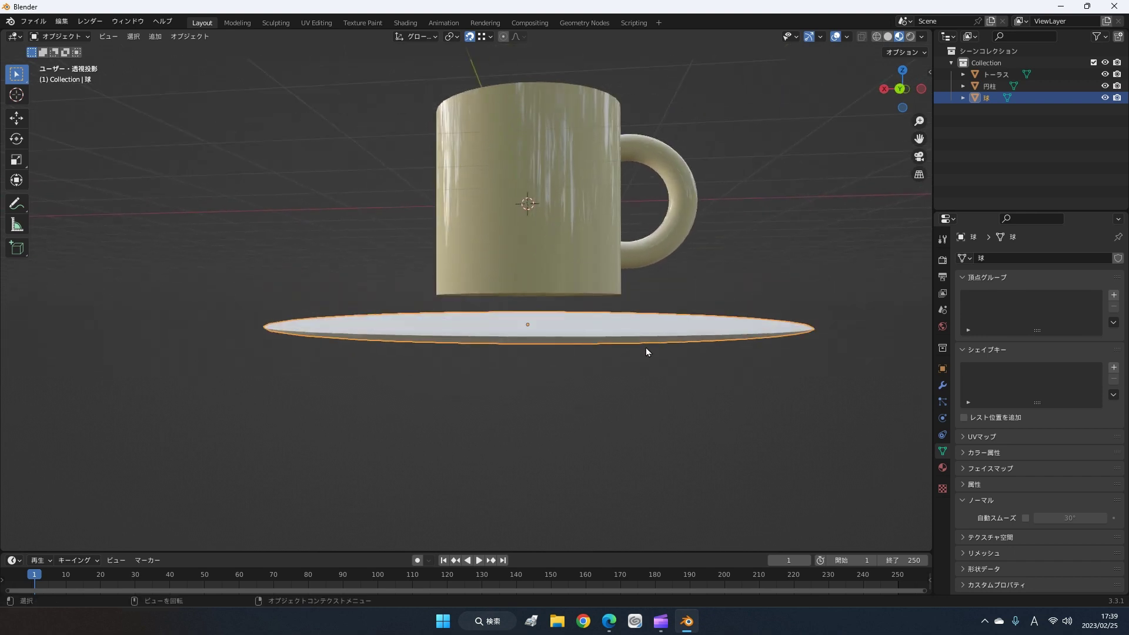
scroll(651, 346, down, 3)
scroll(650, 347, down, 2)
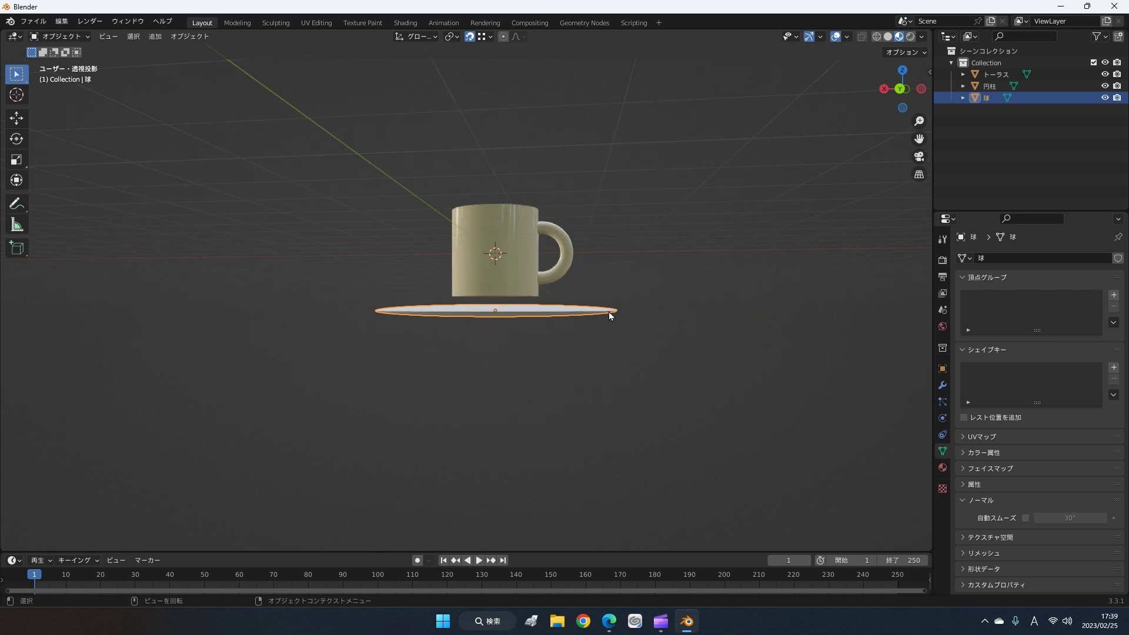
- Move the saucer down along Z, away from the mug
key(g)
key(z)
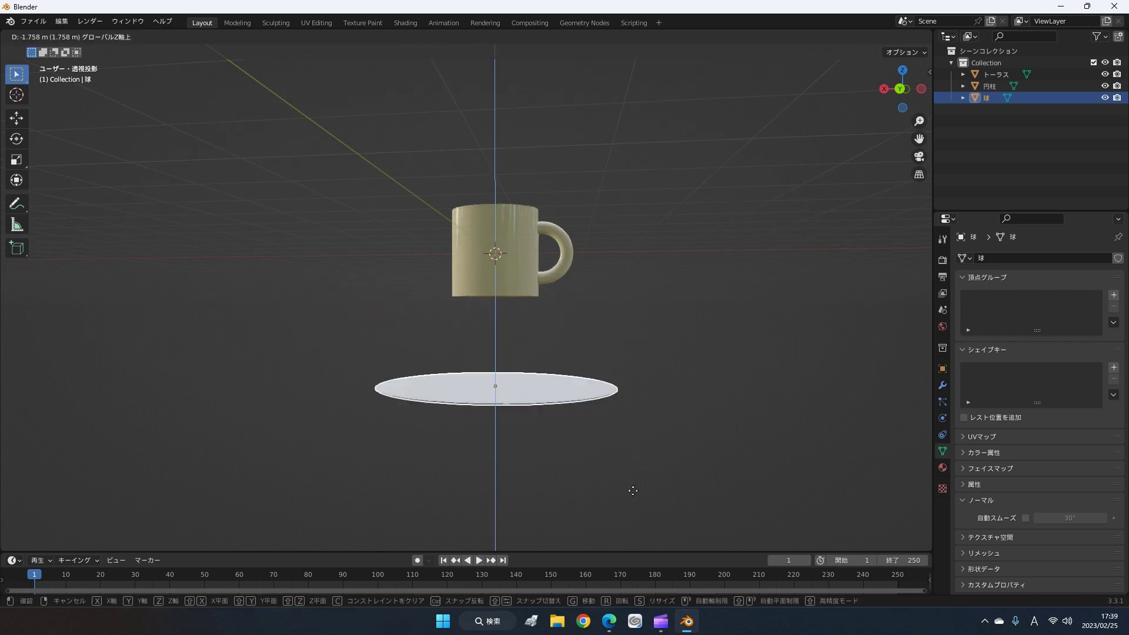
click(641, 506)
scroll(641, 482, up, 1)
mouse_move(641, 482)
middle_down()
mouse_move(657, 453)
mouse_move(662, 475)
mouse_move(678, 425)
mouse_move(566, 447)
middle_up()
scroll(662, 474, down, 2)
scroll(532, 373, up, 2)
middle_drag(535, 372, 557, 298)
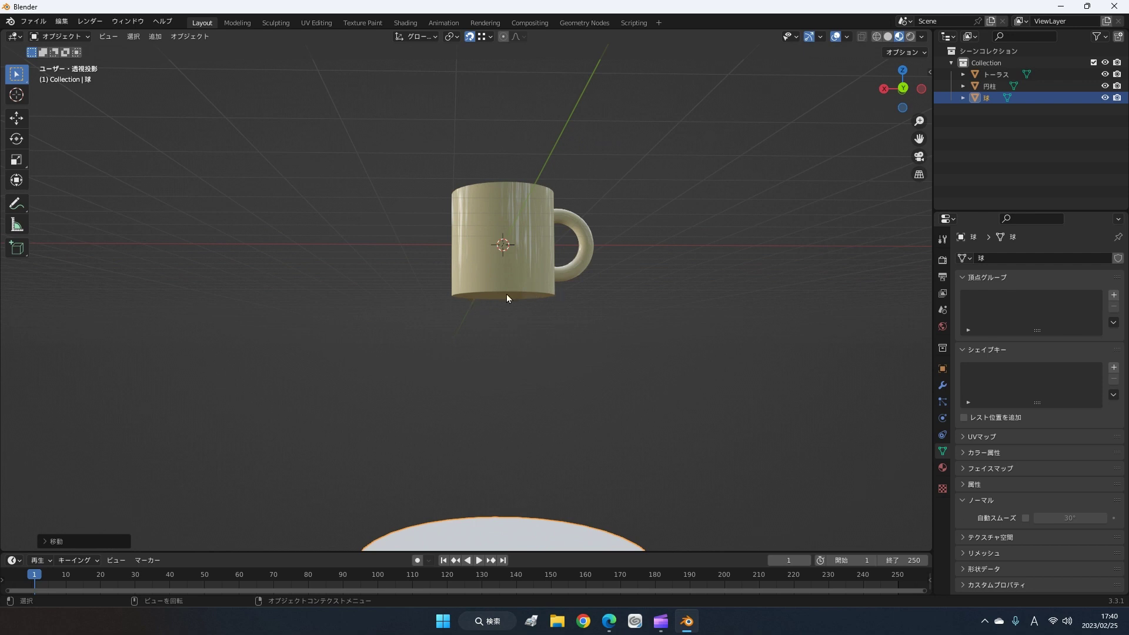
- Try free moves of the saucer toward the mug, cancelling the attempts
key(g)
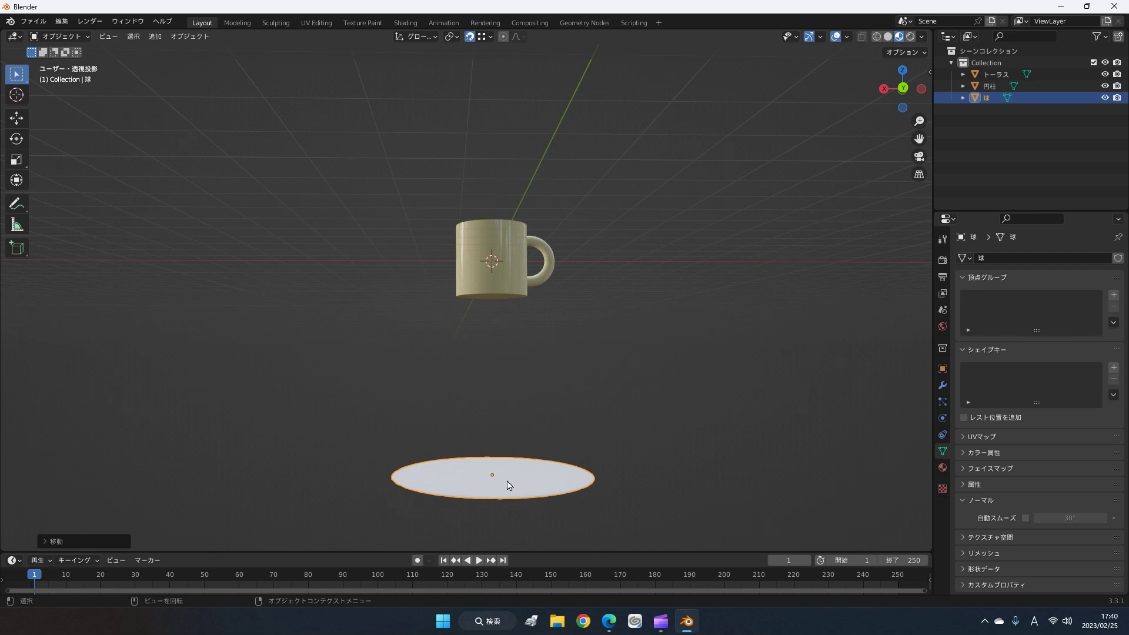
key(Escape)
scroll(506, 419, up, 3)
scroll(511, 411, down, 3)
scroll(518, 365, down, 2)
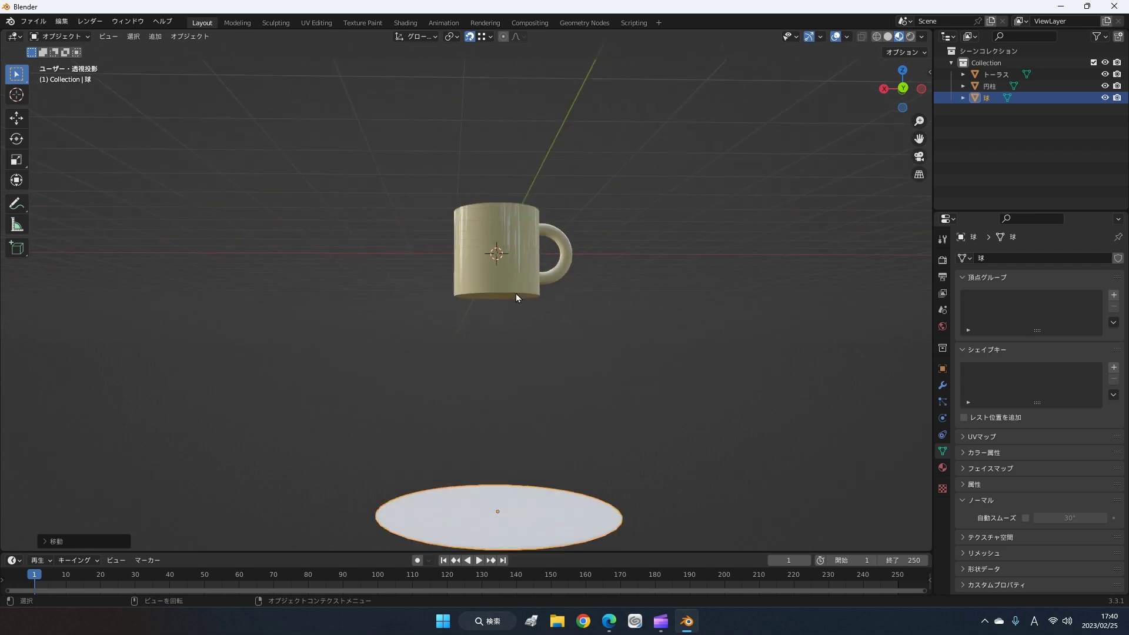
key(g)
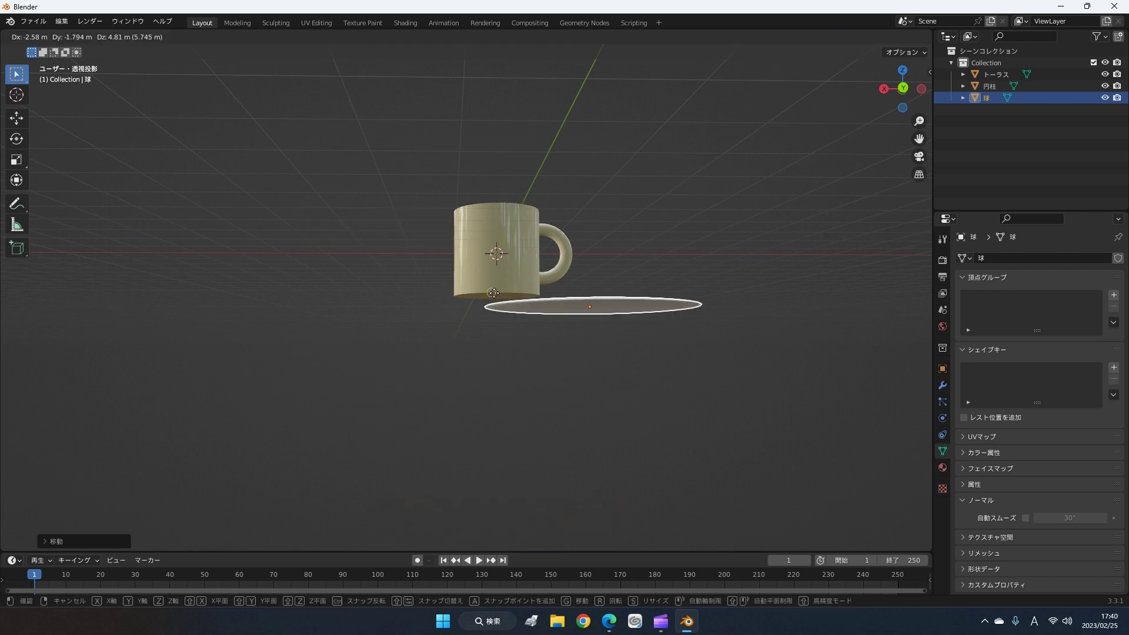
click(447, 308)
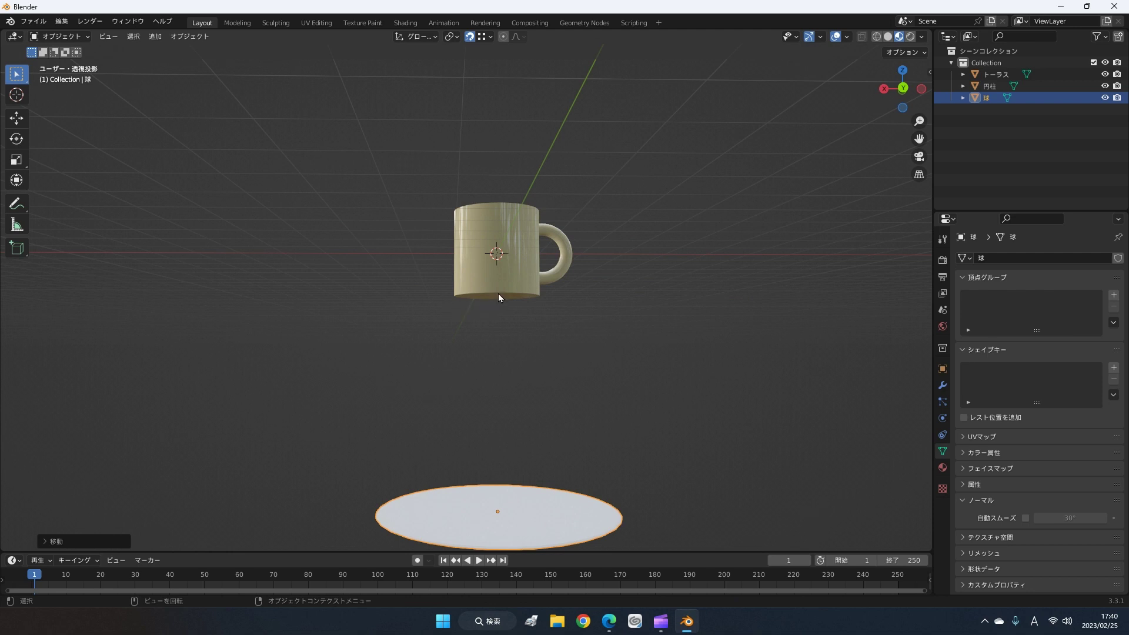
key(g)
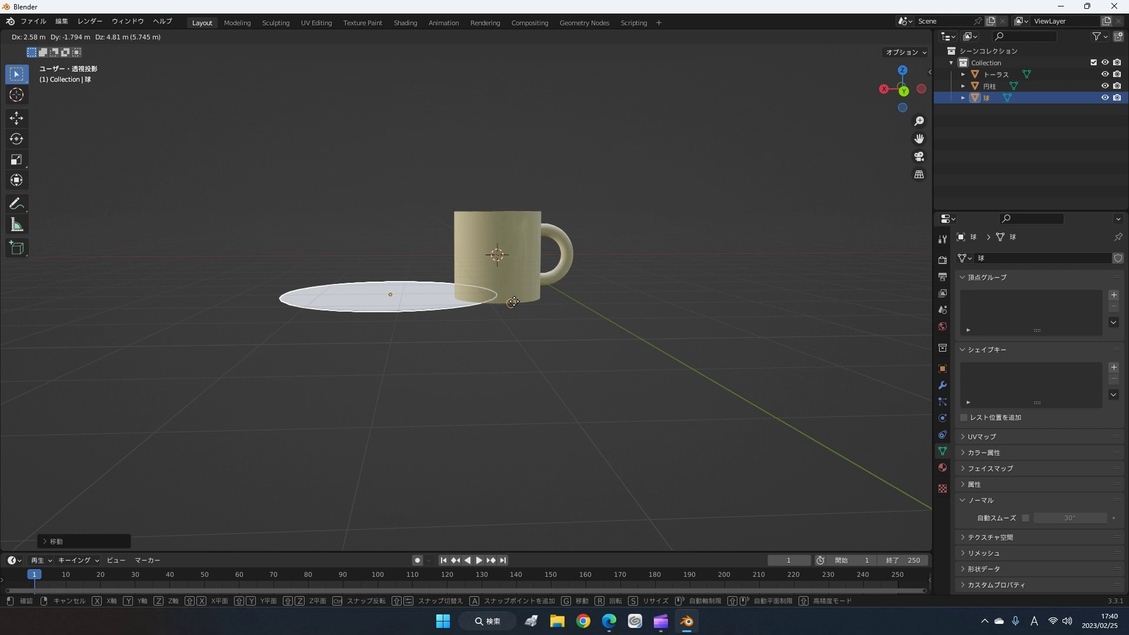
right_click(513, 303)
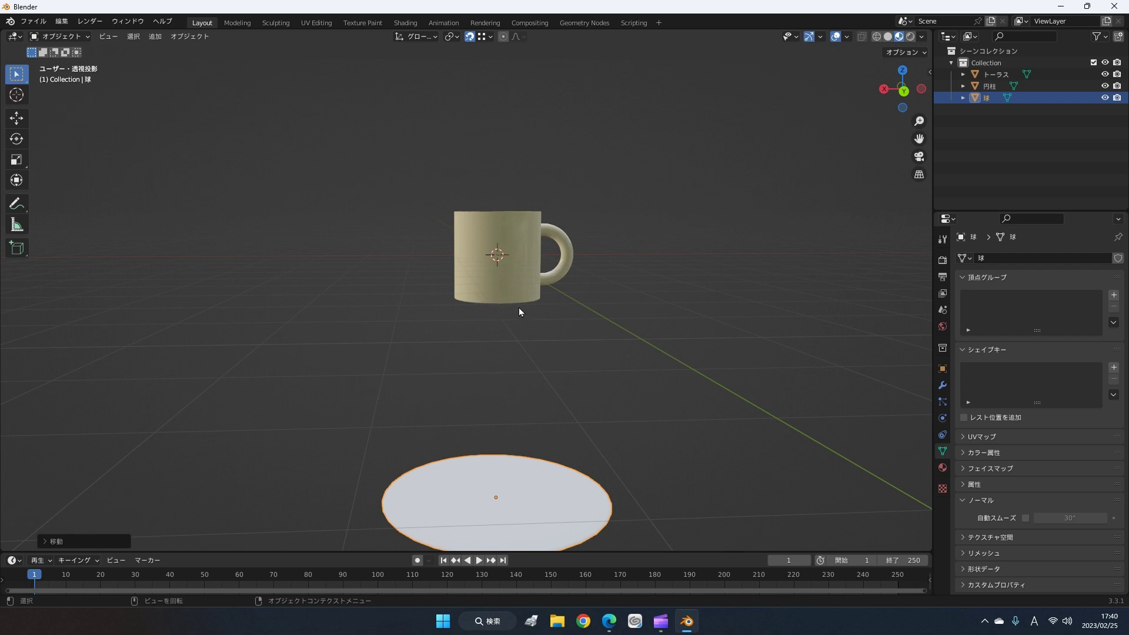
- Raise the saucer along Z so it sits flush against the mug's base
key(g)
key(z)
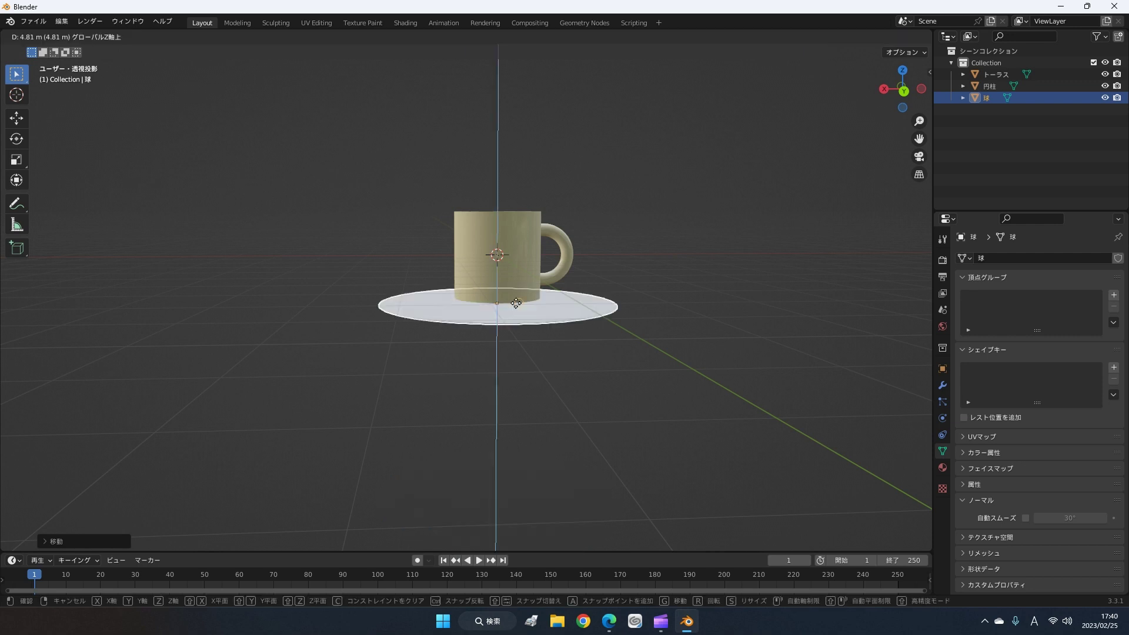
click(516, 302)
mouse_move(516, 305)
middle_down()
mouse_move(559, 294)
mouse_move(565, 318)
mouse_move(642, 270)
mouse_move(628, 294)
middle_up()
scroll(564, 318, up, 3)
scroll(562, 325, up, 3)
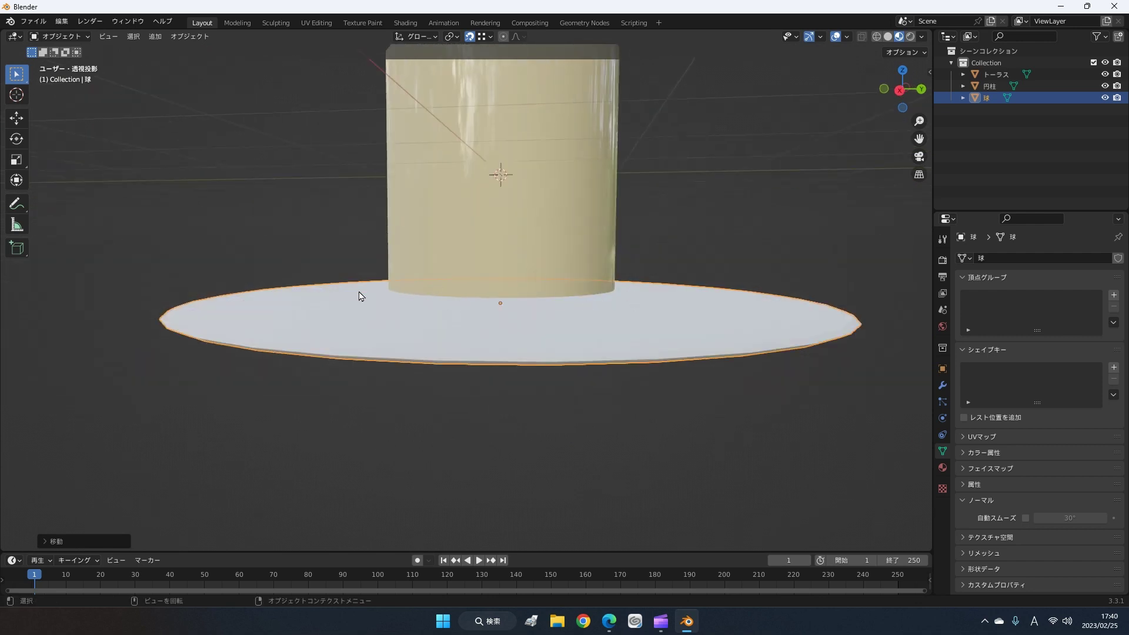
mouse_move(599, 297)
middle_down()
mouse_move(555, 284)
mouse_move(531, 295)
middle_up()
mouse_move(566, 262)
middle_down()
mouse_move(590, 309)
mouse_move(579, 292)
middle_up()
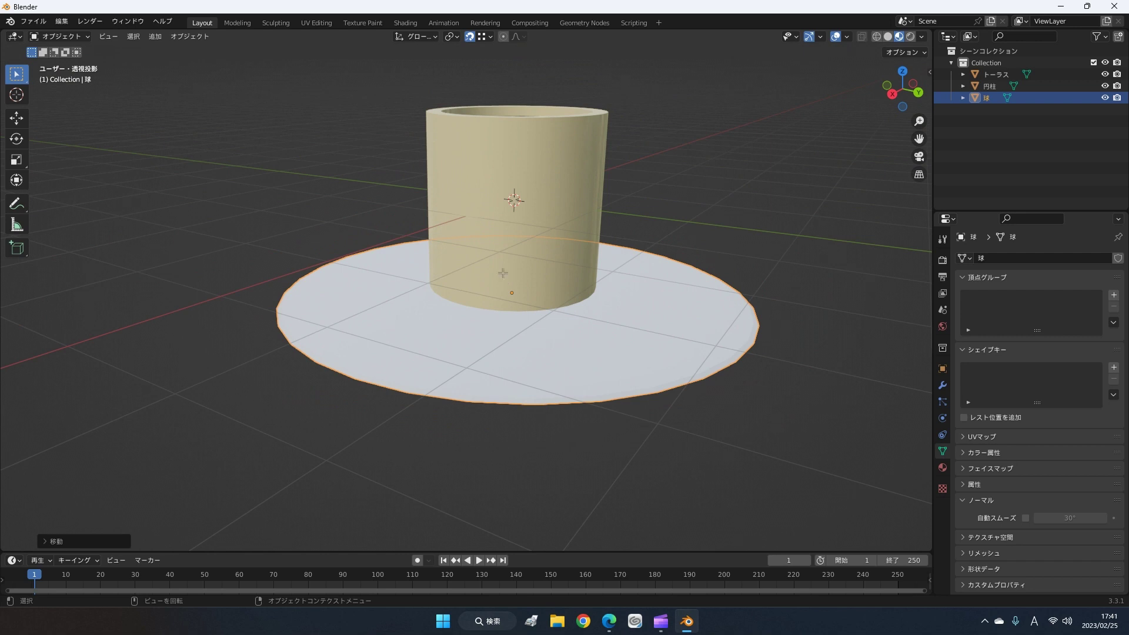
key(Tab)
key(Tab)
click(516, 259)
mouse_move(517, 259)
middle_down()
mouse_move(570, 232)
mouse_move(536, 264)
mouse_move(510, 264)
middle_up()
key(Tab)
key(1)
scroll(510, 264, up, 3)
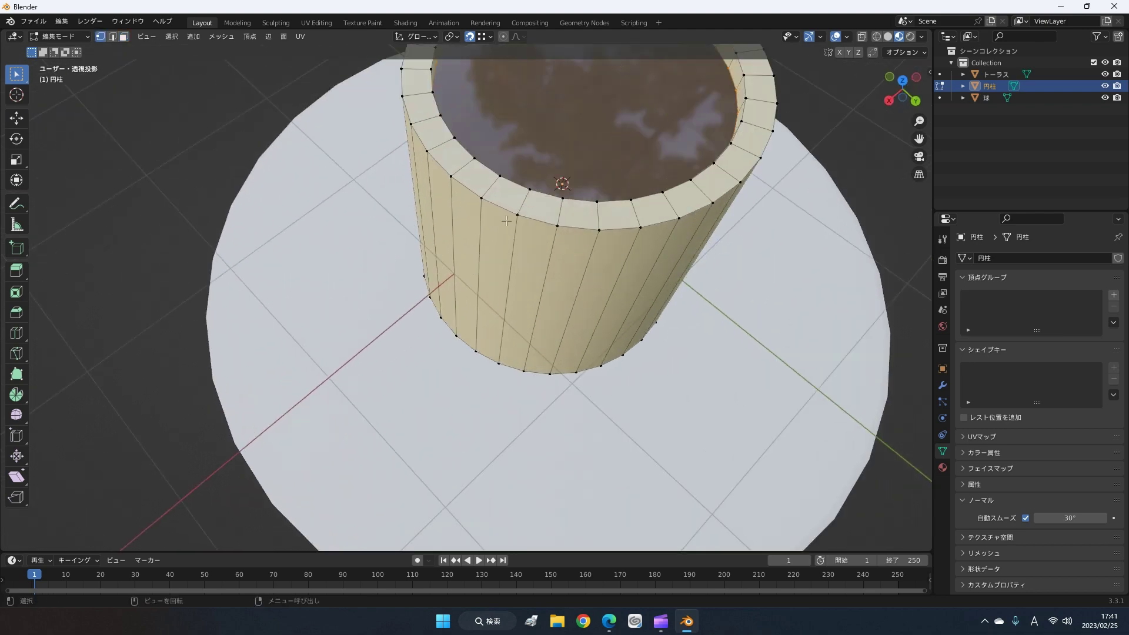
click(482, 198)
click(529, 190)
click(474, 158)
click(456, 135)
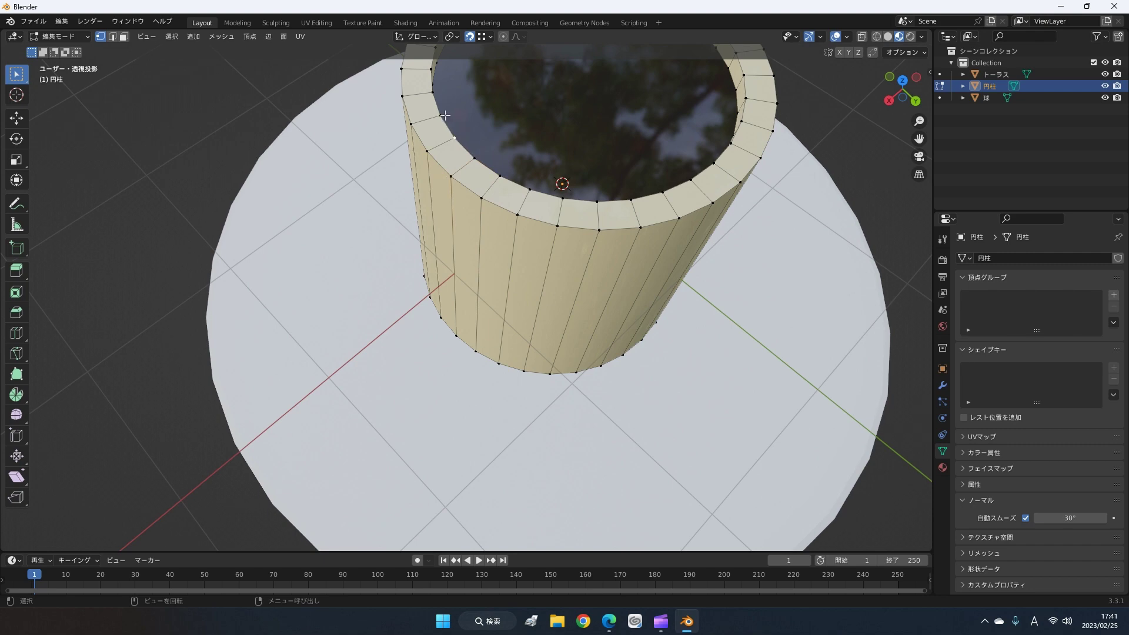
scroll(527, 219, down, 3)
scroll(527, 219, down, 2)
mouse_move(527, 219)
middle_down()
mouse_move(607, 253)
mouse_move(548, 354)
mouse_move(645, 247)
mouse_move(574, 324)
middle_up()
key(Tab)
click(574, 325)
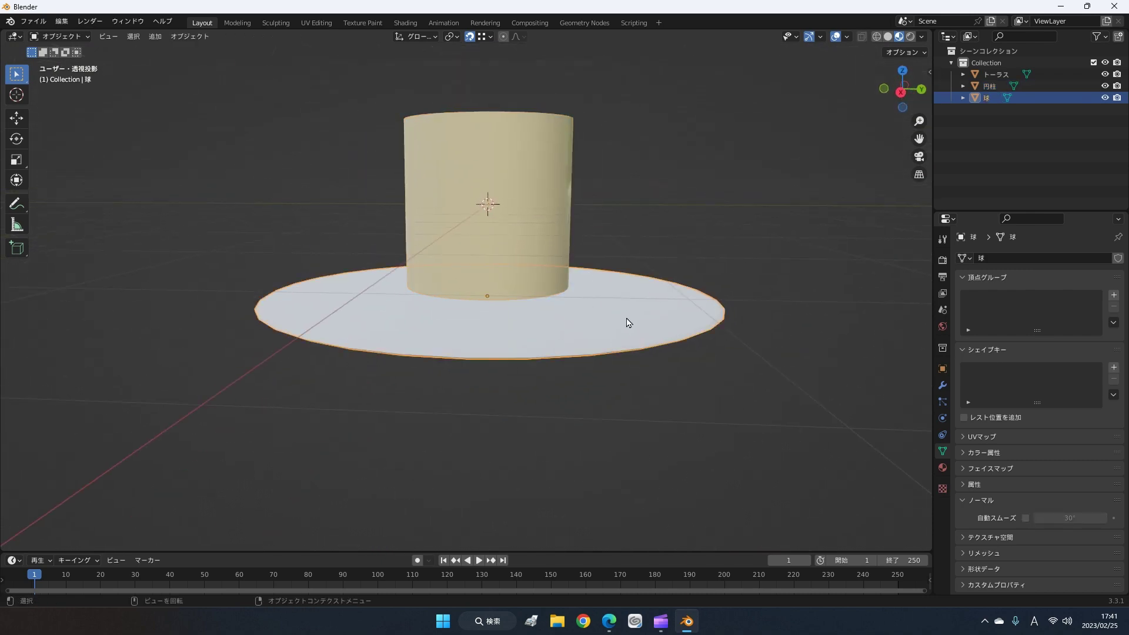
- Lower the saucer along the Z axis, then look up at it from below
key(g)
key(z)
click(614, 517)
mouse_move(612, 487)
middle_down()
mouse_move(615, 417)
mouse_move(556, 443)
middle_up()
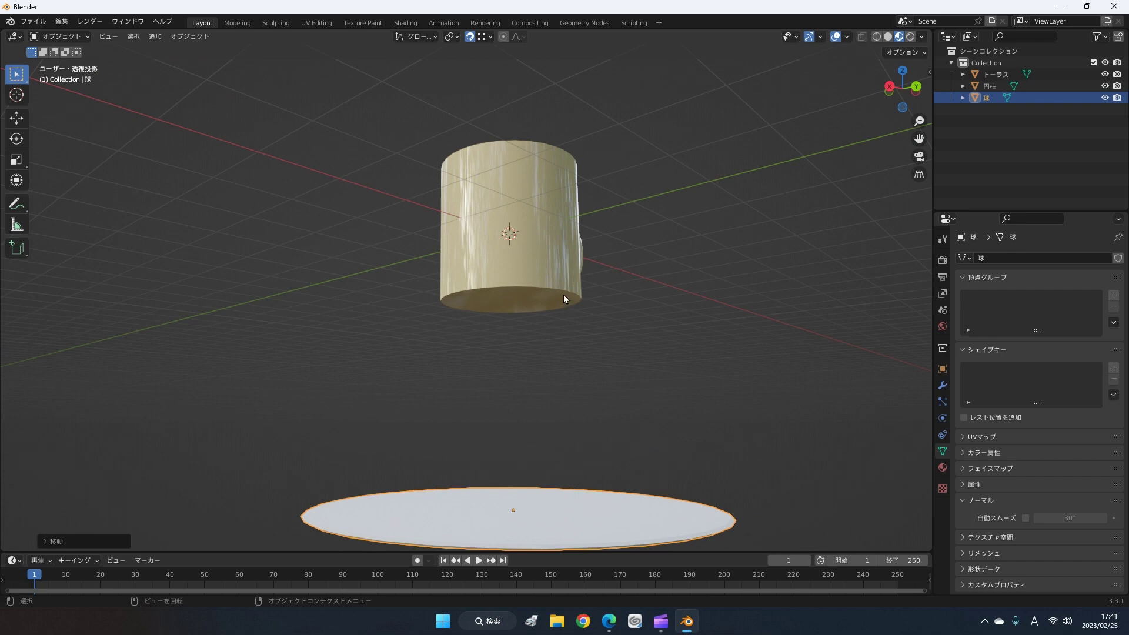
- Move the saucer with snapping so it is centred under the mug's cylinder
key(g)
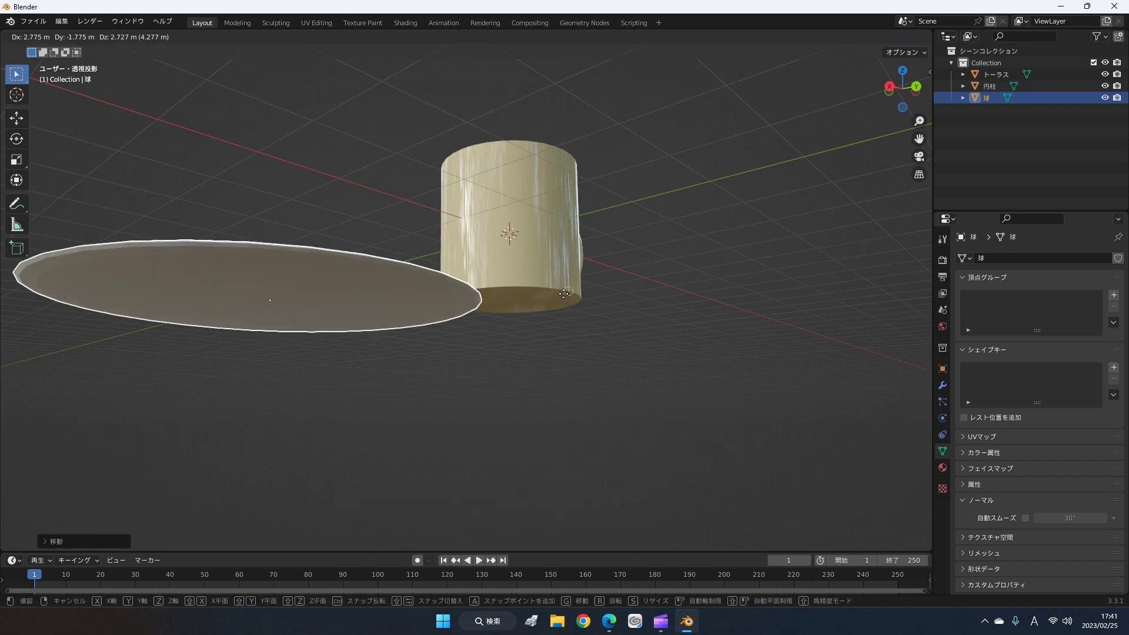
key(z)
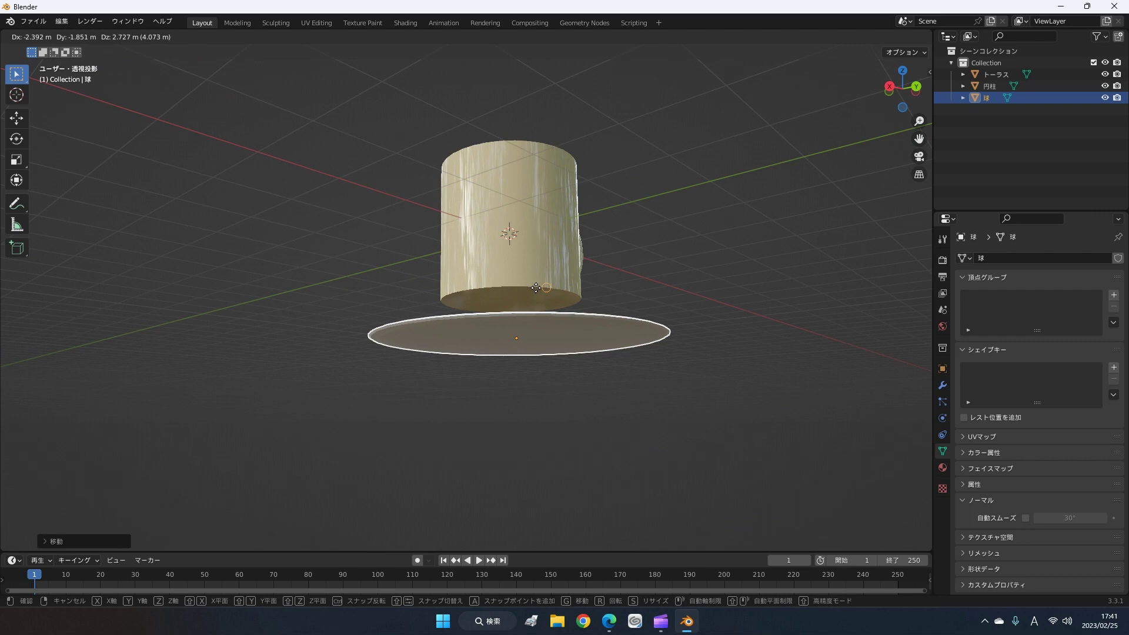
key(z)
key(z)
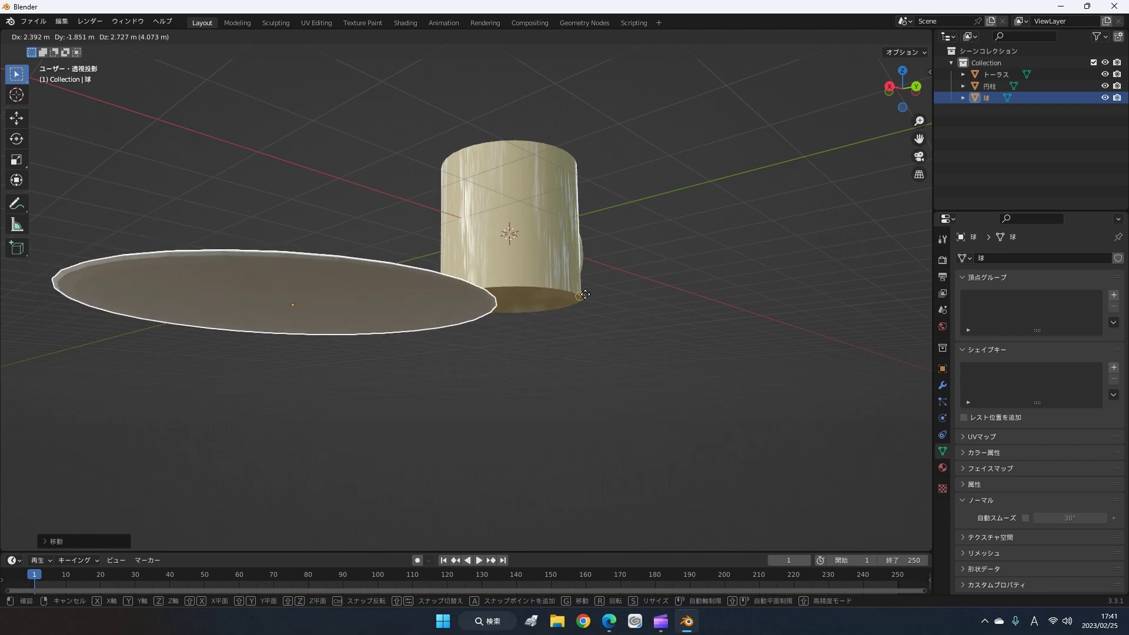
key(z)
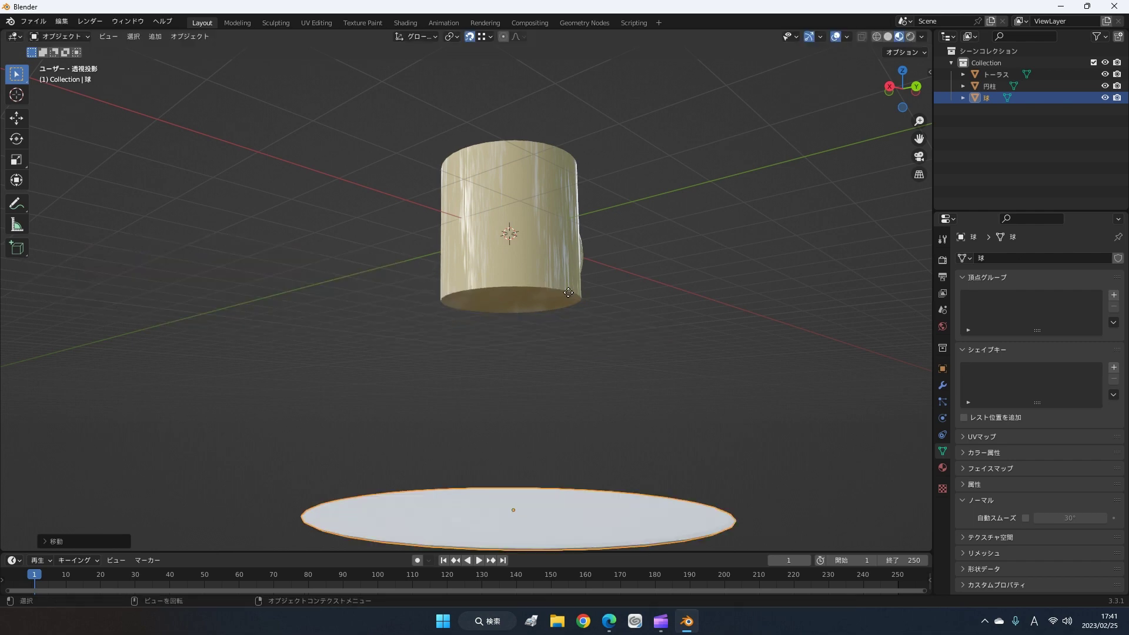
key(z)
click(568, 293)
mouse_move(605, 386)
middle_down()
mouse_move(715, 379)
mouse_move(742, 358)
mouse_move(446, 377)
middle_up()
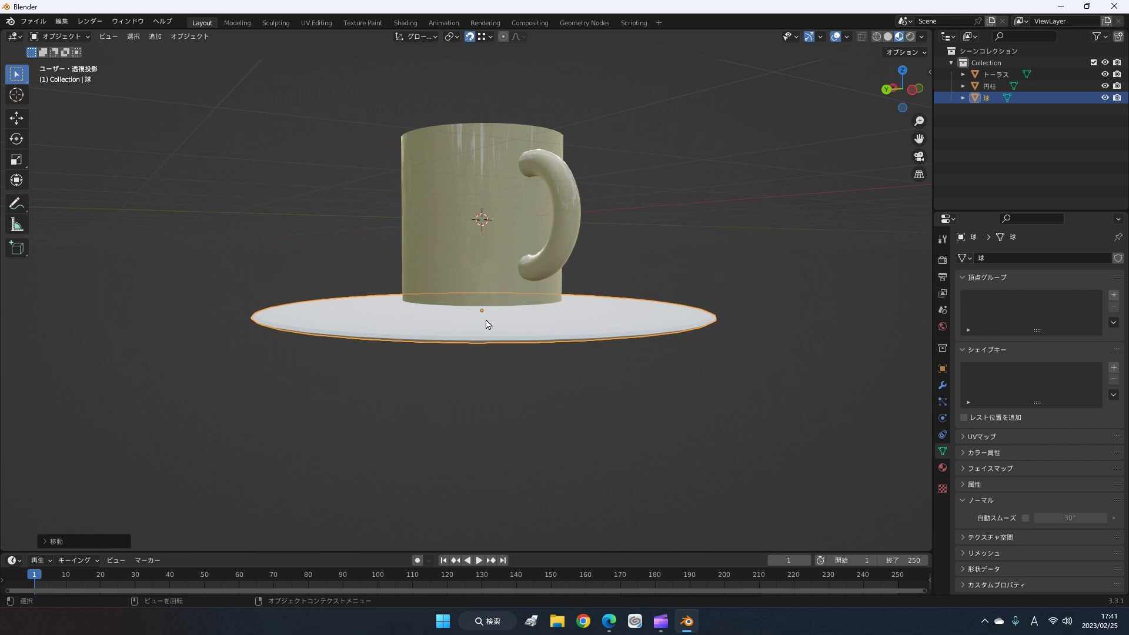
mouse_move(524, 414)
middle_down()
mouse_move(649, 285)
mouse_move(752, 330)
mouse_move(772, 306)
middle_up()
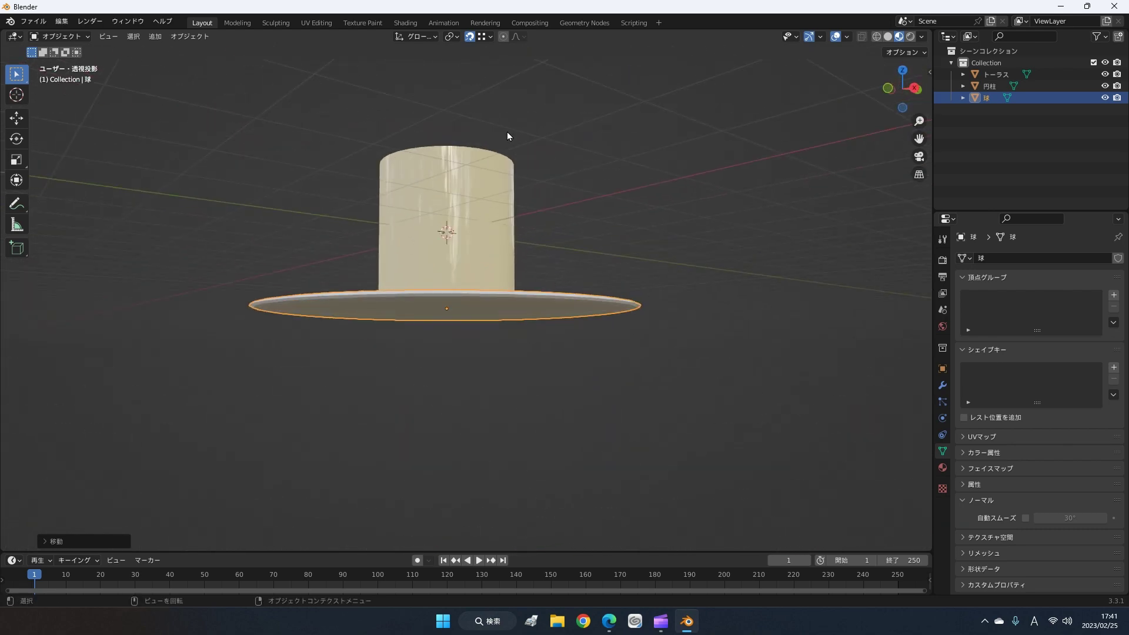
- Turn snapping off and check the mug handle and the top of the mug
click(469, 37)
mouse_move(545, 470)
middle_down()
mouse_move(546, 496)
mouse_move(435, 494)
mouse_move(428, 466)
mouse_move(586, 389)
middle_up()
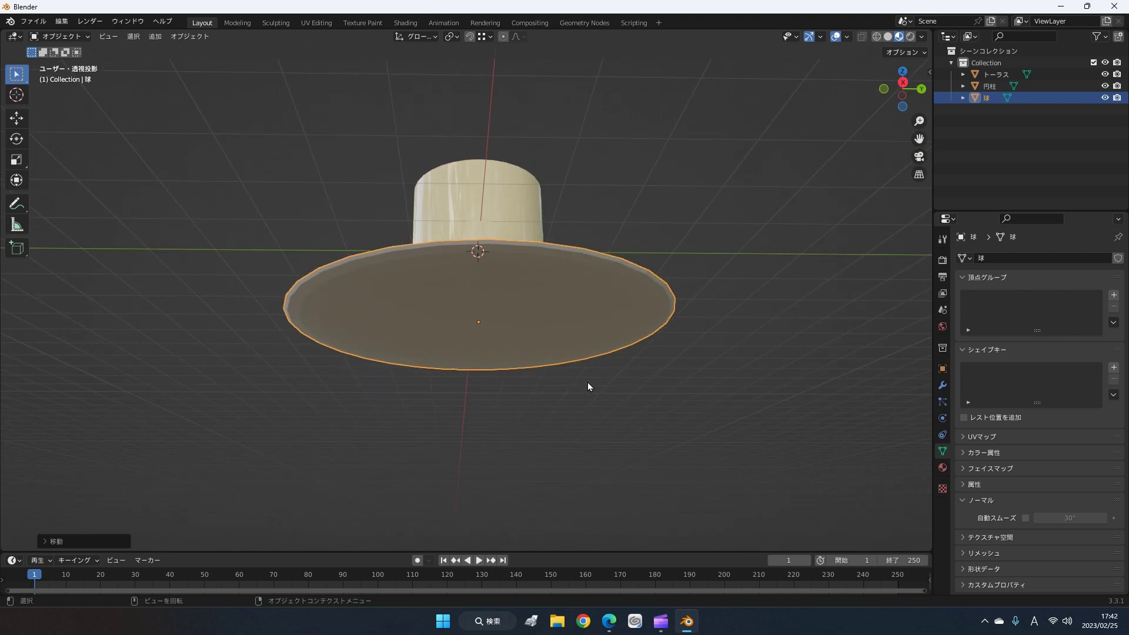
mouse_move(626, 268)
middle_down()
mouse_move(627, 330)
mouse_move(622, 305)
middle_up()
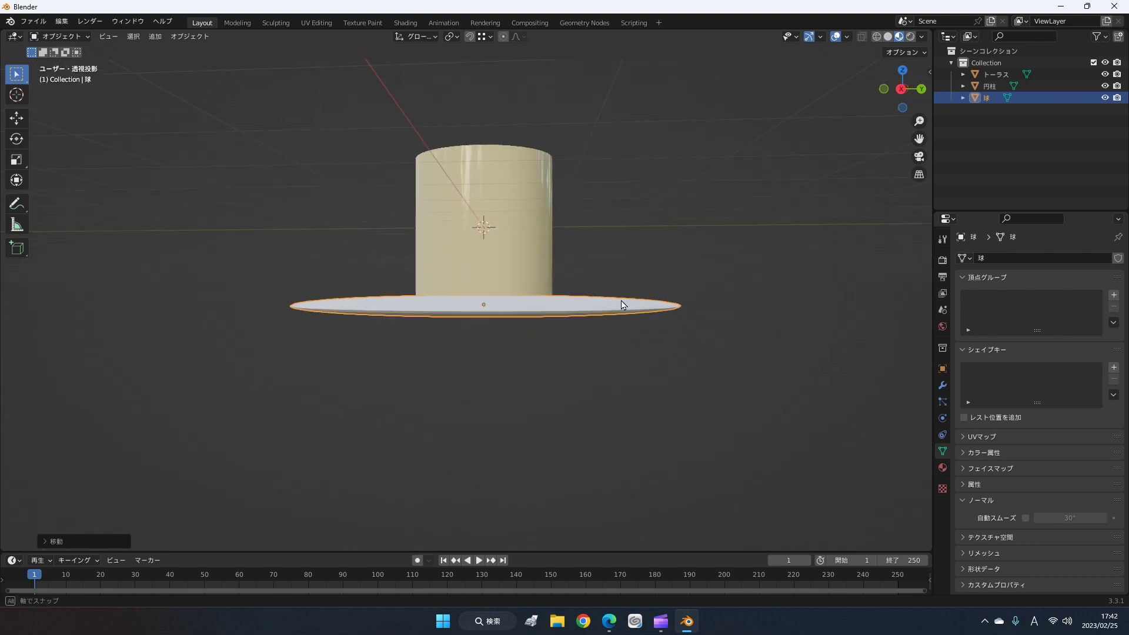
mouse_move(555, 248)
middle_down()
mouse_move(575, 278)
mouse_move(604, 247)
middle_up()
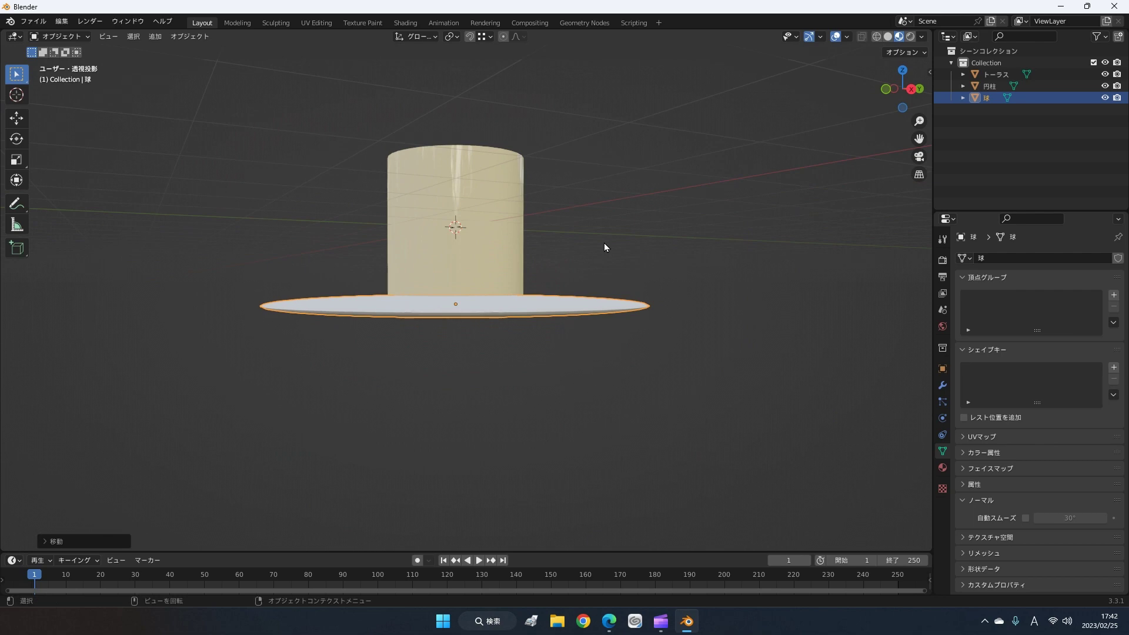
- Move the saucer straight down along Z, then inspect it below the cup
key(g)
key(z)
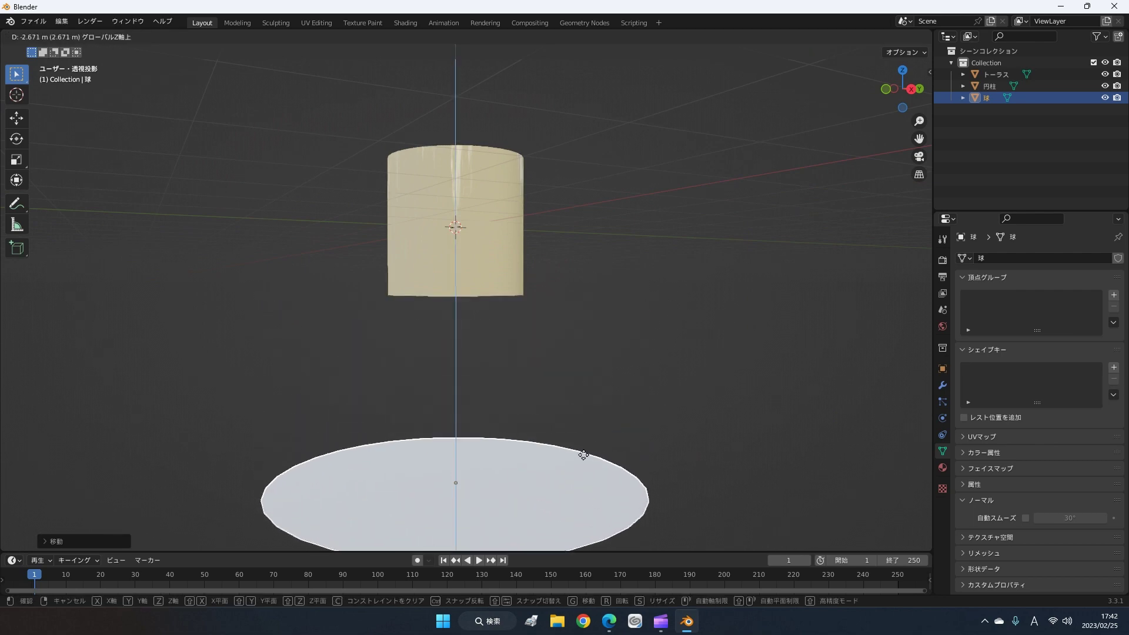
click(581, 429)
scroll(582, 365, up, 2)
scroll(582, 365, down, 3)
mouse_move(582, 364)
middle_down()
mouse_move(622, 298)
mouse_move(559, 372)
mouse_move(582, 347)
mouse_move(724, 364)
middle_up()
- Lift the saucer along Z until it sits flush under the cup, then check from several angles
key(g)
key(z)
click(690, 224)
scroll(664, 252, up, 2)
scroll(627, 292, up, 2)
scroll(625, 320, up, 2)
middle_drag(640, 281, 697, 292)
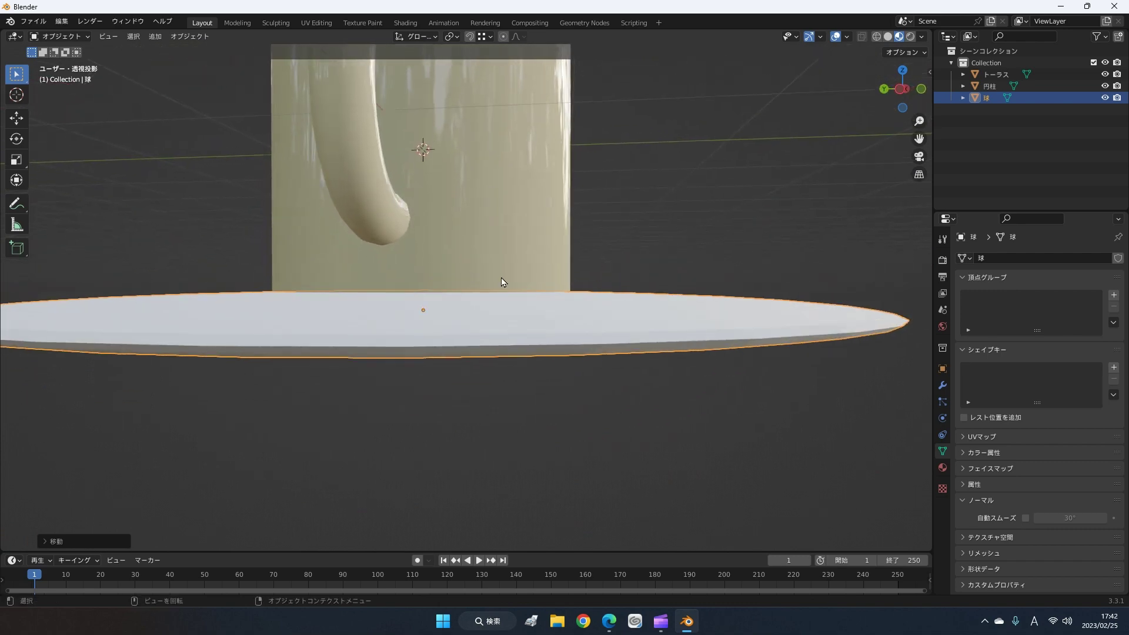
middle_drag(515, 313, 525, 305)
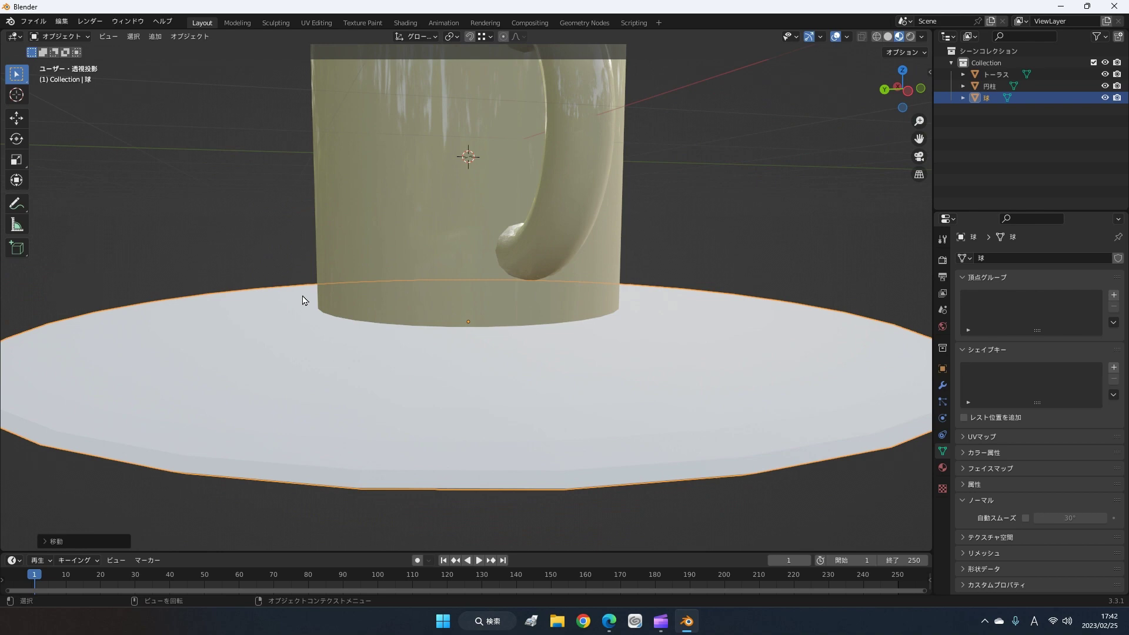
mouse_move(597, 330)
middle_down()
mouse_move(601, 290)
mouse_move(614, 316)
mouse_move(770, 175)
middle_up()
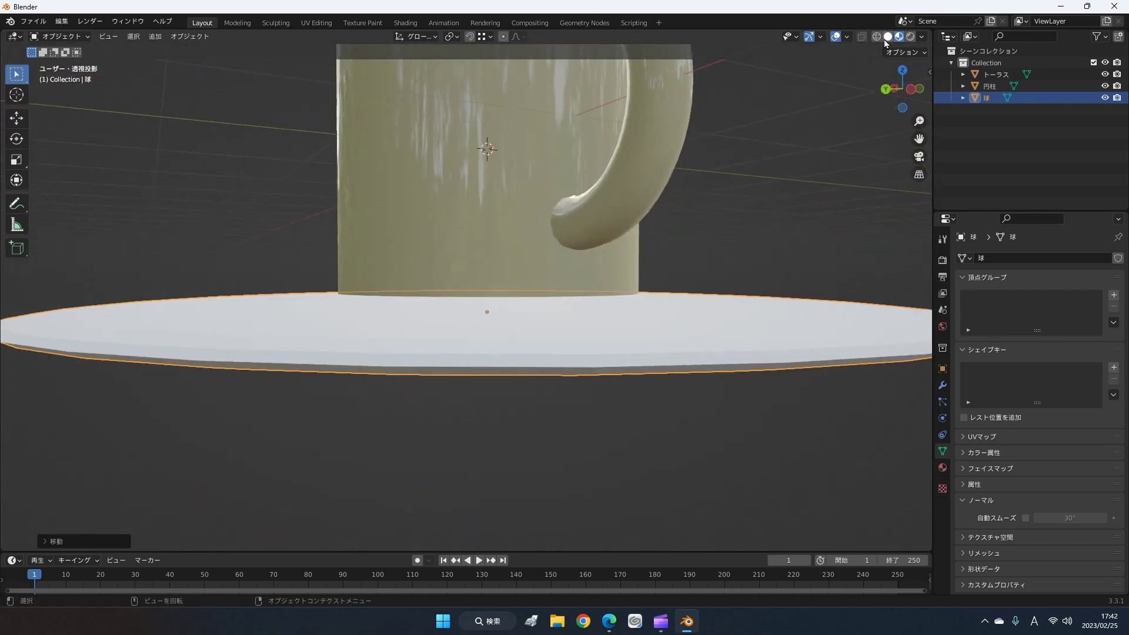
- Switch to see-through wireframe display, deselect the saucer and go to front orthographic view
click(877, 37)
mouse_move(800, 129)
middle_down()
mouse_move(647, 302)
mouse_move(731, 232)
middle_up()
click(732, 232)
scroll(717, 308, down, 2)
middle_drag(713, 312, 696, 313)
key(KP_1)
scroll(605, 347, up, 3)
mouse_move(654, 219)
middle_down()
mouse_move(662, 255)
mouse_move(692, 159)
middle_up()
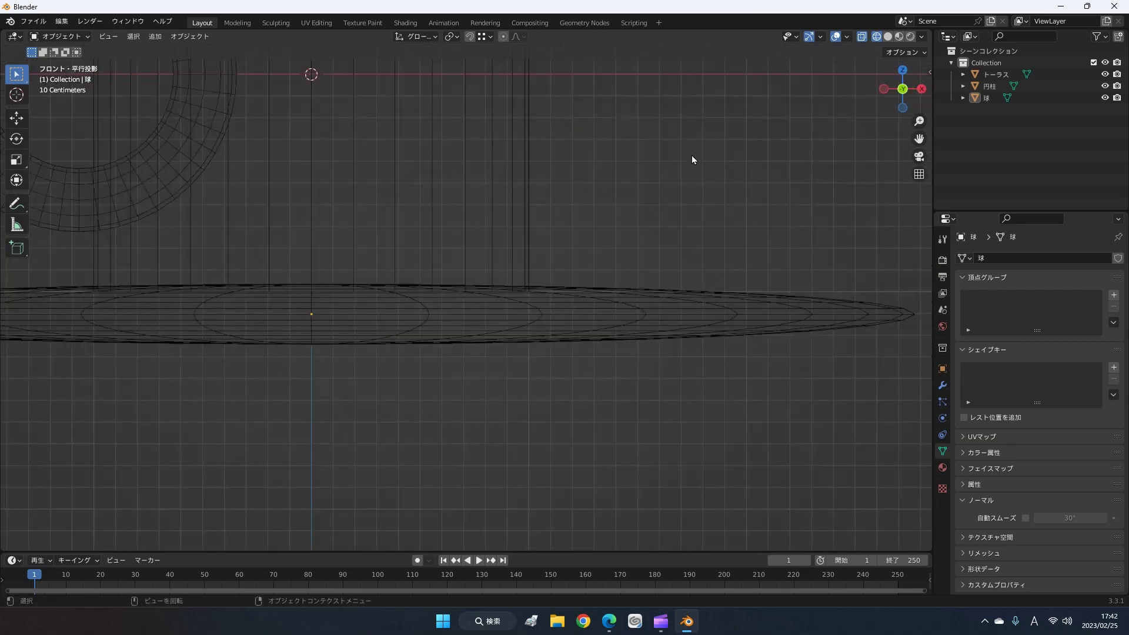
- Lower the mug's cylinder body about 0.035 m along Z onto the saucer
click(513, 234)
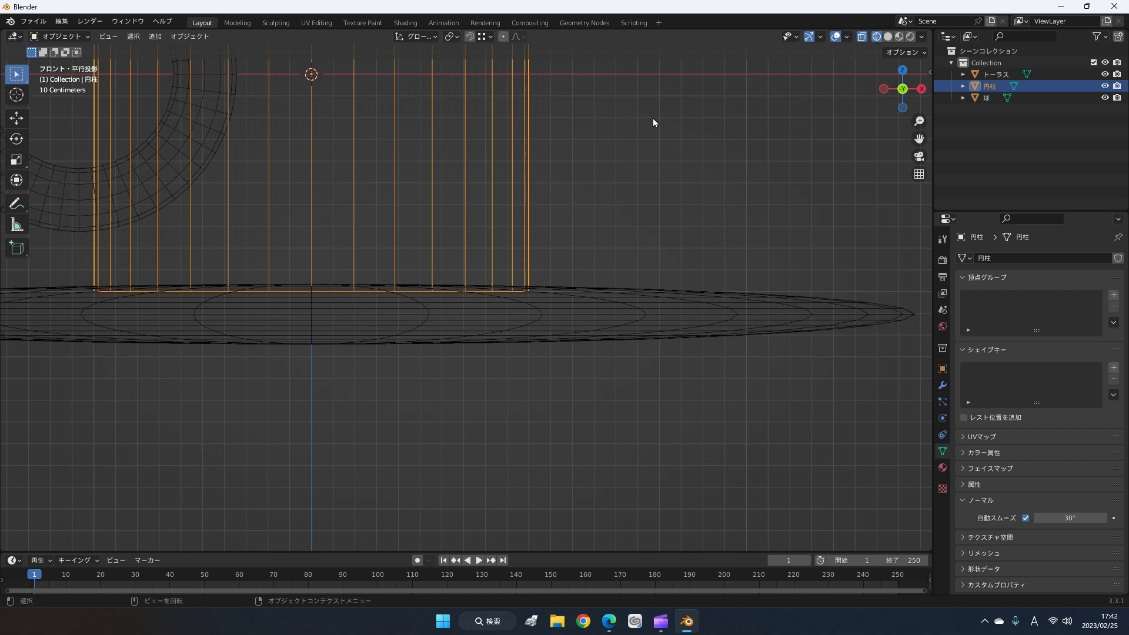
key(g)
key(z)
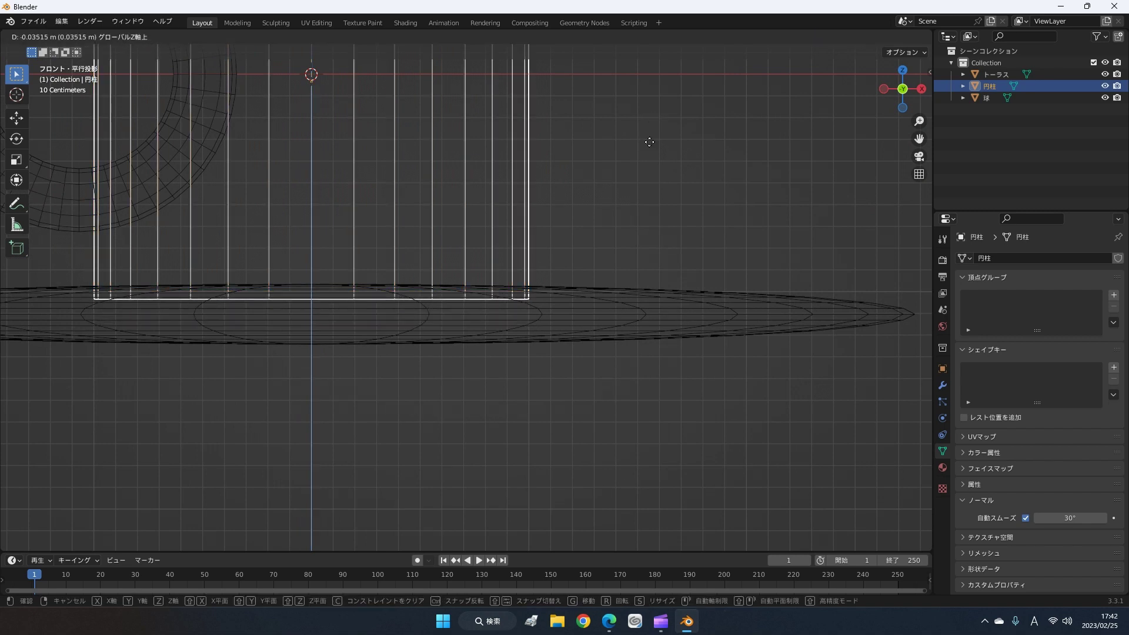
click(658, 134)
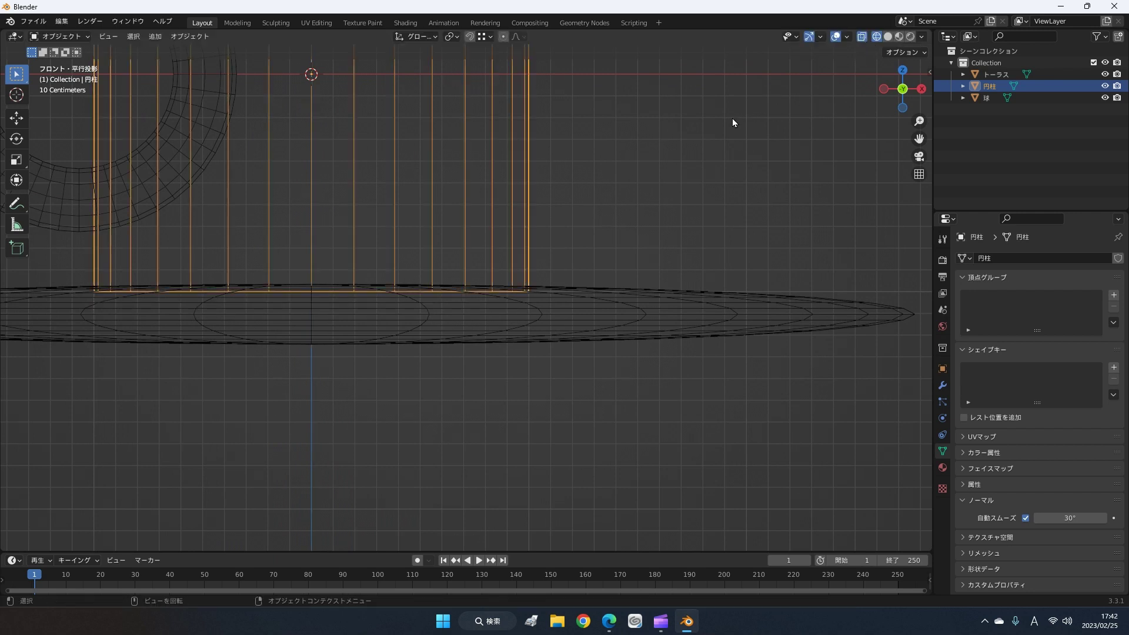
key(g)
key(z)
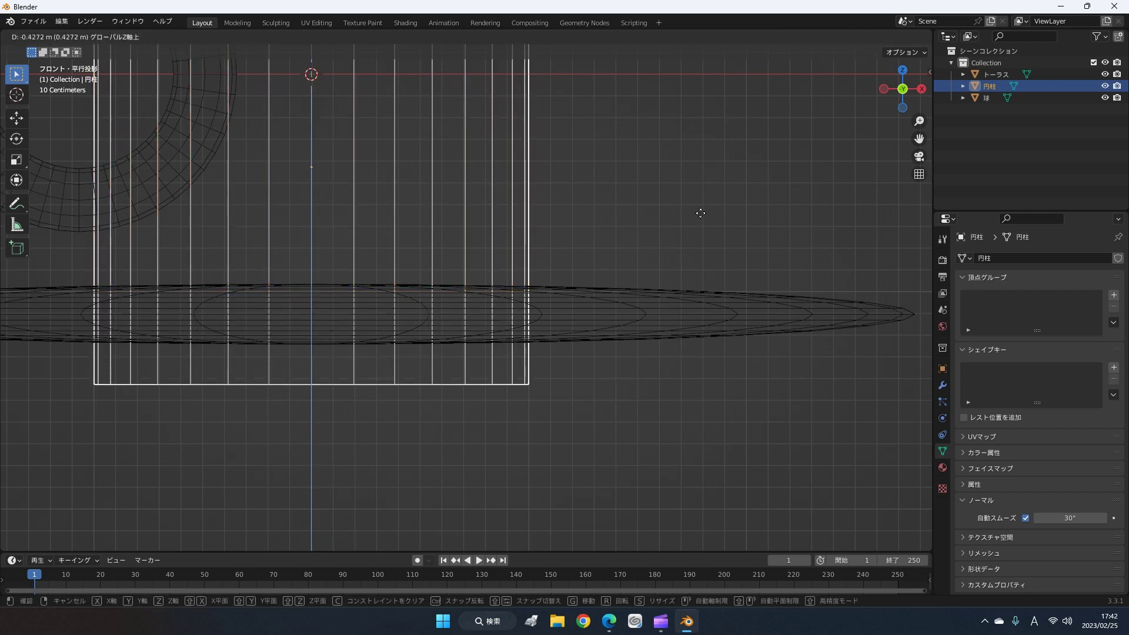
key(Escape)
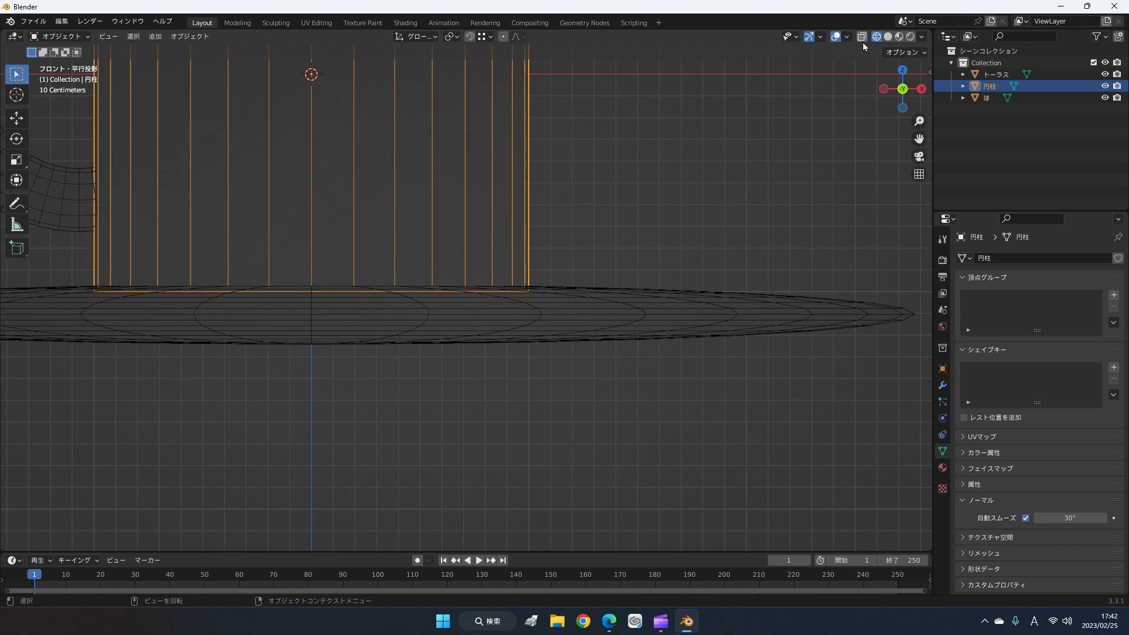
- Return to Material Preview shading and inspect the mug and saucer
click(899, 37)
mouse_move(760, 108)
middle_down()
mouse_move(751, 186)
mouse_move(654, 235)
mouse_move(612, 272)
mouse_move(652, 245)
mouse_move(695, 249)
mouse_move(708, 255)
mouse_move(696, 306)
mouse_move(854, 304)
mouse_move(852, 277)
mouse_move(486, 247)
mouse_move(504, 228)
middle_up()
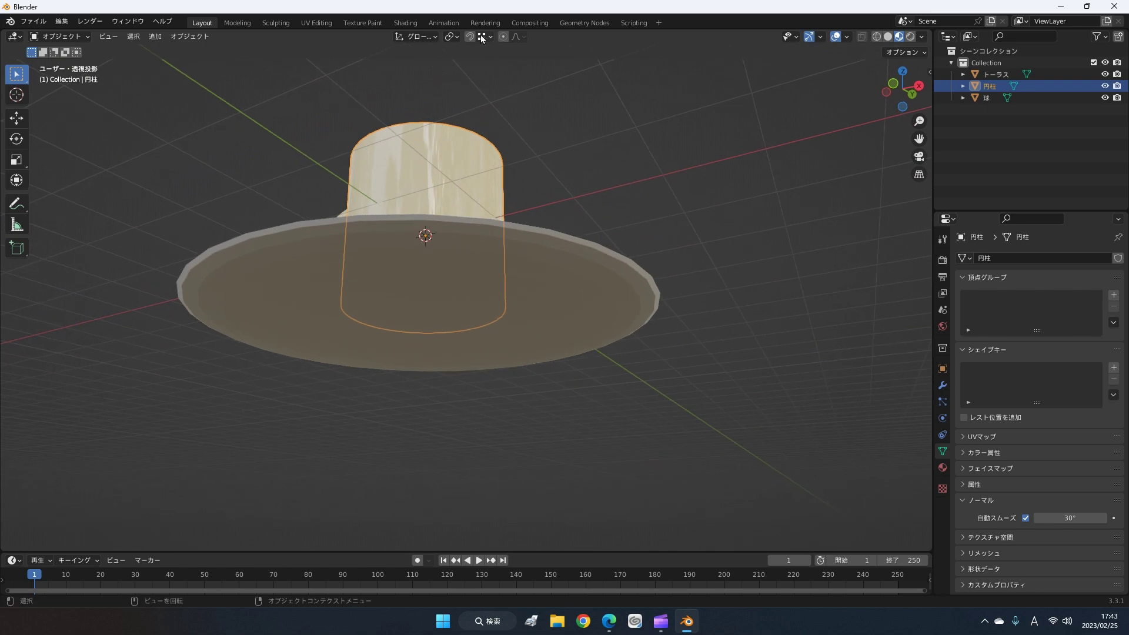
mouse_move(482, 267)
middle_down()
mouse_move(537, 325)
mouse_move(506, 345)
mouse_move(469, 332)
mouse_move(509, 315)
mouse_move(834, 320)
mouse_move(772, 286)
middle_up()
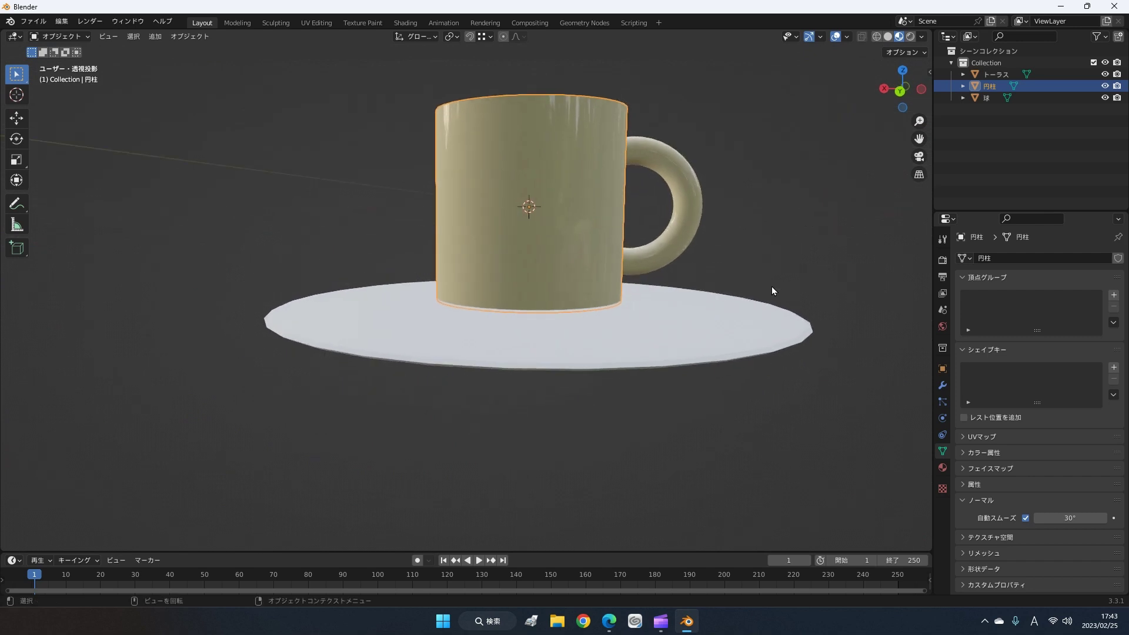
scroll(771, 290, down, 2)
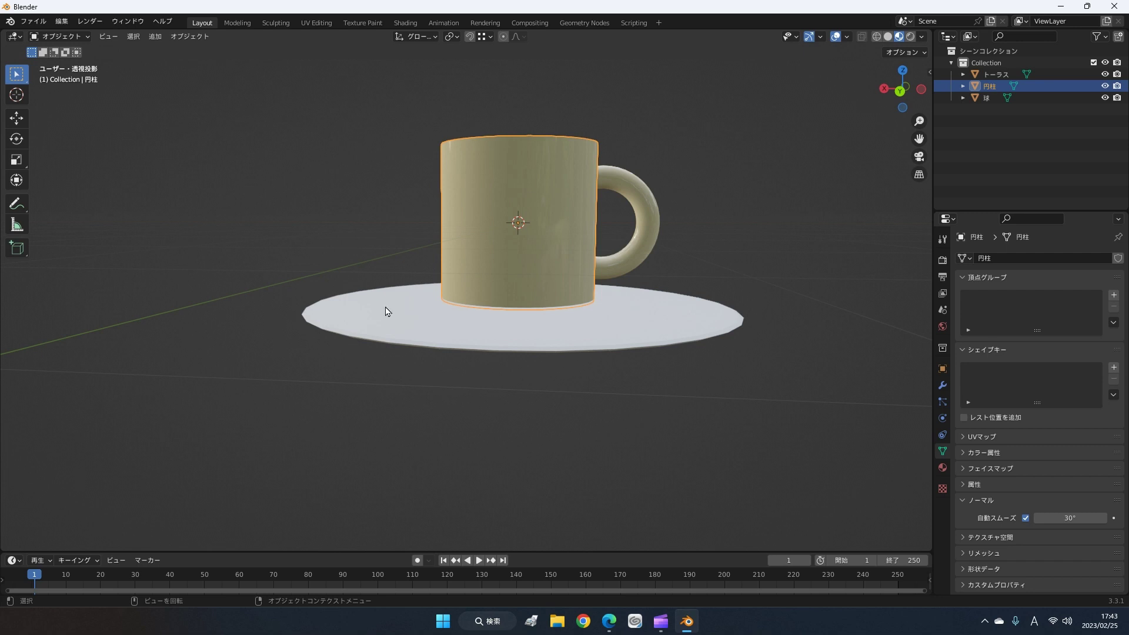
- Assign the saucer the existing cream material マテリアル so it matches the mug
click(345, 301)
middle_drag(757, 352, 777, 340)
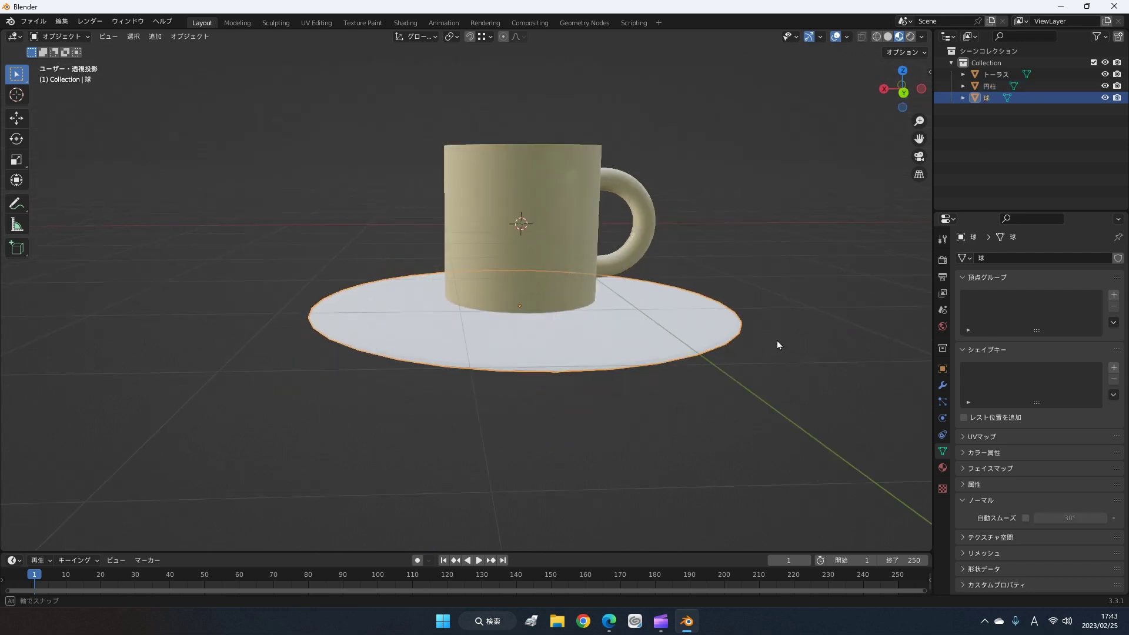
click(967, 258)
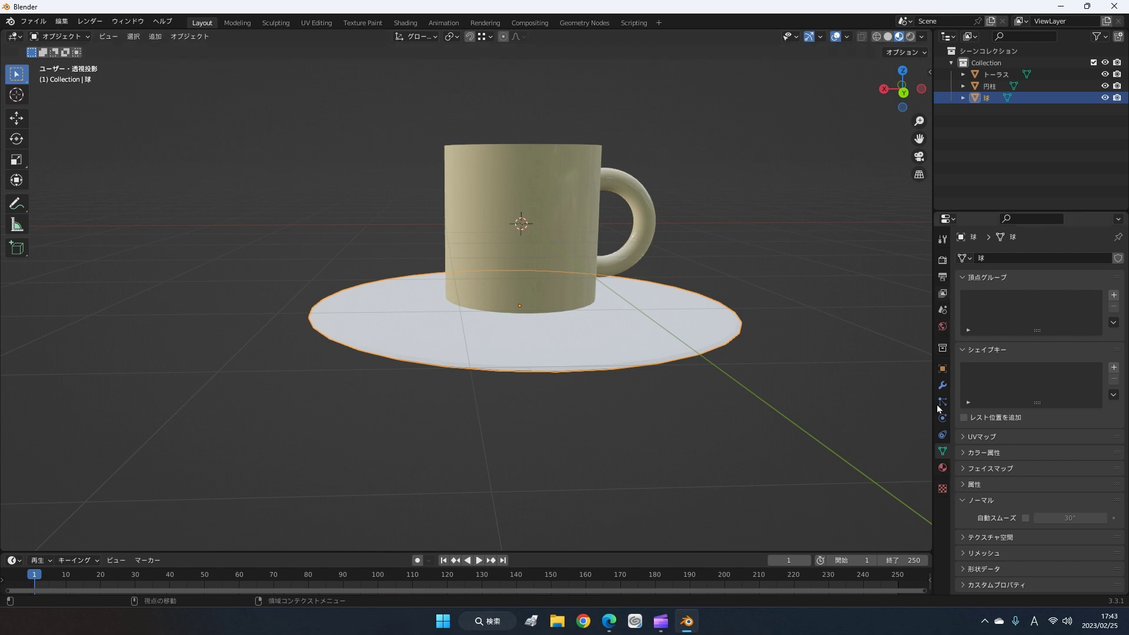
click(944, 469)
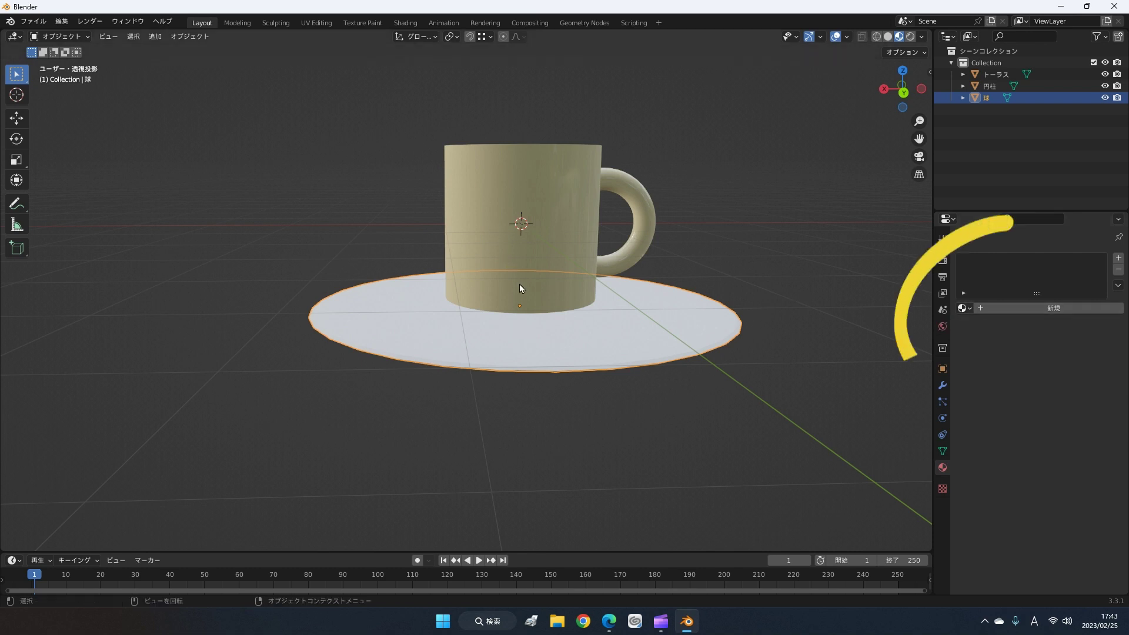
click(962, 309)
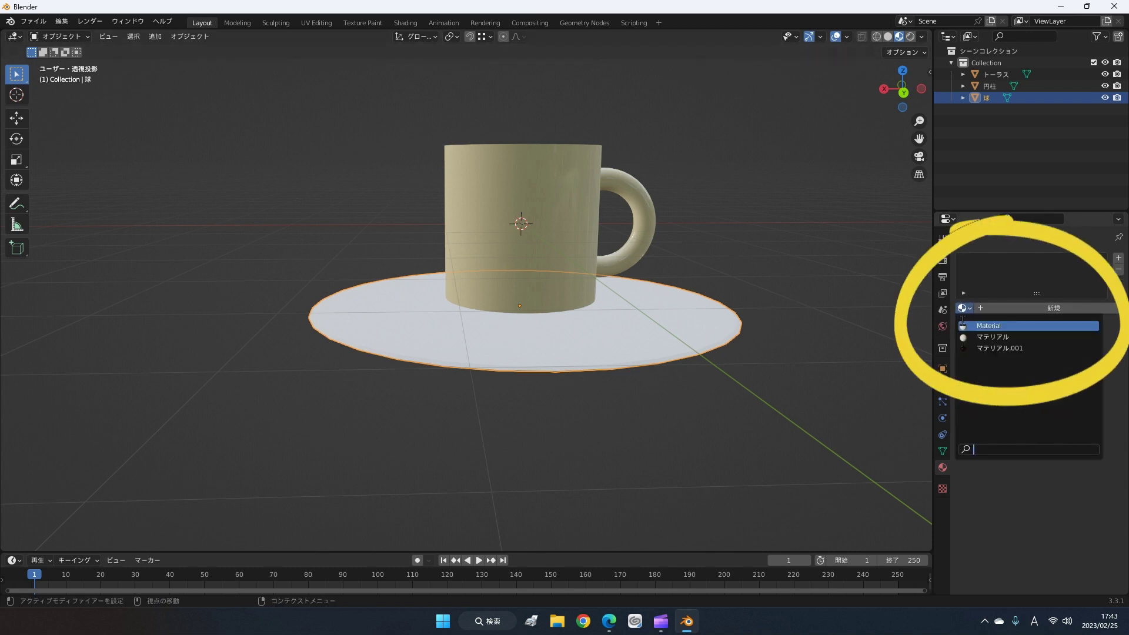
click(1039, 337)
mouse_move(630, 368)
middle_down()
mouse_move(667, 386)
mouse_move(688, 367)
mouse_move(630, 396)
mouse_move(490, 381)
mouse_move(529, 403)
mouse_move(474, 395)
middle_up()
scroll(678, 376, up, 1)
scroll(675, 375, up, 1)
scroll(674, 375, up, 1)
mouse_move(451, 437)
middle_down()
mouse_move(282, 406)
mouse_move(201, 416)
mouse_move(438, 453)
mouse_move(610, 443)
mouse_move(609, 323)
middle_up()
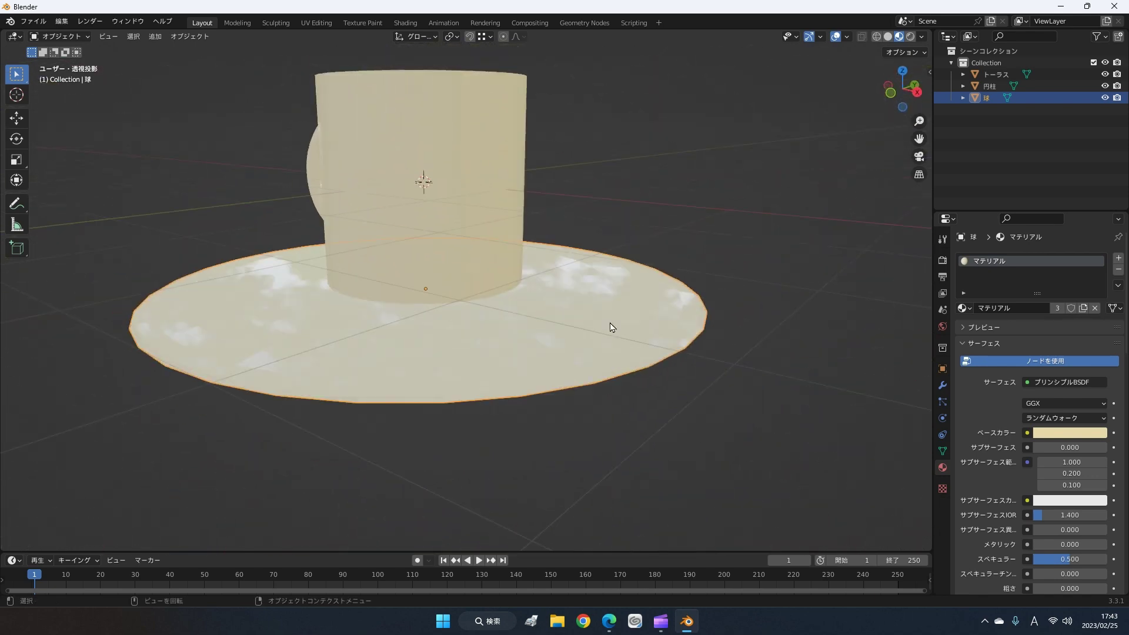
- Apply Shade Smooth to the saucer and inspect its underside
right_click(609, 322)
click(609, 322)
mouse_move(540, 394)
middle_down()
mouse_move(559, 378)
mouse_move(524, 456)
mouse_move(537, 384)
mouse_move(610, 284)
mouse_move(572, 434)
mouse_move(684, 386)
middle_up()
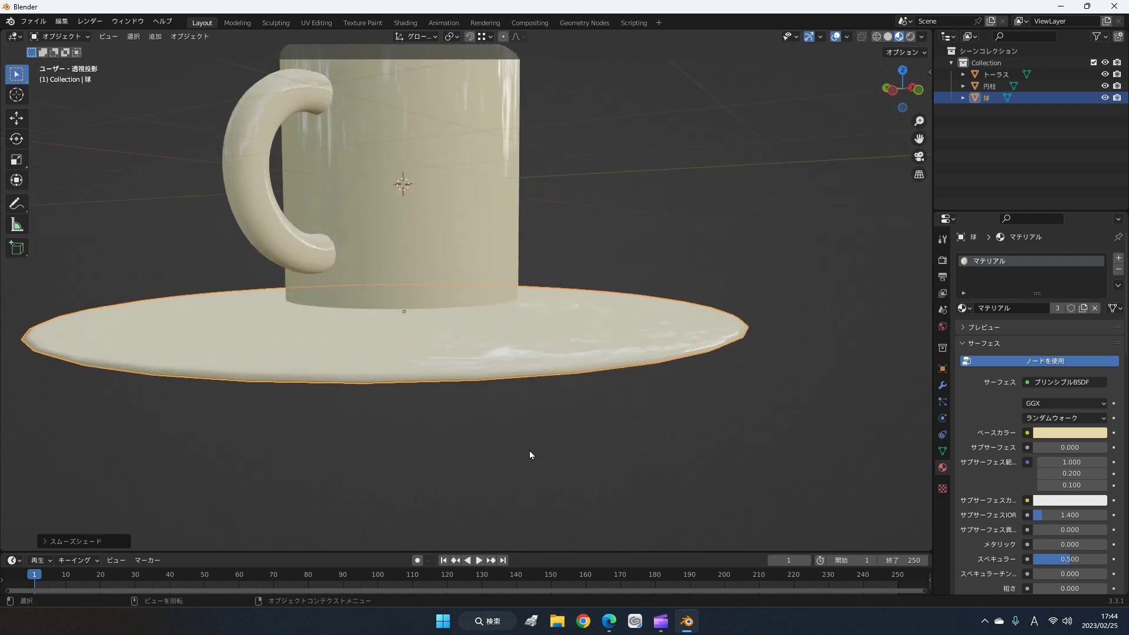
mouse_move(459, 433)
middle_down()
mouse_move(474, 416)
mouse_move(479, 431)
mouse_move(464, 443)
mouse_move(473, 409)
mouse_move(527, 456)
mouse_move(576, 320)
mouse_move(524, 371)
mouse_move(378, 451)
mouse_move(423, 377)
mouse_move(461, 422)
mouse_move(366, 292)
middle_up()
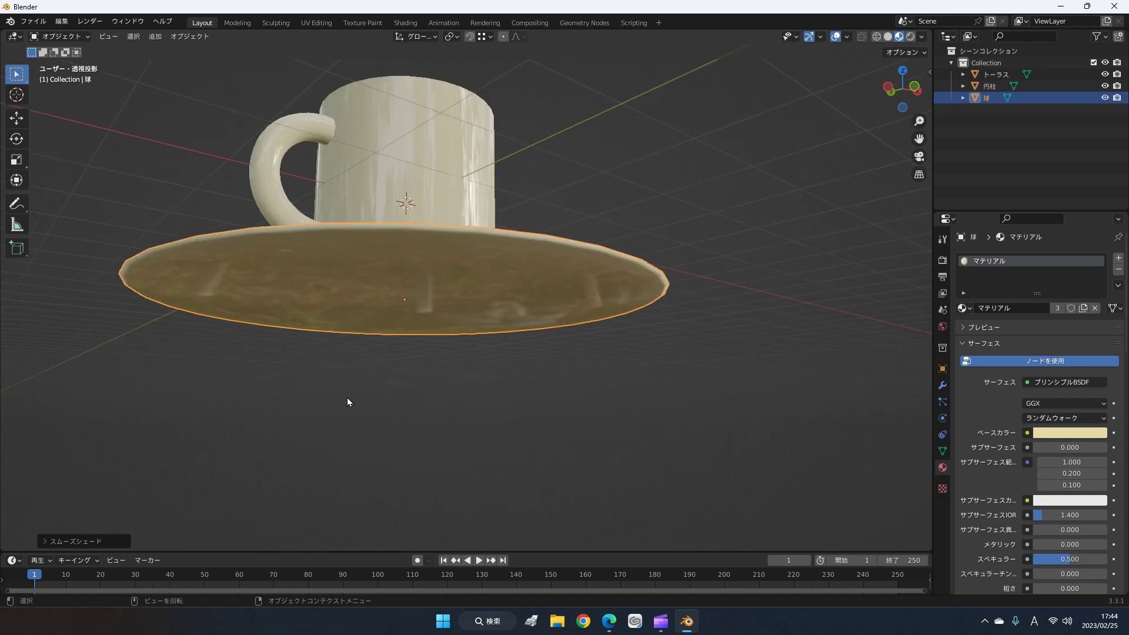
scroll(347, 398, up, 2)
- Enter Edit Mode on the saucer, viewed from underneath
mouse_move(353, 398)
middle_down()
mouse_move(370, 413)
mouse_move(425, 405)
mouse_move(467, 346)
middle_up()
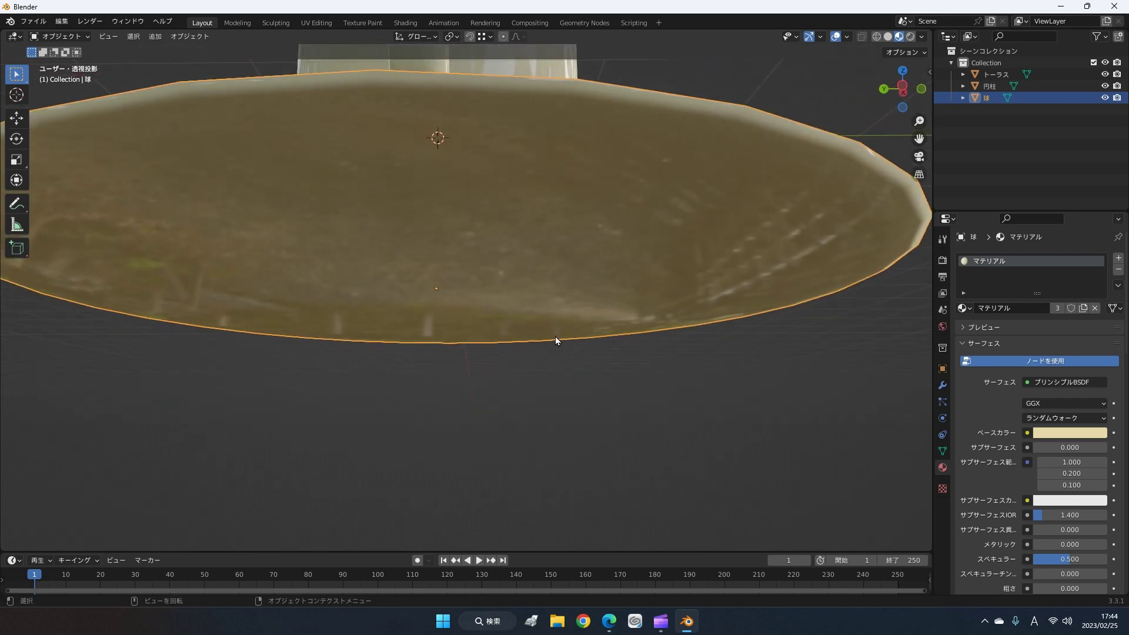
key(Tab)
middle_drag(534, 356, 556, 325)
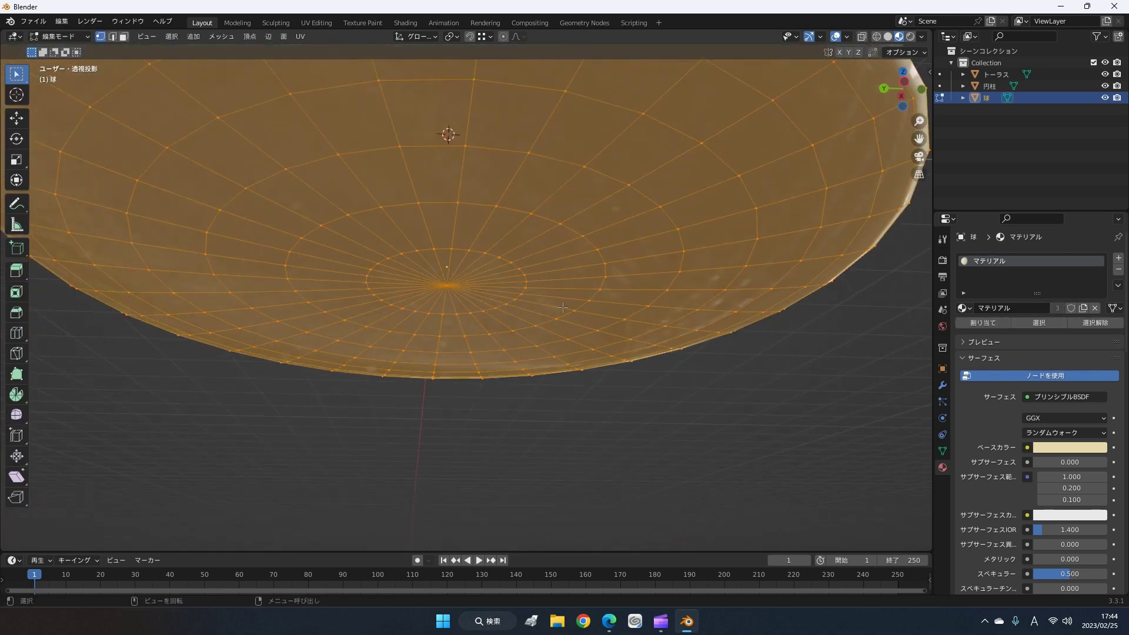
- Select only the centre pole vertex of the saucer's underside, cancelling a trial pull
click(520, 414)
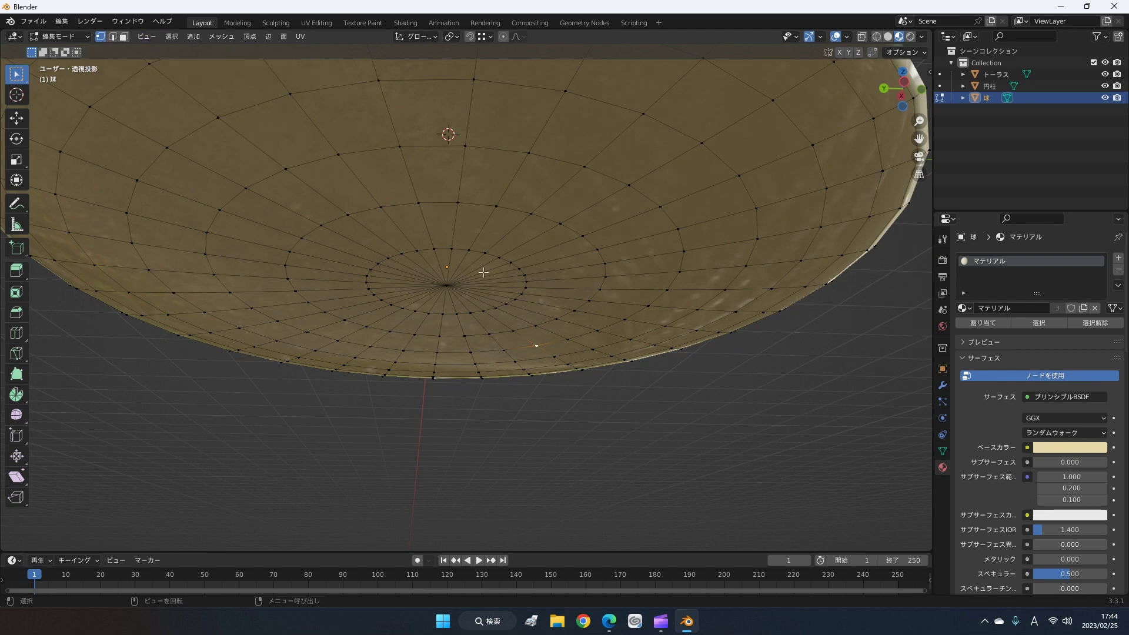
click(456, 282)
click(510, 262)
click(438, 284)
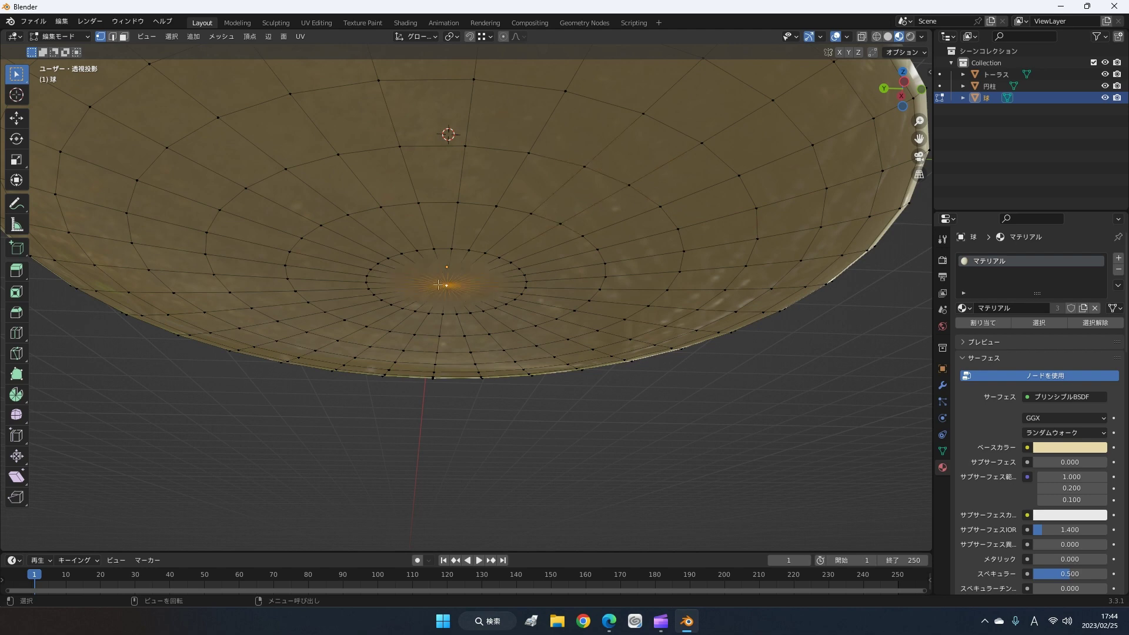
mouse_move(472, 266)
middle_down()
mouse_move(505, 194)
mouse_move(524, 242)
mouse_move(509, 285)
middle_up()
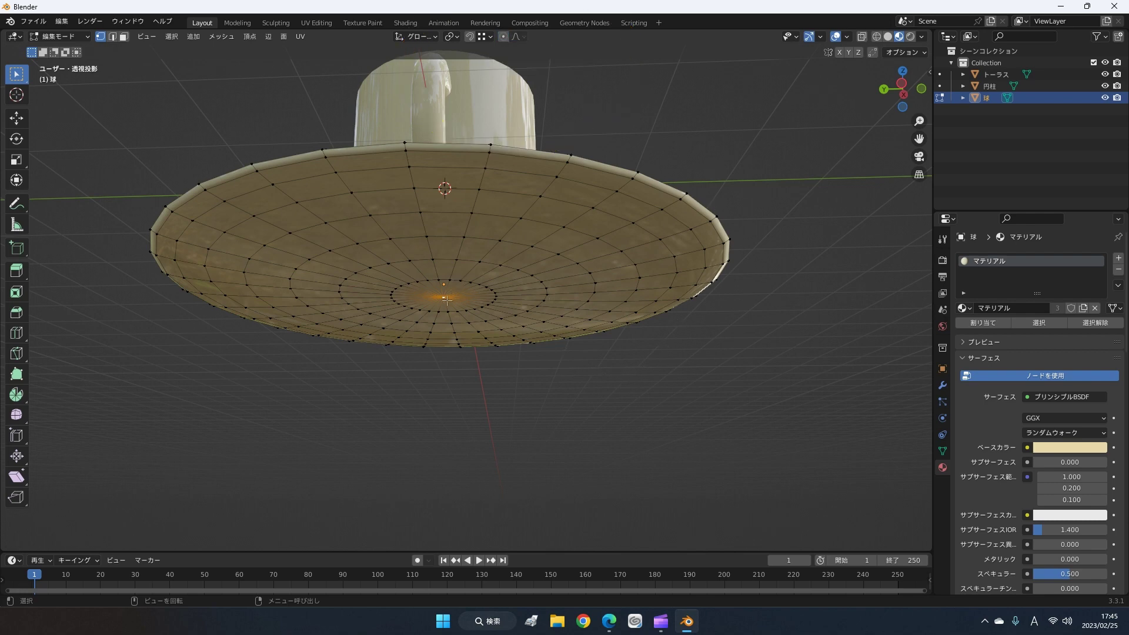
key(g)
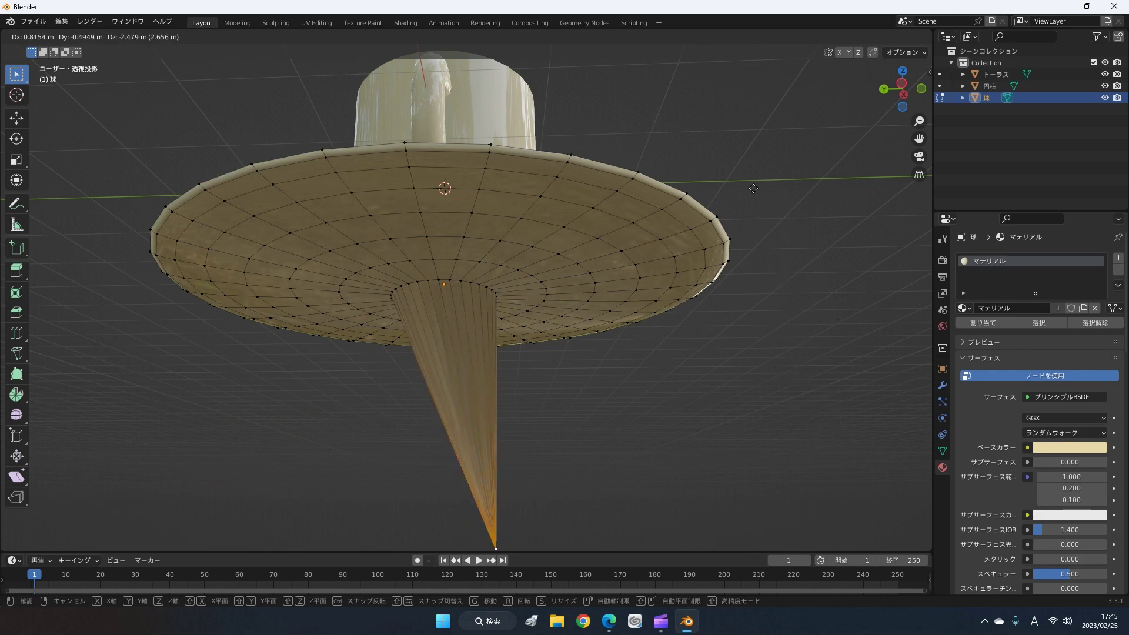
key(Escape)
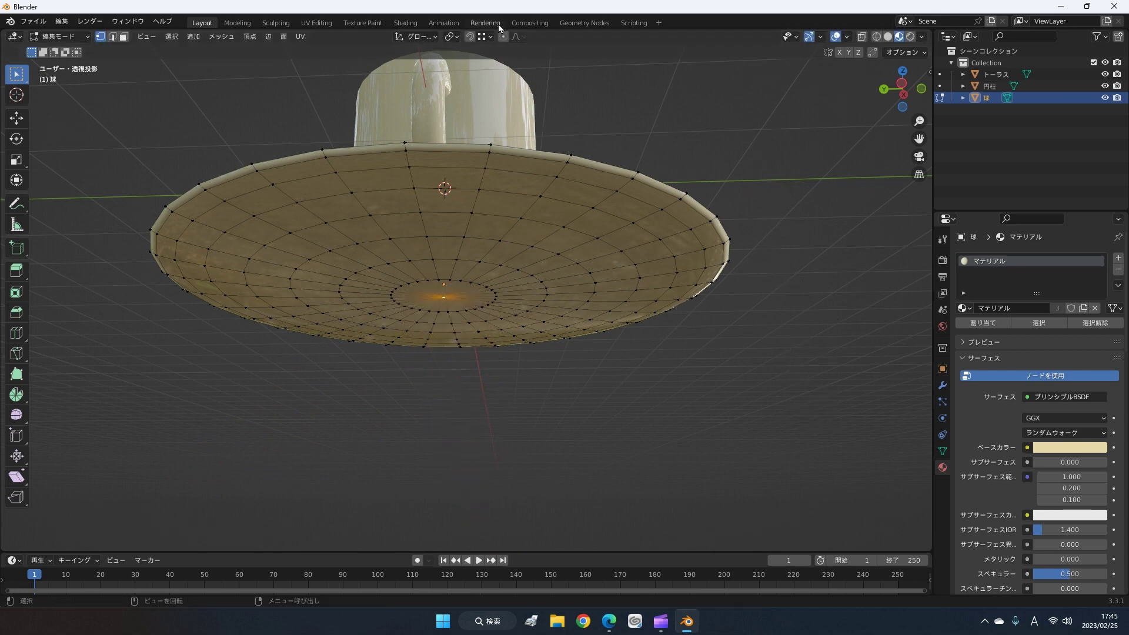
- Turn on proportional editing and try a pull of the centre vertex, then cancel it
click(502, 37)
middle_drag(712, 208, 712, 194)
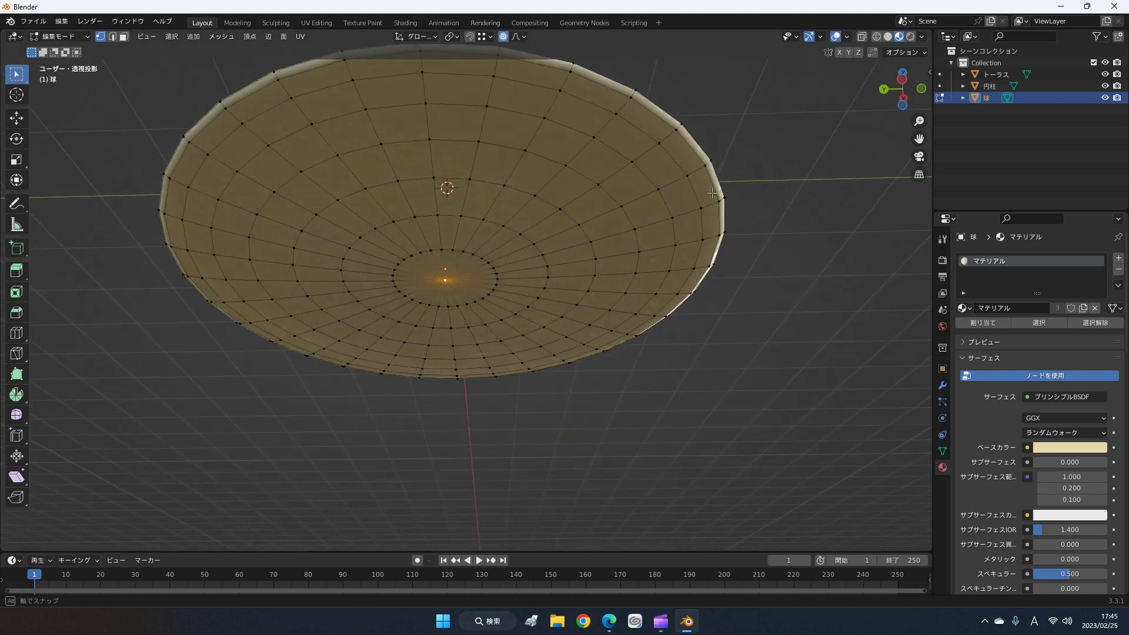
scroll(711, 194, up, 2)
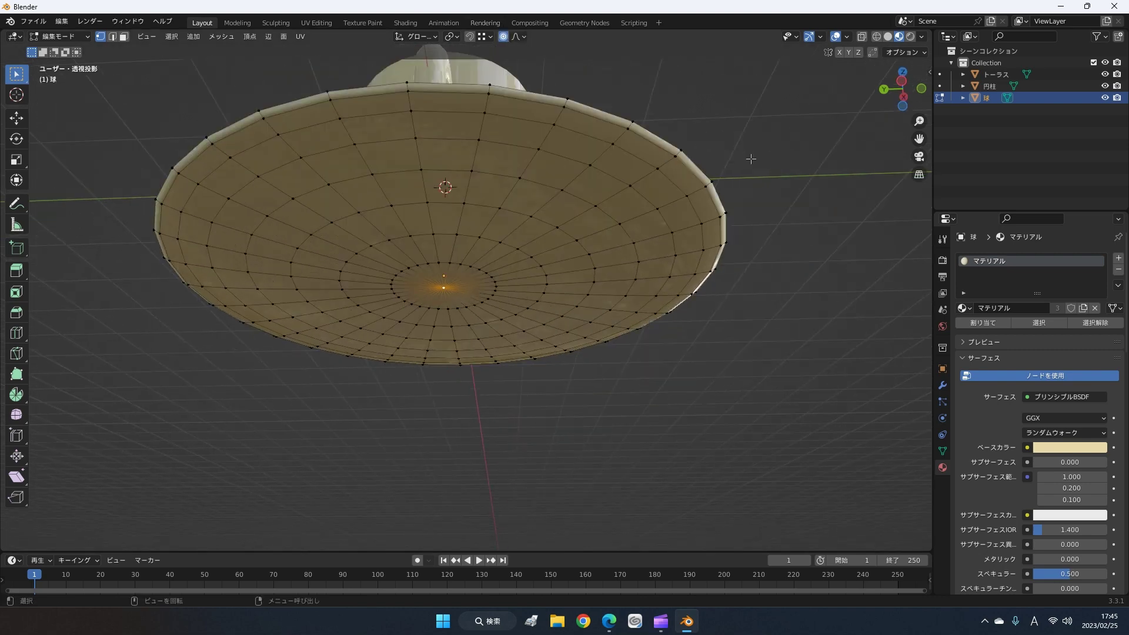
key(g)
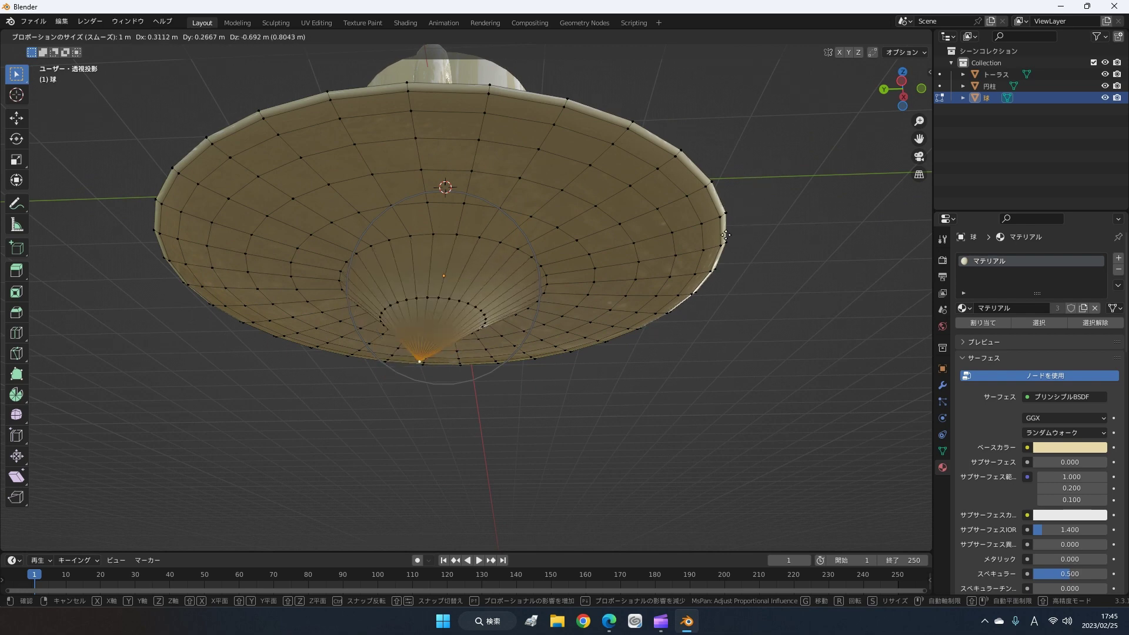
key(Escape)
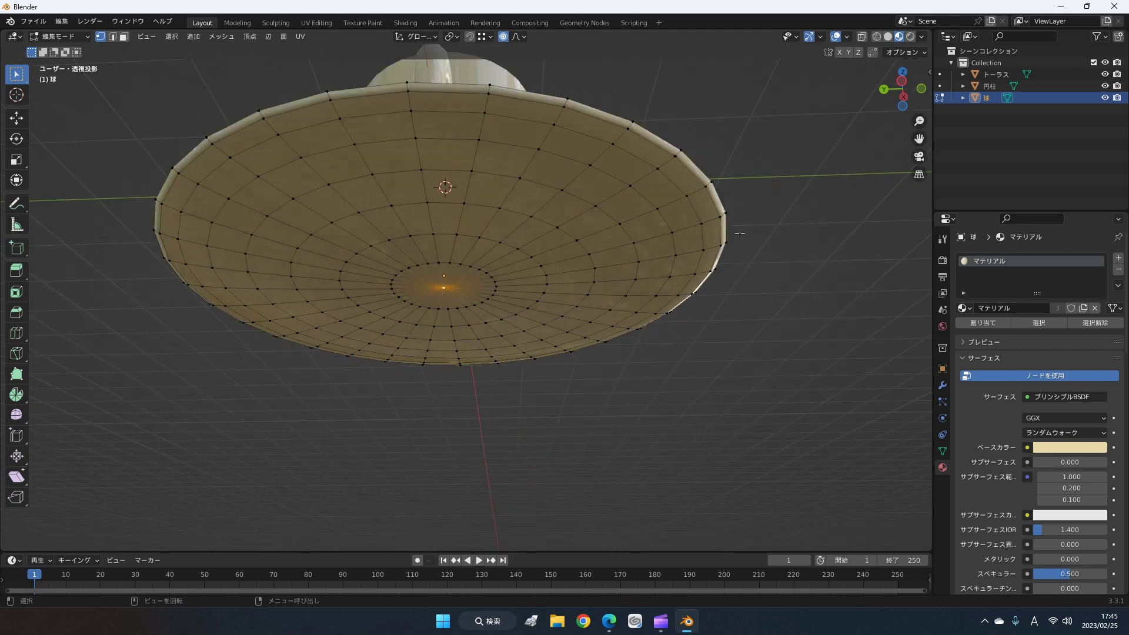
- Test proportional falloff sizes on the centre vertex, cancelling the move and a vertex slide
key(g)
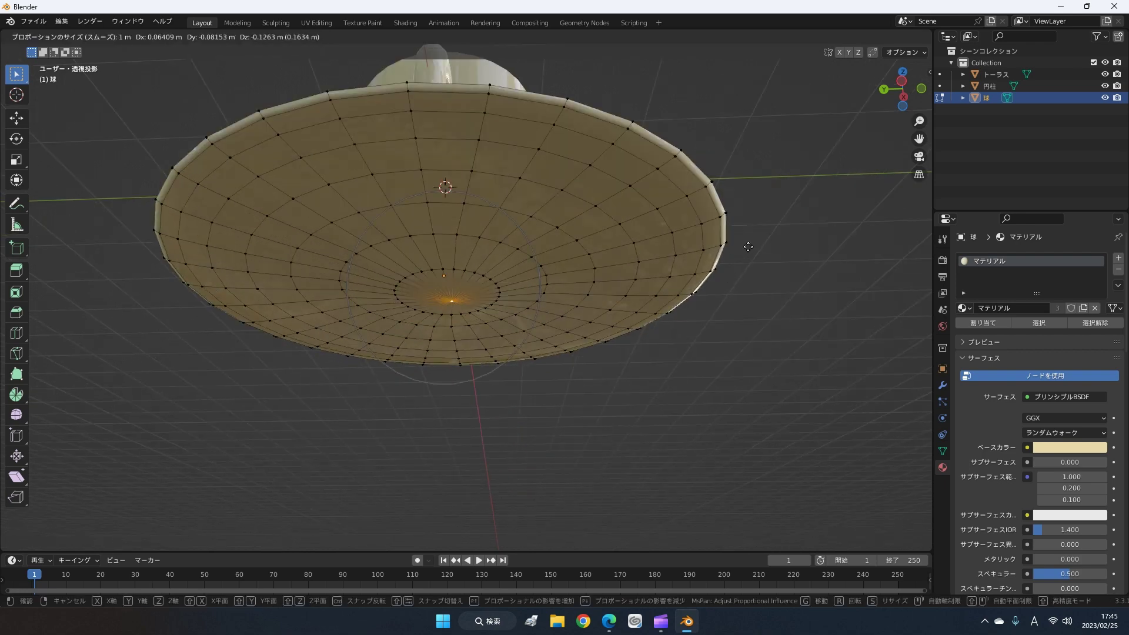
scroll(748, 246, up, 2)
scroll(747, 247, down, 2)
scroll(748, 246, down, 1)
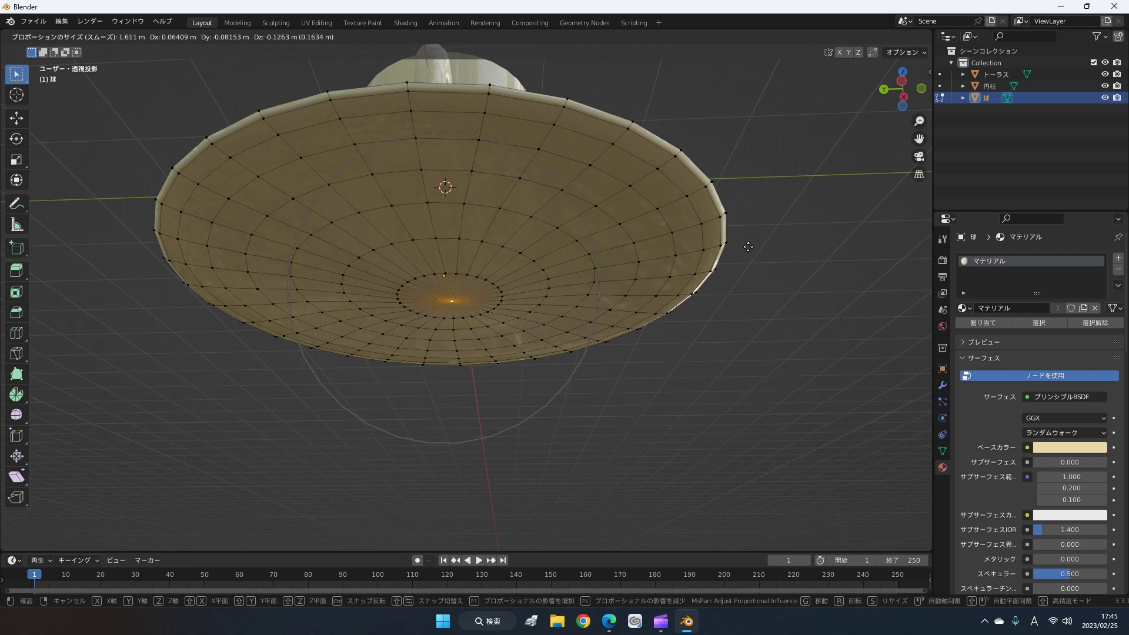
scroll(759, 265, down, 6)
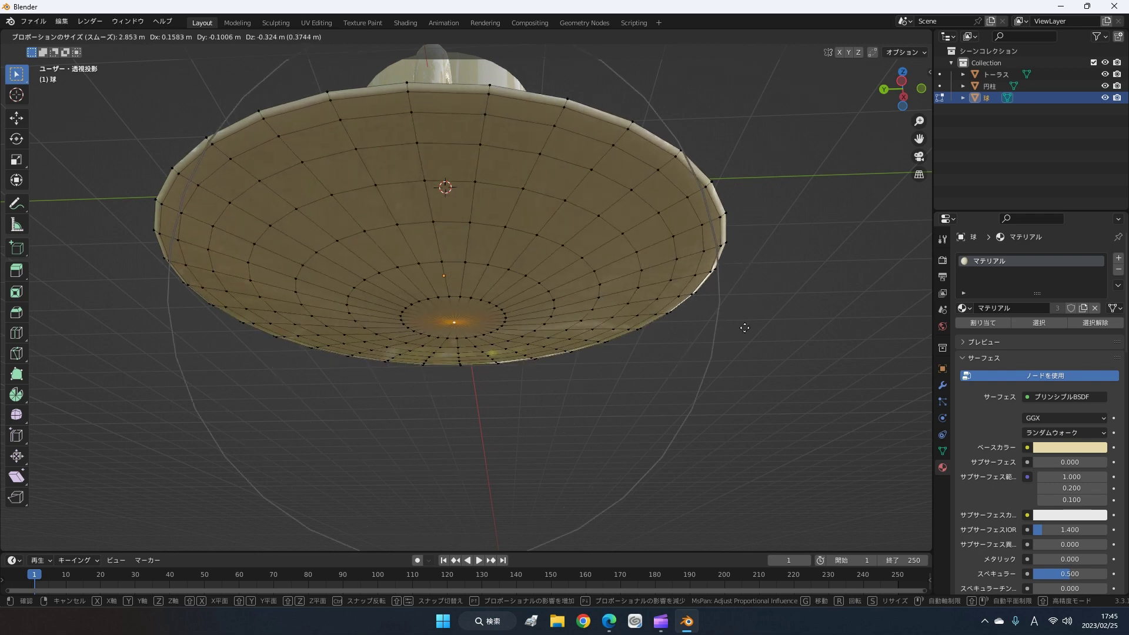
scroll(749, 318, up, 3)
scroll(752, 321, up, 5)
scroll(751, 320, up, 3)
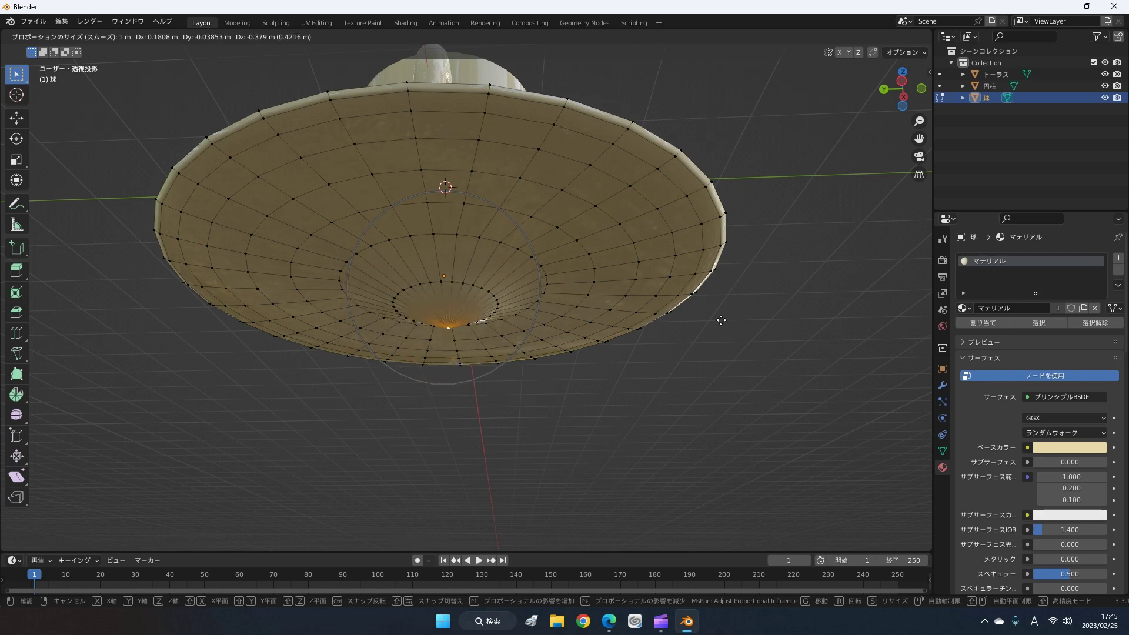
scroll(706, 316, down, 1)
scroll(706, 312, down, 2)
scroll(707, 307, down, 2)
scroll(706, 366, down, 1)
scroll(711, 363, down, 2)
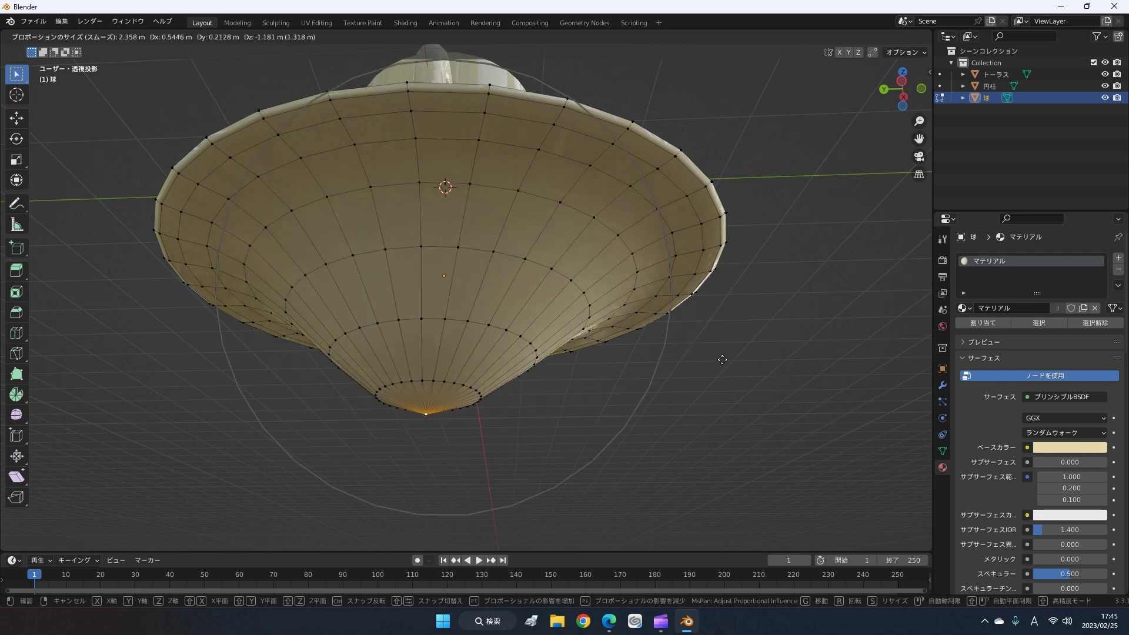
scroll(717, 360, down, 3)
scroll(723, 357, down, 1)
scroll(723, 357, down, 2)
scroll(720, 364, down, 2)
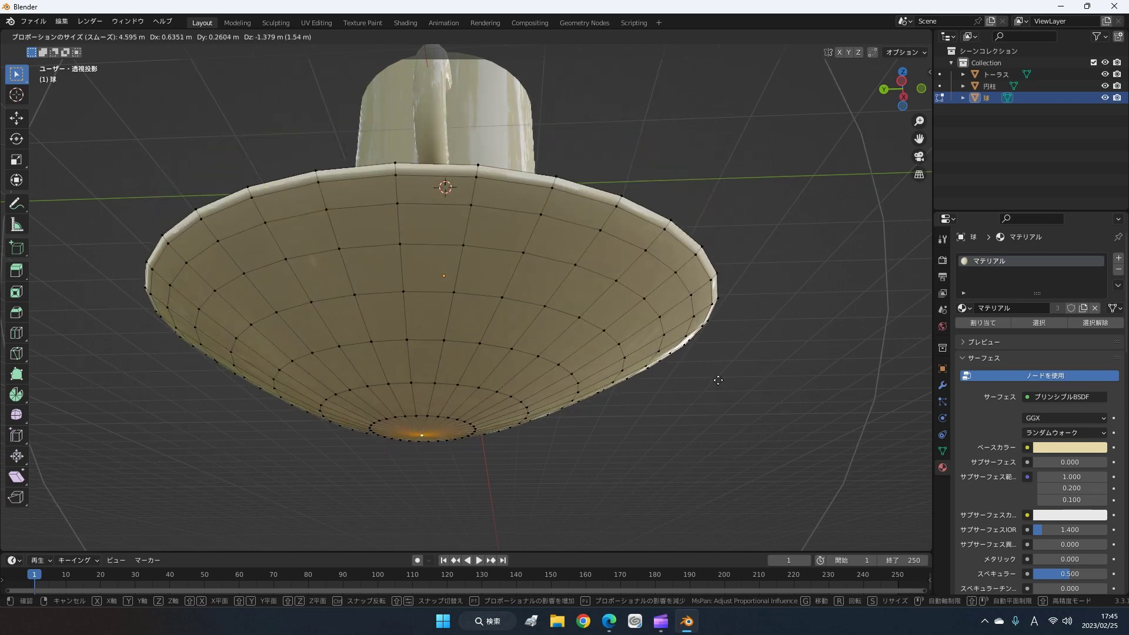
scroll(705, 359, down, 1)
scroll(658, 344, down, 1)
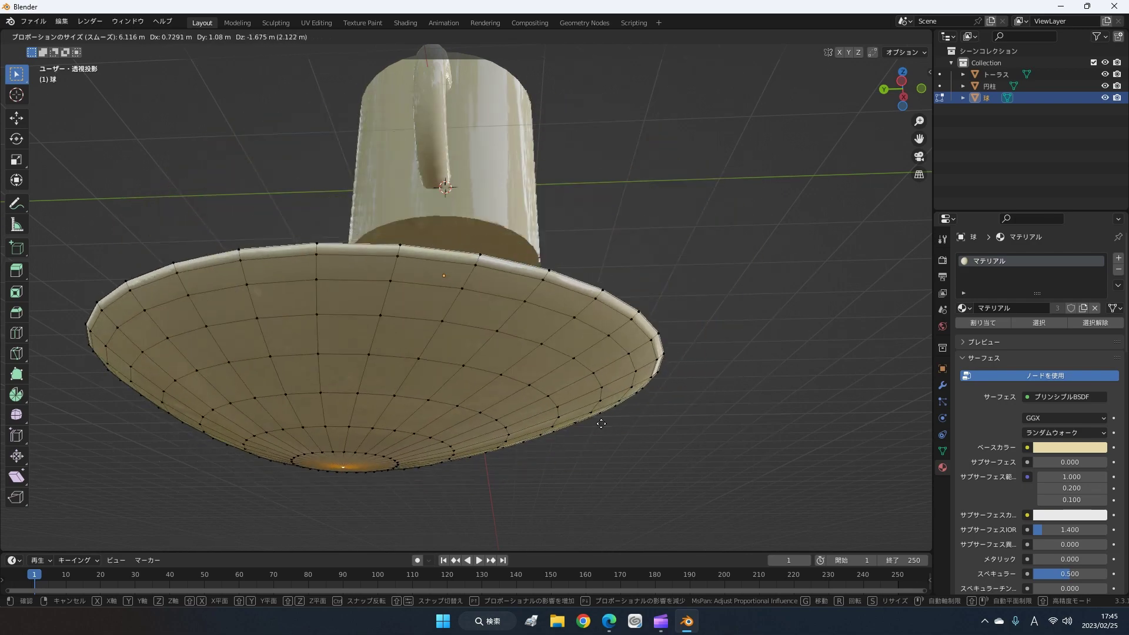
scroll(452, 406, up, 1)
scroll(482, 388, up, 1)
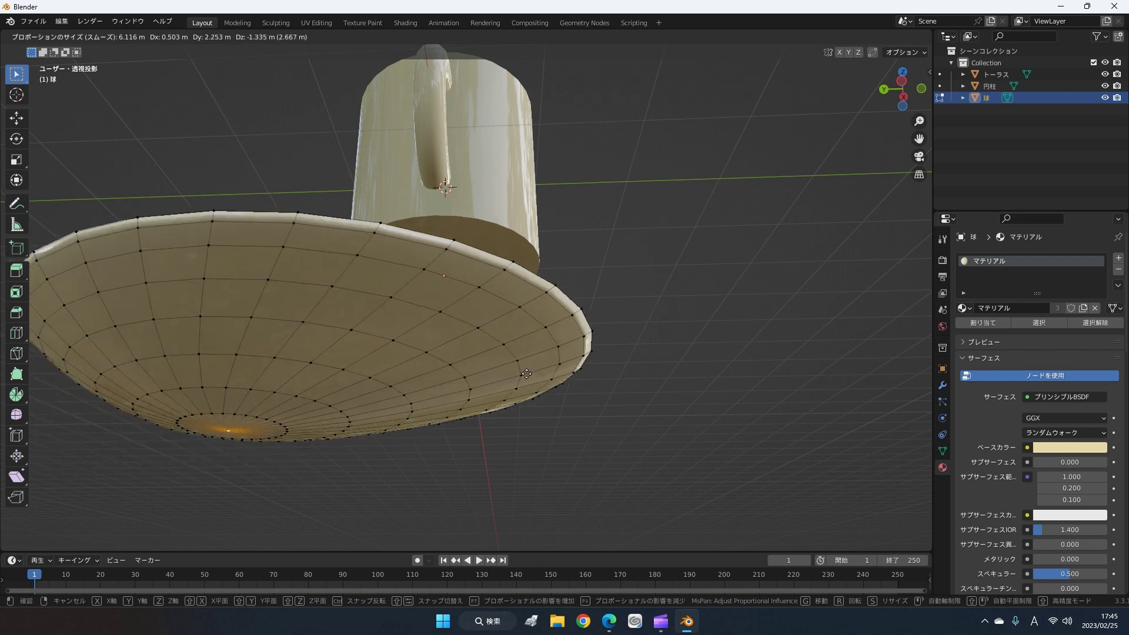
scroll(512, 373, up, 2)
scroll(541, 356, up, 1)
scroll(582, 343, up, 4)
scroll(616, 332, up, 2)
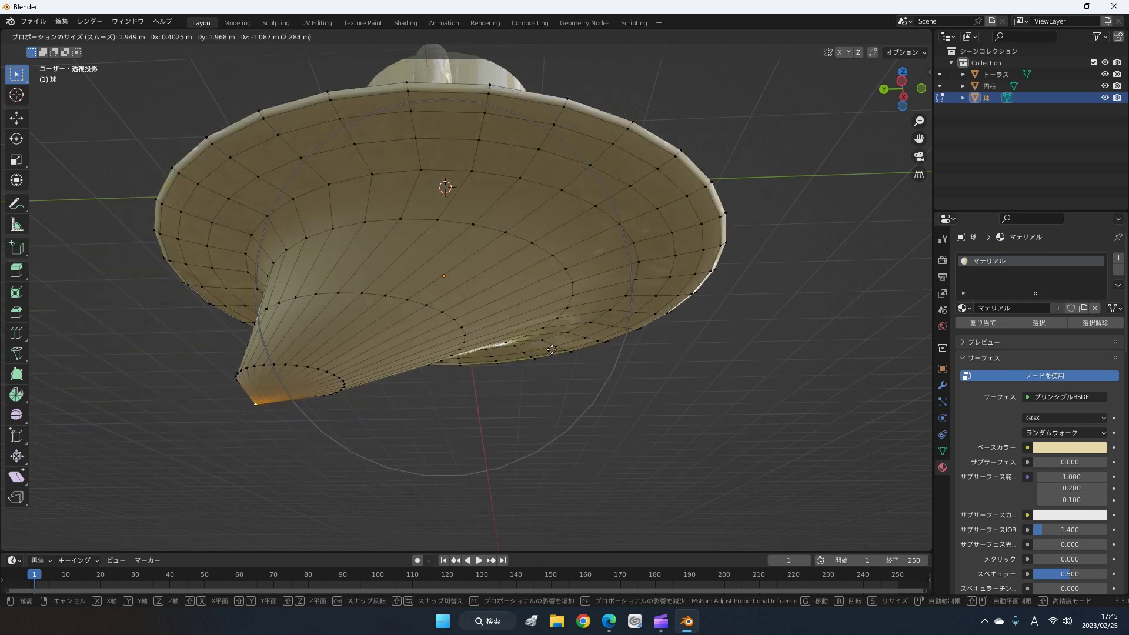
scroll(650, 322, up, 2)
scroll(669, 291, down, 3)
scroll(711, 264, down, 2)
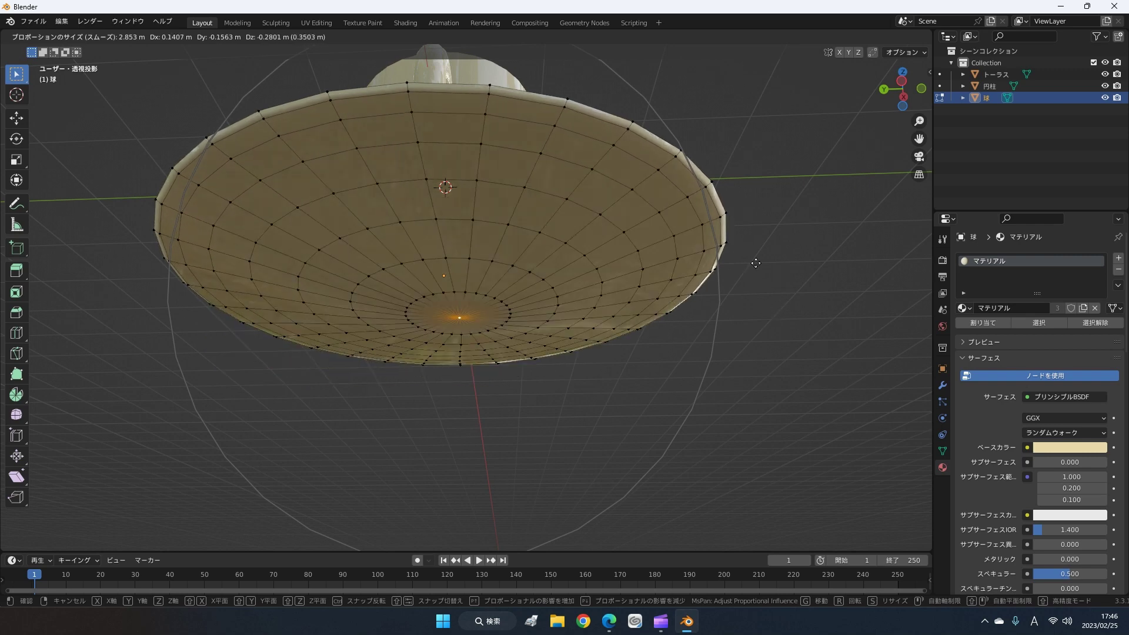
key(g)
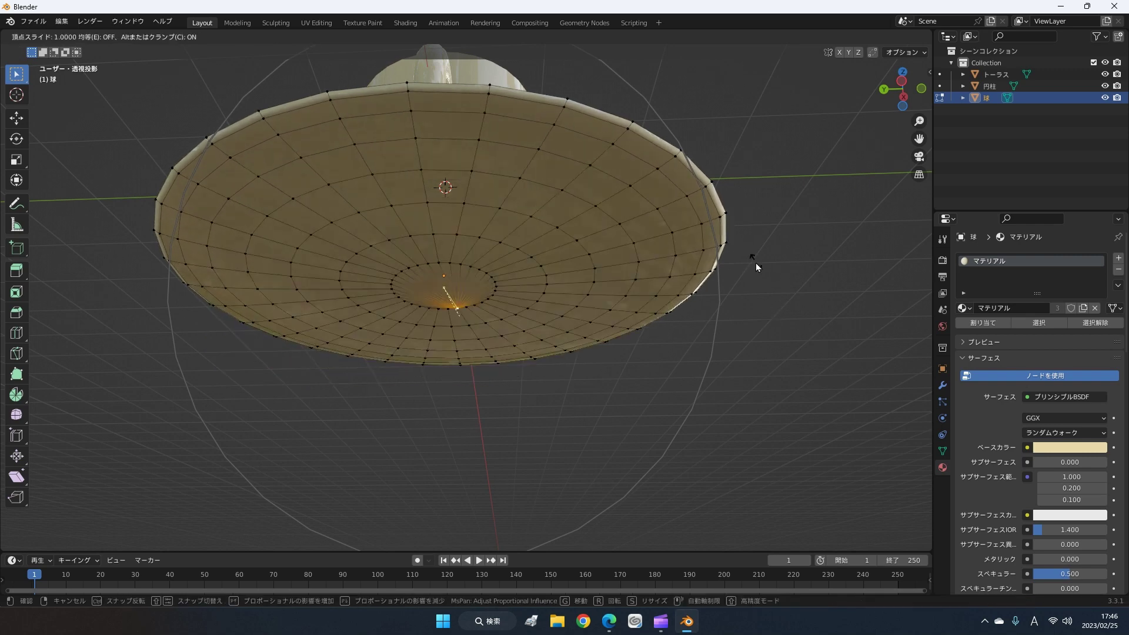
right_click(735, 289)
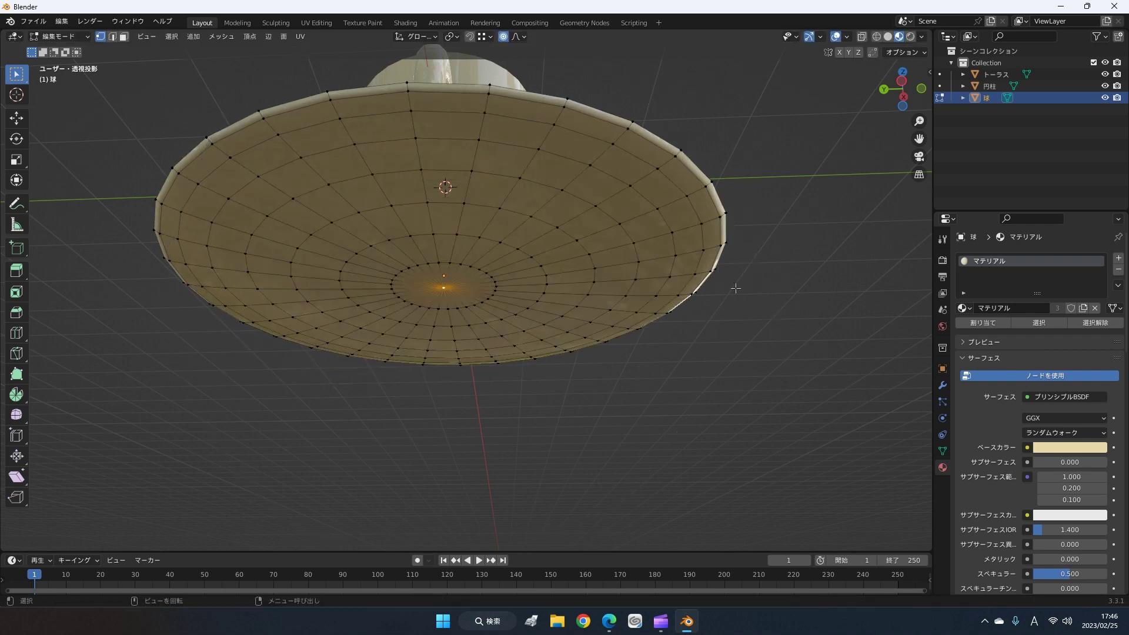
- Push the centre down along Z with a 2.853 m proportional falloff, then return to Object Mode
key(g)
key(z)
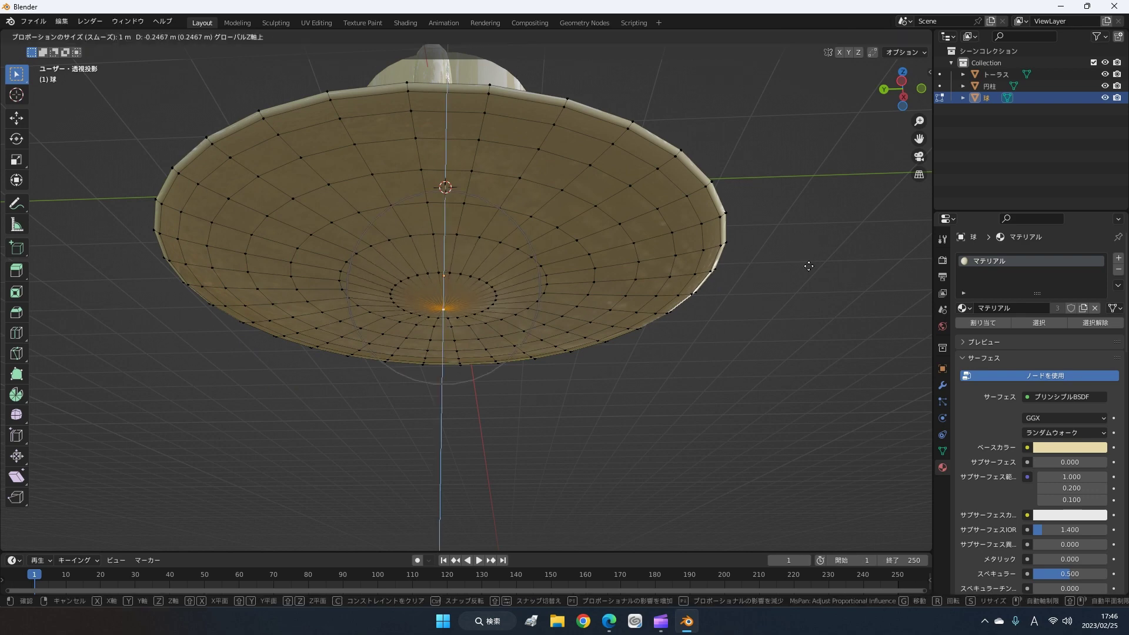
scroll(806, 271, down, 2)
scroll(807, 272, down, 2)
scroll(805, 272, down, 2)
scroll(805, 272, down, 3)
scroll(805, 272, down, 1)
scroll(804, 274, down, 1)
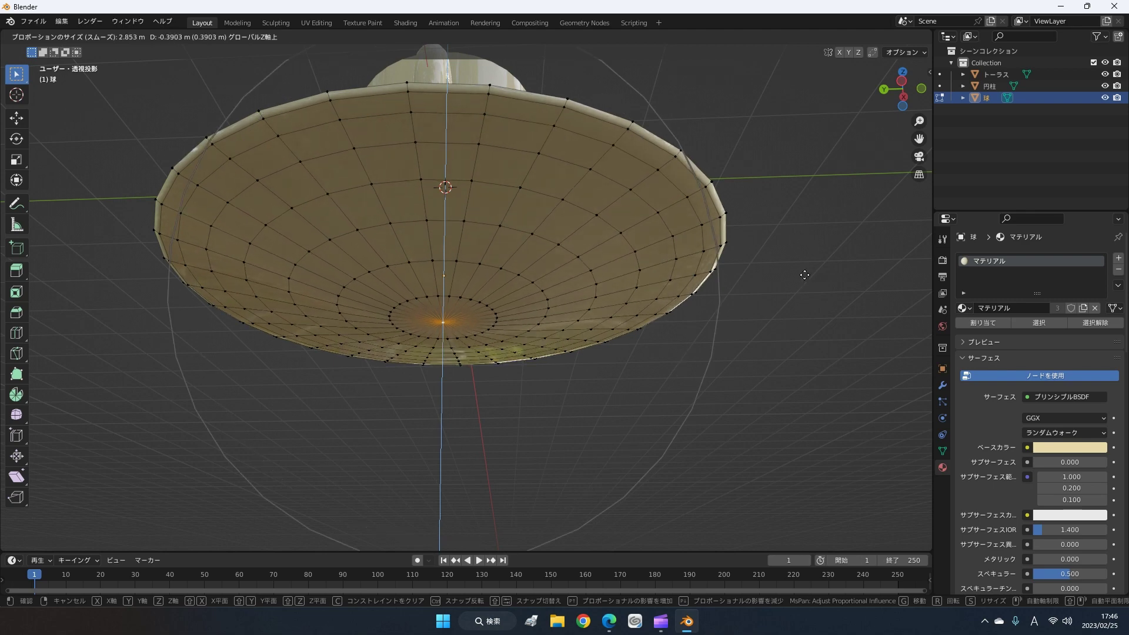
click(804, 274)
mouse_move(804, 275)
middle_down()
mouse_move(821, 300)
mouse_move(768, 372)
mouse_move(795, 332)
mouse_move(713, 351)
mouse_move(708, 283)
mouse_move(705, 347)
middle_up()
key(Tab)
- Orbit around the mug and saucer to check the gap beneath the mug
middle_drag(738, 360, 768, 353)
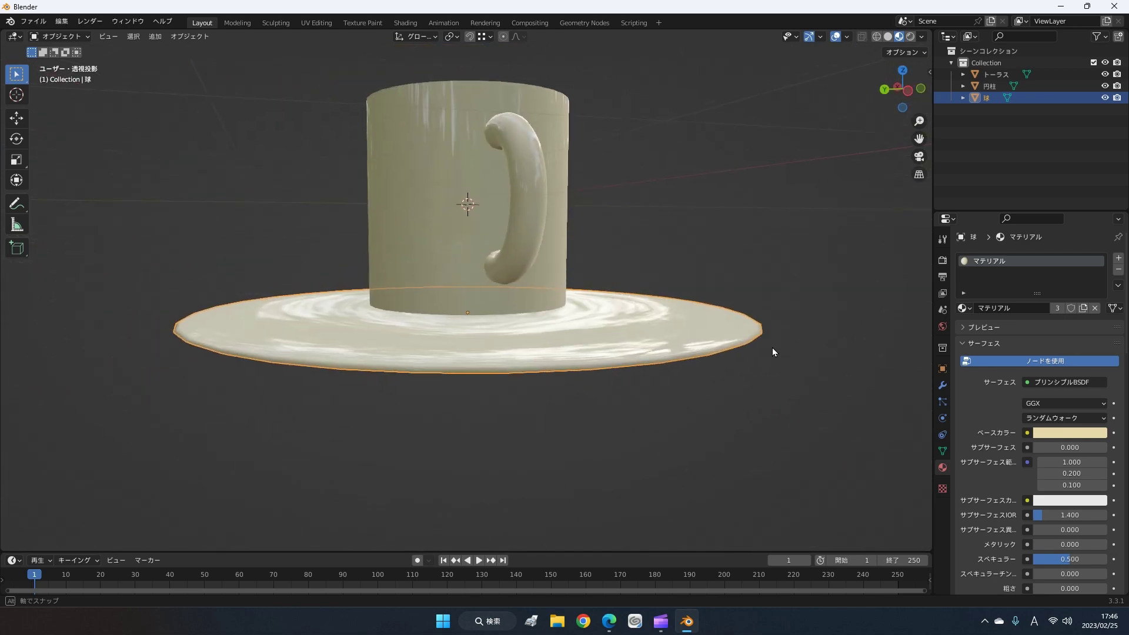
scroll(764, 347, up, 3)
scroll(757, 341, up, 3)
scroll(584, 327, down, 2)
scroll(584, 327, down, 3)
mouse_move(585, 327)
middle_down()
mouse_move(475, 317)
mouse_move(582, 330)
mouse_move(494, 323)
middle_up()
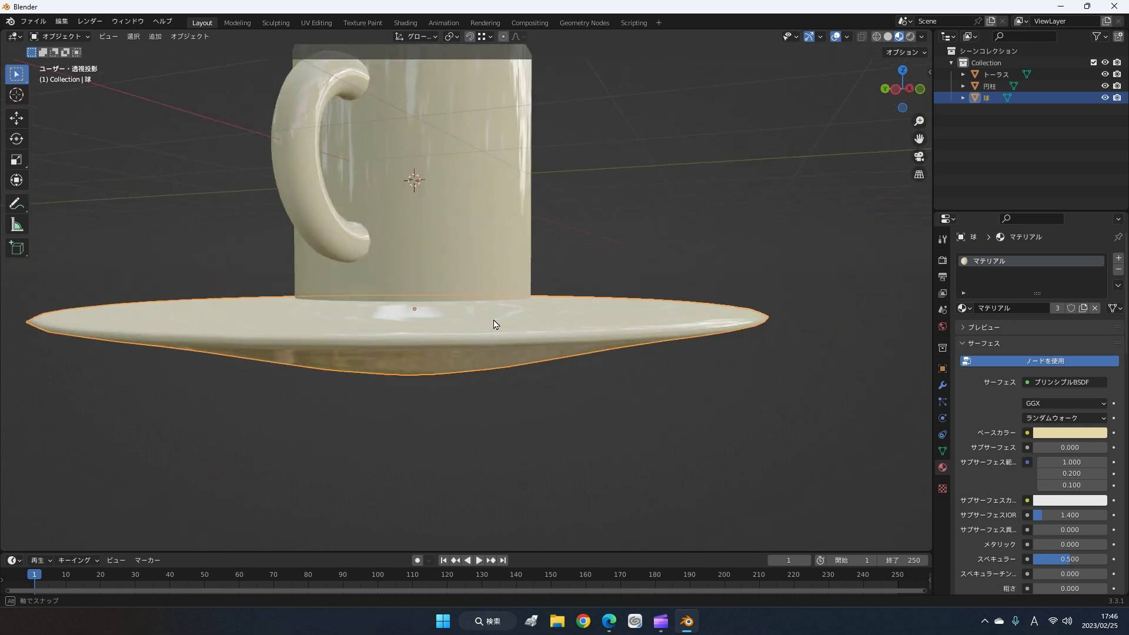
mouse_move(647, 333)
middle_down()
mouse_move(748, 335)
mouse_move(805, 354)
middle_up()
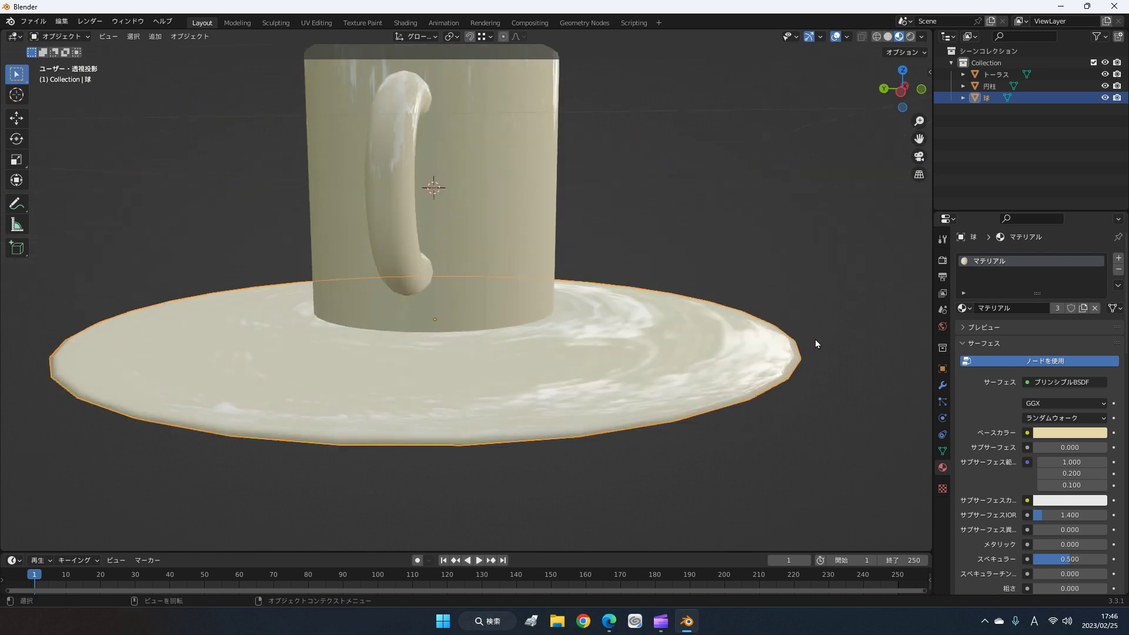
- Raise the saucer about 0.2 m along Z so it sits right under the mug
key(g)
key(z)
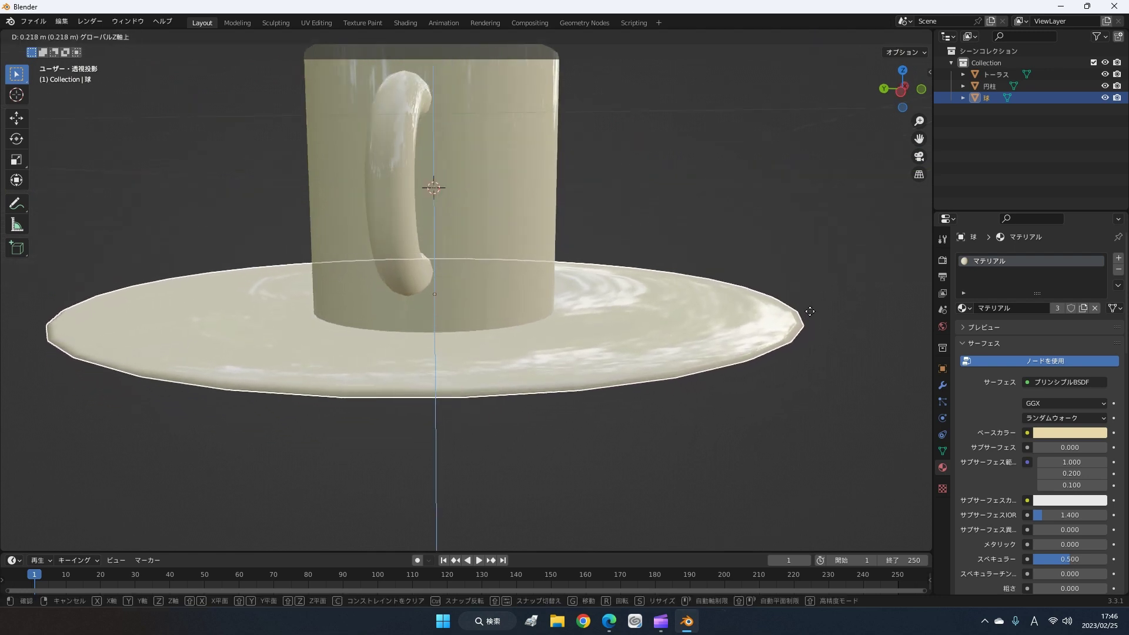
click(609, 365)
mouse_move(608, 364)
middle_down()
mouse_move(459, 375)
mouse_move(559, 391)
mouse_move(707, 337)
middle_up()
mouse_move(703, 381)
middle_down()
mouse_move(818, 374)
mouse_move(612, 393)
mouse_move(536, 416)
mouse_move(763, 438)
mouse_move(781, 385)
mouse_move(758, 401)
mouse_move(731, 374)
mouse_move(730, 404)
mouse_move(768, 340)
middle_up()
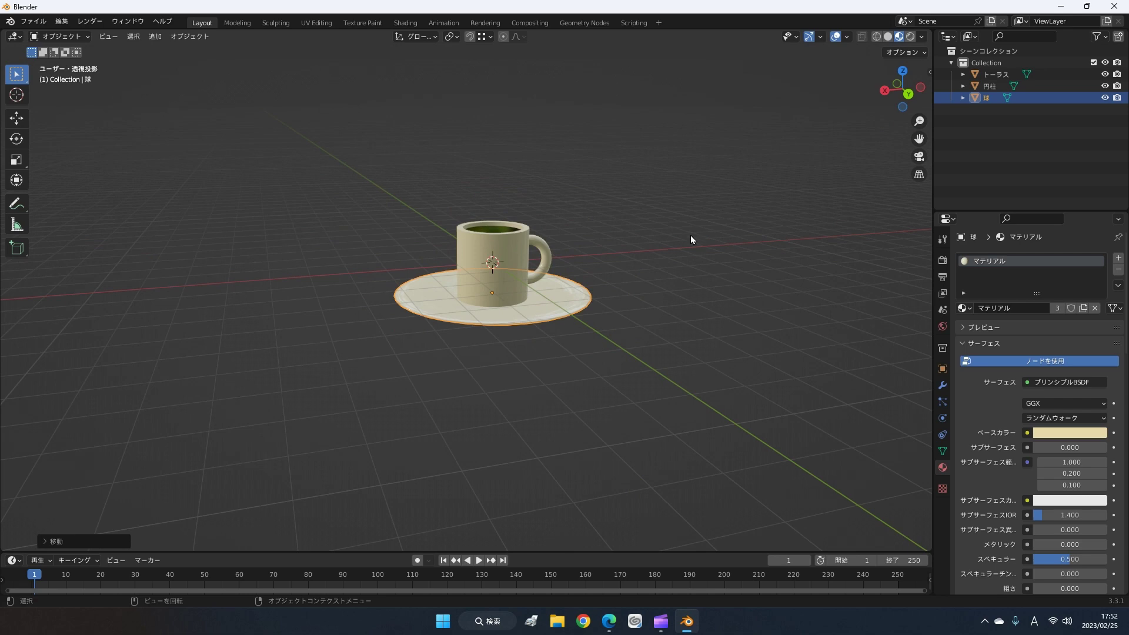
scroll(691, 235, up, 3)
mouse_move(696, 245)
middle_down()
mouse_move(673, 262)
mouse_move(684, 246)
middle_up()
scroll(684, 245, down, 2)
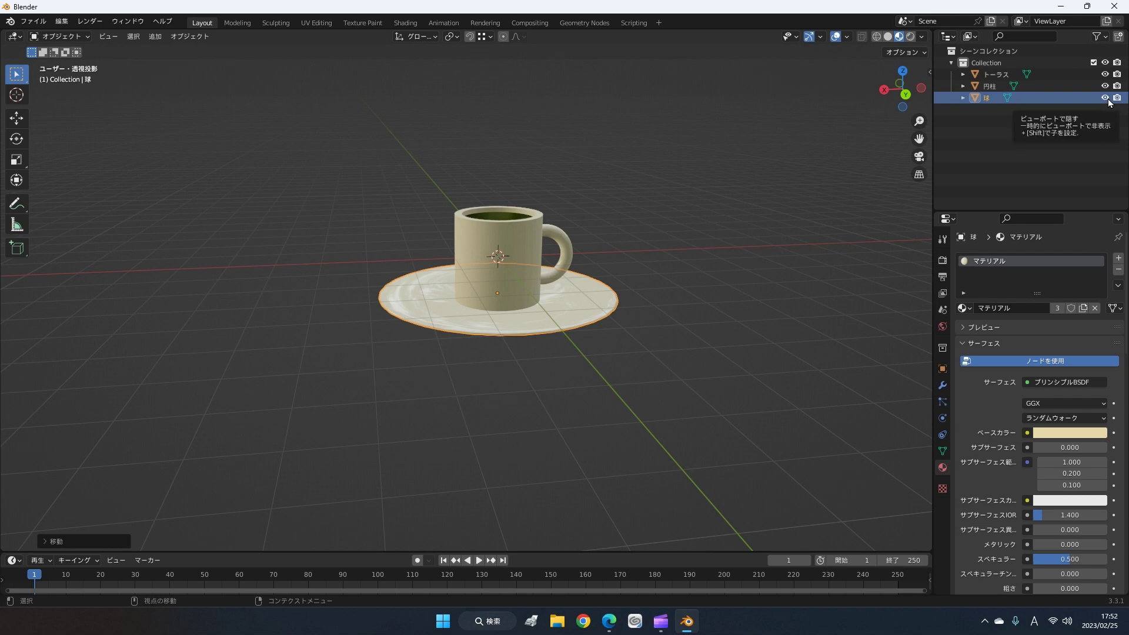
- Hide the saucer and mug body with their outliner eye icons, then show them again
click(1105, 98)
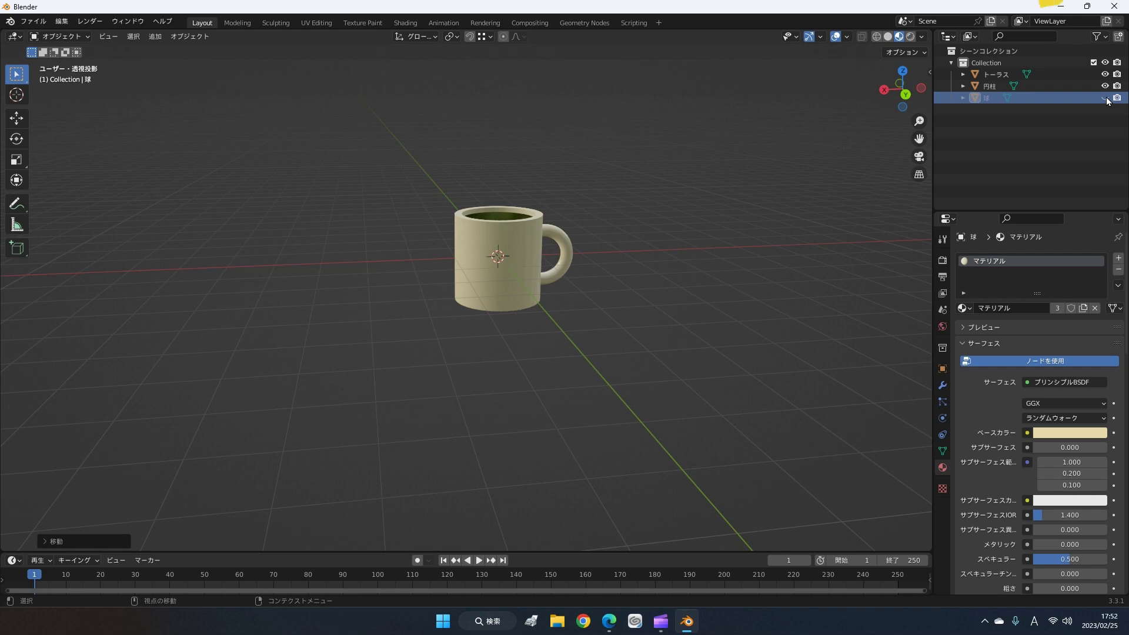
click(1105, 86)
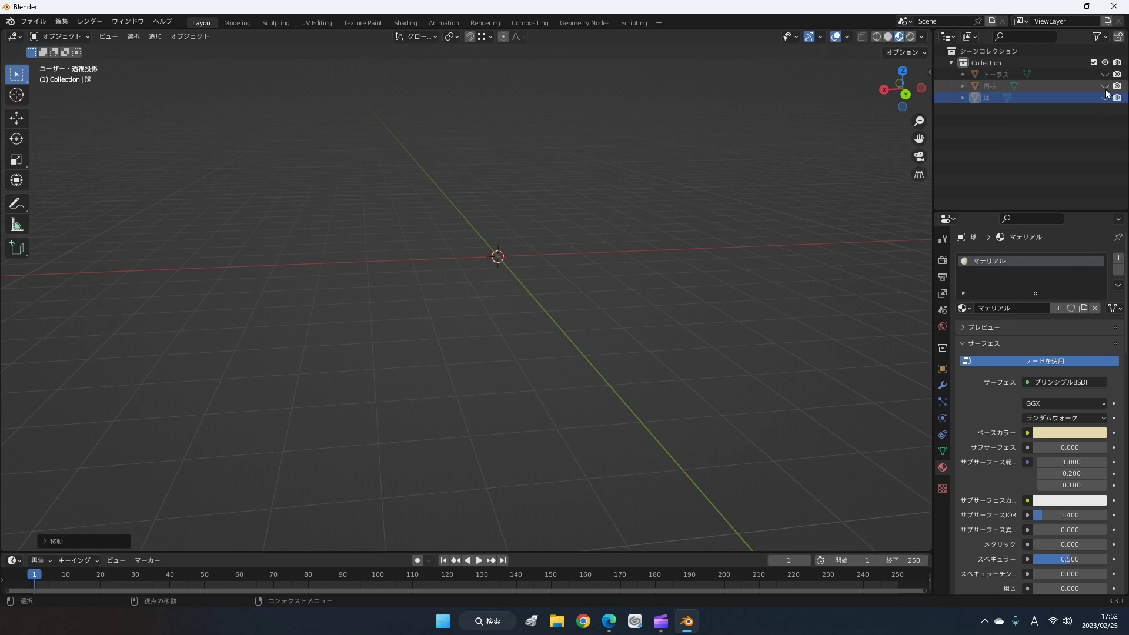
mouse_move(613, 224)
middle_down()
mouse_move(606, 242)
mouse_move(1002, 134)
middle_up()
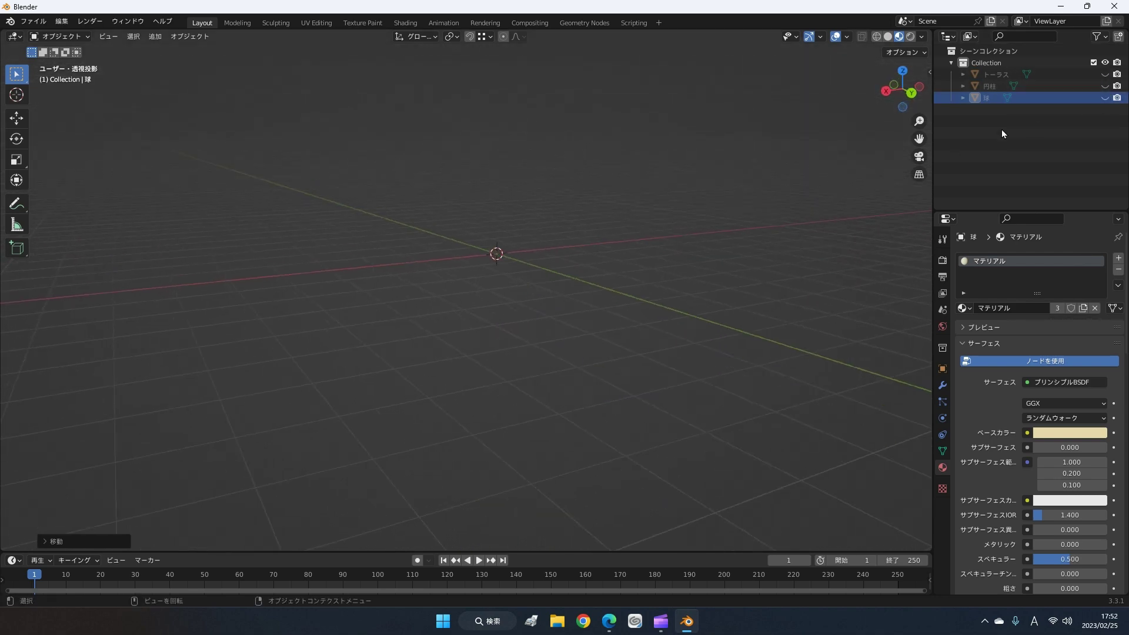
click(1105, 74)
click(1105, 97)
middle_drag(646, 265, 378, 202)
- Hide the mug body and saucer with H, then reveal everything with Alt+H
click(515, 265)
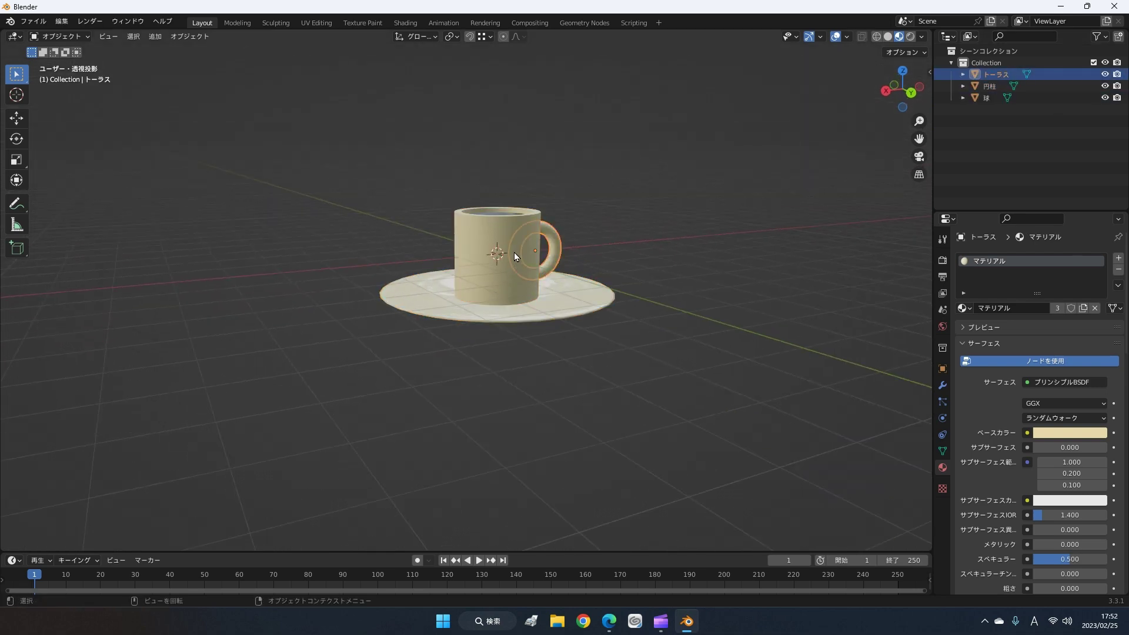
click(485, 227)
key(h)
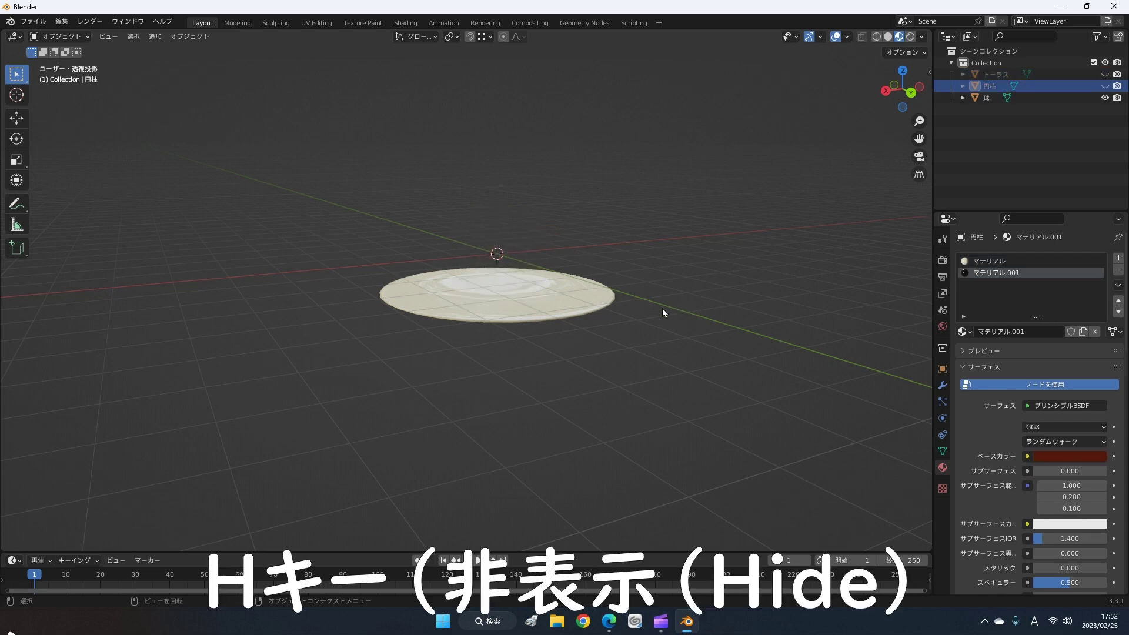
click(570, 294)
key(h)
mouse_move(675, 305)
middle_down()
mouse_move(641, 319)
mouse_move(589, 288)
mouse_move(664, 312)
mouse_move(579, 320)
mouse_move(643, 304)
mouse_move(506, 328)
mouse_move(552, 292)
mouse_move(571, 339)
mouse_move(618, 338)
mouse_move(552, 364)
mouse_move(528, 351)
mouse_move(952, 164)
middle_up()
key(alt+h)
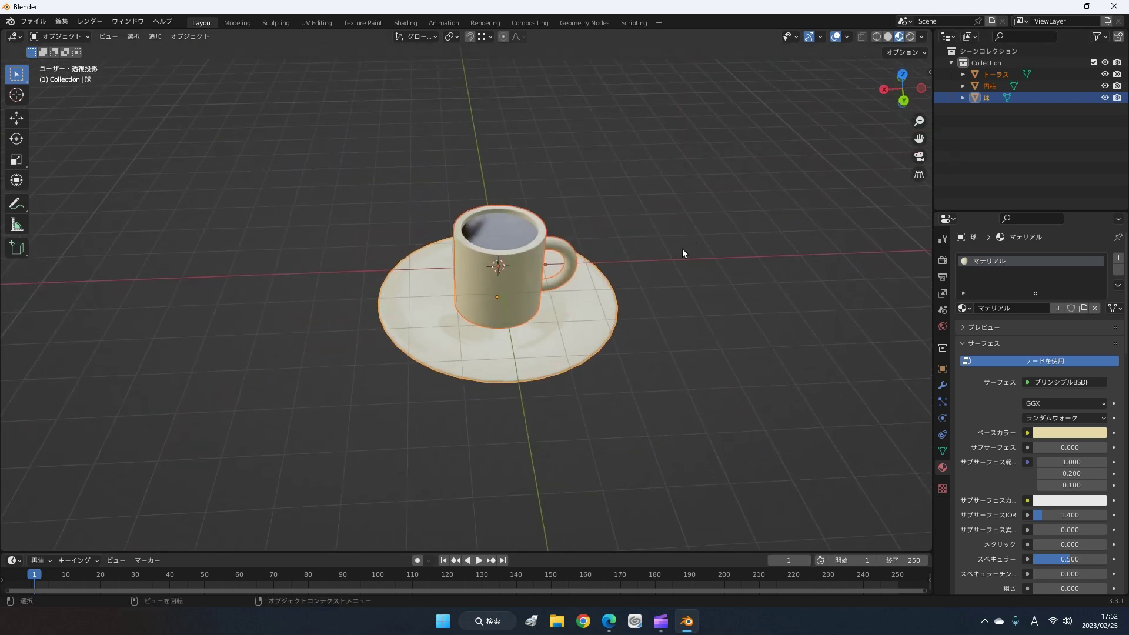
- Hide all objects with H, then restore the saucer, torus handle and mug body via the eye icons
key(h)
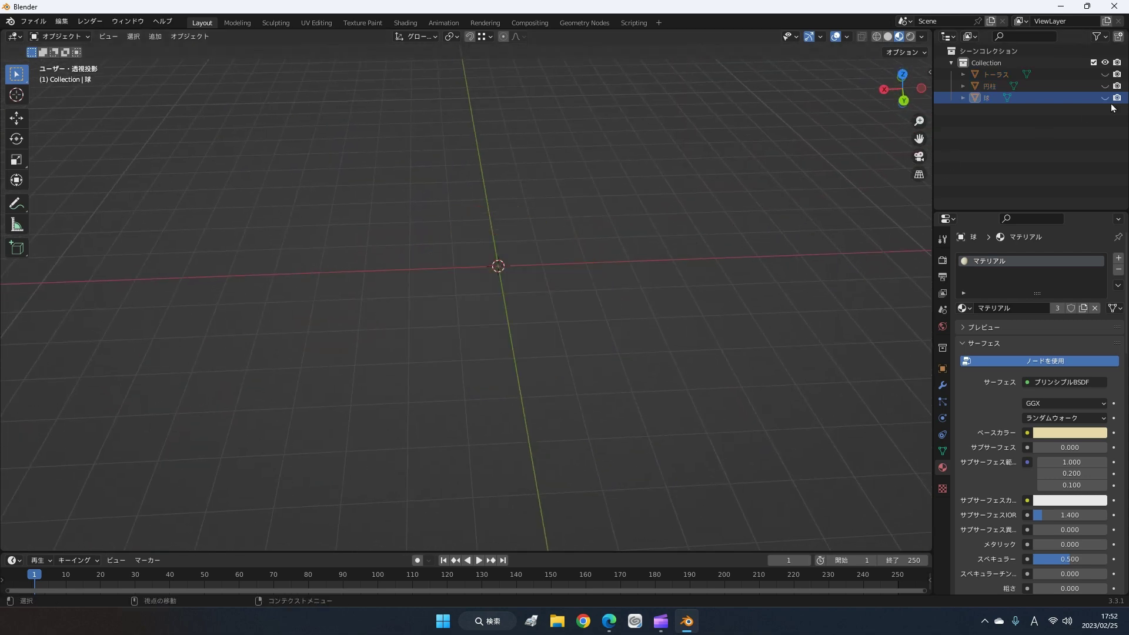
click(1105, 98)
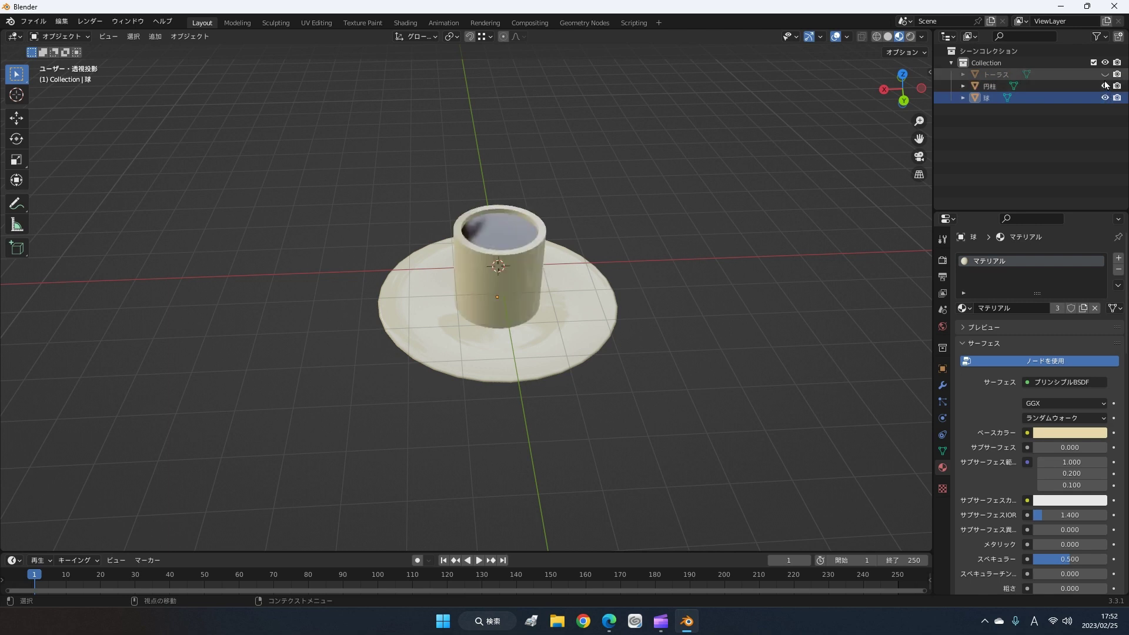
click(1105, 86)
click(1105, 85)
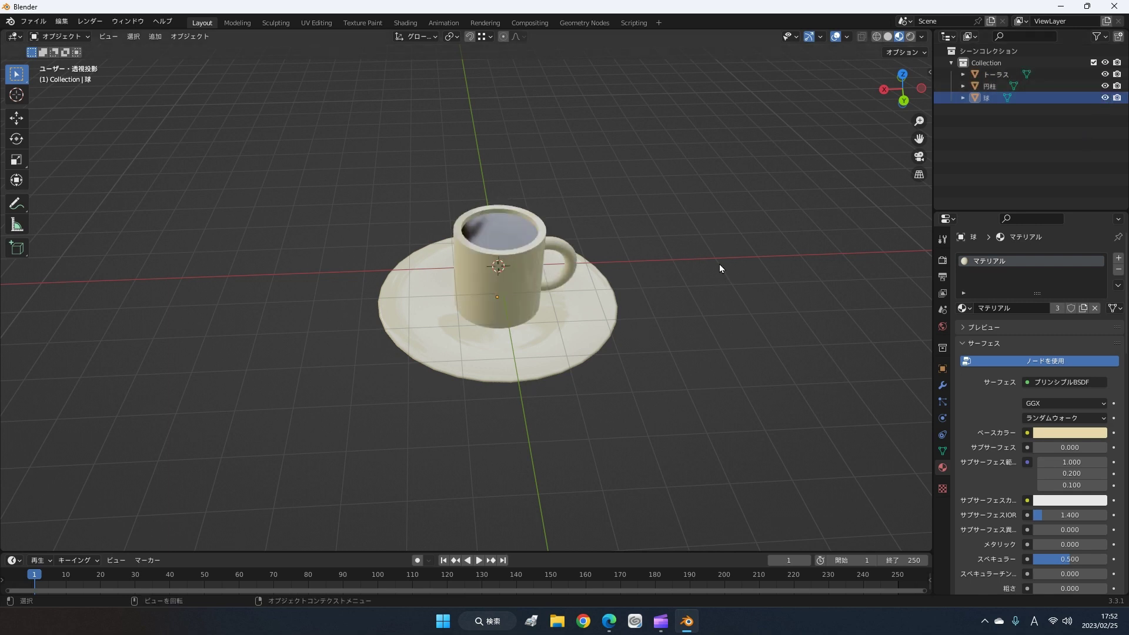
middle_drag(718, 263, 917, 147)
- Hide the handle, mug body and saucer with the outliner eye icons so the viewport looks empty
click(1105, 74)
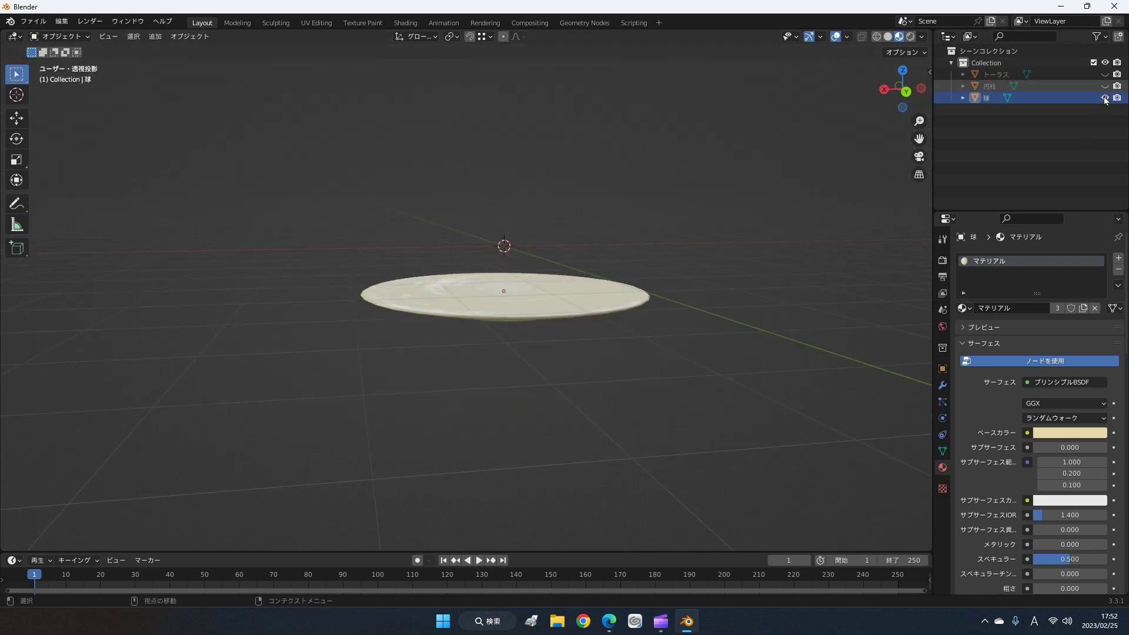
click(1105, 98)
mouse_move(809, 143)
middle_down()
mouse_move(775, 218)
mouse_move(778, 173)
mouse_move(756, 168)
mouse_move(773, 169)
middle_up()
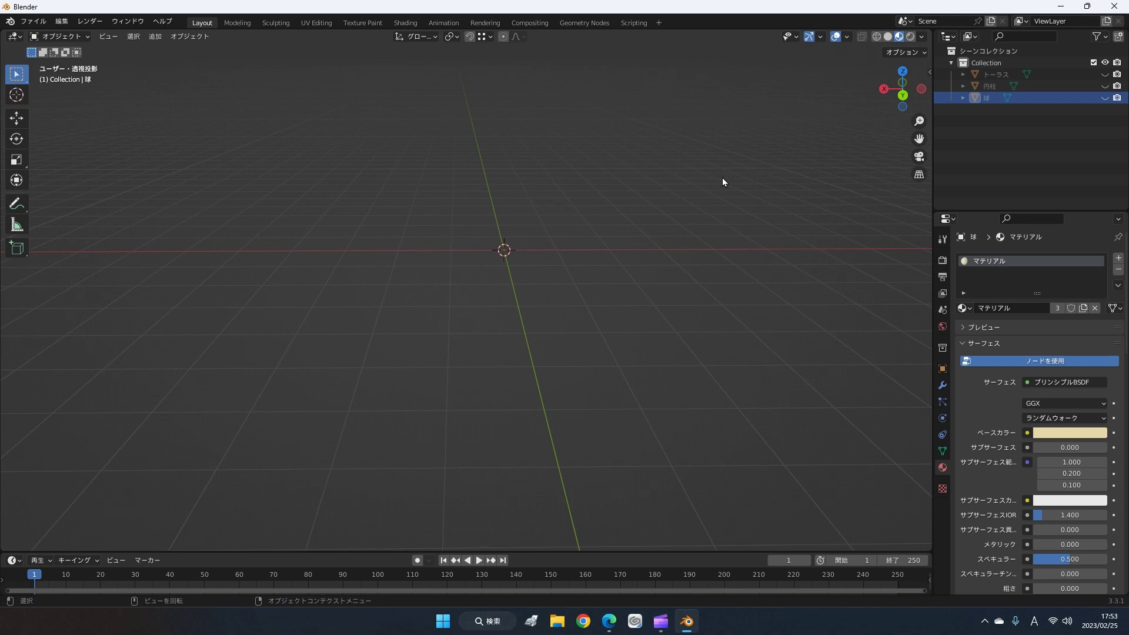
middle_drag(665, 249, 665, 251)
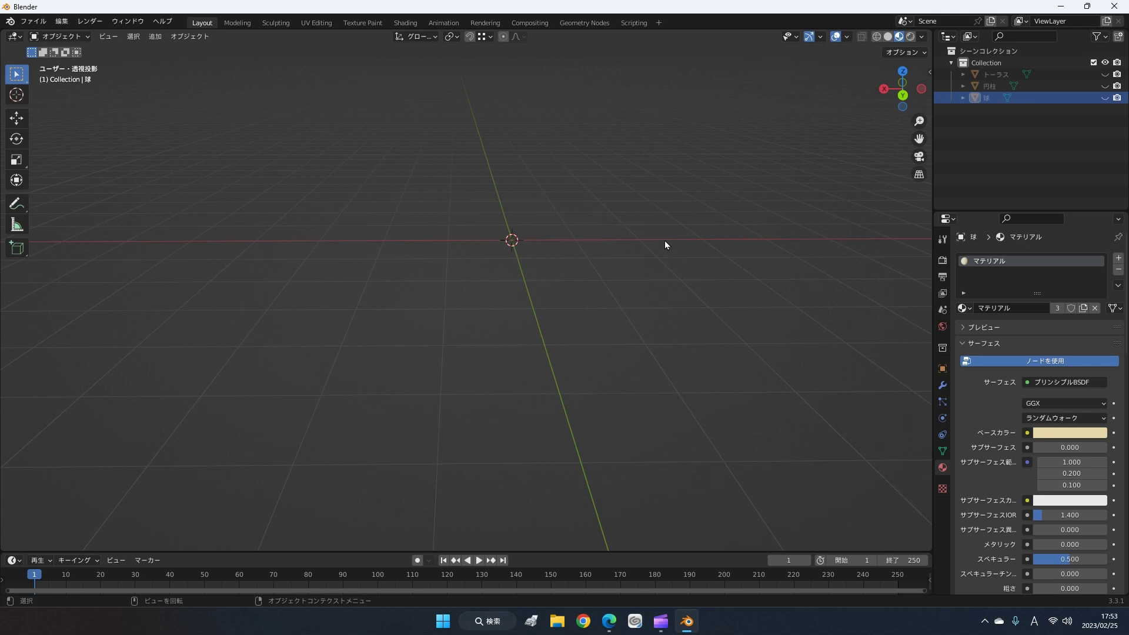
key(shift+a)
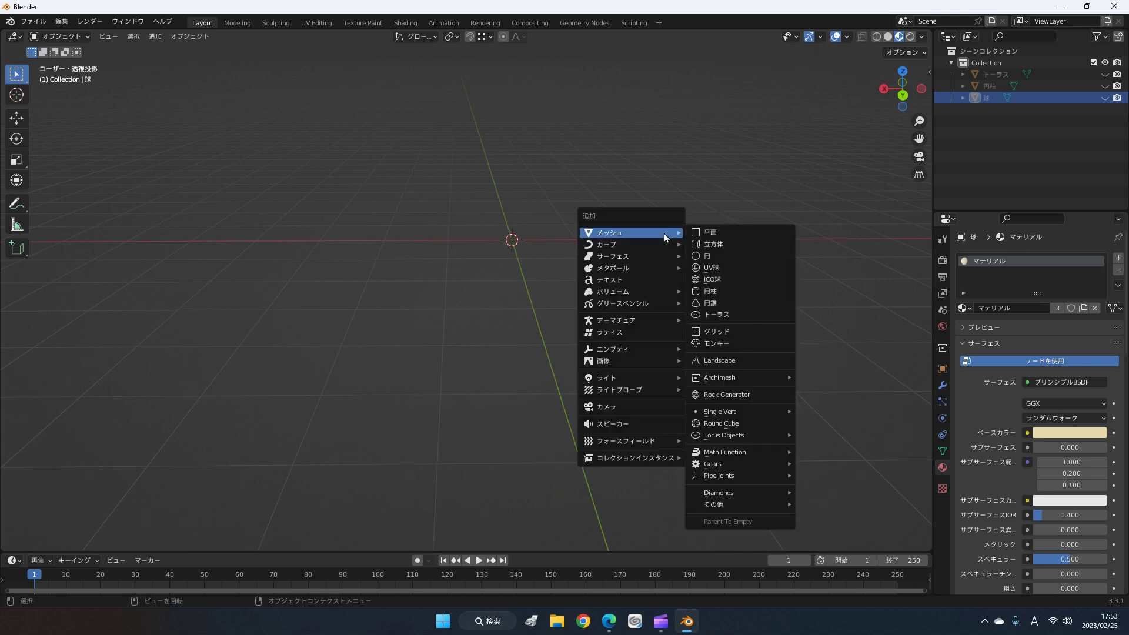
- Add a UV sphere at the 3D cursor and check its transform values in the N panel
click(716, 267)
mouse_move(716, 265)
middle_down()
mouse_move(711, 221)
mouse_move(708, 251)
mouse_move(723, 200)
mouse_move(723, 244)
mouse_move(703, 287)
mouse_move(713, 240)
mouse_move(706, 256)
middle_up()
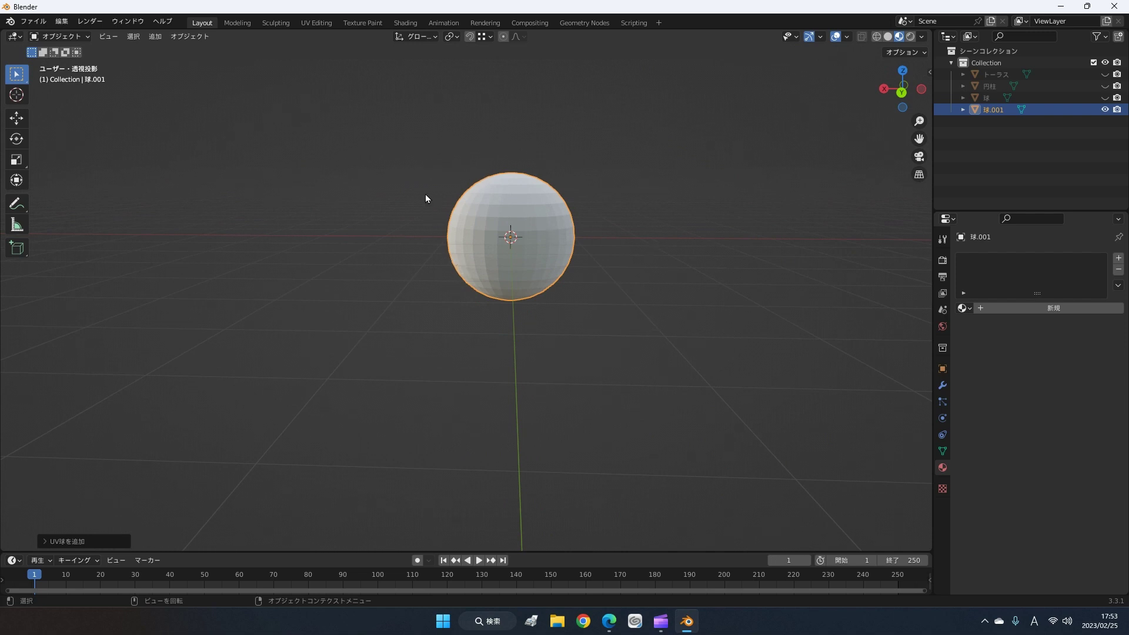
middle_drag(728, 234, 727, 257)
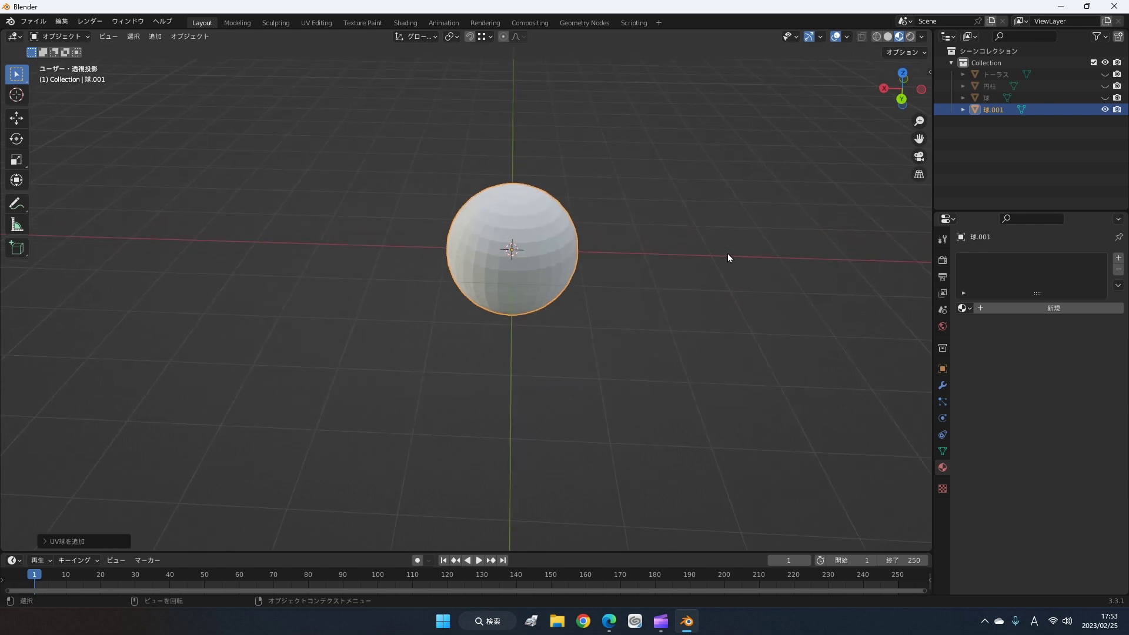
key(n)
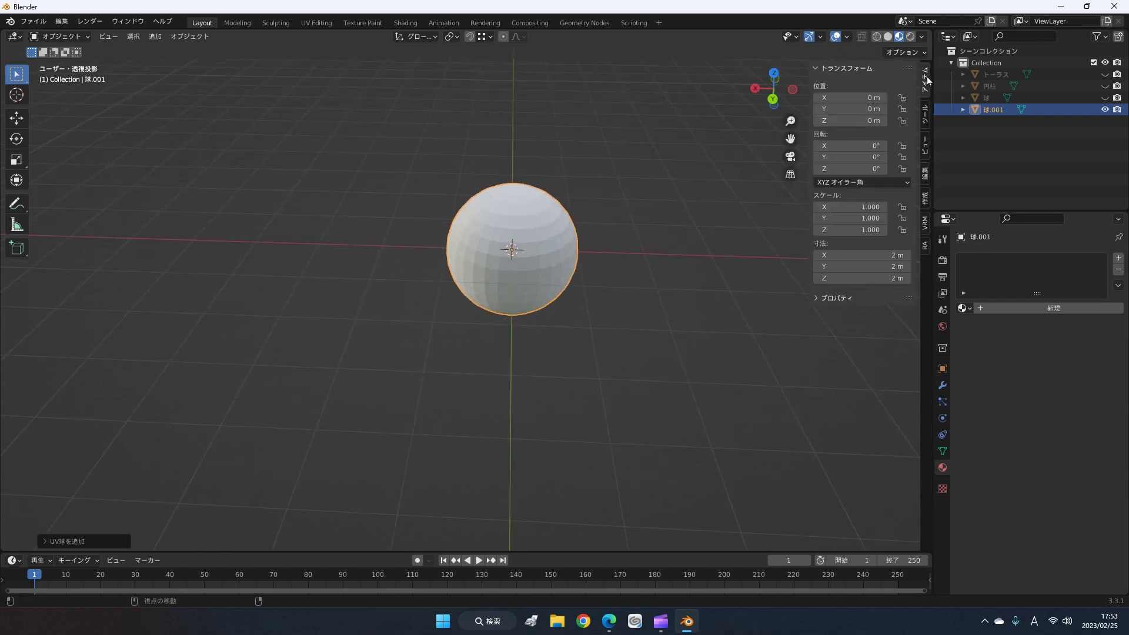
key(n)
mouse_move(631, 420)
middle_down()
mouse_move(643, 389)
mouse_move(651, 411)
middle_up()
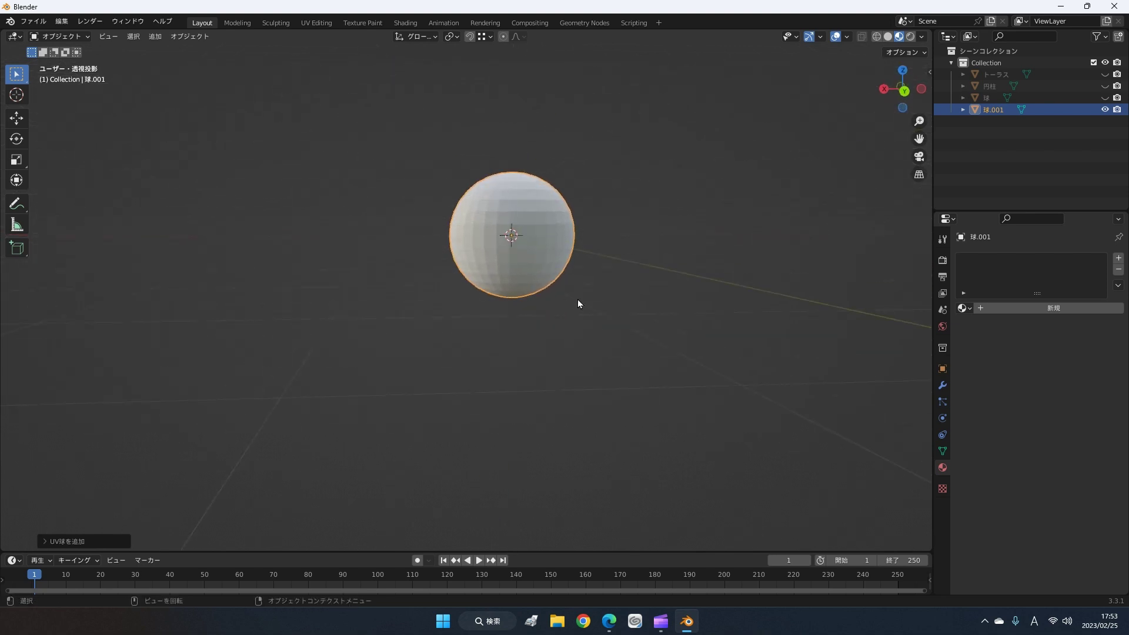
middle_drag(578, 298, 571, 332)
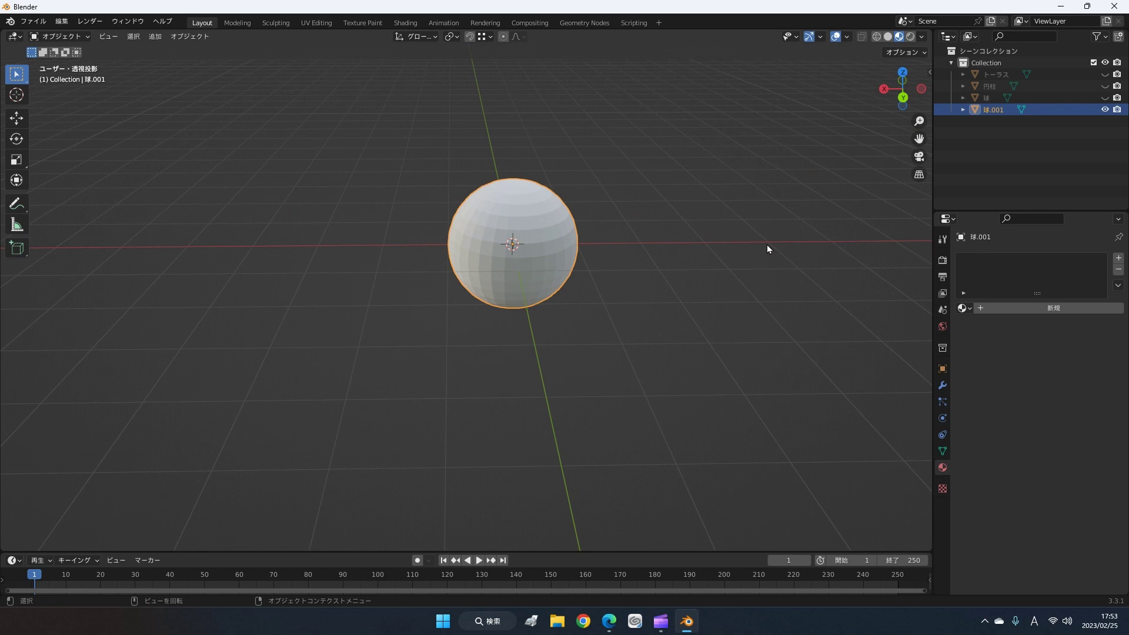
- Scale the sphere down to about 0.33 with two S adjustments and frame it with numpad period
key(s)
click(597, 250)
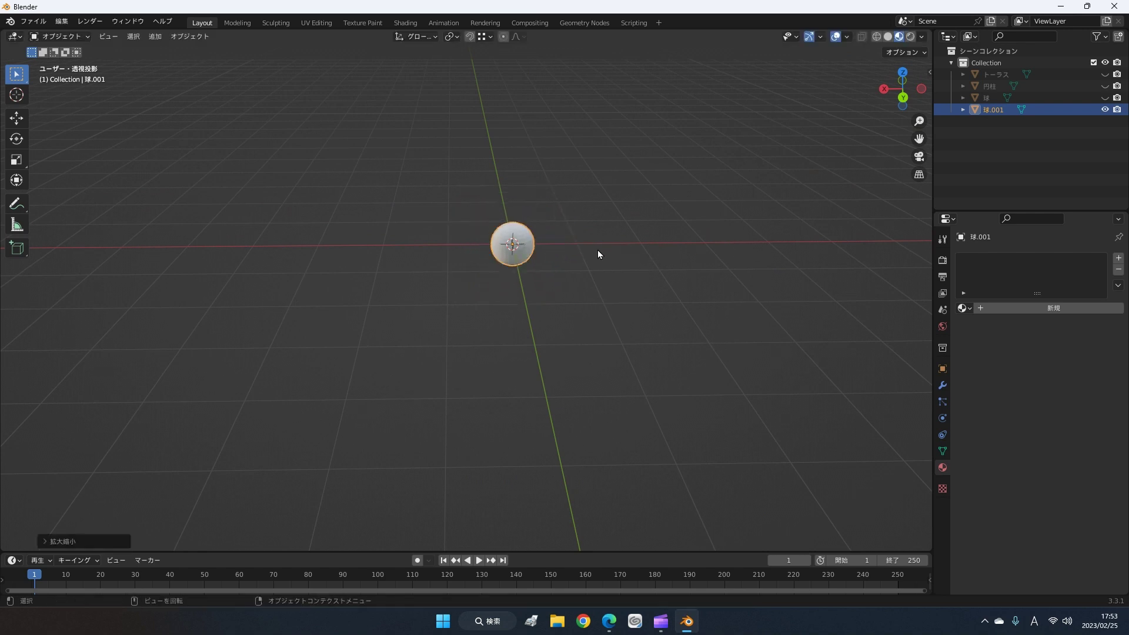
middle_drag(631, 297, 637, 297)
key(s)
click(688, 265)
mouse_move(687, 266)
middle_down()
mouse_move(644, 277)
mouse_move(690, 223)
mouse_move(696, 247)
mouse_move(669, 254)
middle_up()
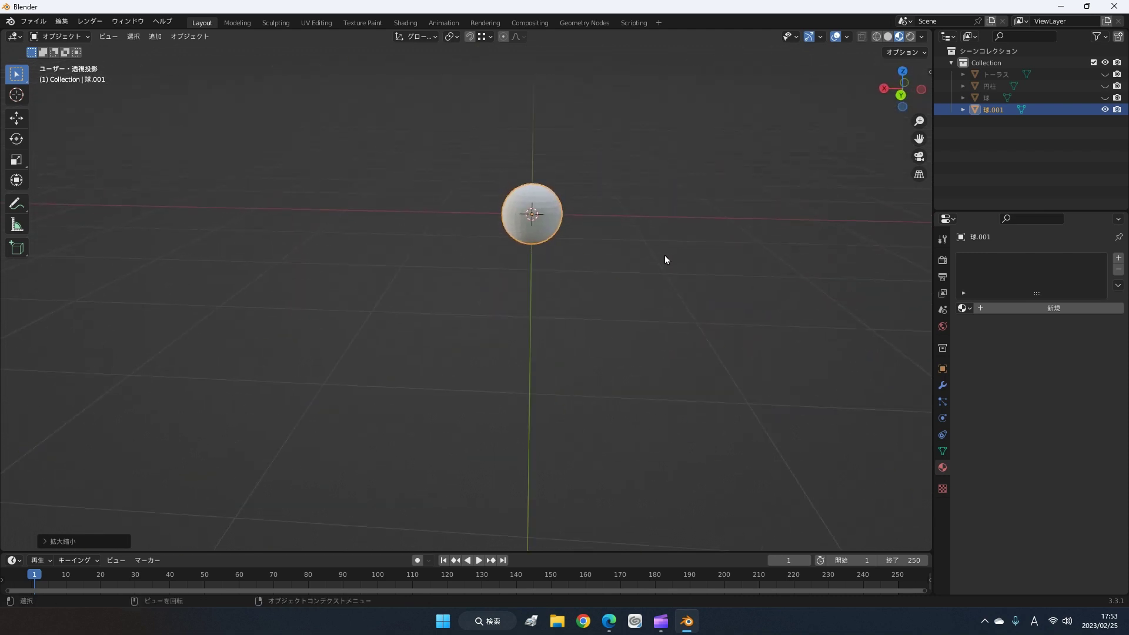
key(KP_Decimal)
- Zoom and orbit around the shrunken sphere, ending near a front view
scroll(563, 346, down, 3)
scroll(546, 381, down, 2)
mouse_move(546, 384)
middle_down()
mouse_move(654, 390)
mouse_move(776, 347)
mouse_move(487, 396)
mouse_move(576, 340)
middle_up()
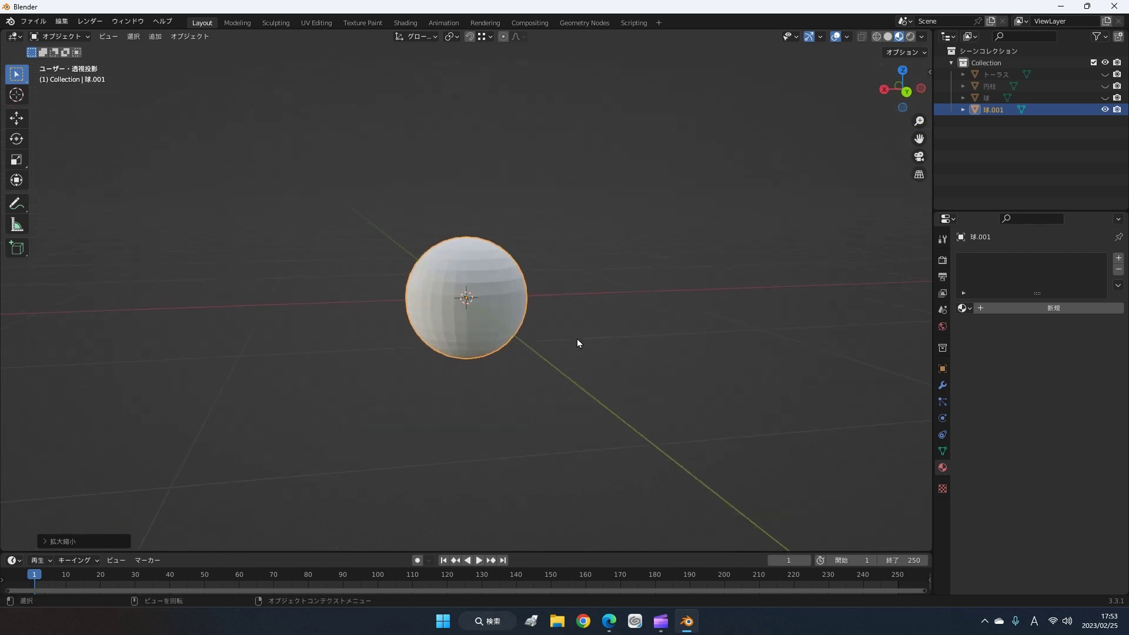
scroll(579, 339, up, 1)
scroll(587, 336, up, 2)
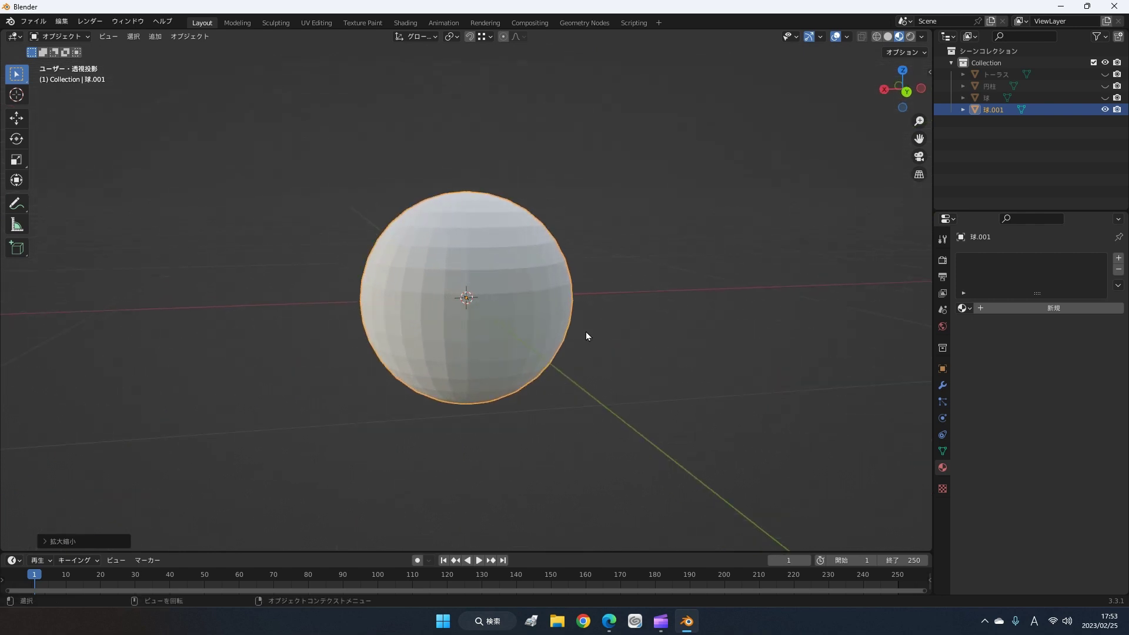
mouse_move(586, 333)
middle_down()
mouse_move(577, 415)
mouse_move(600, 267)
mouse_move(557, 281)
mouse_move(562, 327)
middle_up()
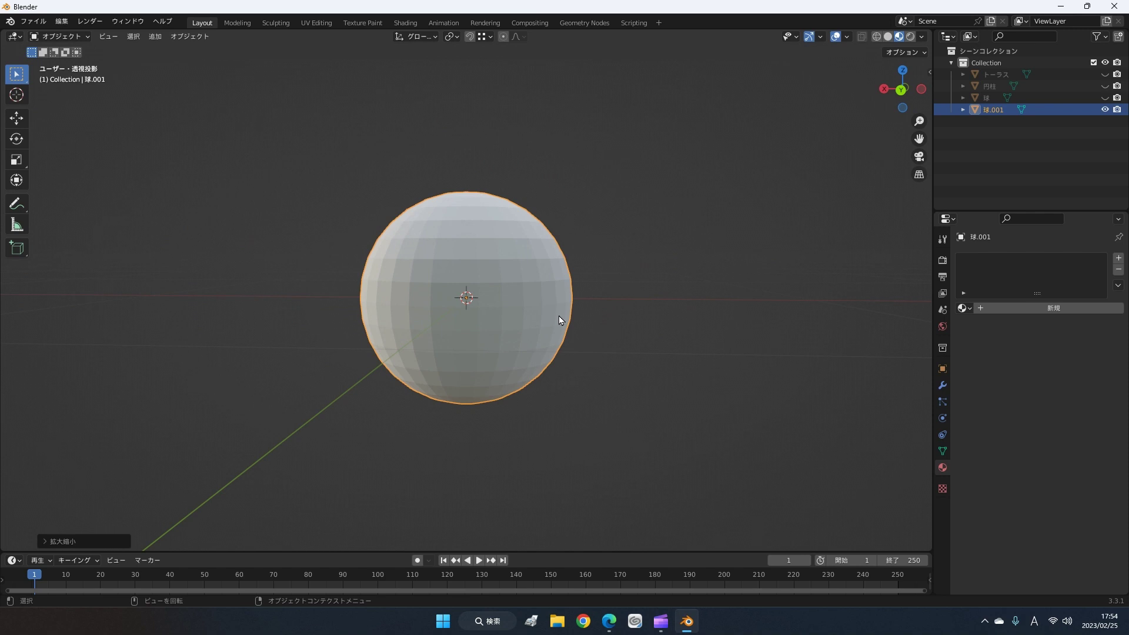
middle_drag(558, 319, 547, 382)
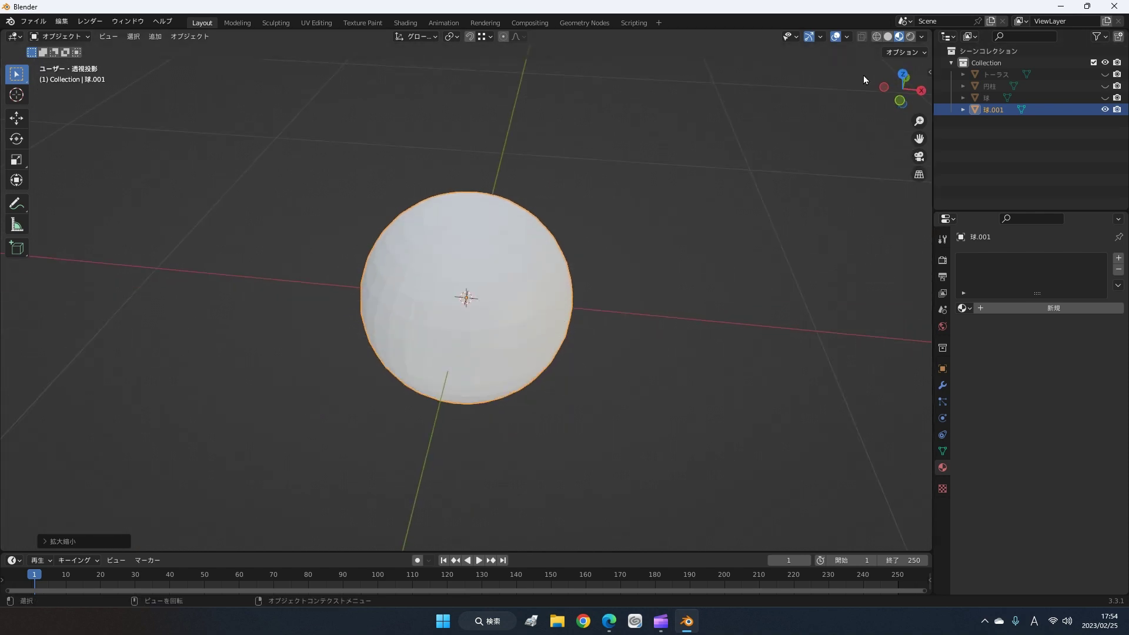
mouse_move(884, 126)
middle_down()
mouse_move(821, 115)
mouse_move(873, 99)
mouse_move(893, 107)
mouse_move(883, 138)
mouse_move(887, 66)
mouse_move(860, 75)
middle_up()
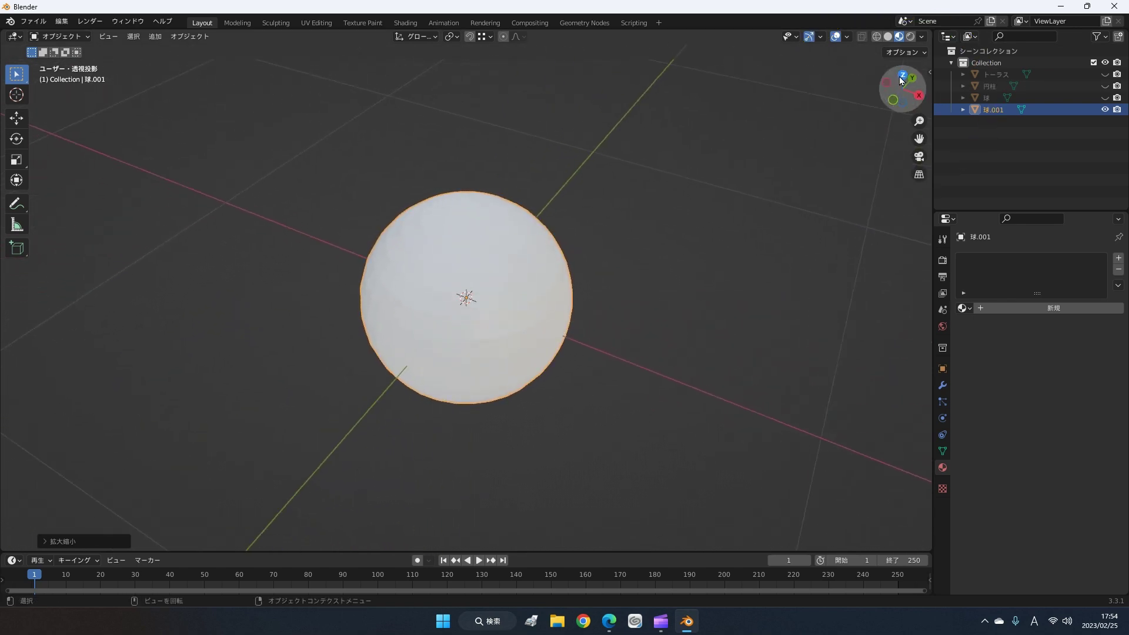
mouse_move(906, 73)
mouse_down()
mouse_move(849, 111)
mouse_move(48, 132)
mouse_move(870, 135)
mouse_up()
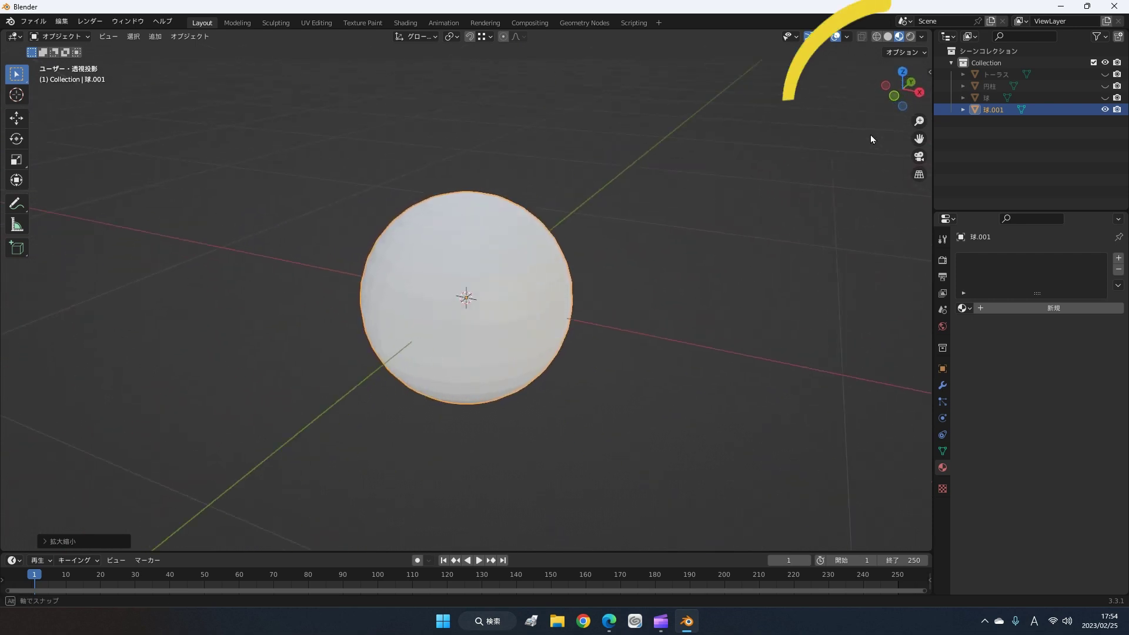
- Try the Left, Front and Back gizmo views, settling on front orthographic with numpad 1
click(886, 90)
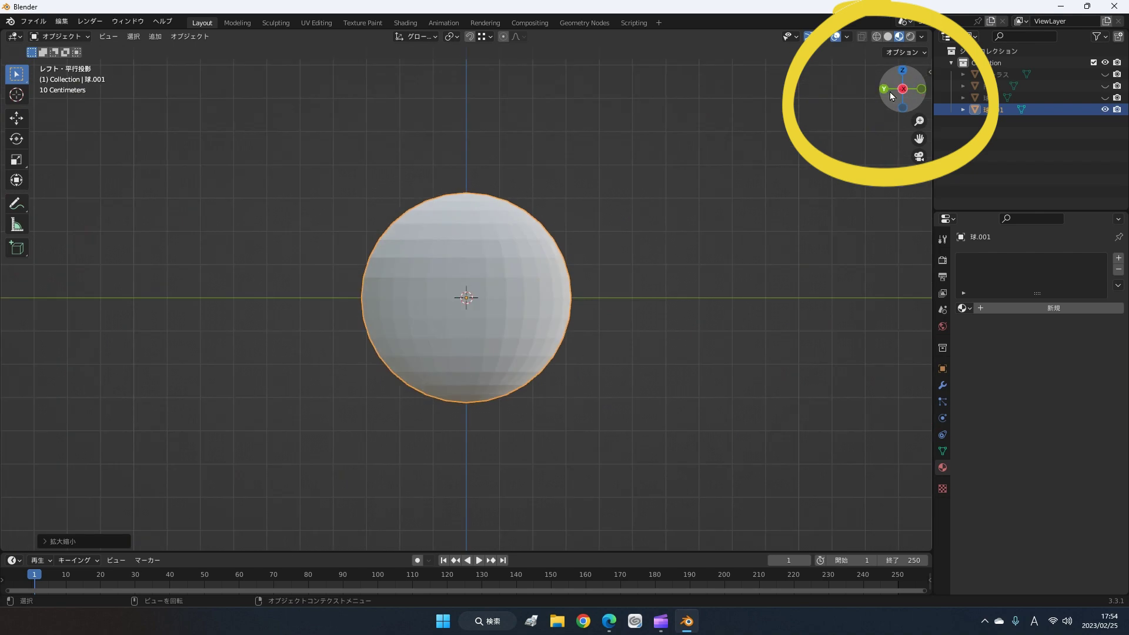
middle_drag(874, 129, 848, 132)
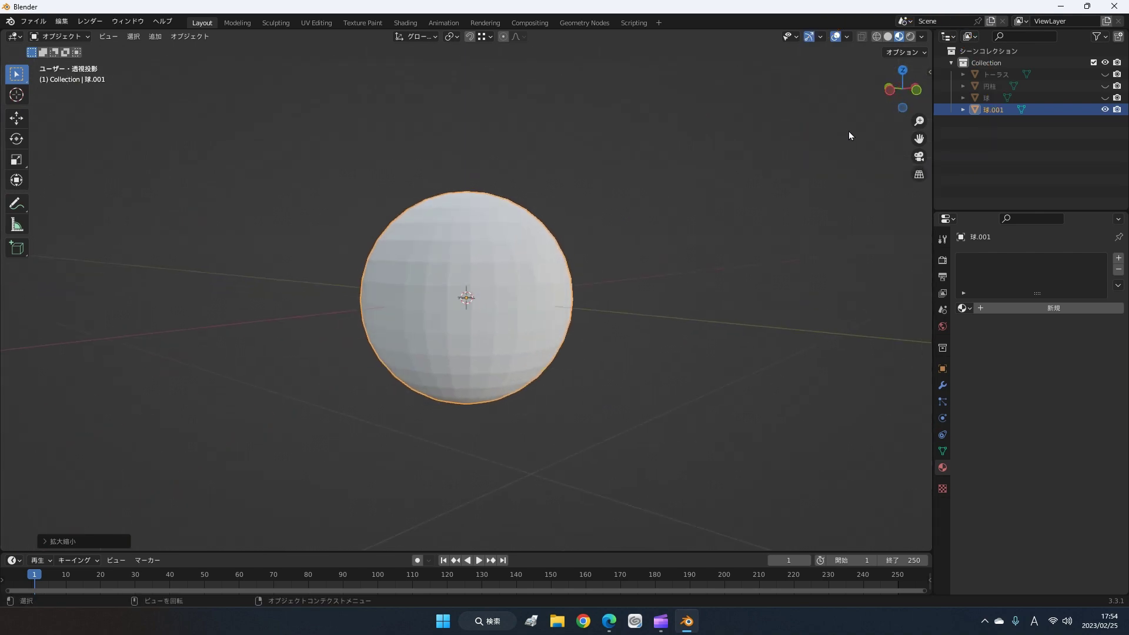
click(919, 92)
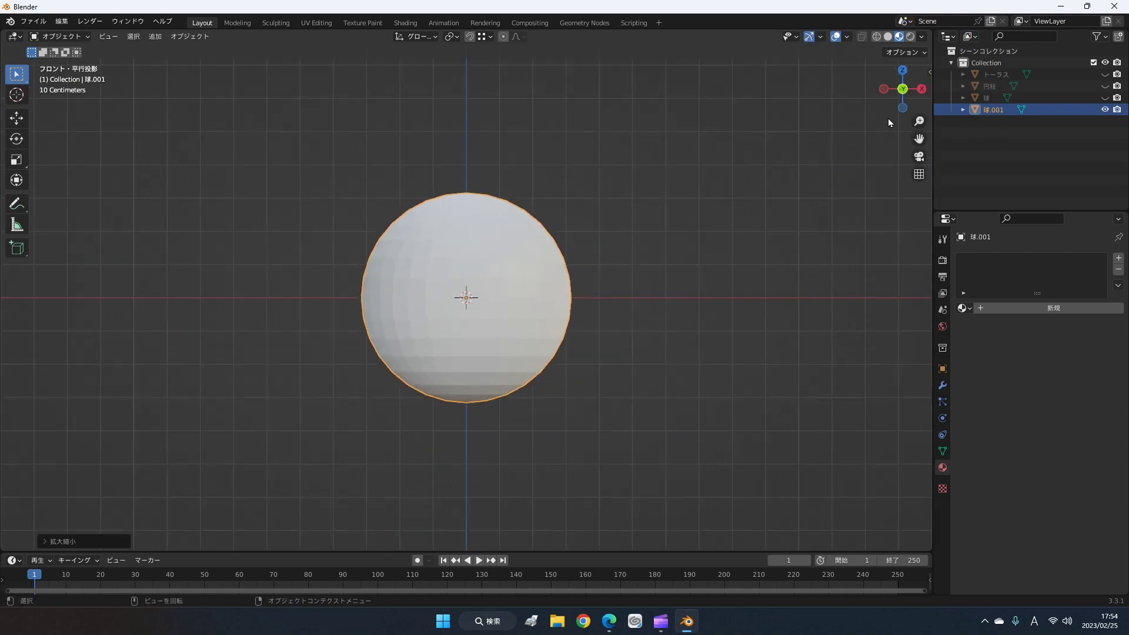
click(905, 92)
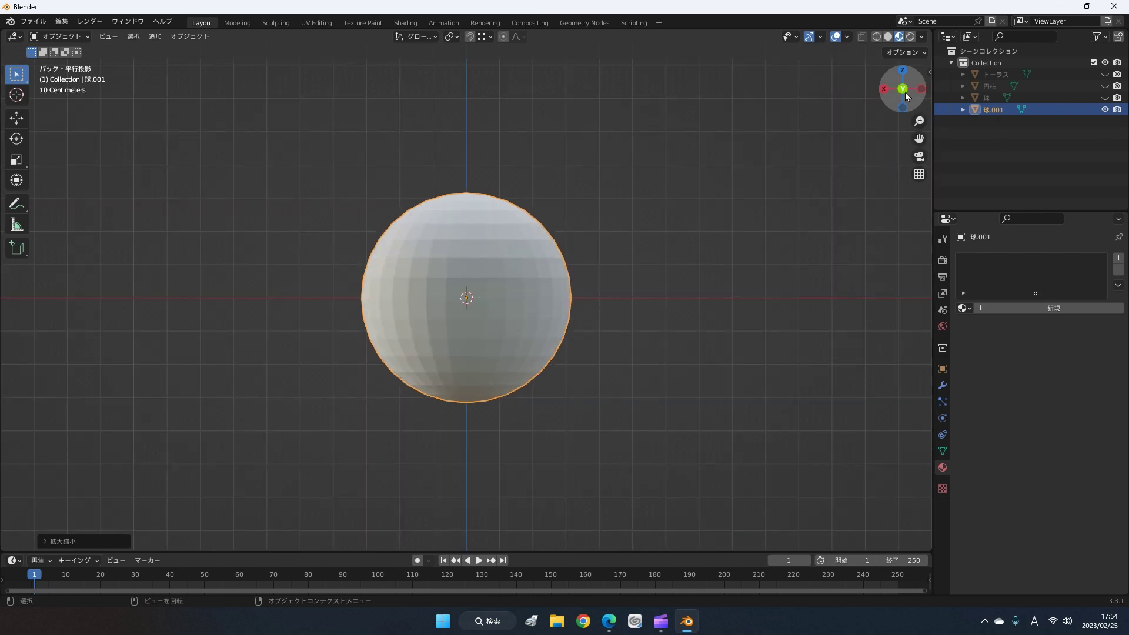
mouse_move(906, 96)
mouse_down()
mouse_move(860, 150)
mouse_move(893, 135)
mouse_up()
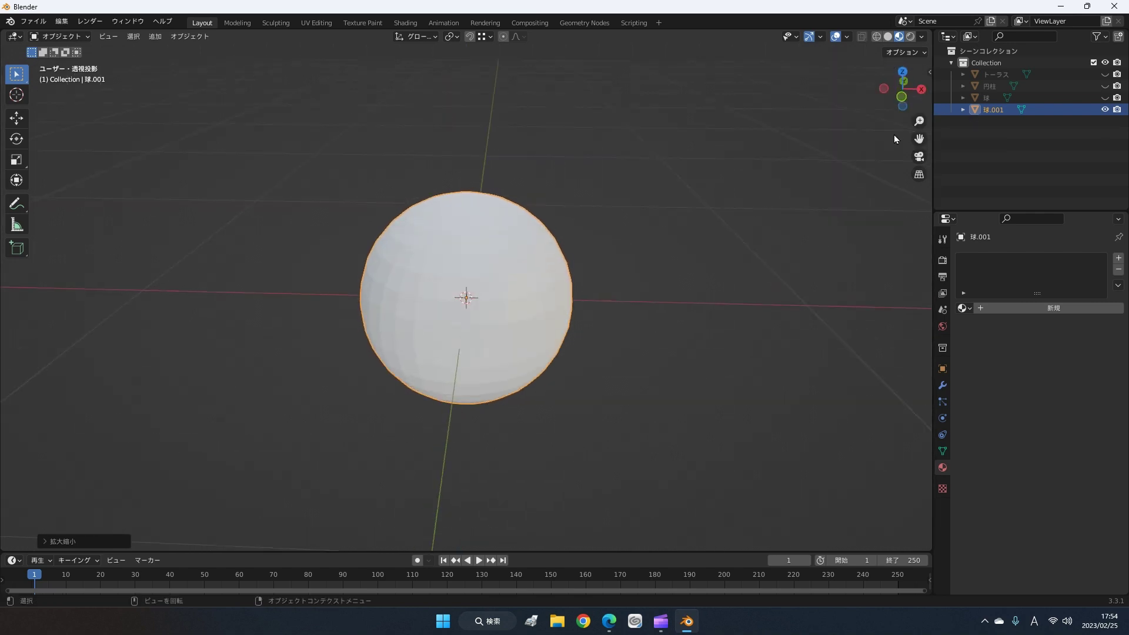
key(KP_1)
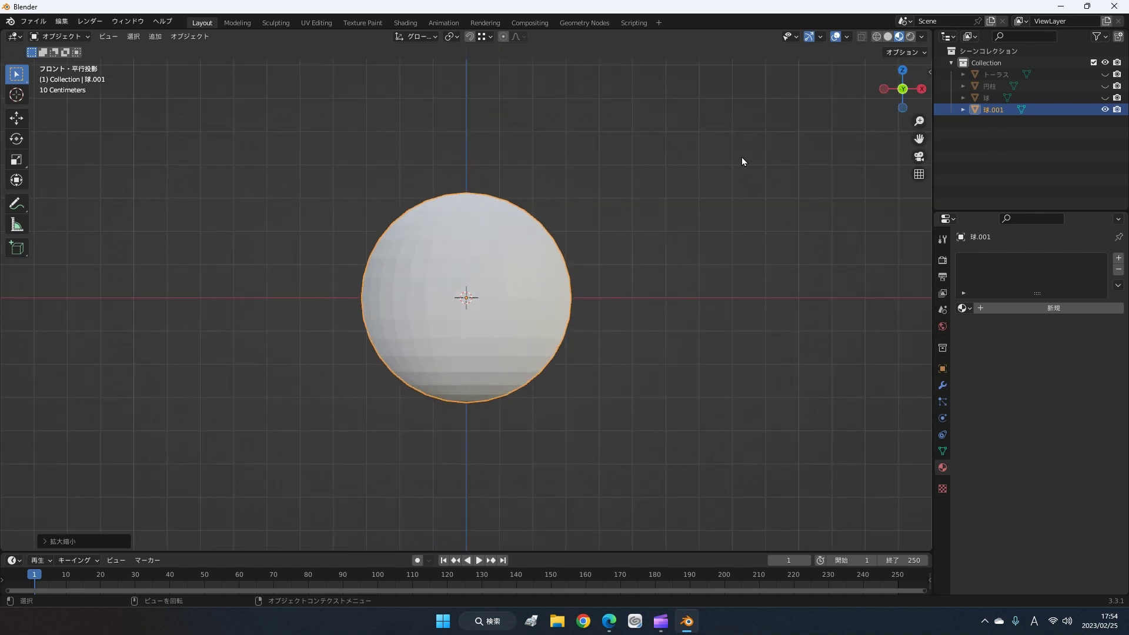
scroll(742, 161, down, 2)
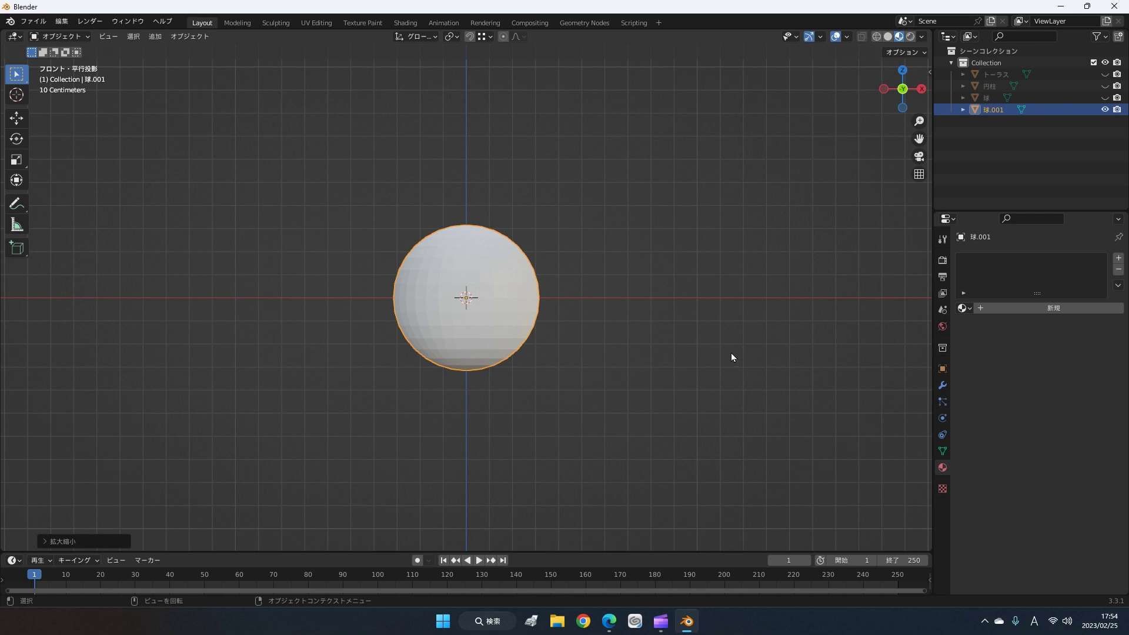
- Switch the viewport to Material Preview shading and turn on X-ray
click(898, 37)
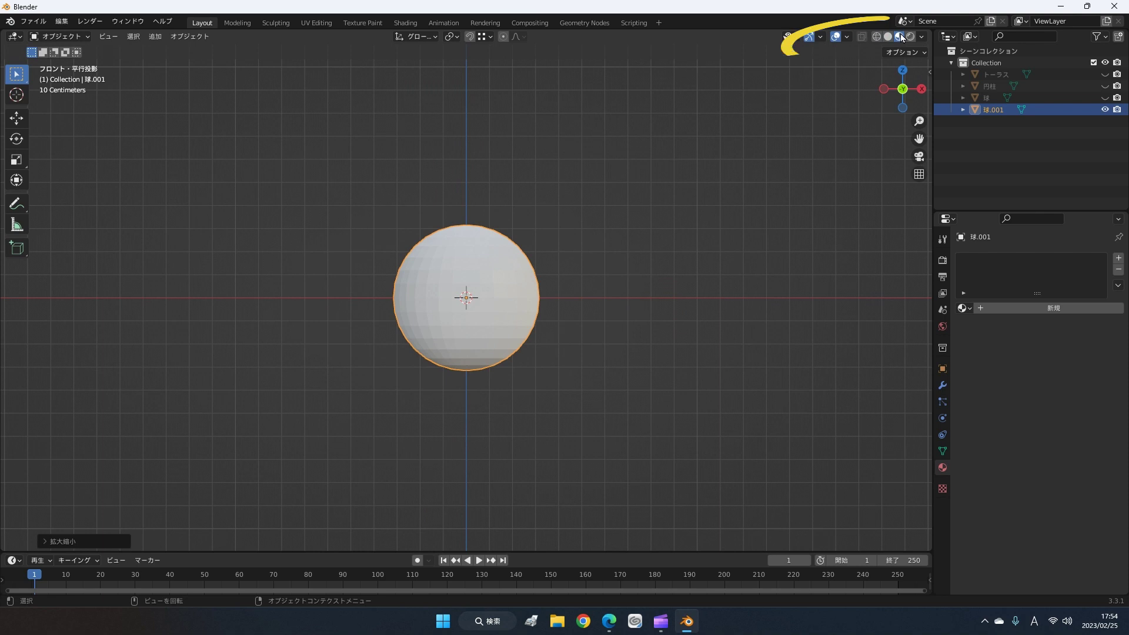
click(861, 38)
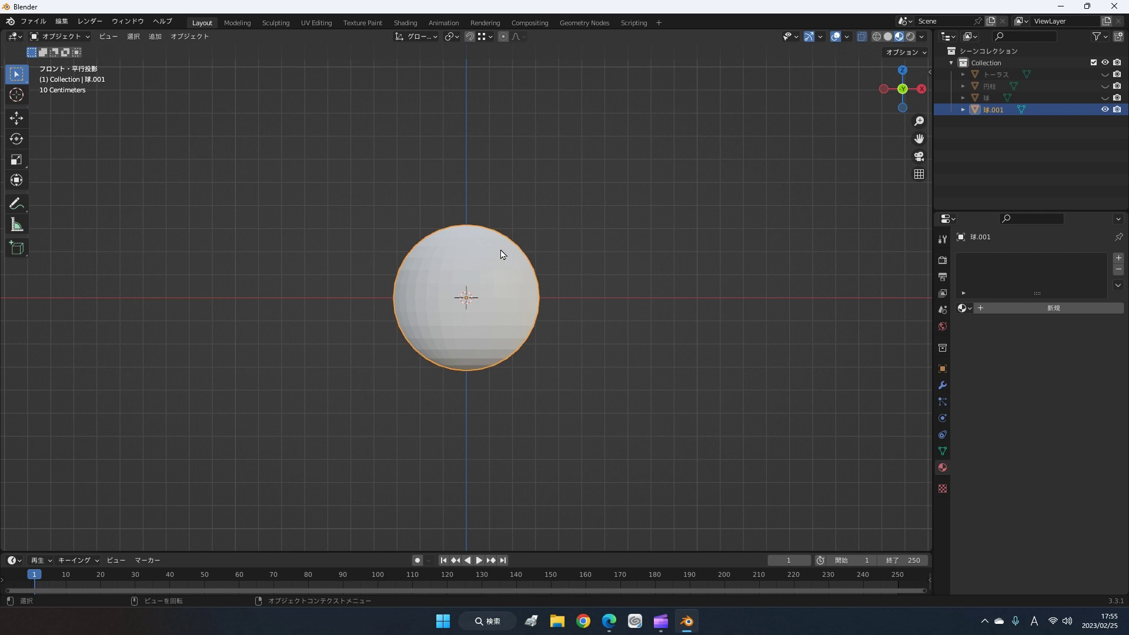
key(Tab)
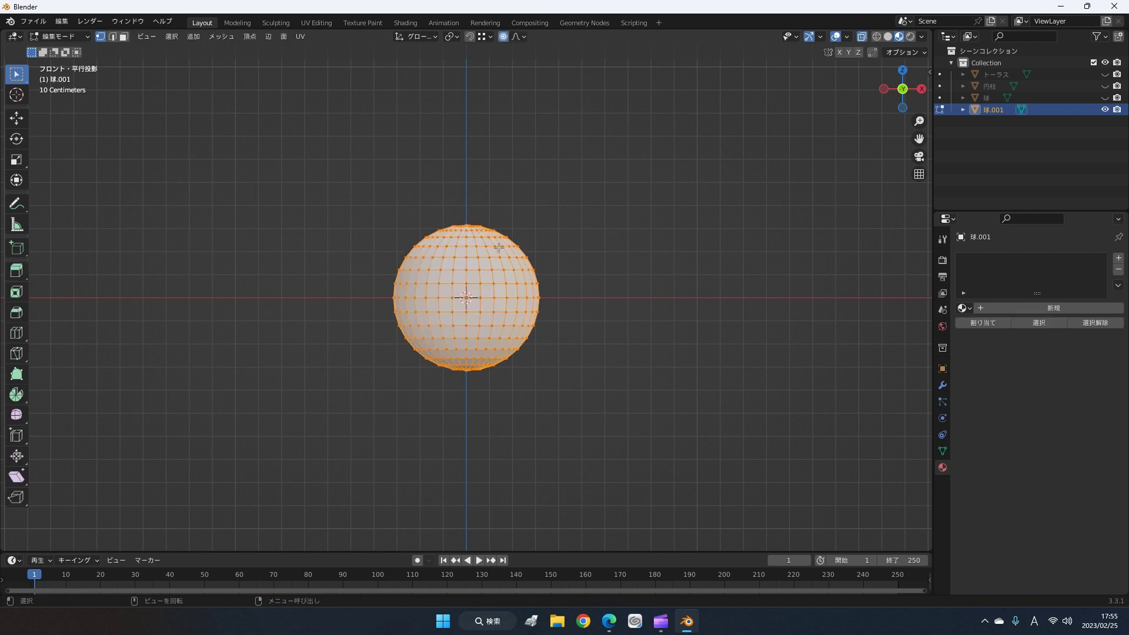
- In front orthographic view, select all sphere vertices with A, then deselect them with Alt+A
click(561, 226)
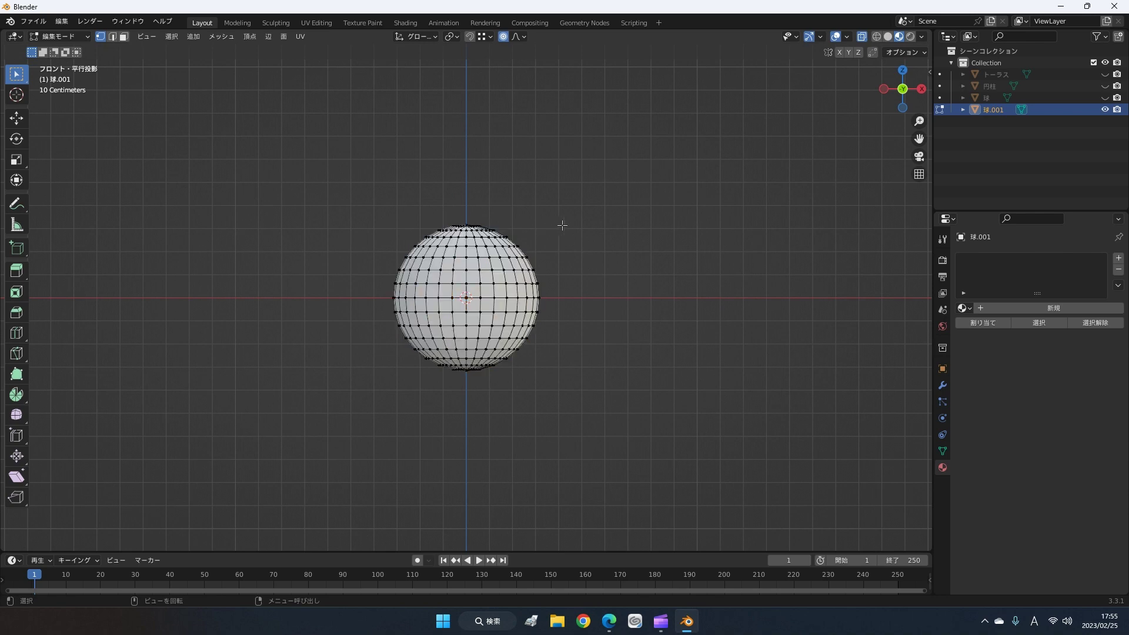
mouse_move(562, 225)
middle_down()
mouse_move(565, 262)
mouse_move(585, 189)
mouse_move(573, 209)
middle_up()
key(KP_1)
key(a)
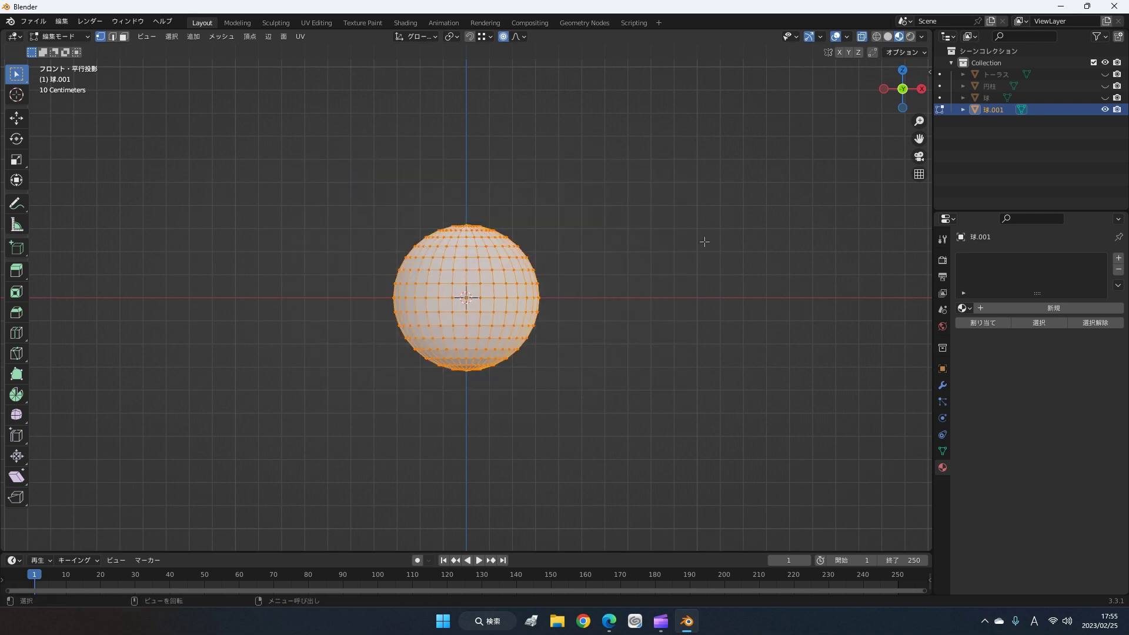
key(alt+a)
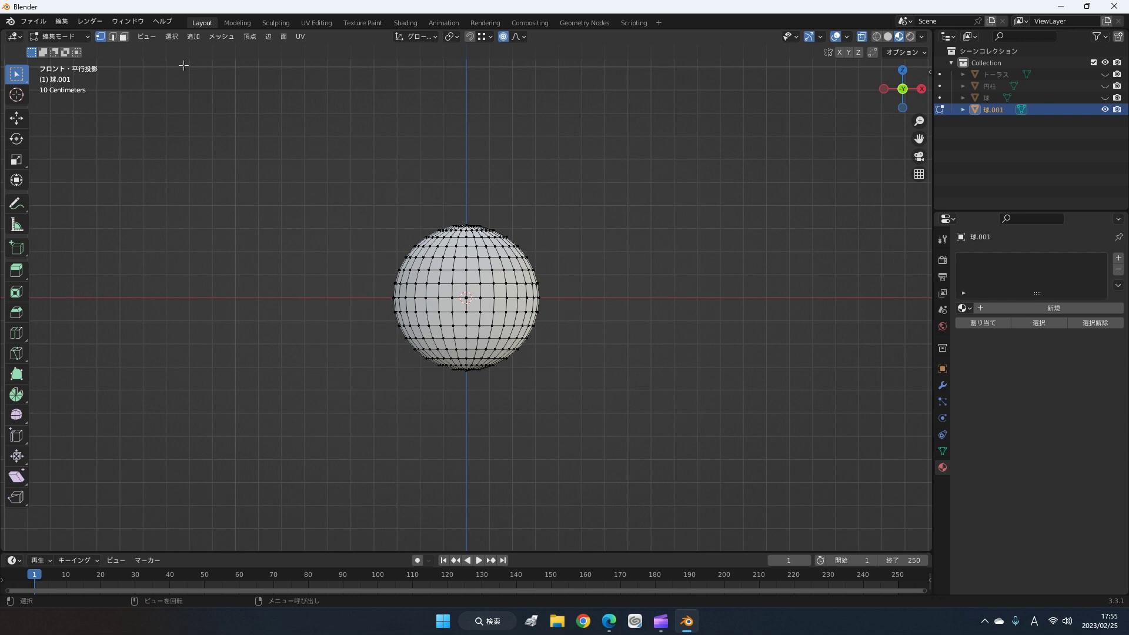
click(54, 39)
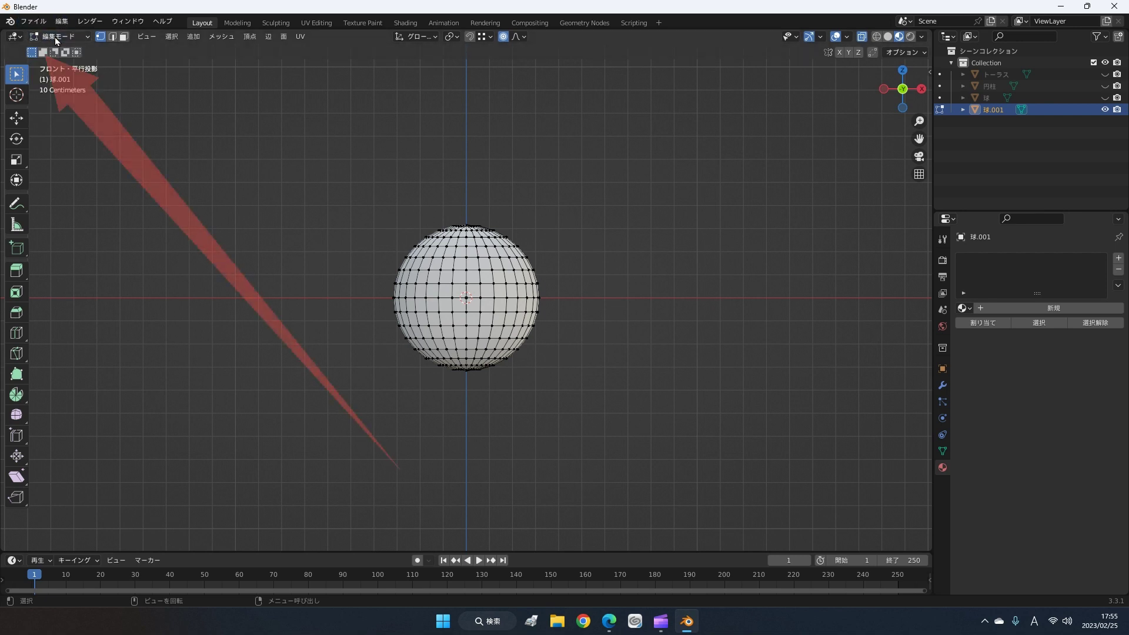
click(54, 37)
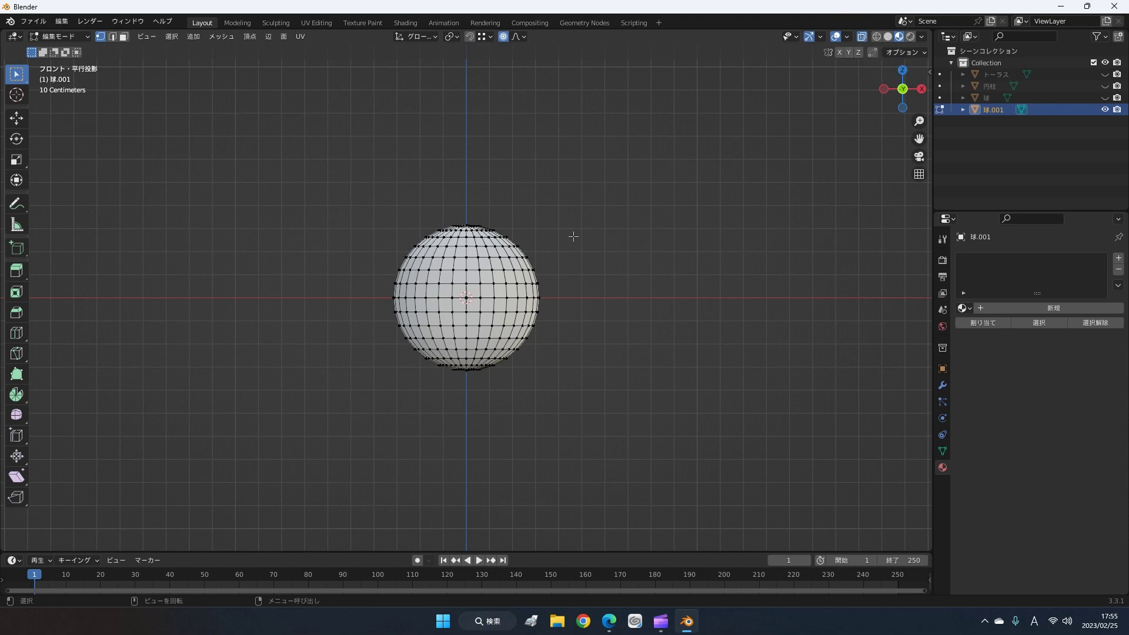
- Box-select the sphere's upper-half vertices in Front view, then orbit to check the selection
mouse_move(640, 169)
middle_down()
mouse_move(652, 255)
mouse_move(651, 166)
mouse_move(676, 265)
middle_up()
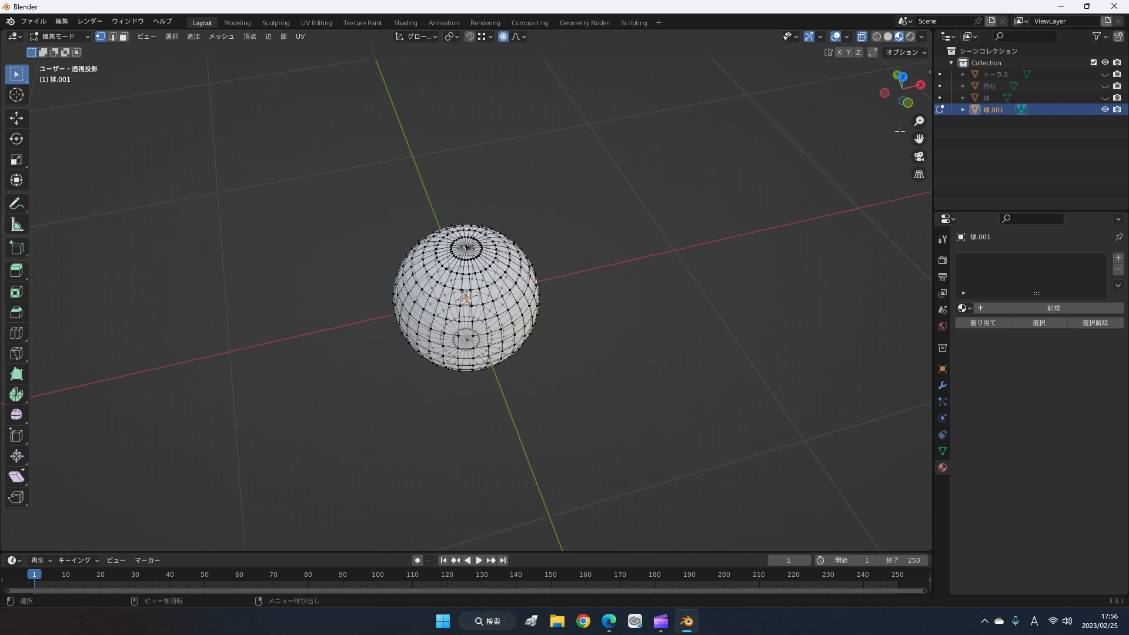
click(907, 103)
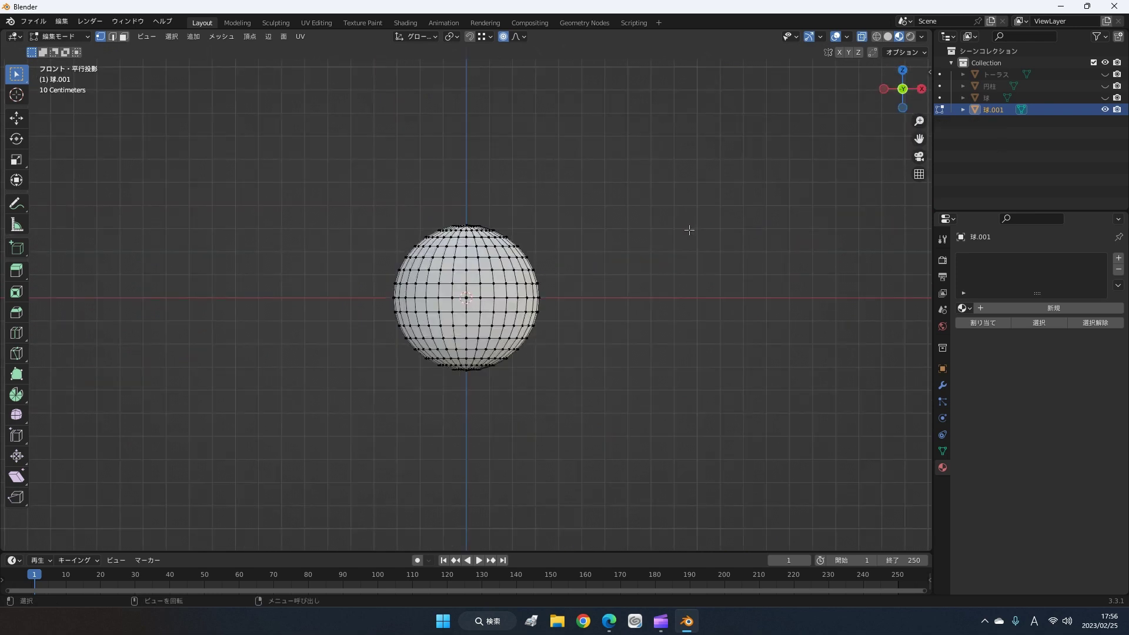
mouse_move(148, 85)
mouse_down()
mouse_move(302, 253)
mouse_move(708, 333)
mouse_move(775, 316)
mouse_up()
mouse_move(205, 72)
mouse_down()
mouse_move(335, 260)
mouse_move(690, 335)
mouse_move(733, 316)
mouse_up()
scroll(733, 316, up, 1)
mouse_move(733, 316)
middle_down()
mouse_move(666, 266)
mouse_move(694, 315)
mouse_move(799, 315)
mouse_move(768, 349)
mouse_move(697, 320)
mouse_move(660, 284)
mouse_move(650, 305)
middle_up()
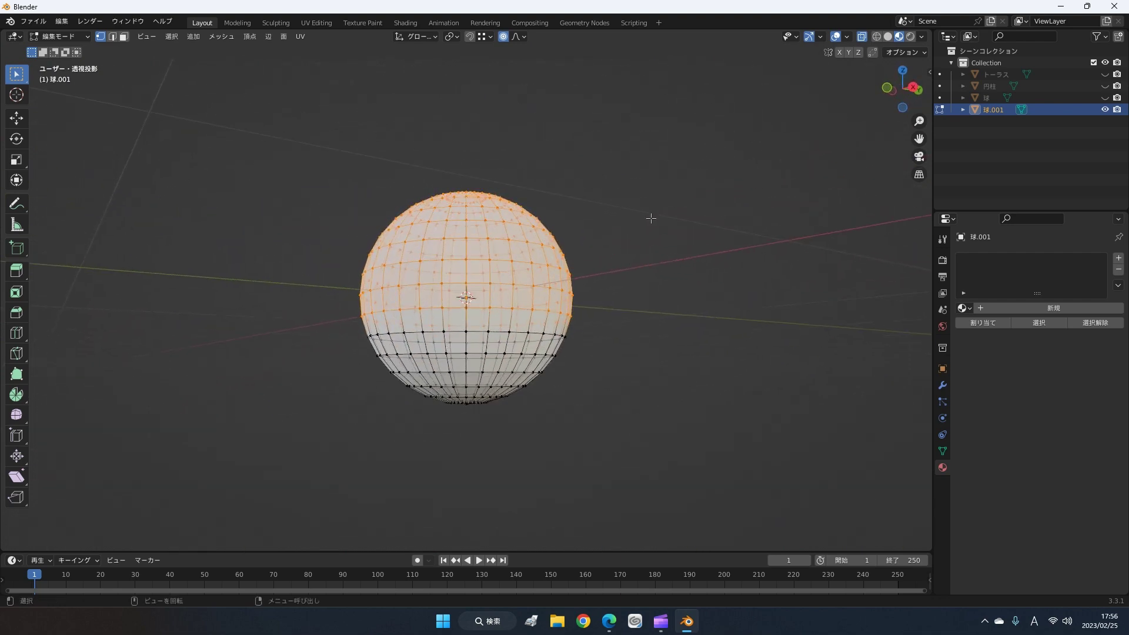
- In Front view, clear the old selection and box-select the sphere's upper half again
key(KP_1)
key(b)
mouse_move(226, 161)
mouse_down()
mouse_move(451, 282)
mouse_move(648, 333)
mouse_move(675, 302)
mouse_up()
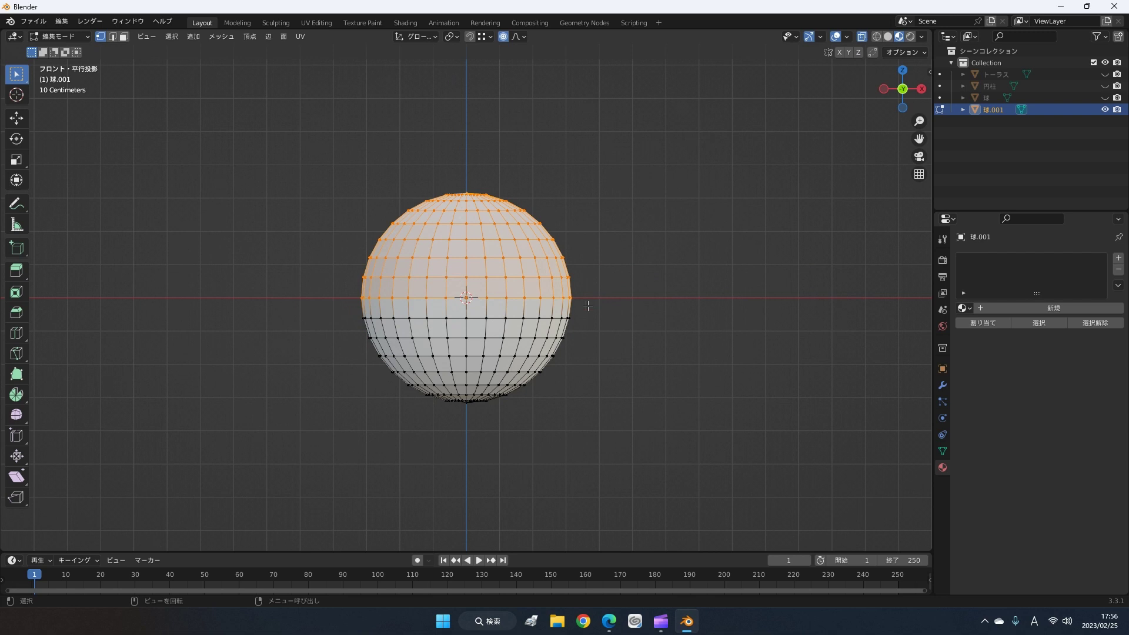
click(238, 78)
mouse_move(244, 80)
mouse_down()
mouse_move(642, 309)
mouse_move(655, 346)
mouse_up()
- Inspect the selection from above, then return to Front view and box the upper half
scroll(655, 346, up, 1)
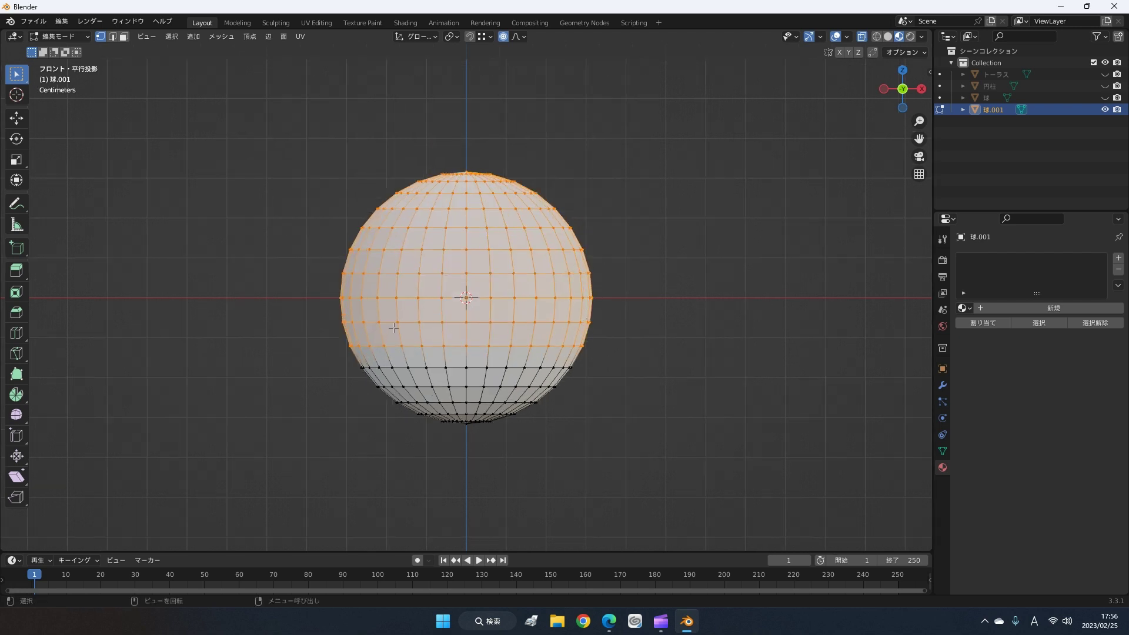
mouse_move(638, 285)
middle_down()
mouse_move(522, 329)
mouse_move(522, 351)
mouse_move(705, 267)
mouse_move(821, 282)
mouse_move(668, 335)
mouse_move(290, 251)
mouse_move(229, 308)
mouse_move(229, 327)
mouse_move(496, 346)
mouse_move(624, 211)
mouse_move(627, 240)
mouse_move(713, 220)
middle_up()
scroll(713, 219, down, 2)
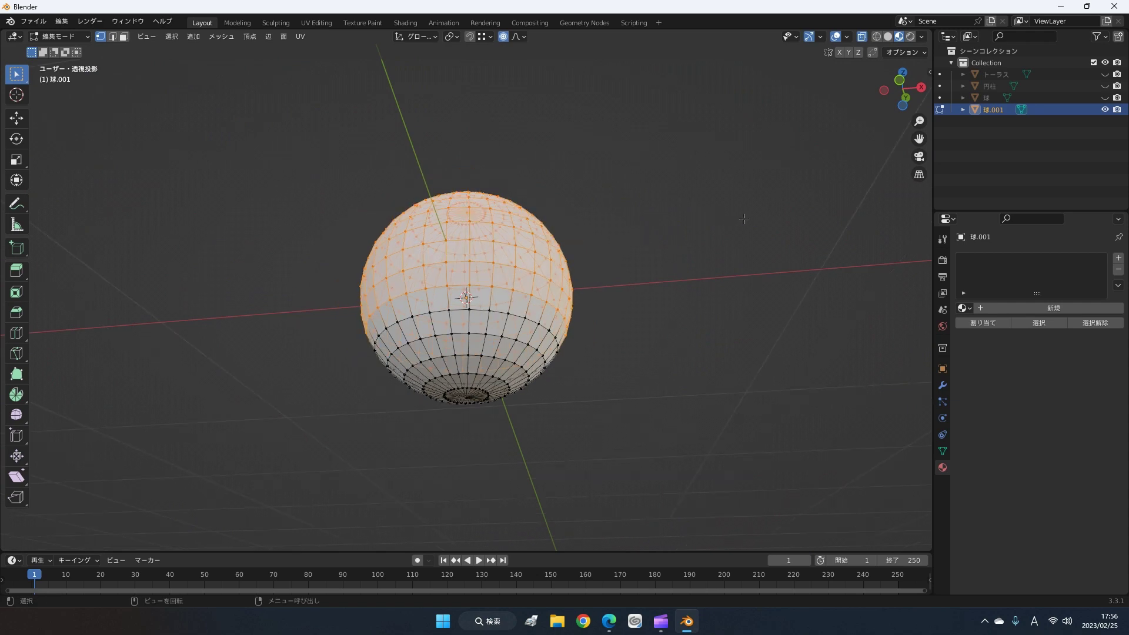
key(KP_1)
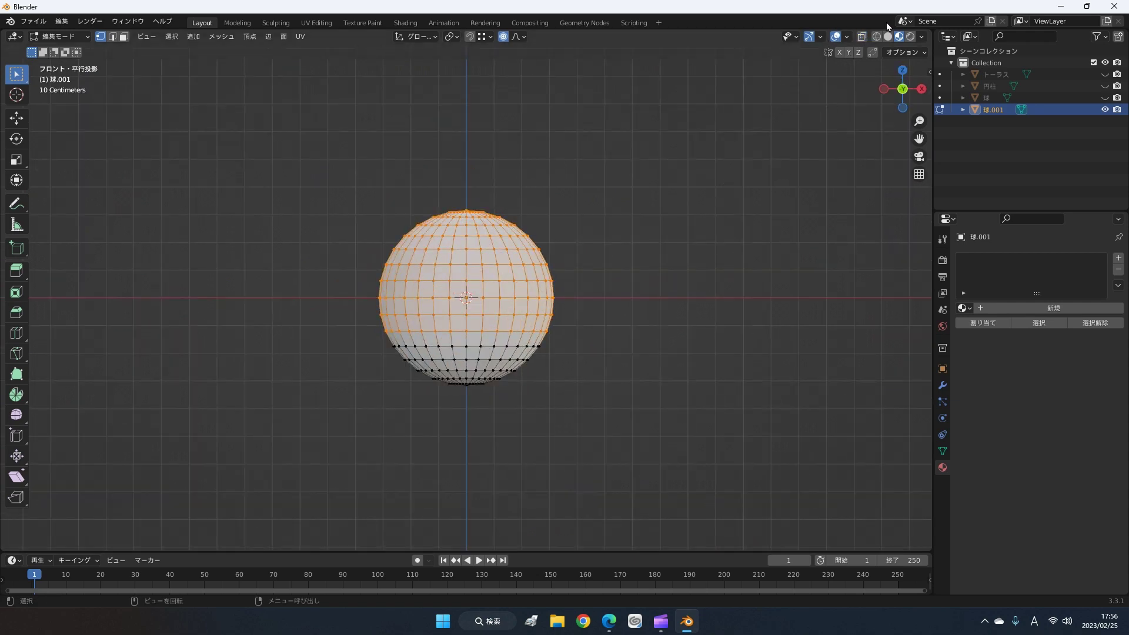
drag(204, 96, 705, 340)
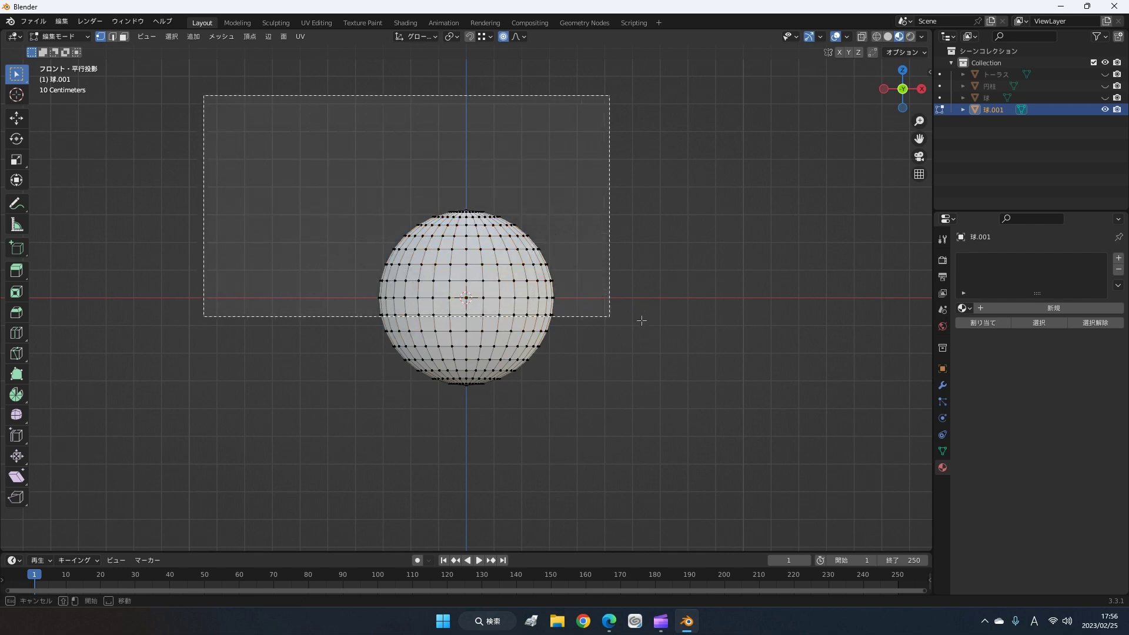
- Reselect the sphere's upper-half vertices in Front view and orbit around to verify them
mouse_move(705, 340)
middle_down()
mouse_move(656, 298)
mouse_move(415, 199)
mouse_move(590, 218)
mouse_move(552, 378)
mouse_move(634, 277)
mouse_move(715, 252)
mouse_move(818, 281)
mouse_move(801, 365)
mouse_move(663, 351)
mouse_move(652, 338)
mouse_move(693, 215)
middle_up()
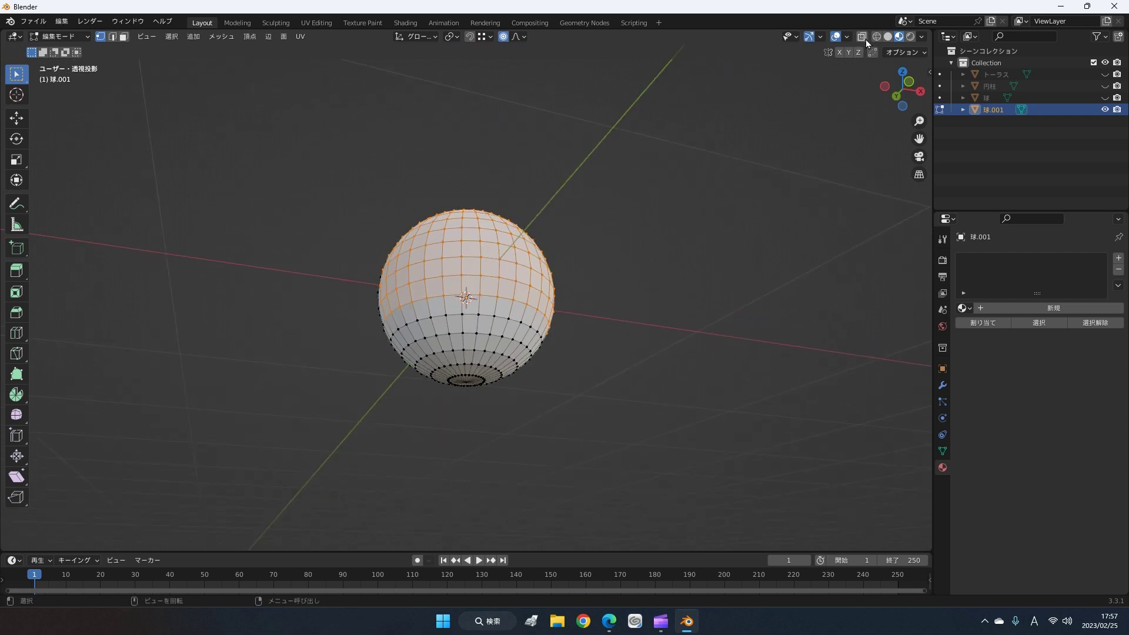
key(KP_1)
drag(305, 150, 672, 343)
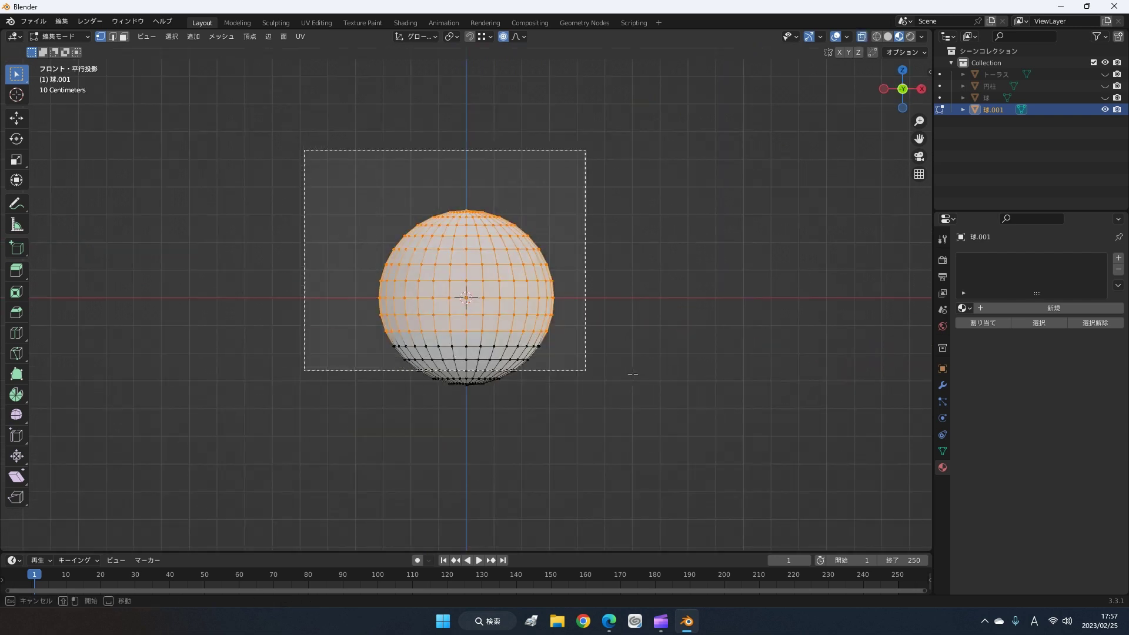
mouse_move(671, 344)
middle_down()
mouse_move(653, 361)
mouse_move(624, 241)
mouse_move(724, 349)
mouse_move(723, 312)
middle_up()
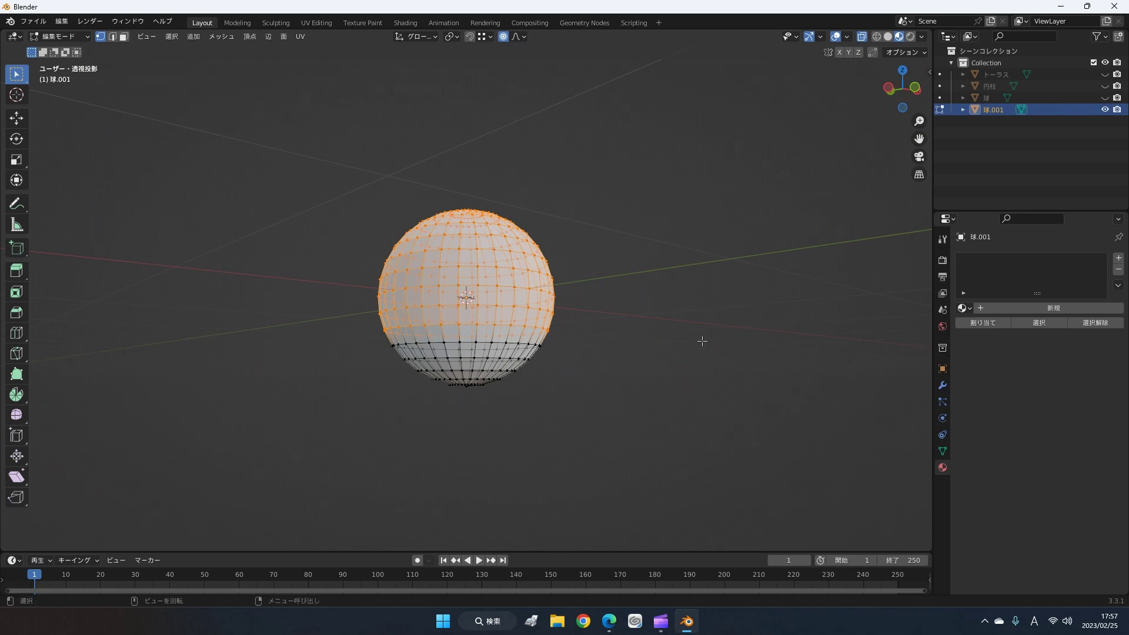
mouse_move(610, 424)
alt+middle_down()
mouse_move(595, 441)
mouse_move(625, 394)
mouse_move(622, 411)
mouse_move(680, 390)
mouse_move(806, 202)
alt+middle_up()
- Clear the selection, box-select the upper half once more, and check it at an angle
click(786, 169)
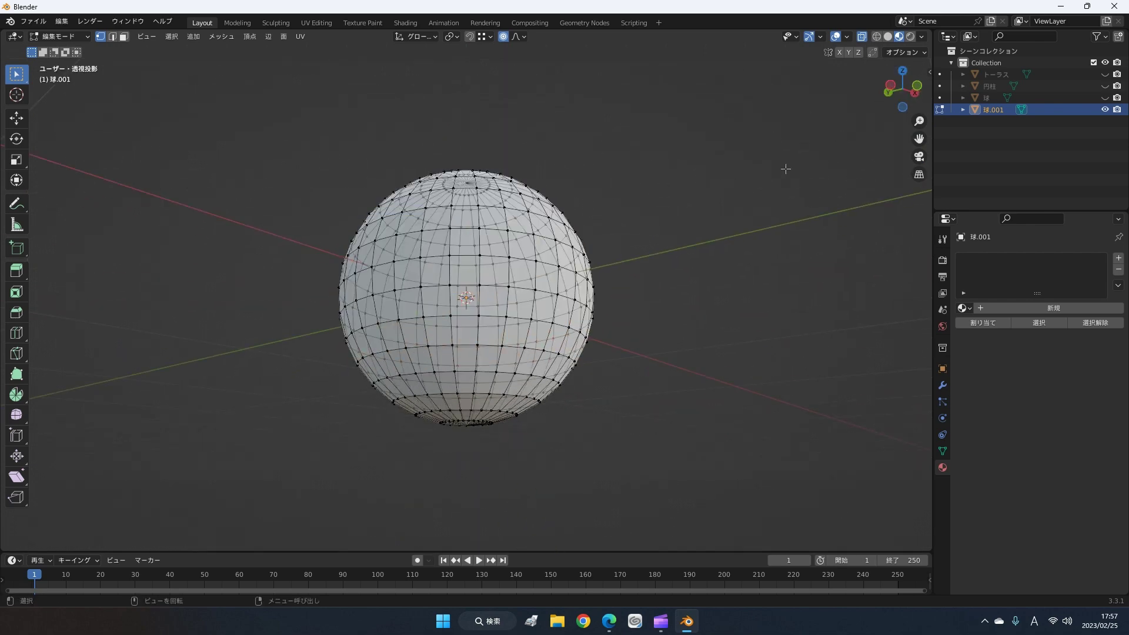
drag(243, 153, 599, 361)
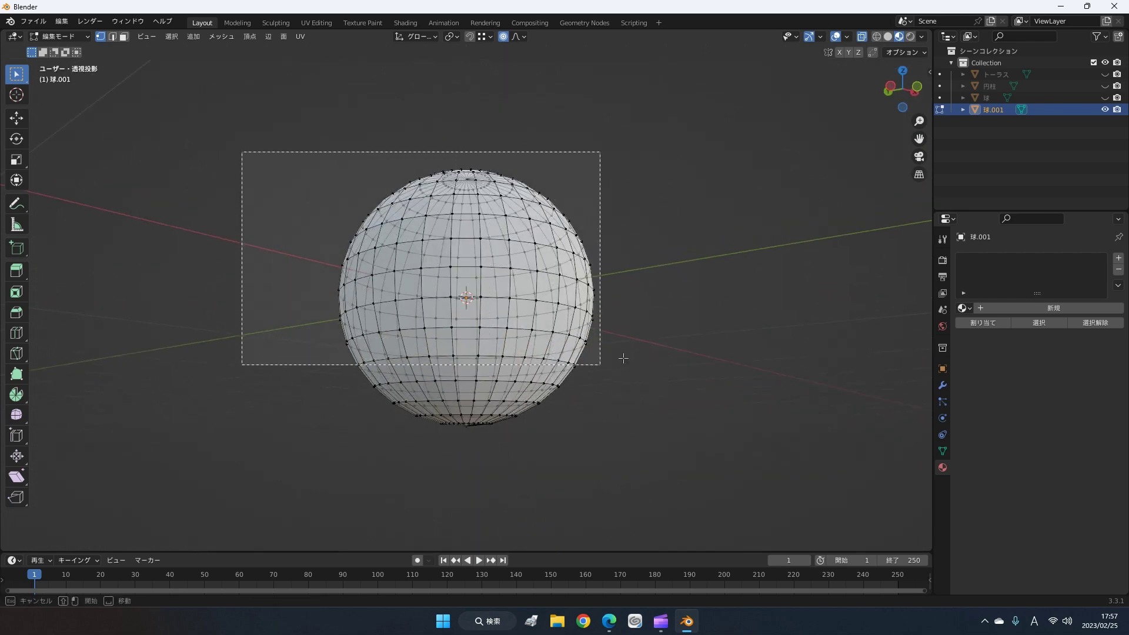
mouse_move(478, 484)
middle_down()
mouse_move(569, 442)
mouse_move(650, 444)
mouse_move(660, 494)
mouse_move(330, 479)
mouse_move(325, 537)
mouse_move(432, 494)
mouse_move(612, 461)
mouse_move(127, 83)
middle_up()
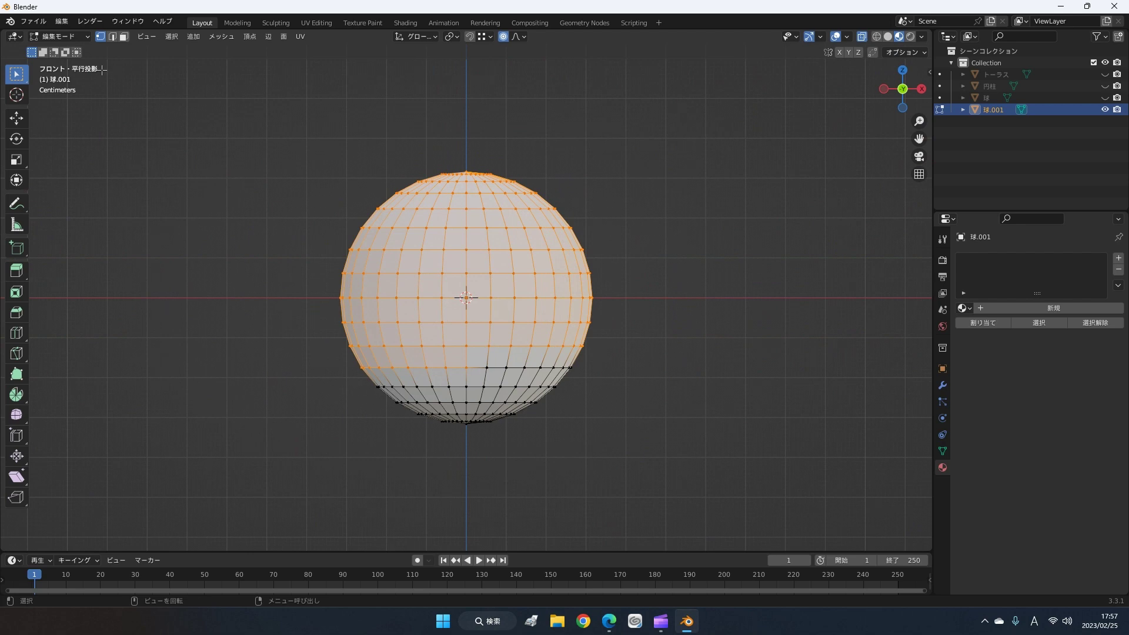
key(alt+a)
drag(194, 81, 723, 344)
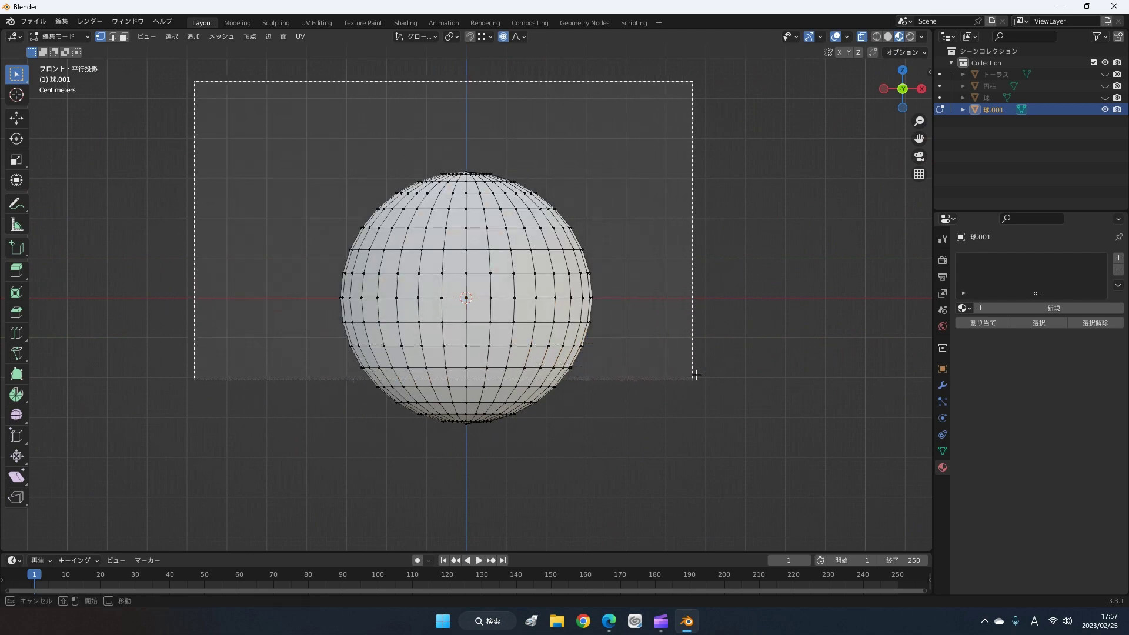
drag(723, 345, 729, 357)
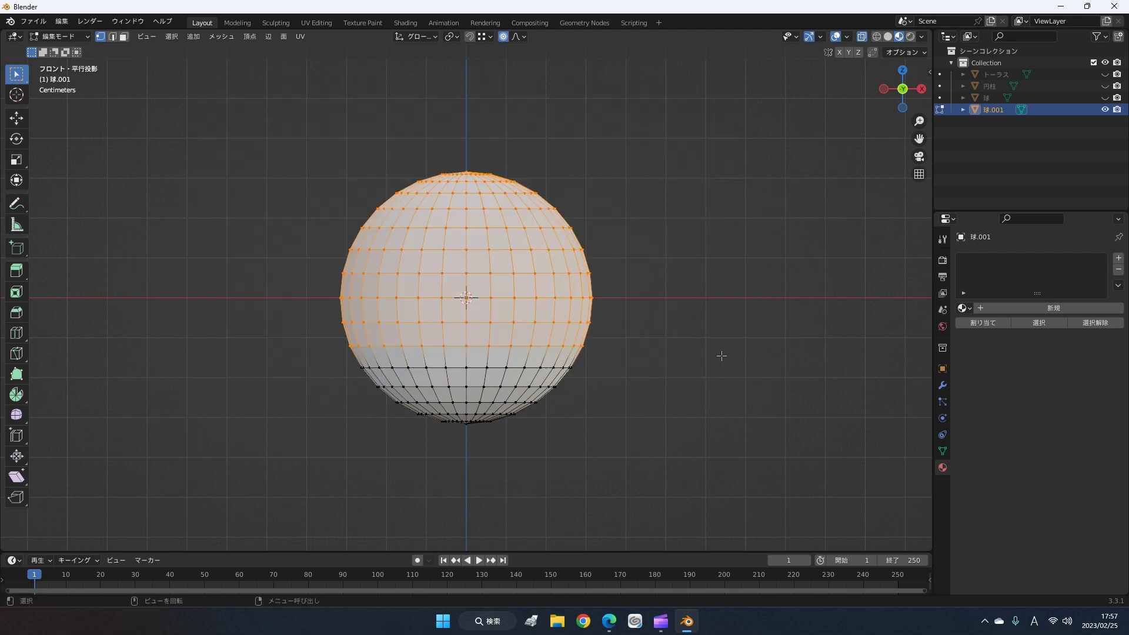
mouse_move(244, 399)
middle_down()
mouse_move(388, 454)
mouse_move(227, 452)
middle_up()
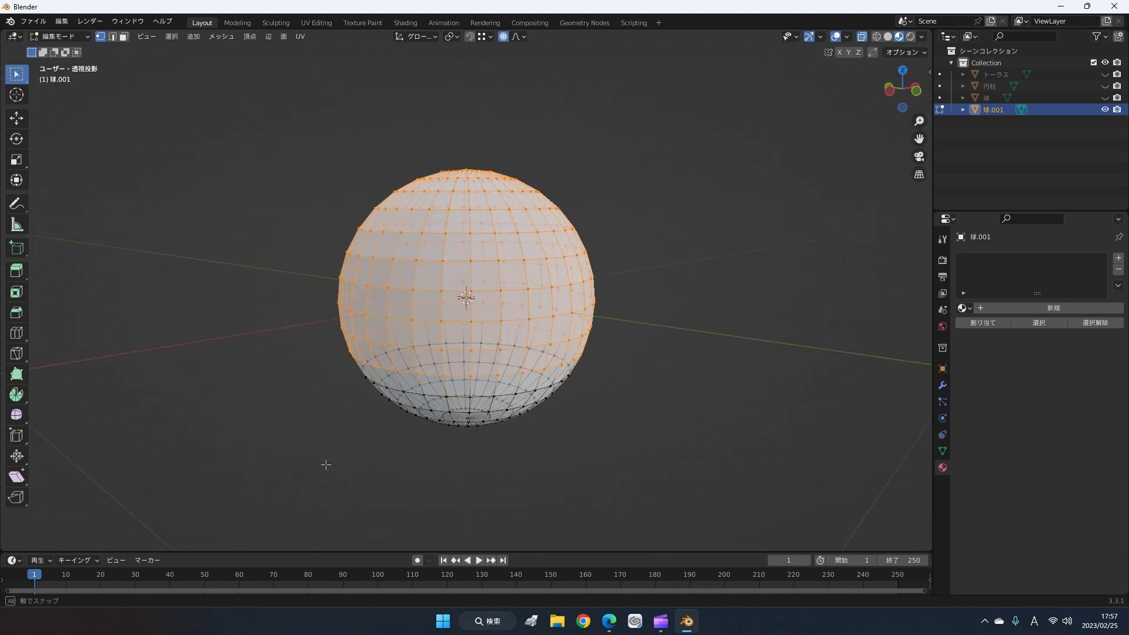
scroll(226, 452, down, 2)
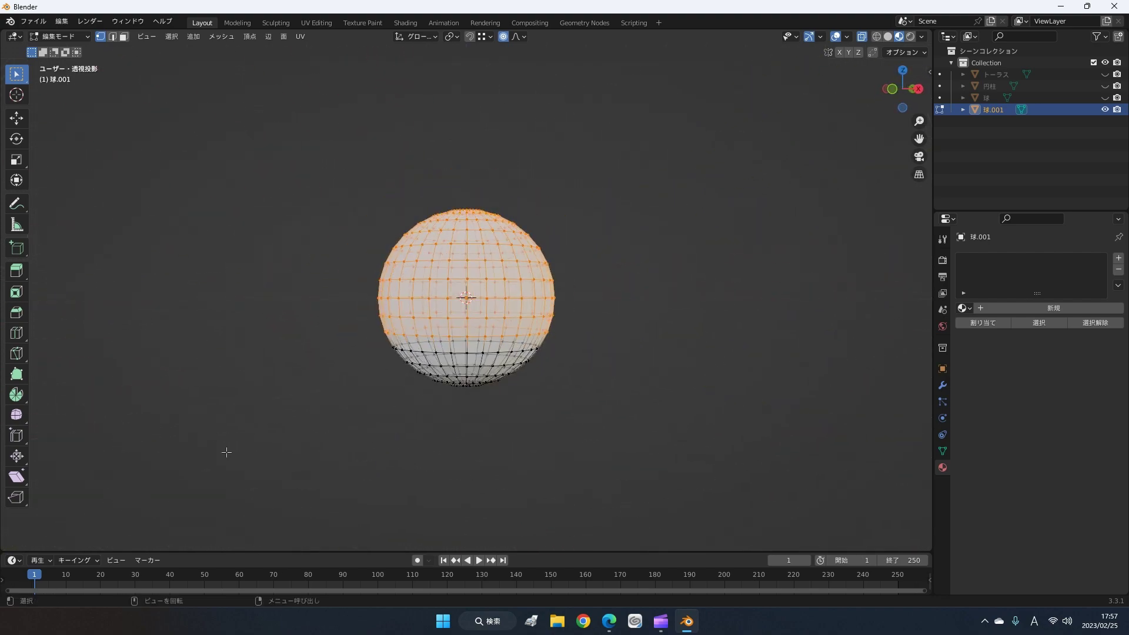
- Delete the selected upper-half vertices and inspect the remaining bowl shape
key(x)
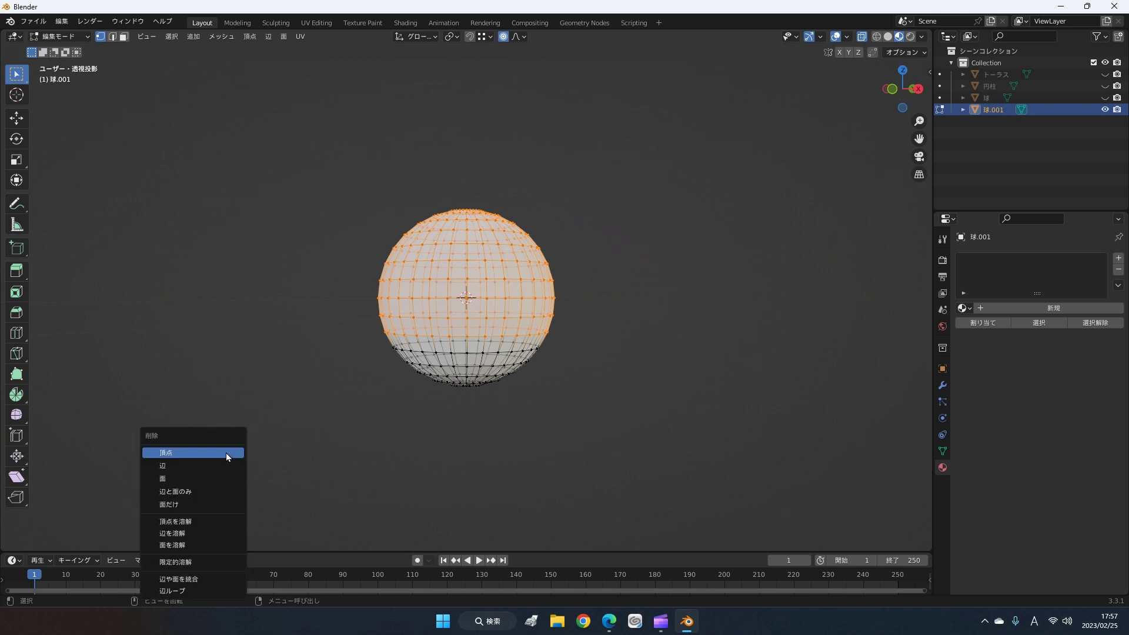
key(x)
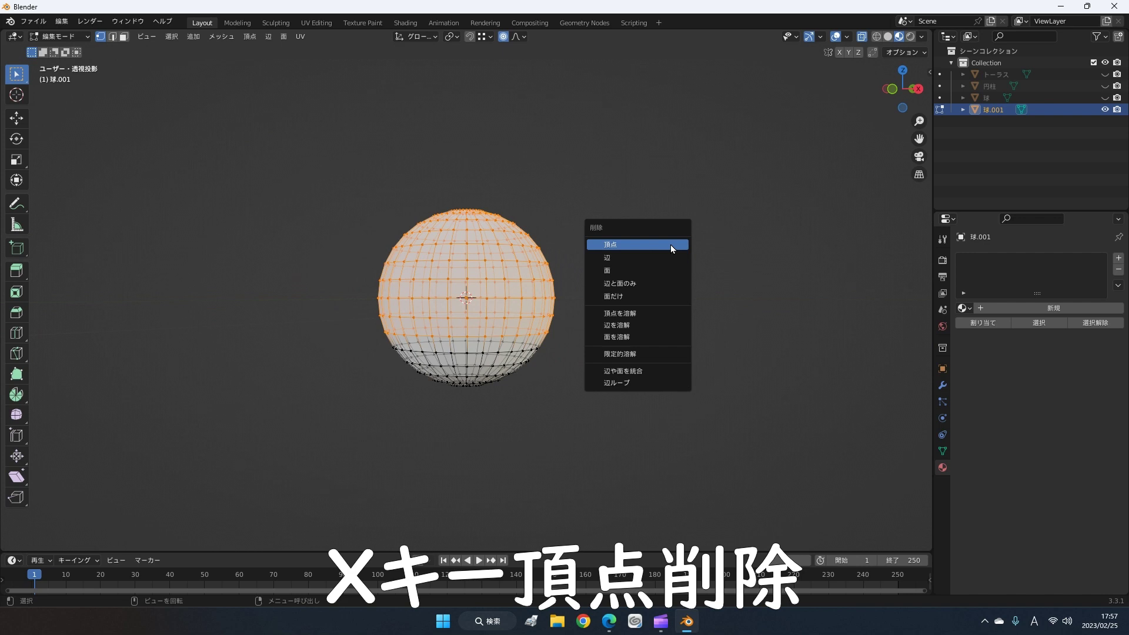
key(x)
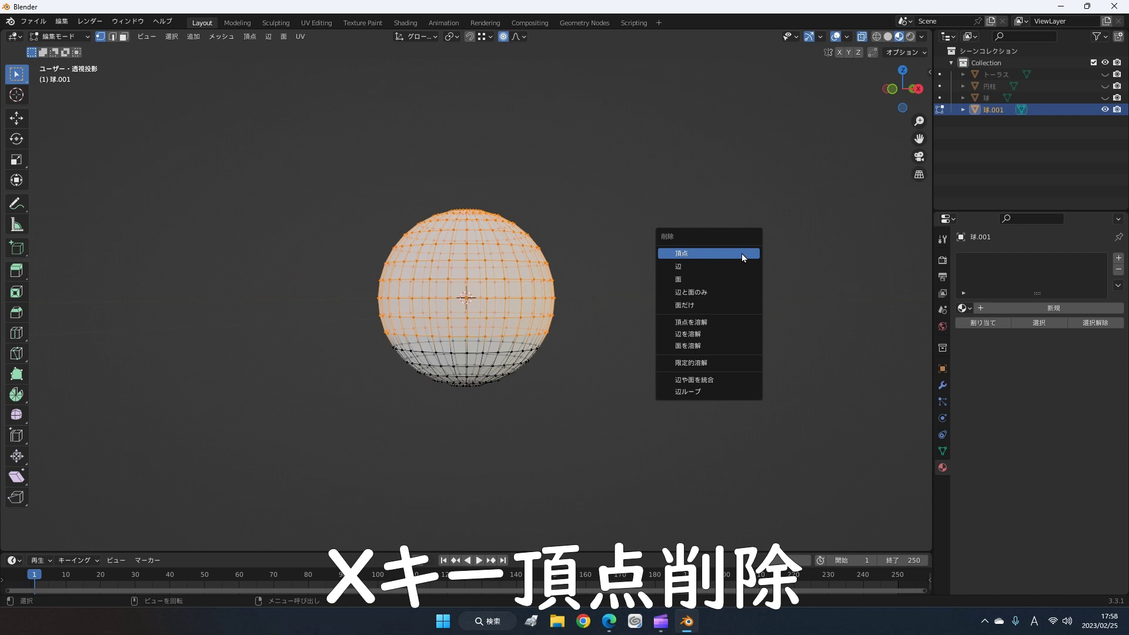
click(742, 253)
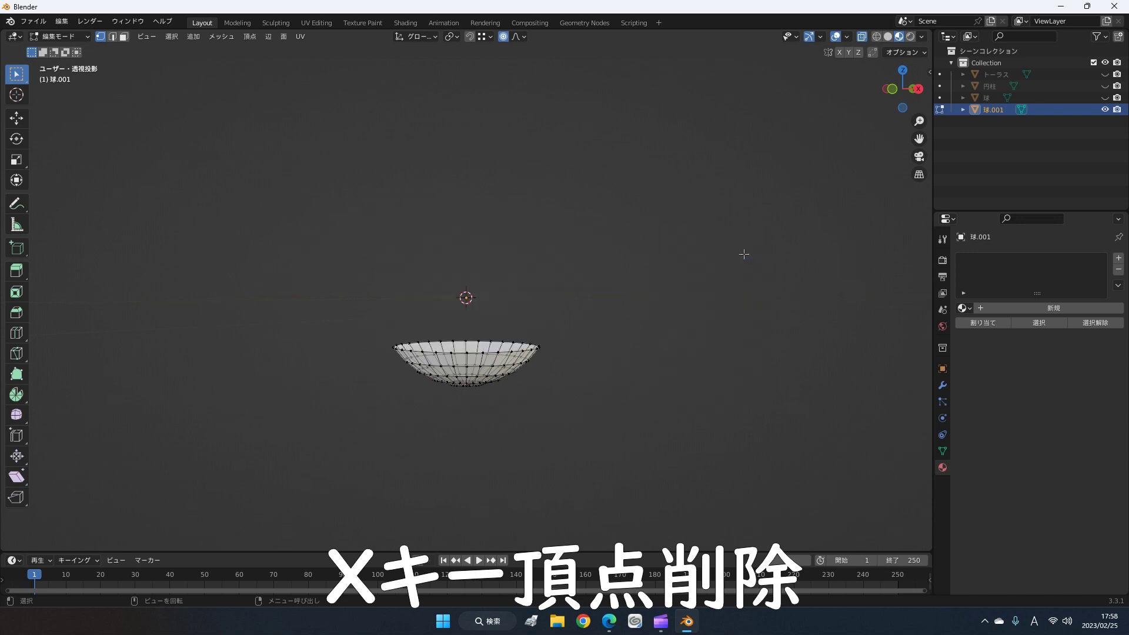
mouse_move(596, 469)
middle_down()
mouse_move(583, 515)
mouse_move(629, 406)
mouse_move(627, 457)
mouse_move(674, 455)
middle_up()
scroll(629, 405, up, 2)
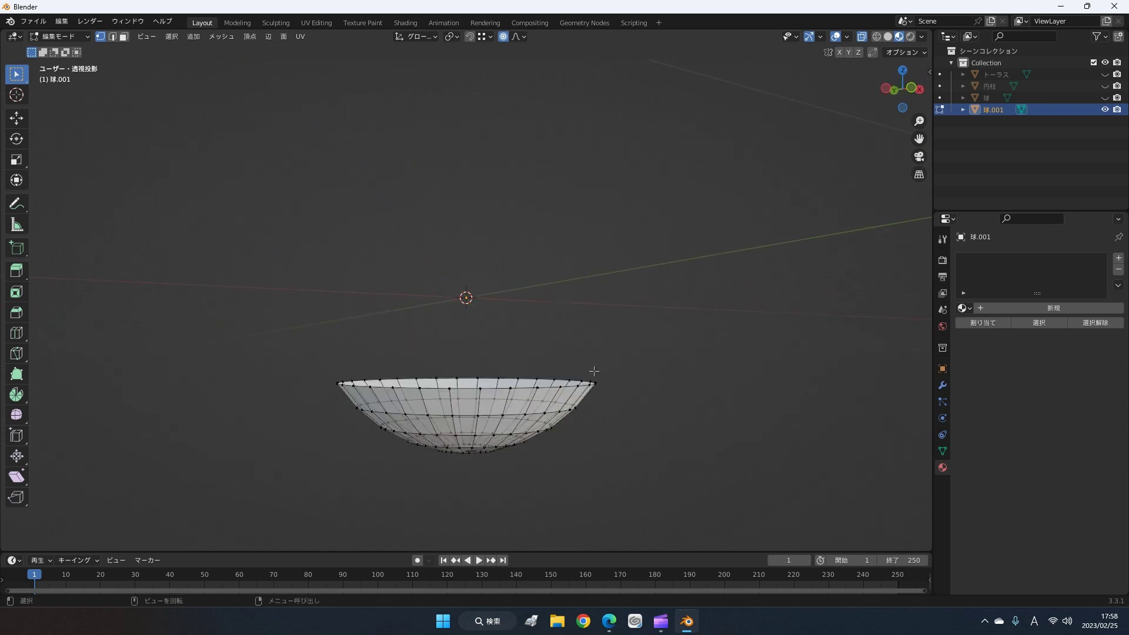
- Orbit around the bowl, then restore the full sphere with its upper half still selected
scroll(601, 370, up, 2)
middle_drag(601, 370, 607, 358)
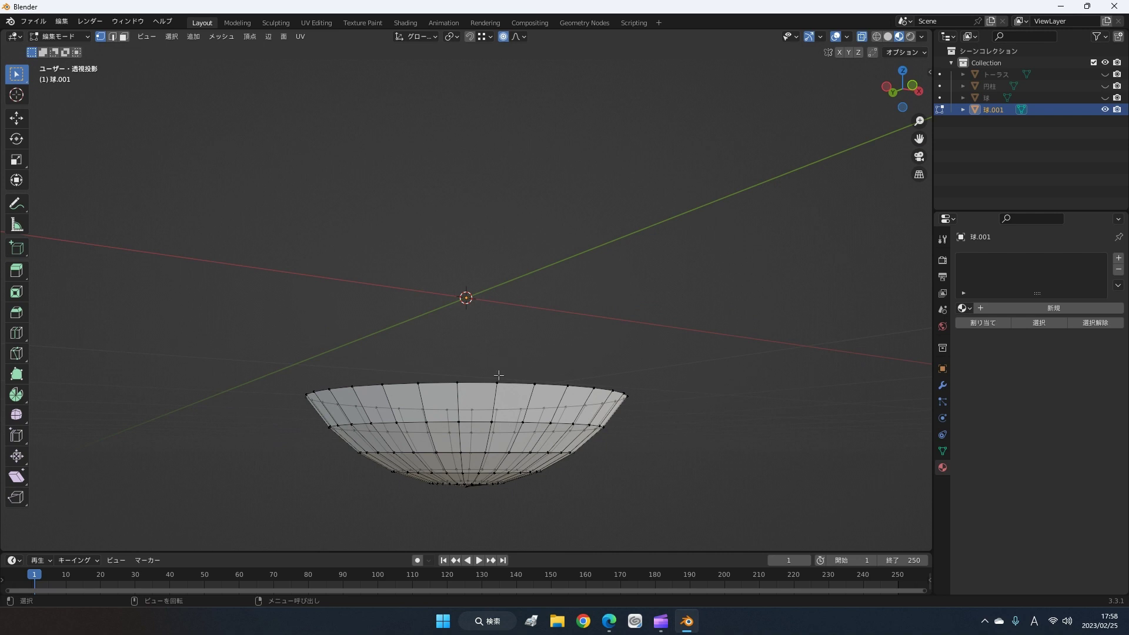
mouse_move(514, 390)
middle_down()
mouse_move(545, 393)
mouse_move(618, 357)
middle_up()
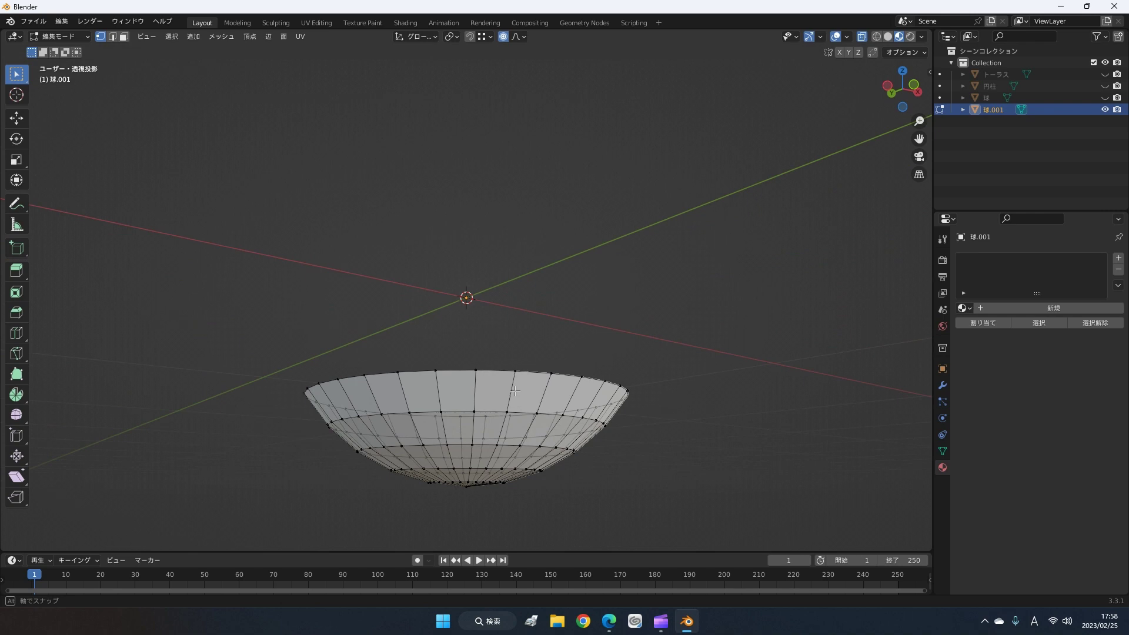
key(alt+h)
middle_drag(618, 356, 609, 358)
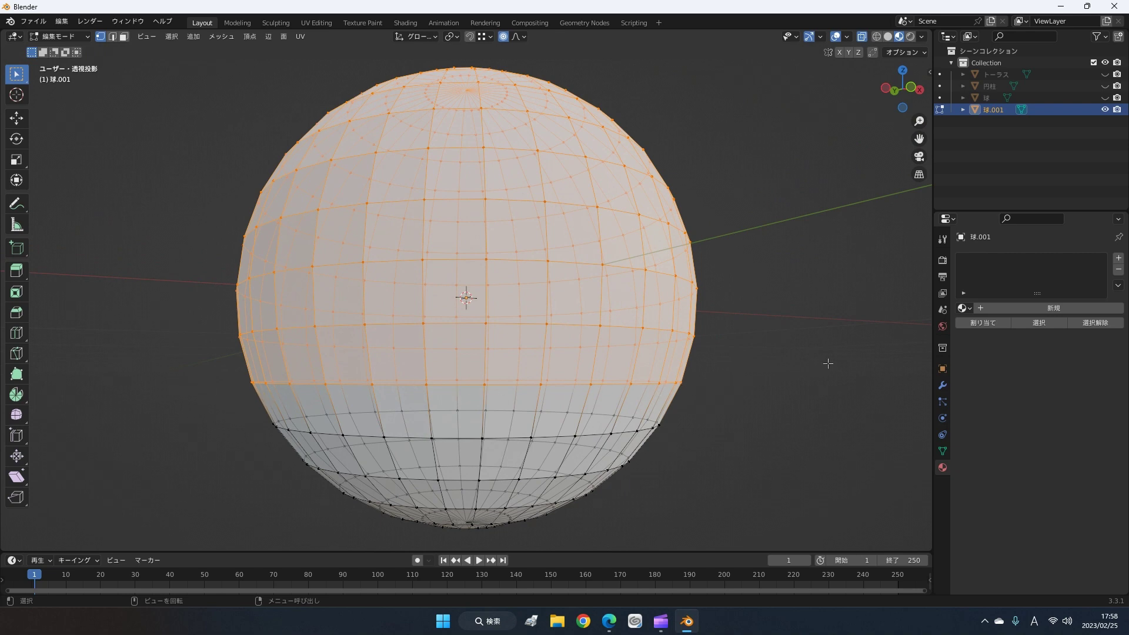
key(x)
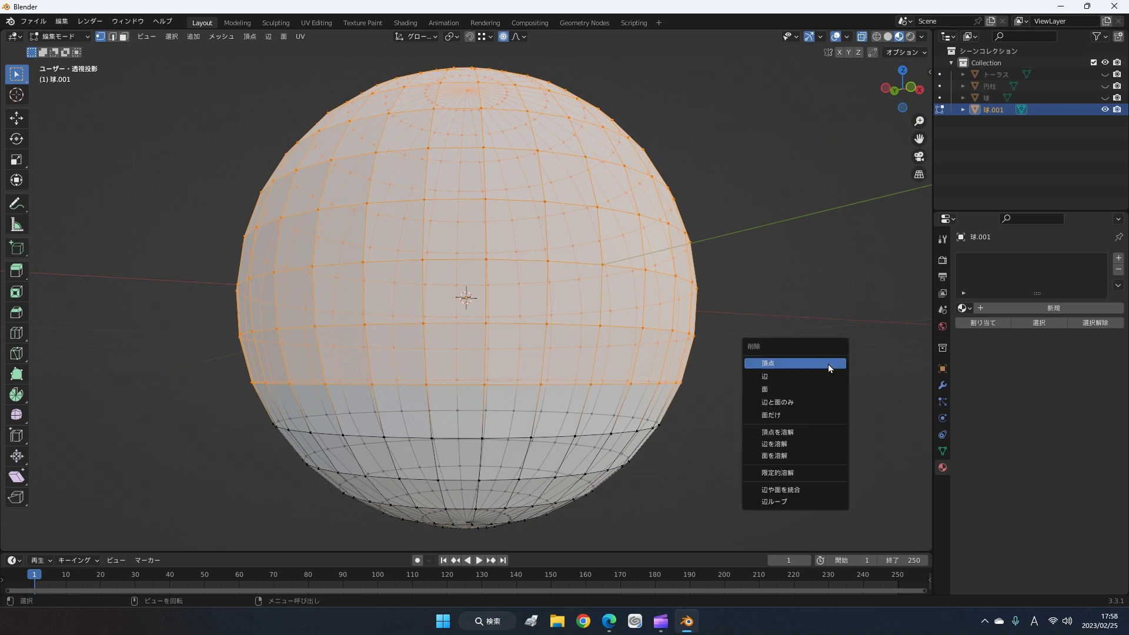
- Delete the upper-half vertices, restore them, then delete the upper half again
click(828, 365)
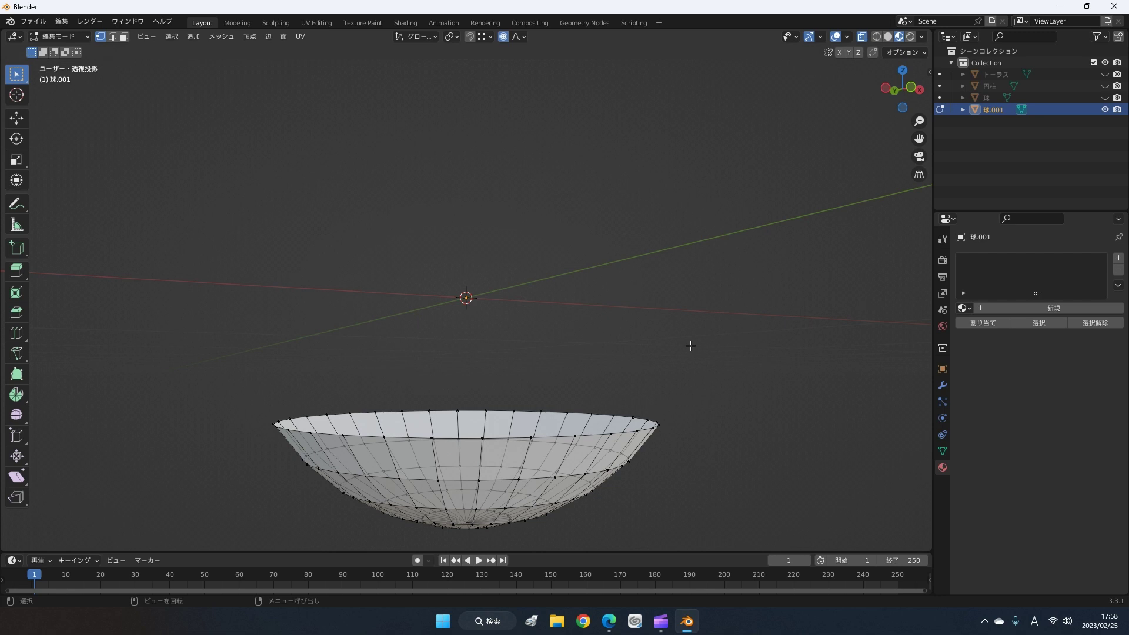
key(alt+h)
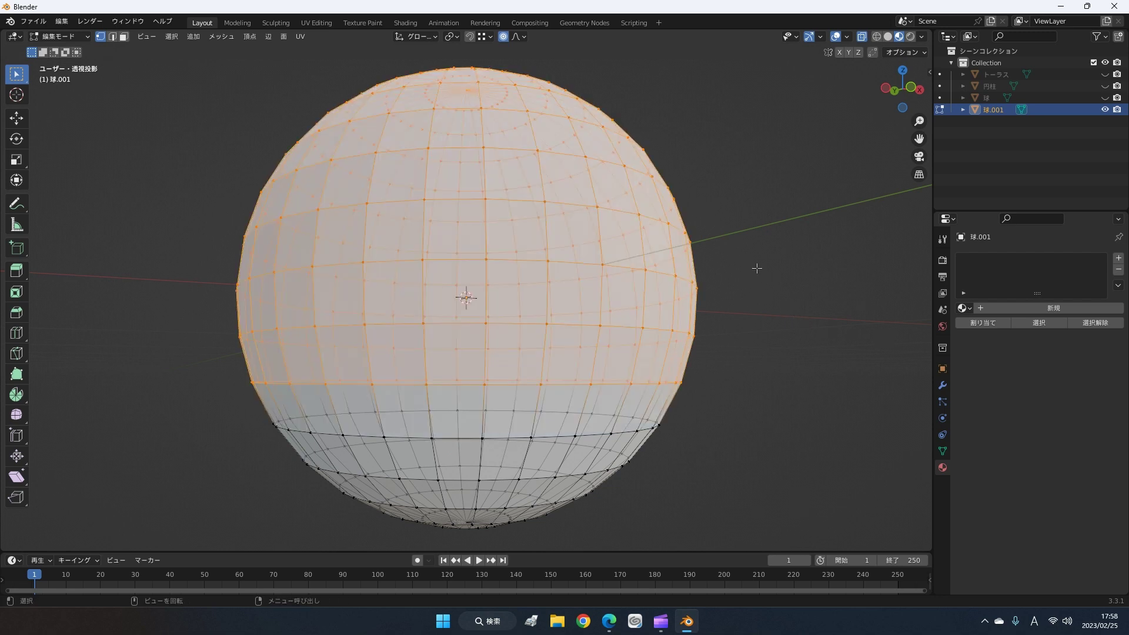
key(x)
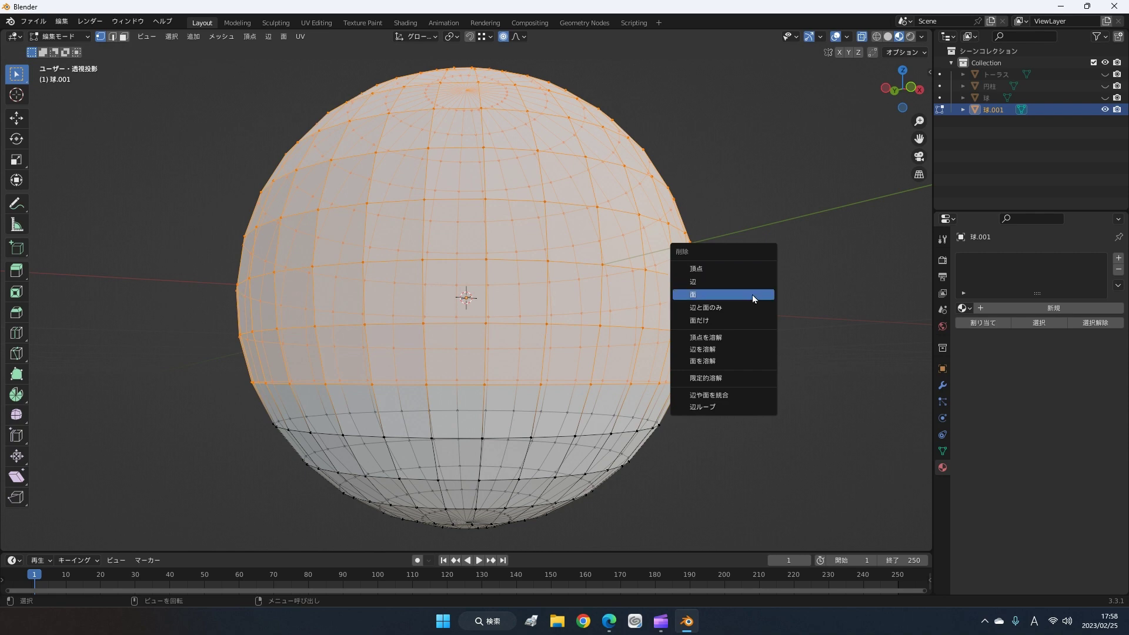
click(753, 294)
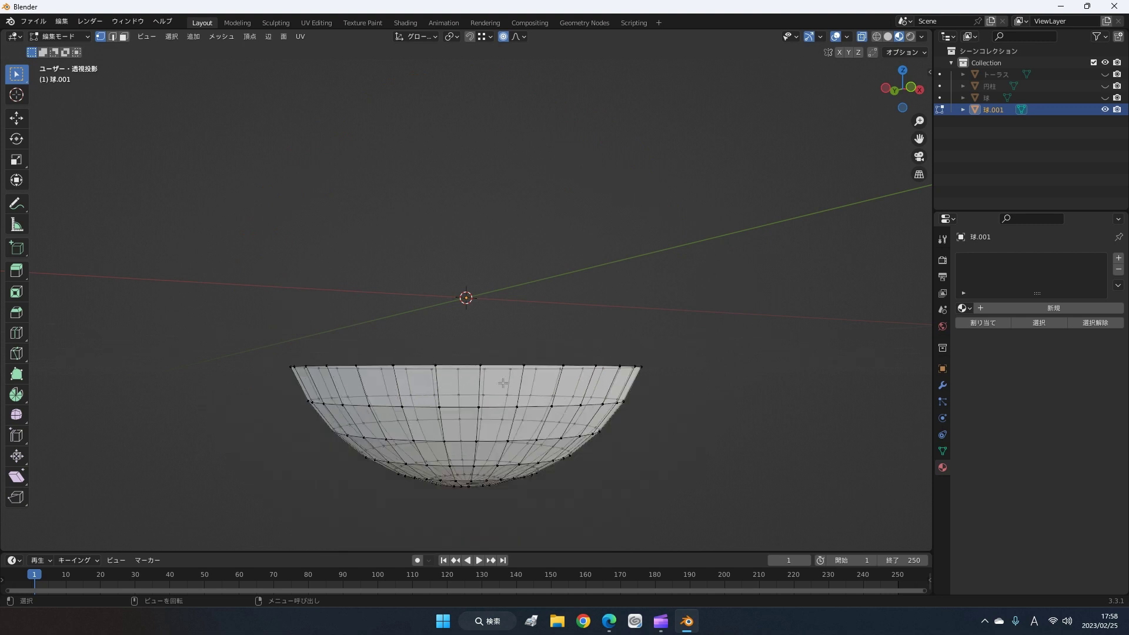
- Inspect the bowl, restore the sphere's upper half, and check both halves
middle_drag(465, 391, 490, 335)
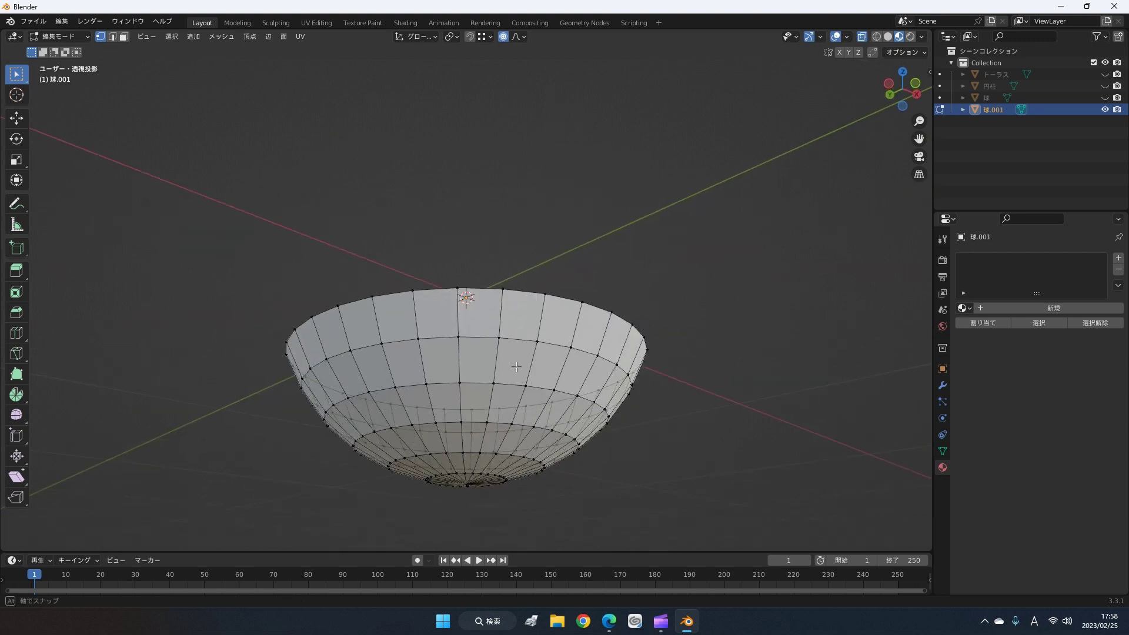
mouse_move(508, 333)
middle_down()
mouse_move(476, 420)
mouse_move(623, 411)
middle_up()
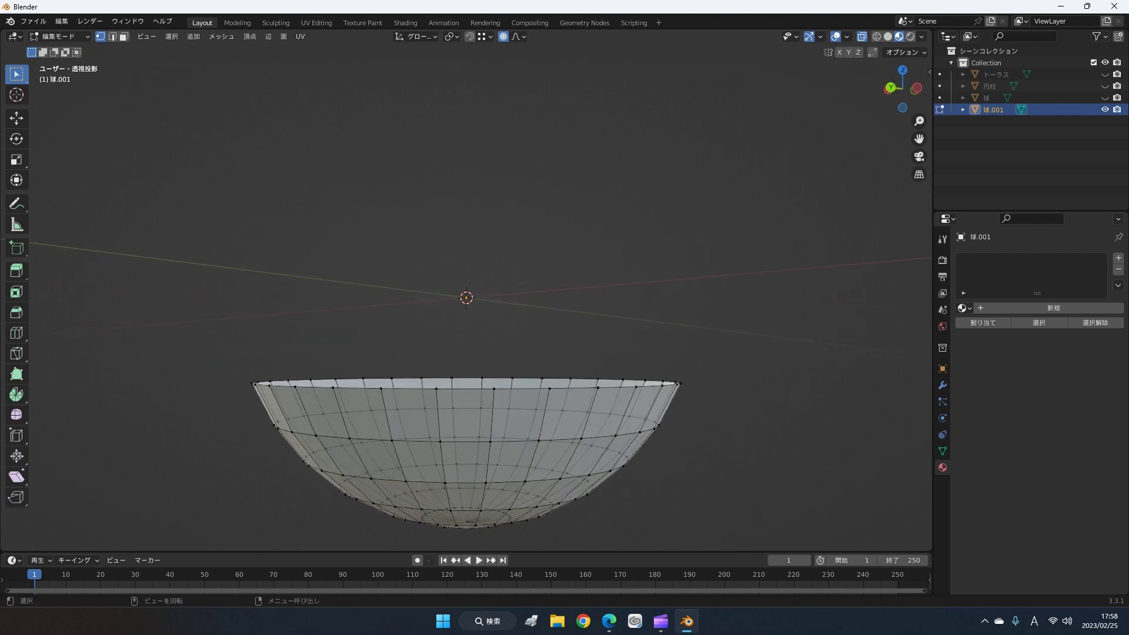
key(alt+h)
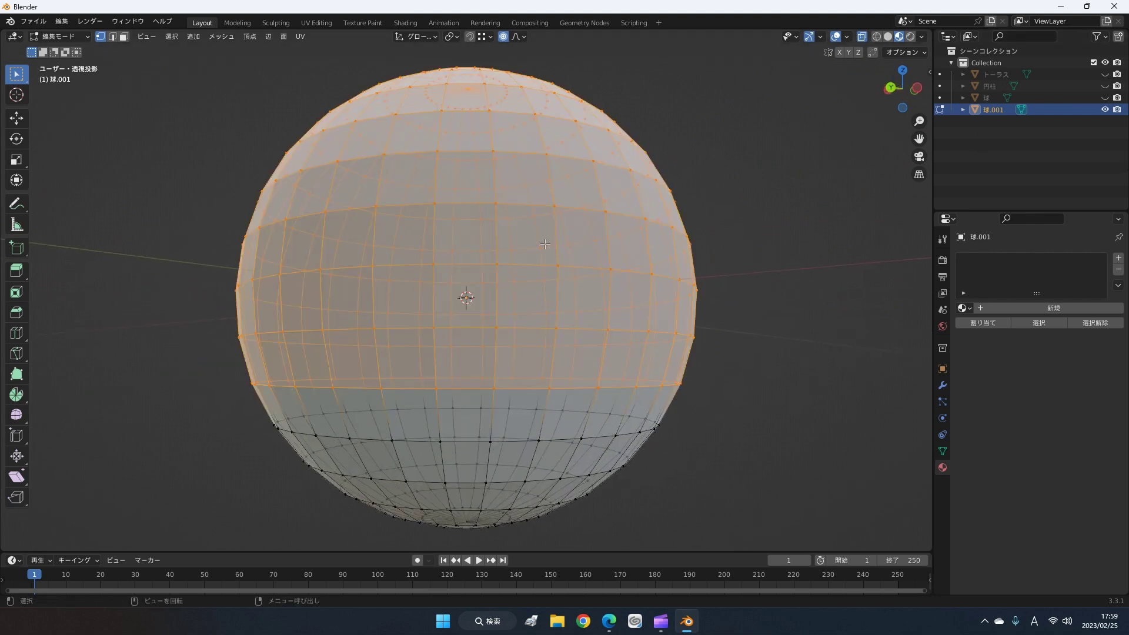
scroll(500, 254, down, 2)
middle_drag(582, 242, 612, 252)
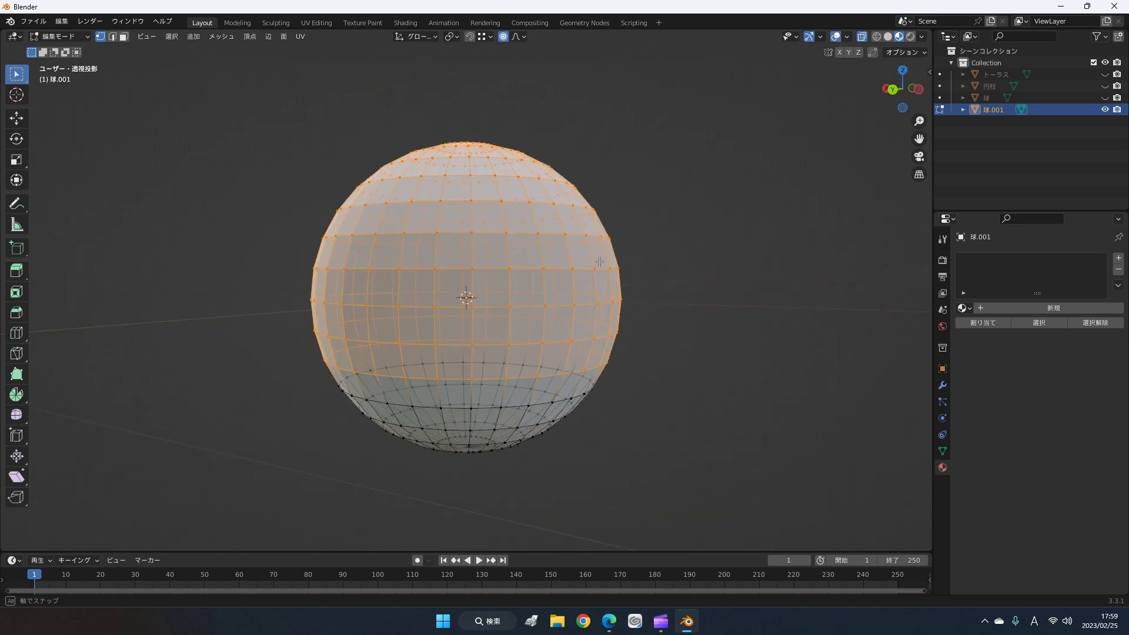
- Delete the upper vertices to leave an open bowl, inspect it, and return to Object Mode
key(x)
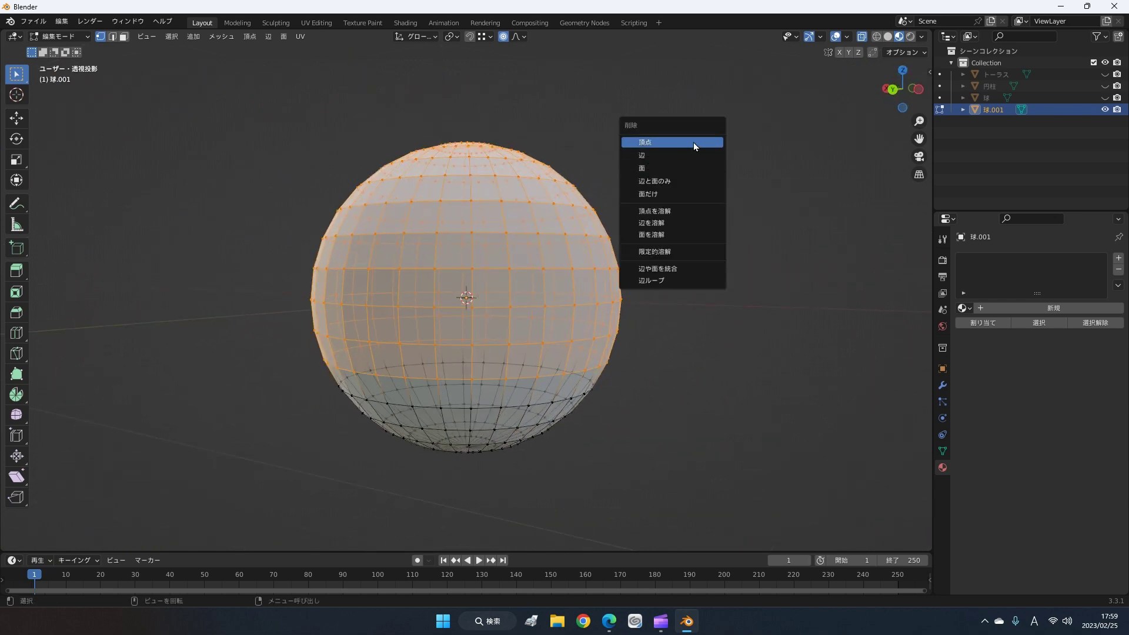
click(694, 142)
middle_drag(637, 322, 589, 301)
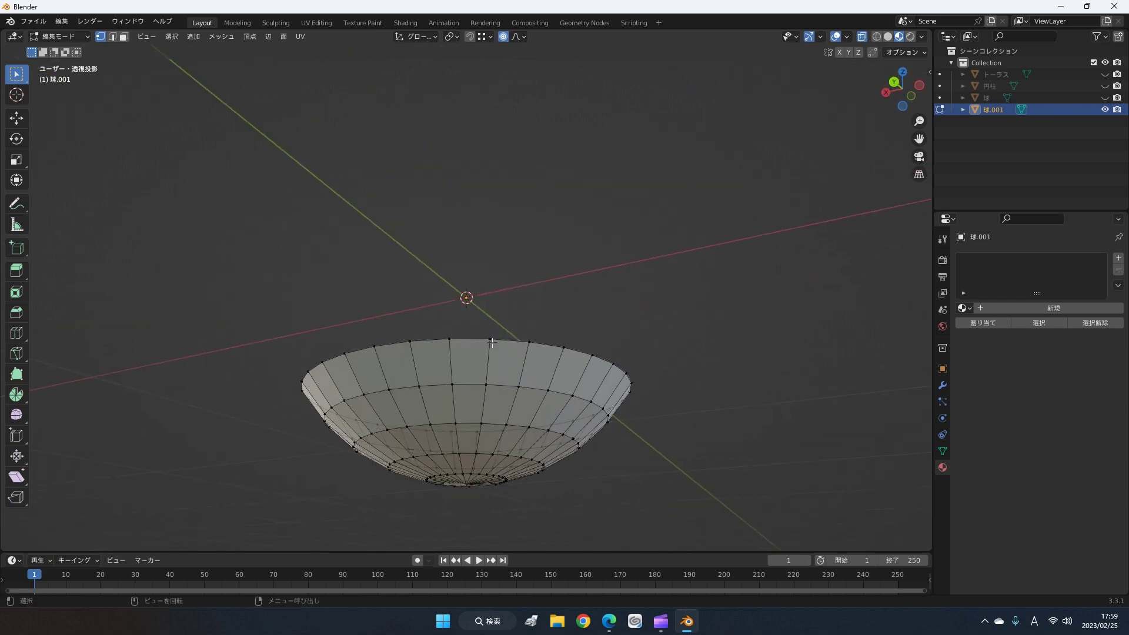
mouse_move(483, 345)
middle_down()
mouse_move(524, 351)
mouse_move(477, 379)
mouse_move(577, 374)
mouse_move(622, 339)
middle_up()
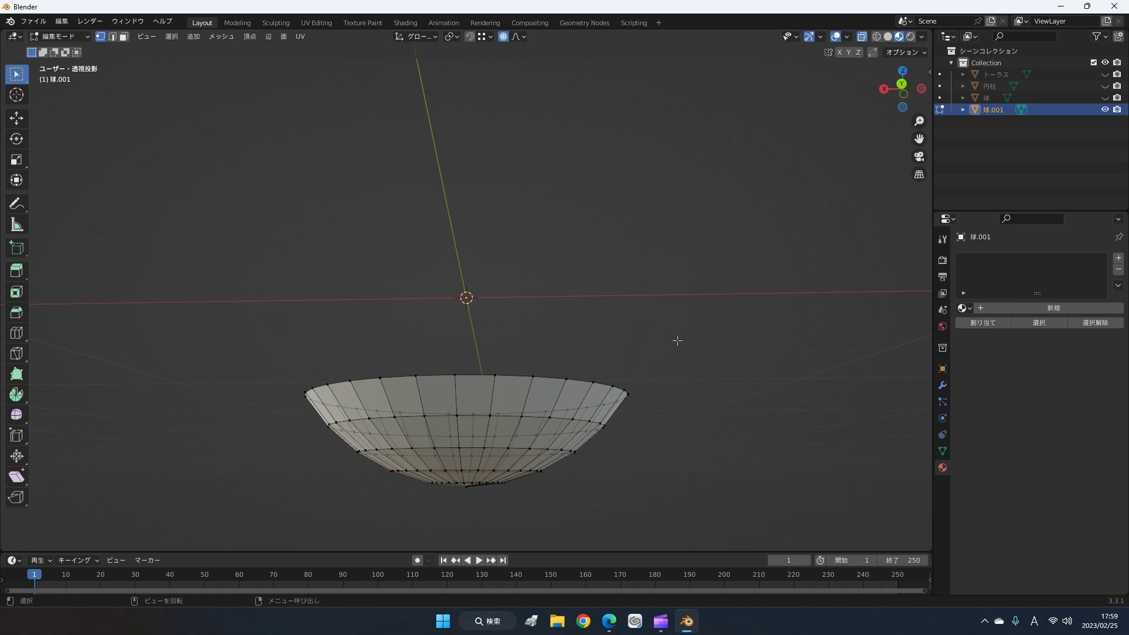
middle_drag(675, 338, 686, 409)
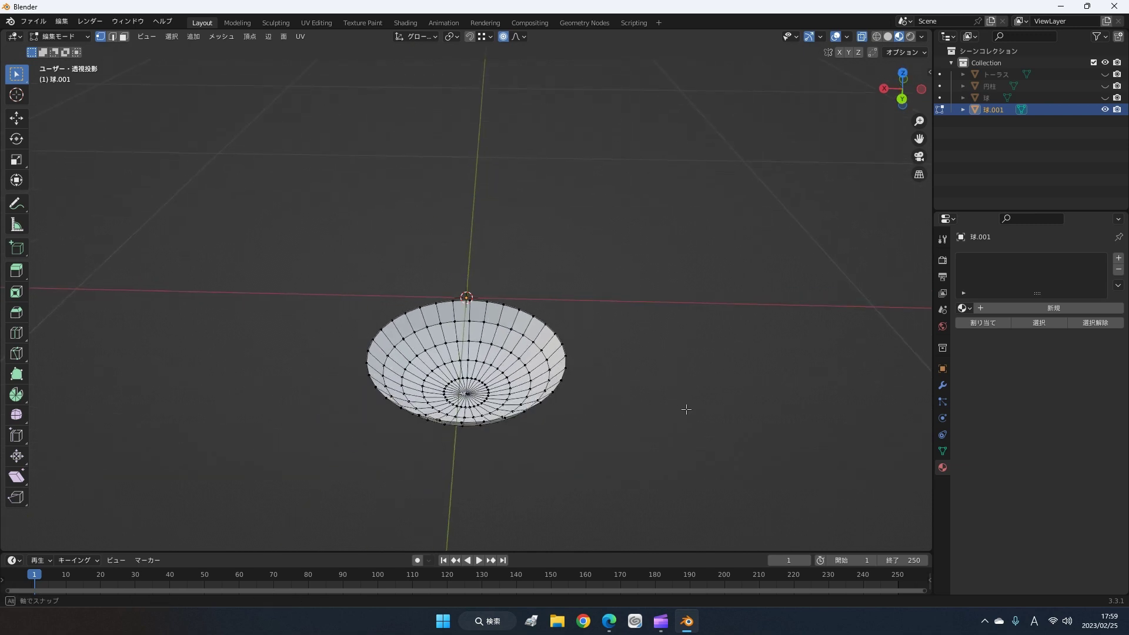
key(Tab)
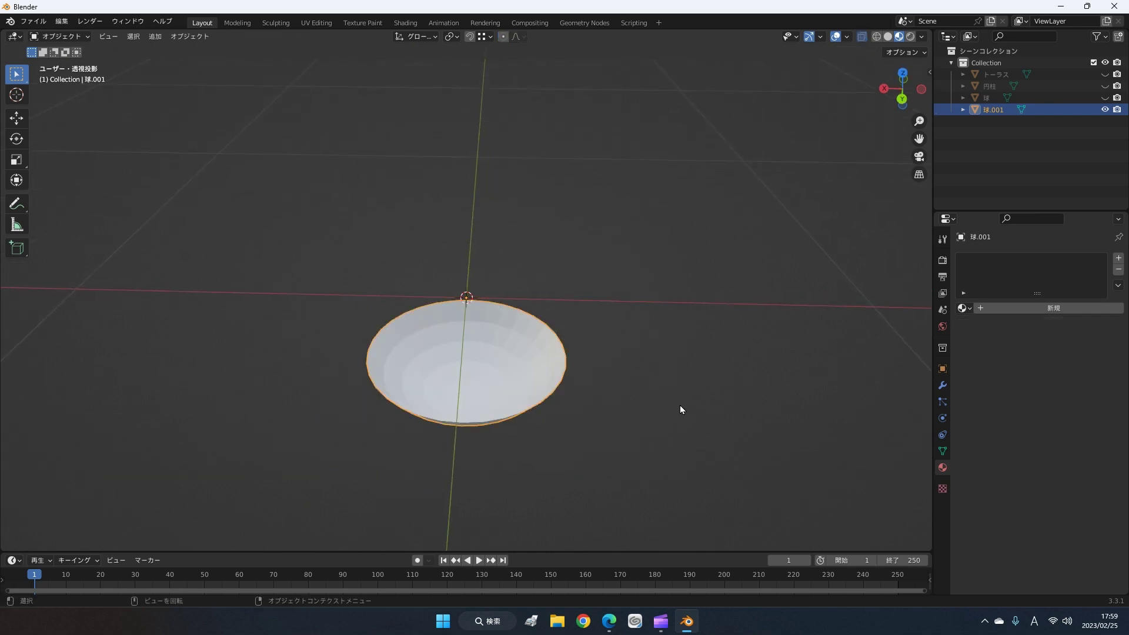
- Orbit around bowl 球.001 and settle on a straight-down Top Orthographic view
mouse_move(611, 389)
middle_down()
mouse_move(703, 270)
mouse_move(640, 474)
mouse_move(591, 471)
mouse_move(629, 284)
mouse_move(679, 275)
mouse_move(764, 383)
middle_up()
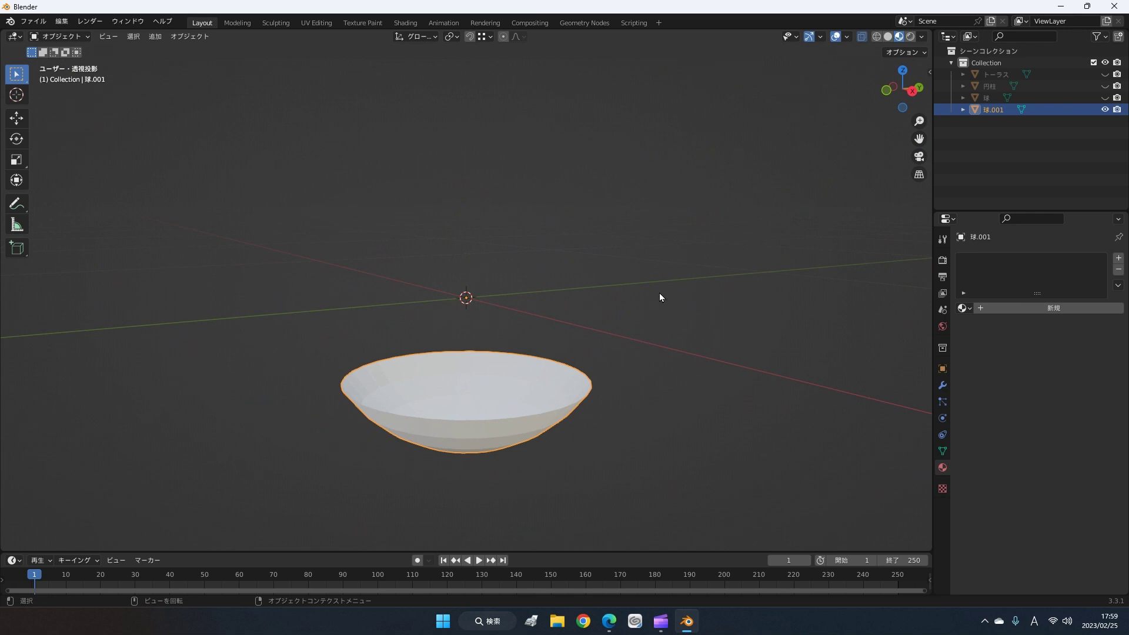
scroll(660, 297, down, 1)
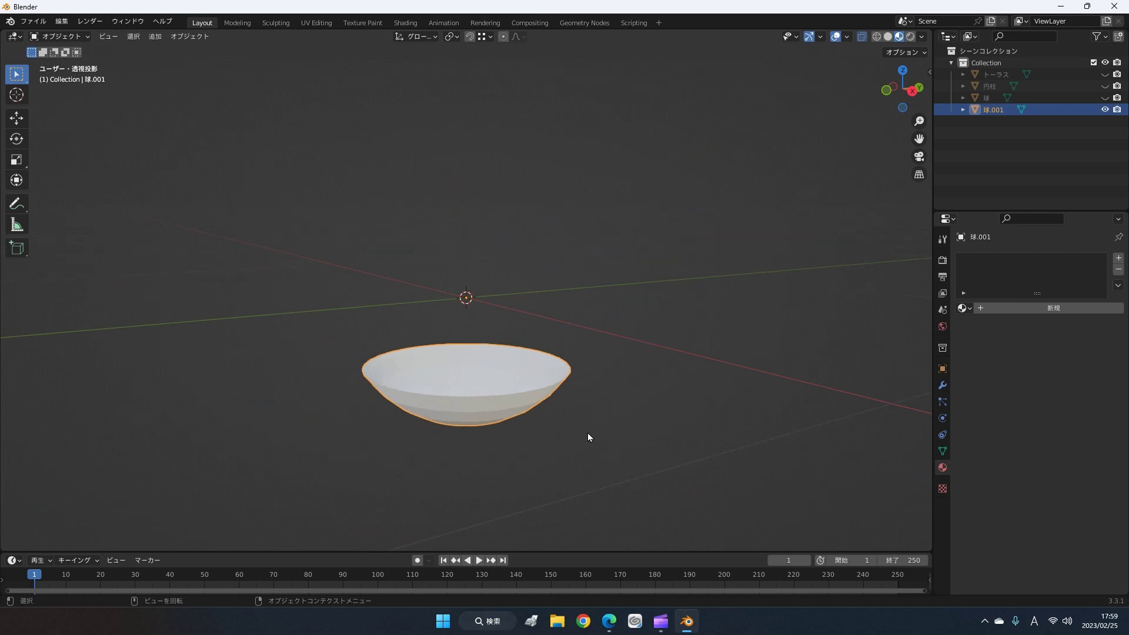
mouse_move(592, 432)
middle_down()
mouse_move(614, 487)
mouse_move(700, 441)
mouse_move(782, 276)
mouse_move(778, 333)
mouse_move(708, 442)
mouse_move(661, 465)
mouse_move(647, 431)
mouse_move(642, 307)
mouse_move(659, 365)
mouse_move(638, 457)
mouse_move(615, 484)
middle_up()
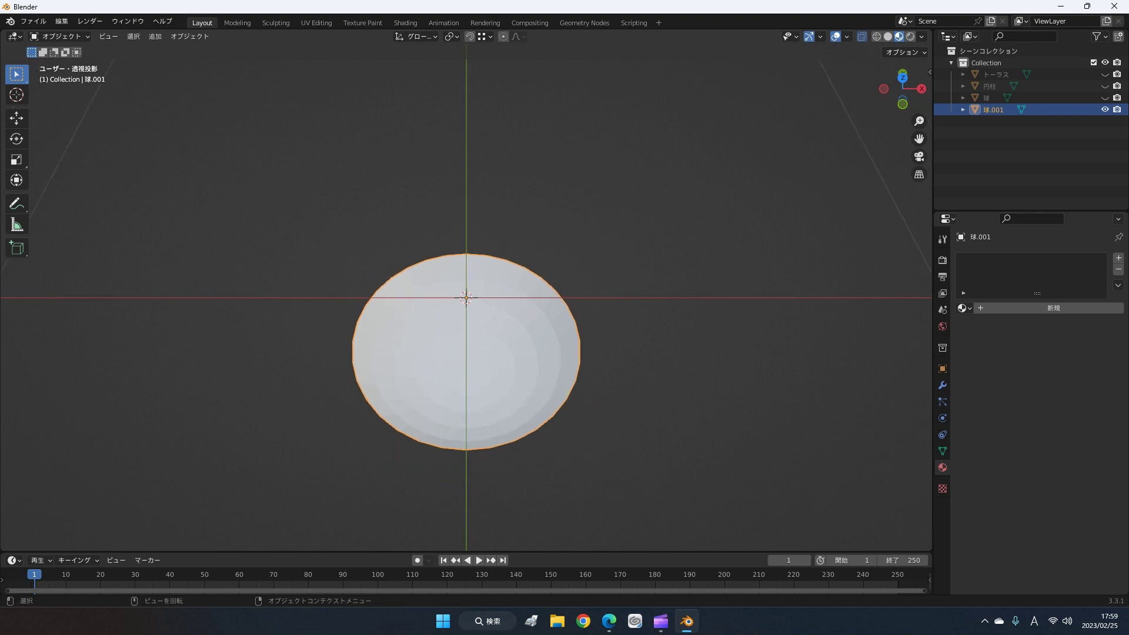
mouse_move(494, 396)
middle_down()
mouse_move(504, 461)
mouse_move(481, 429)
mouse_move(506, 378)
mouse_move(506, 408)
middle_up()
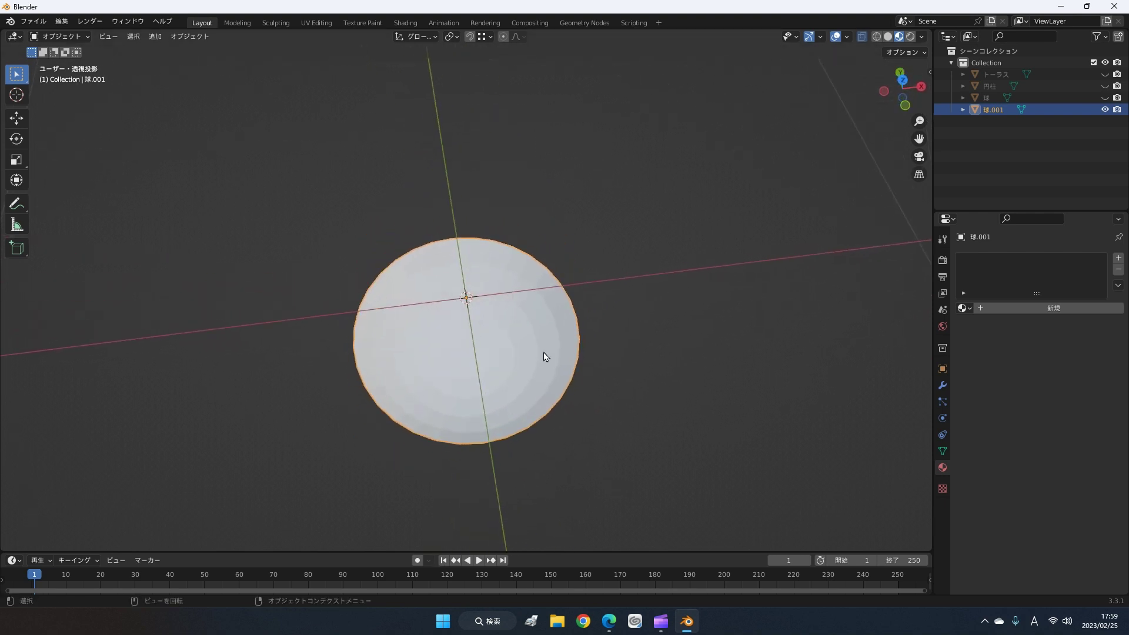
key(KP_7)
scroll(535, 361, down, 2)
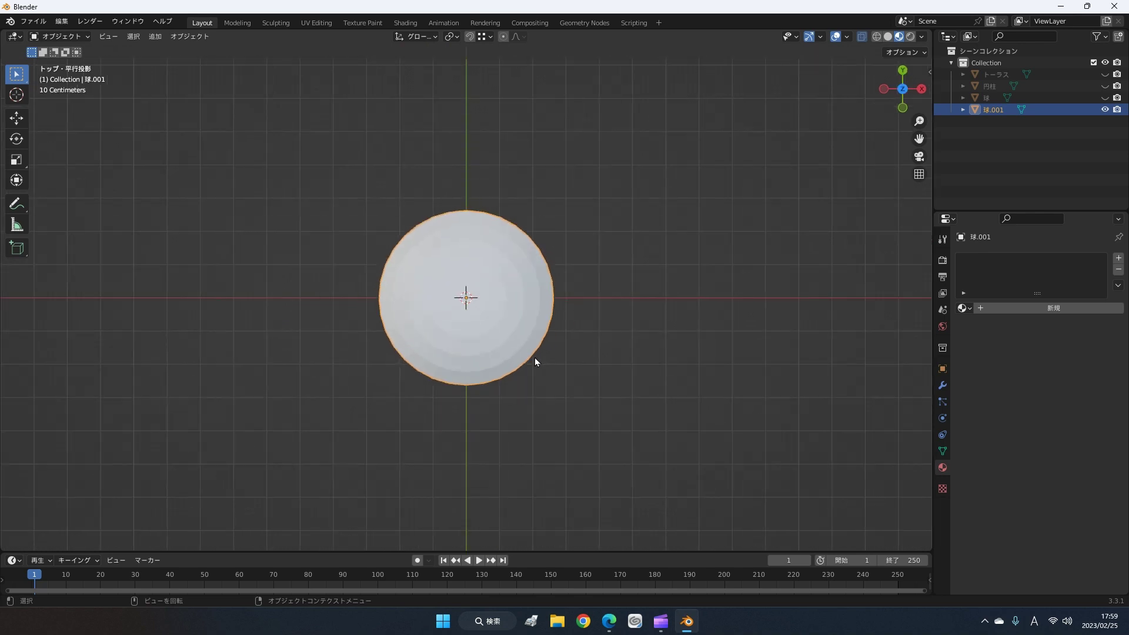
mouse_move(555, 340)
middle_down()
mouse_move(551, 390)
mouse_move(573, 270)
mouse_move(558, 319)
mouse_move(554, 300)
middle_up()
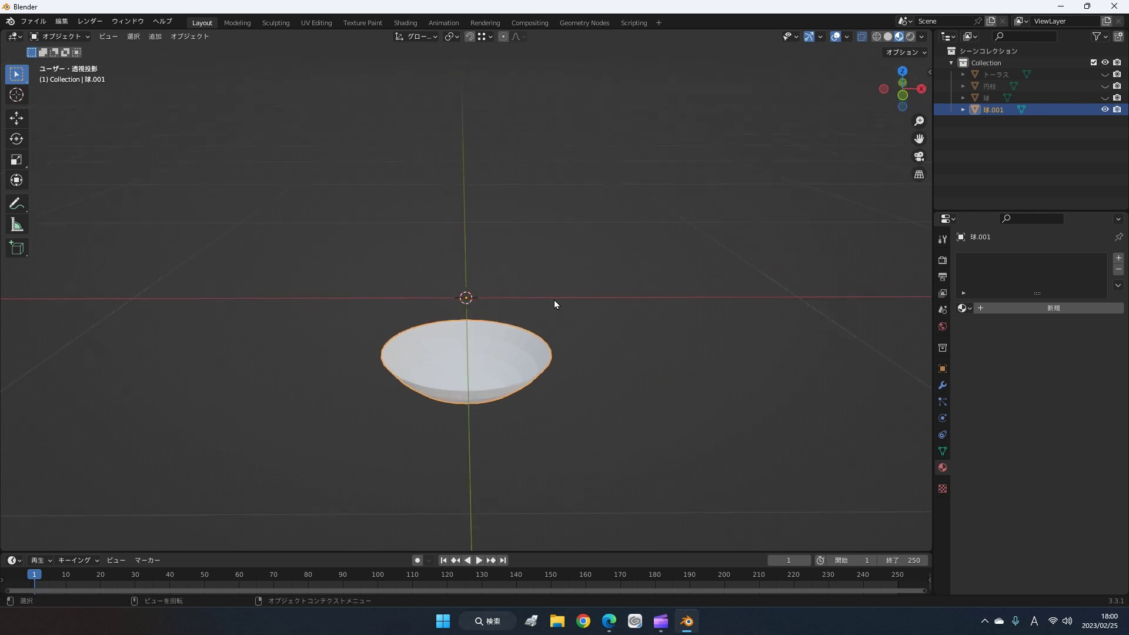
key(KP_7)
middle_drag(585, 419, 585, 320)
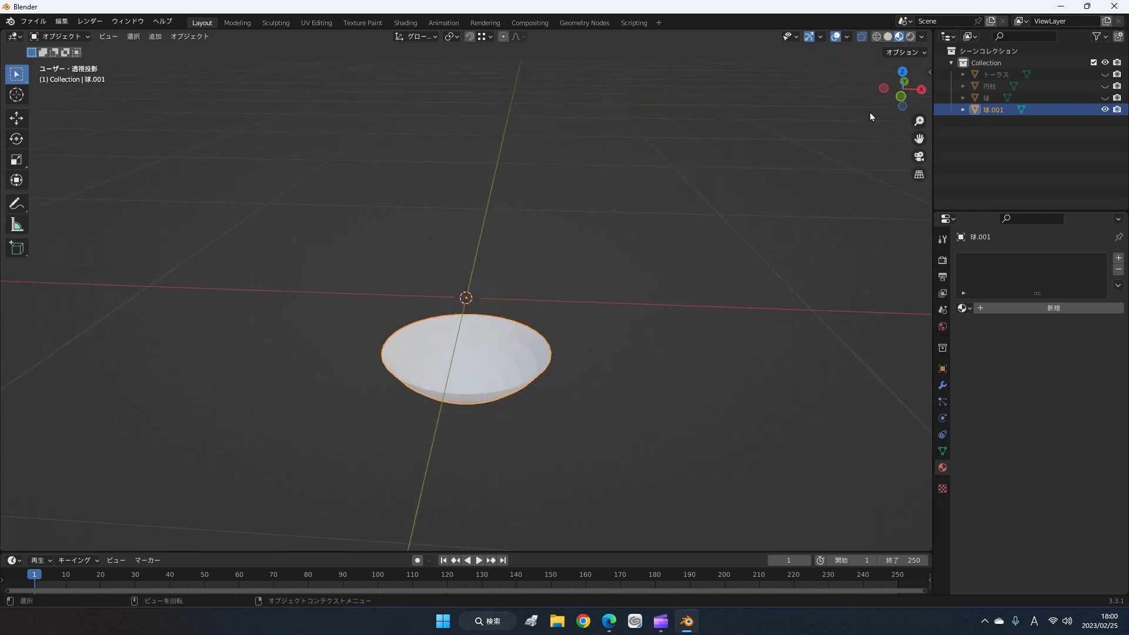
click(901, 73)
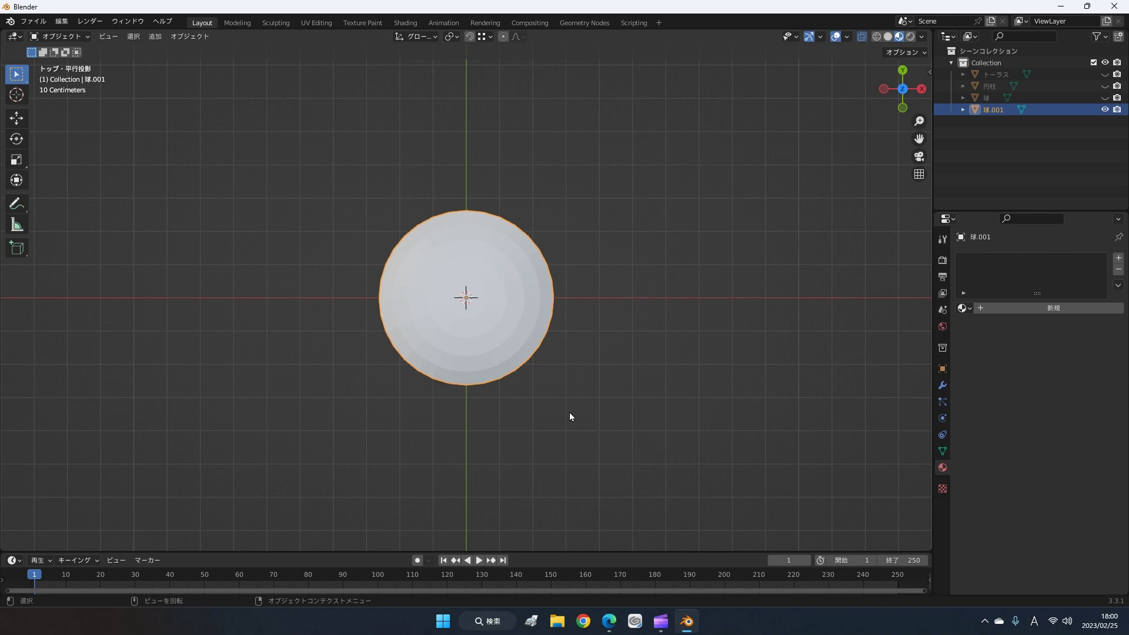
- Scale the bowl wider along the X axis and check it in perspective
key(s)
key(x)
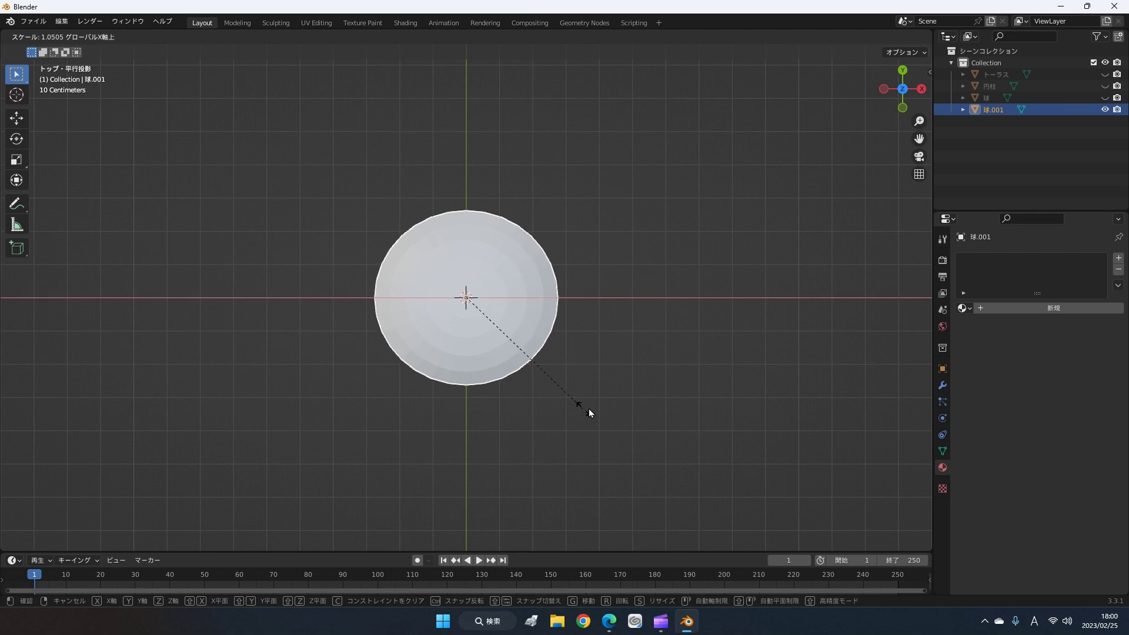
click(675, 387)
mouse_move(617, 475)
middle_down()
mouse_move(650, 325)
mouse_move(620, 396)
mouse_move(567, 441)
mouse_move(521, 303)
mouse_move(585, 330)
mouse_move(692, 351)
mouse_move(710, 368)
mouse_move(657, 393)
mouse_move(613, 388)
mouse_move(597, 423)
mouse_move(628, 407)
middle_up()
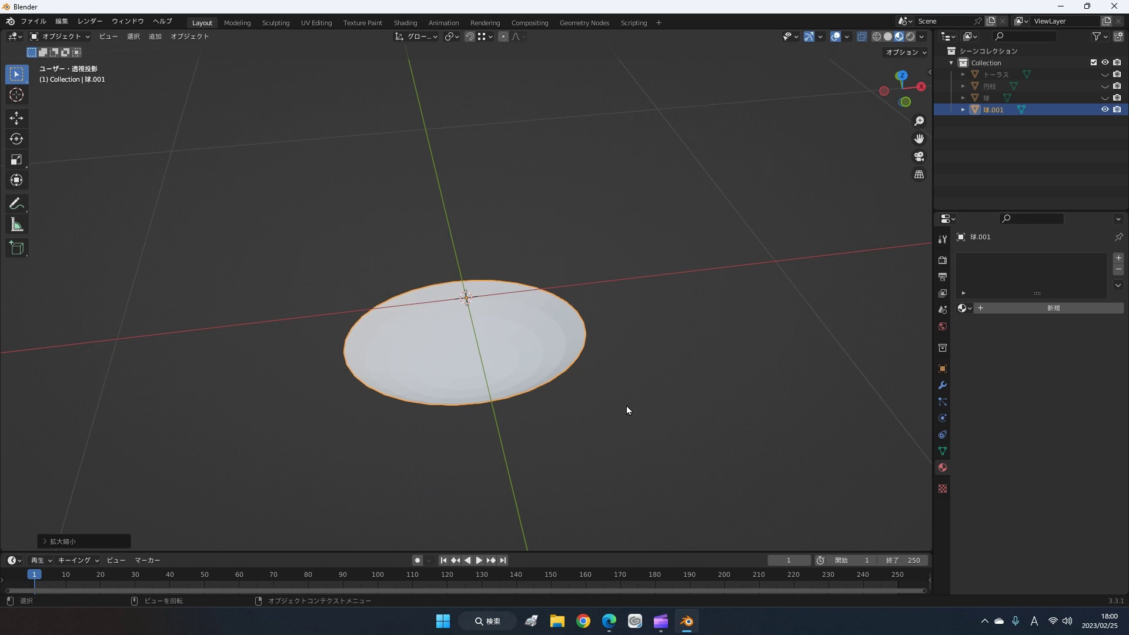
key(Tab)
- Switch to Edge select mode and view the bowl's mesh from Top Orthographic view
mouse_move(625, 404)
middle_down()
mouse_move(667, 360)
mouse_move(676, 330)
mouse_move(523, 384)
middle_up()
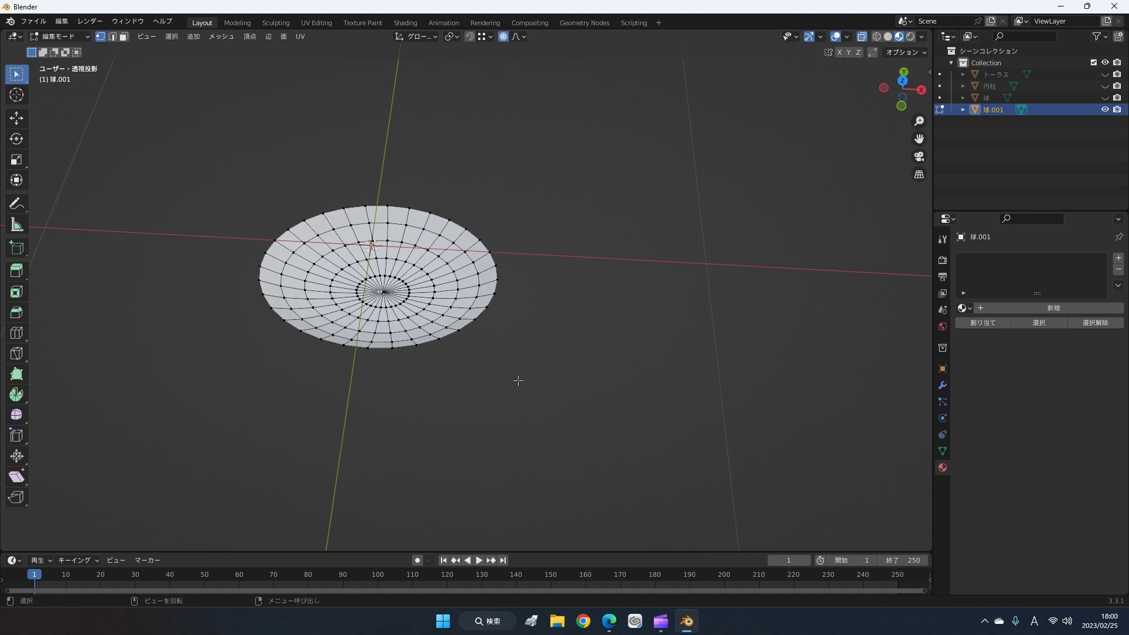
click(112, 37)
scroll(582, 300, up, 1)
scroll(582, 299, up, 1)
scroll(588, 299, up, 2)
middle_drag(588, 299, 595, 312)
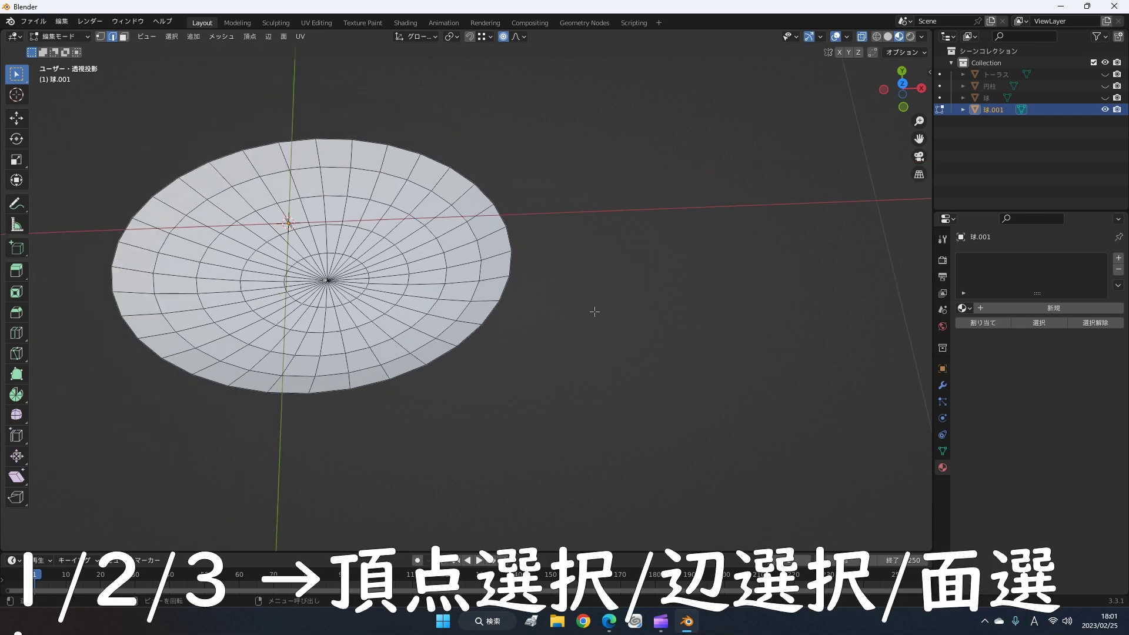
mouse_move(559, 297)
middle_down()
mouse_move(648, 226)
mouse_move(559, 323)
mouse_move(532, 322)
mouse_move(541, 315)
middle_up()
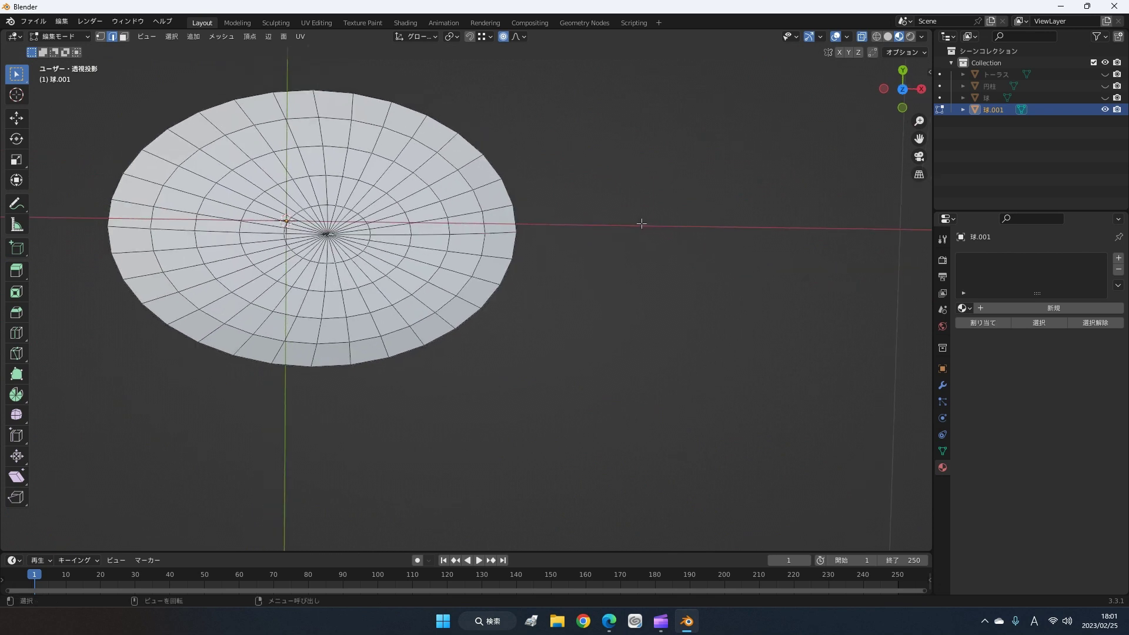
key(KP_7)
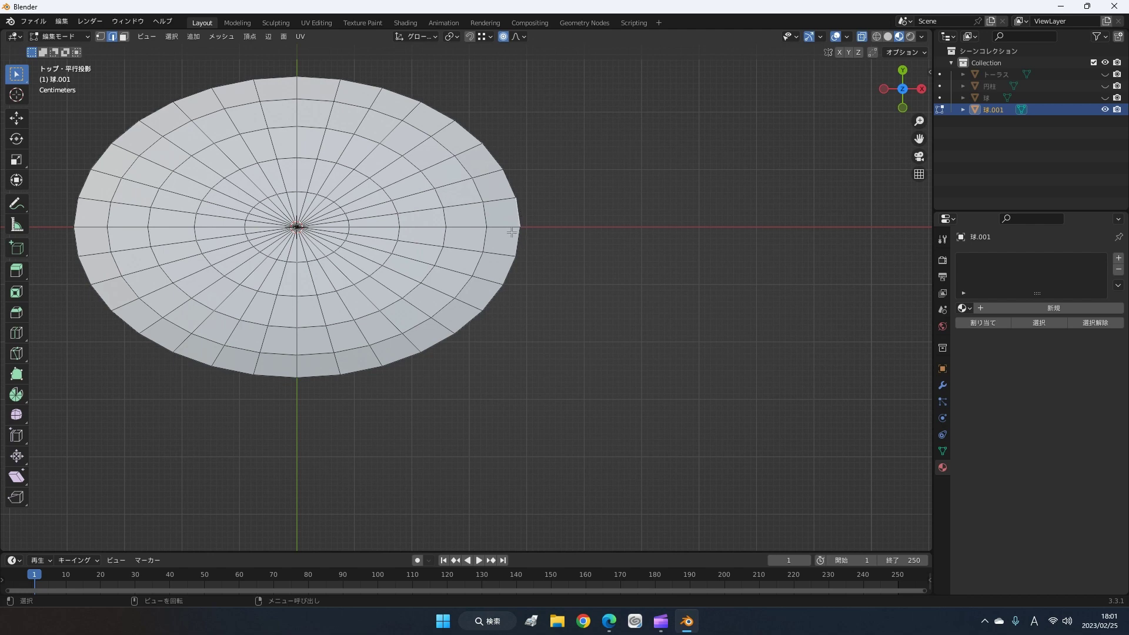
- Select several edges along the bowl's right rim, adding each to the selection
shift+click(522, 214)
click(521, 218)
click(520, 245)
key(shift)
scroll(555, 252, up, 2)
scroll(562, 252, up, 2)
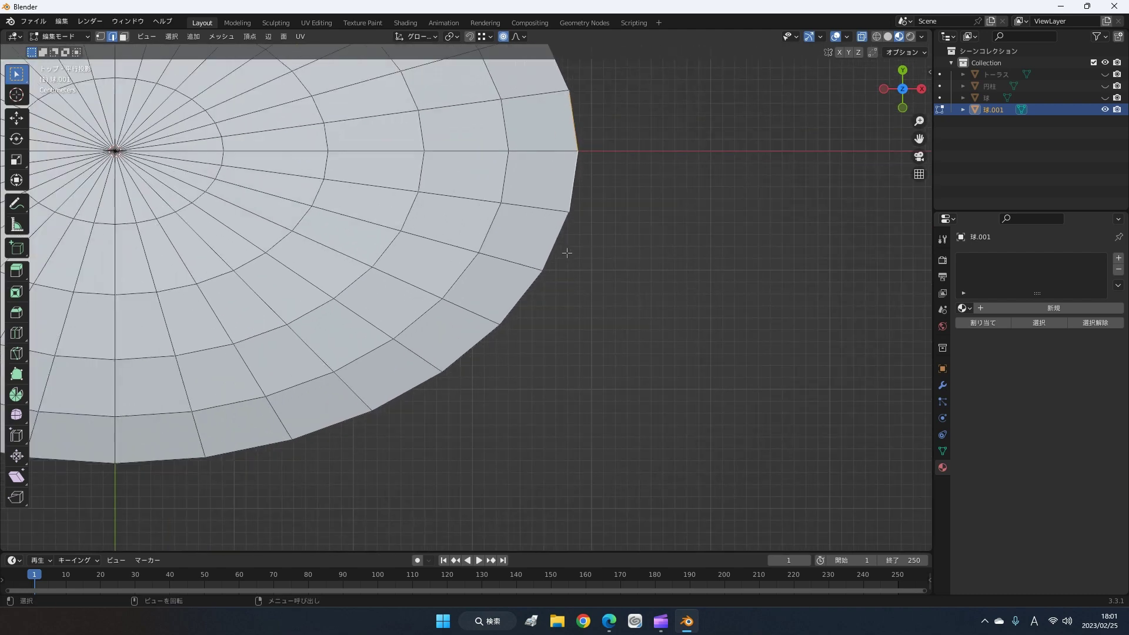
scroll(574, 248, down, 1)
scroll(567, 250, down, 1)
key(shift)
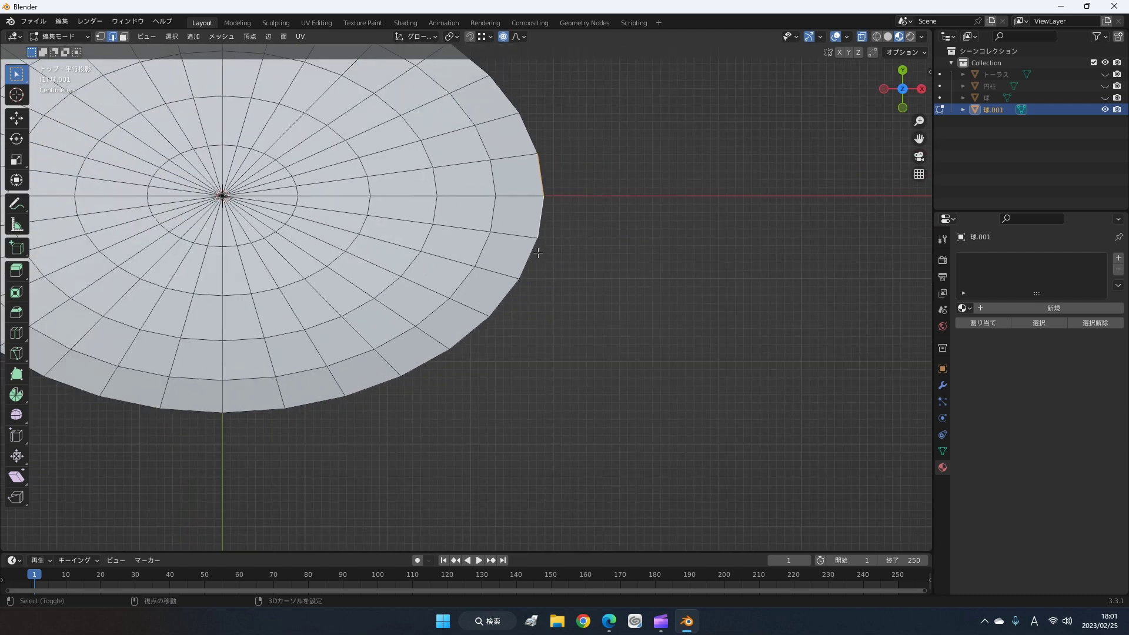
- Extend the rim selection along the disc's lower-right, bottom and left edges
shift+click(477, 335)
shift+click(430, 364)
shift+click(379, 386)
shift+click(317, 408)
shift+click(255, 413)
shift+click(212, 415)
shift+click(134, 411)
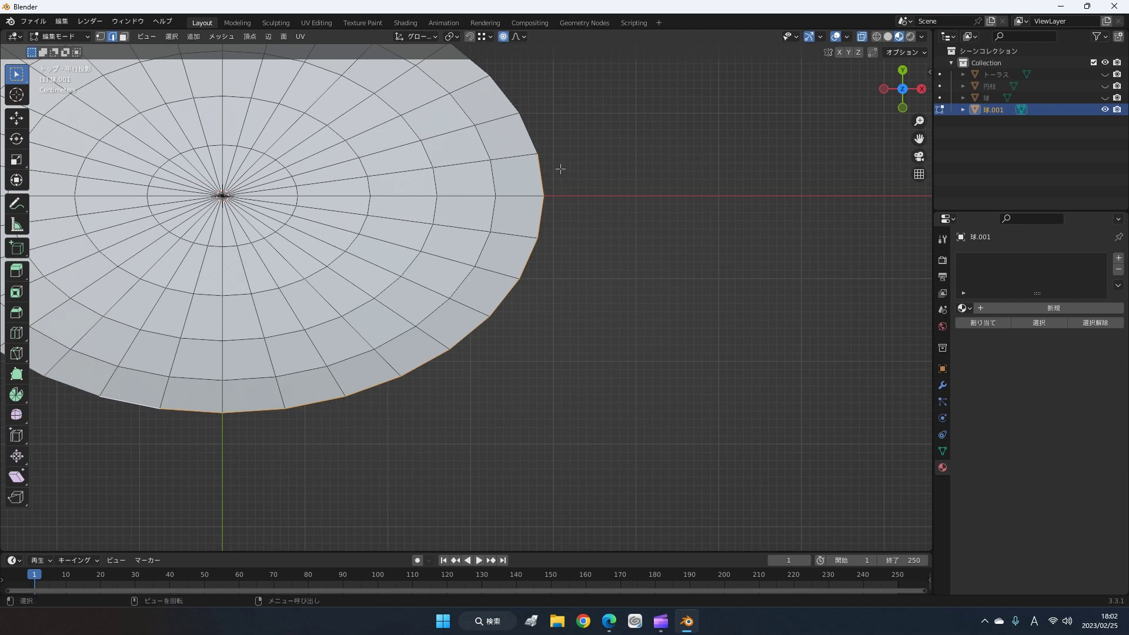
- Box-select faces near the right rim and below the centre, then clear the selection
shift+drag(432, 135, 634, 217)
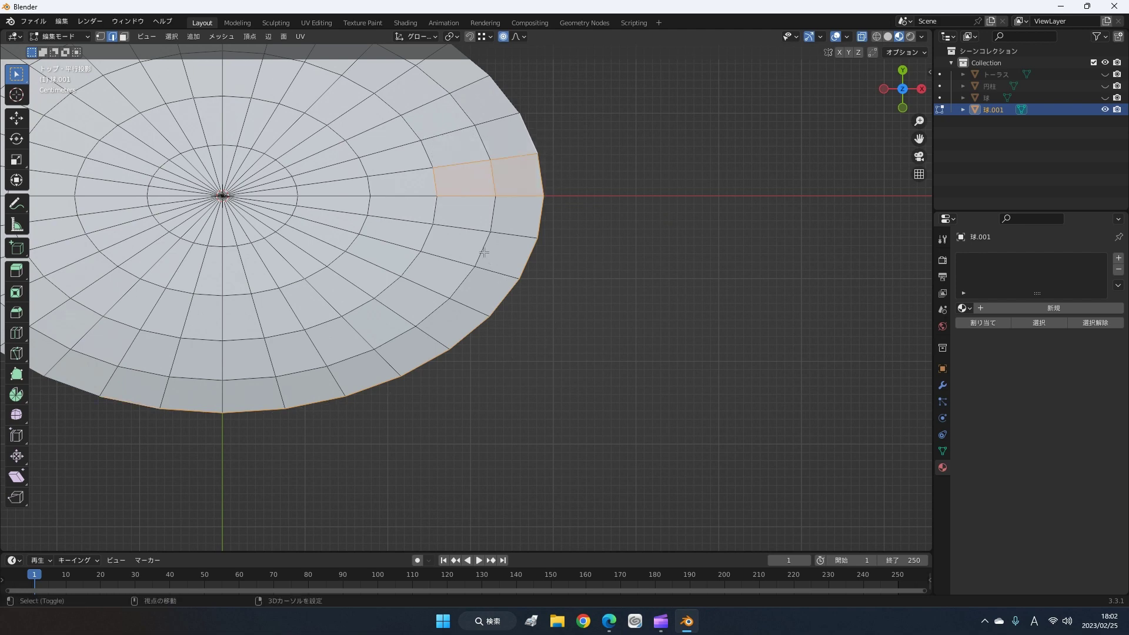
shift+drag(497, 194, 364, 269)
shift+drag(176, 244, 267, 344)
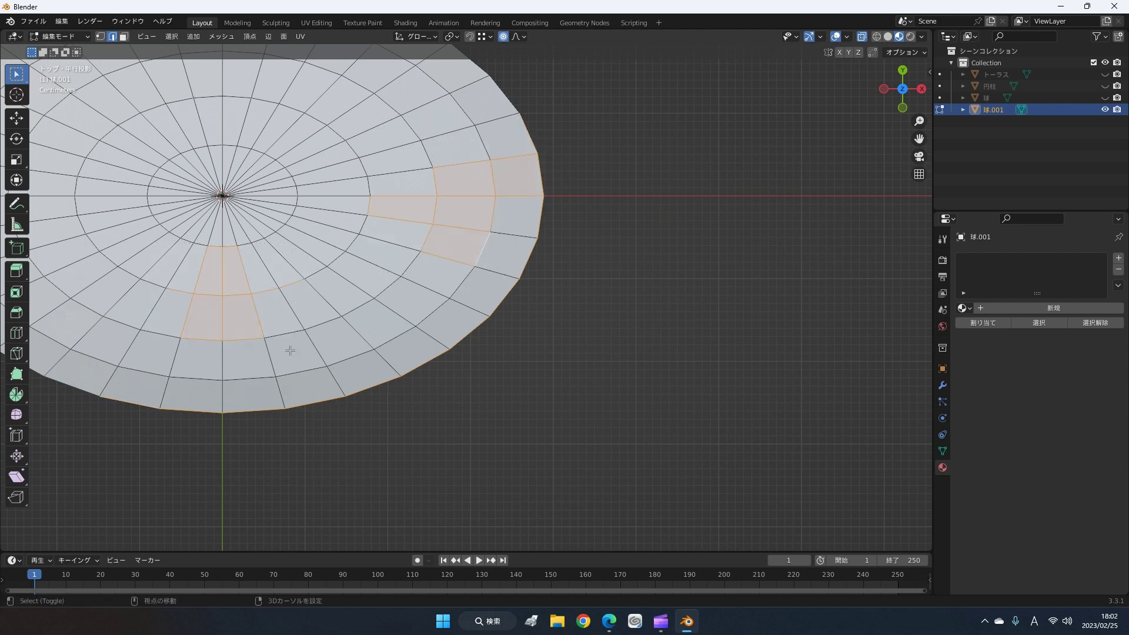
shift+drag(270, 431, 224, 377)
click(608, 327)
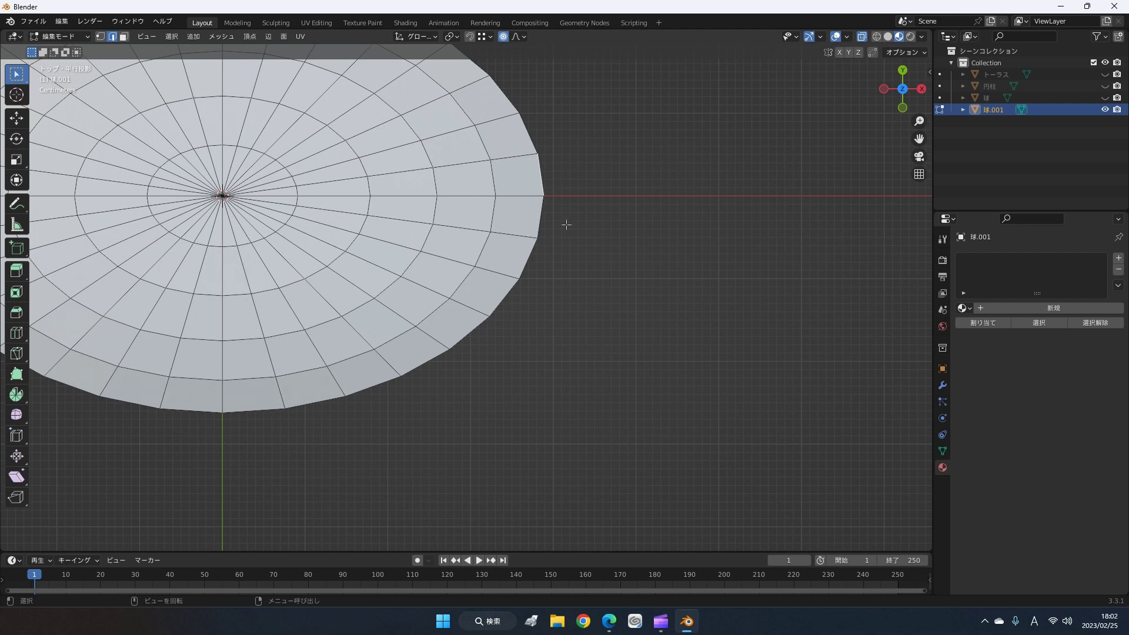
- Zoom in and select only the upper edge at the disc's right tip
shift+click(543, 212)
scroll(568, 208, up, 1)
scroll(568, 208, up, 1)
scroll(569, 209, up, 1)
scroll(574, 294, up, 1)
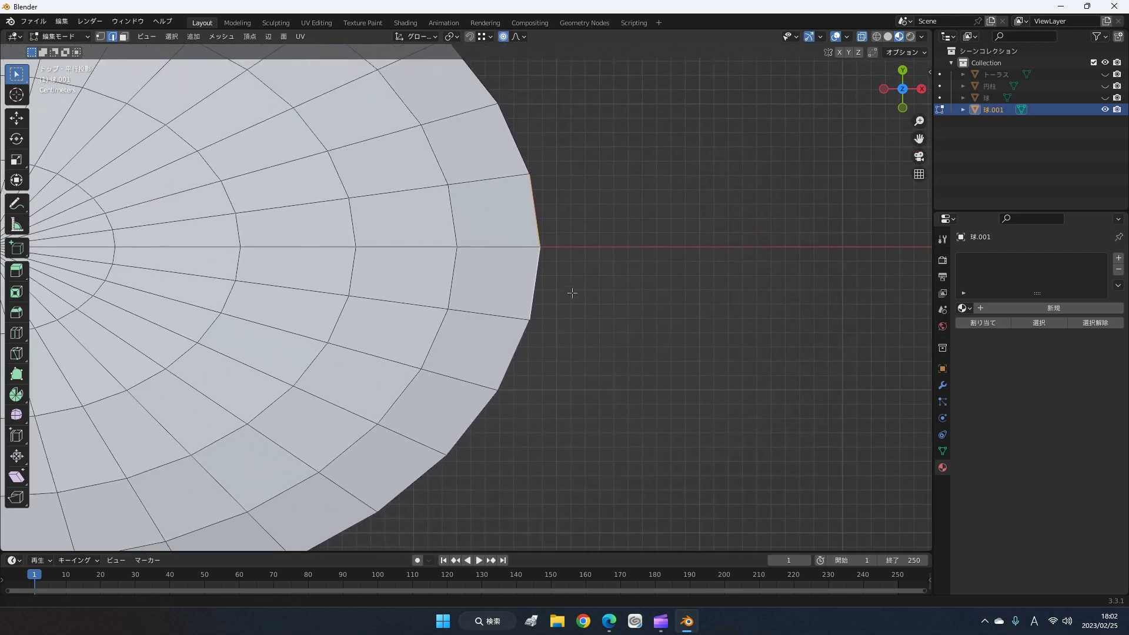
scroll(579, 292, up, 1)
scroll(590, 287, up, 1)
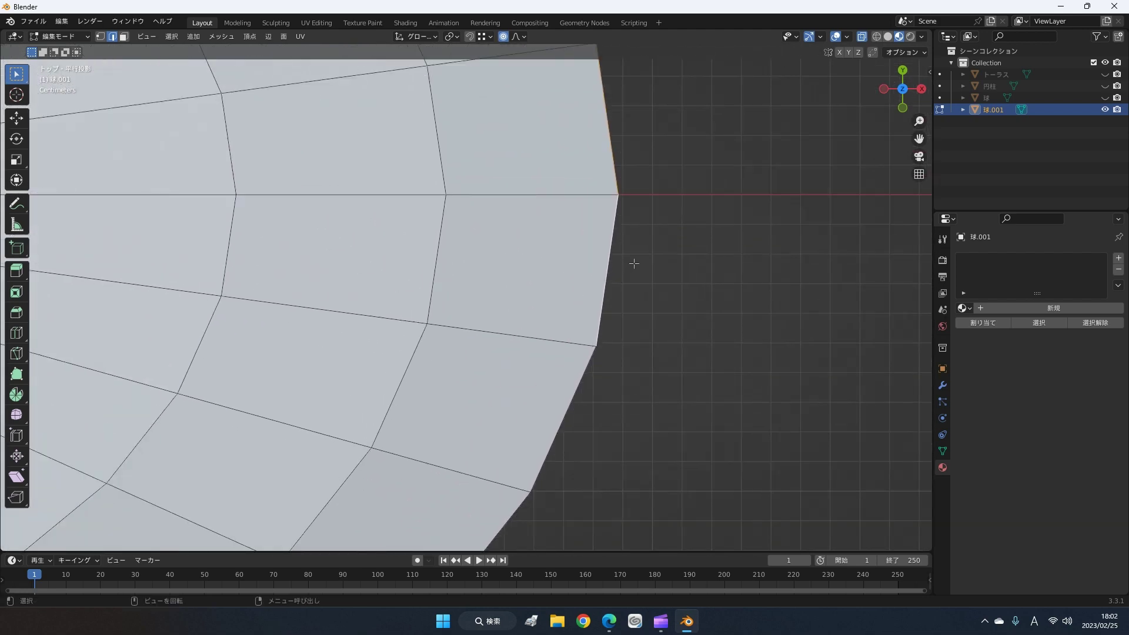
click(612, 124)
click(647, 116)
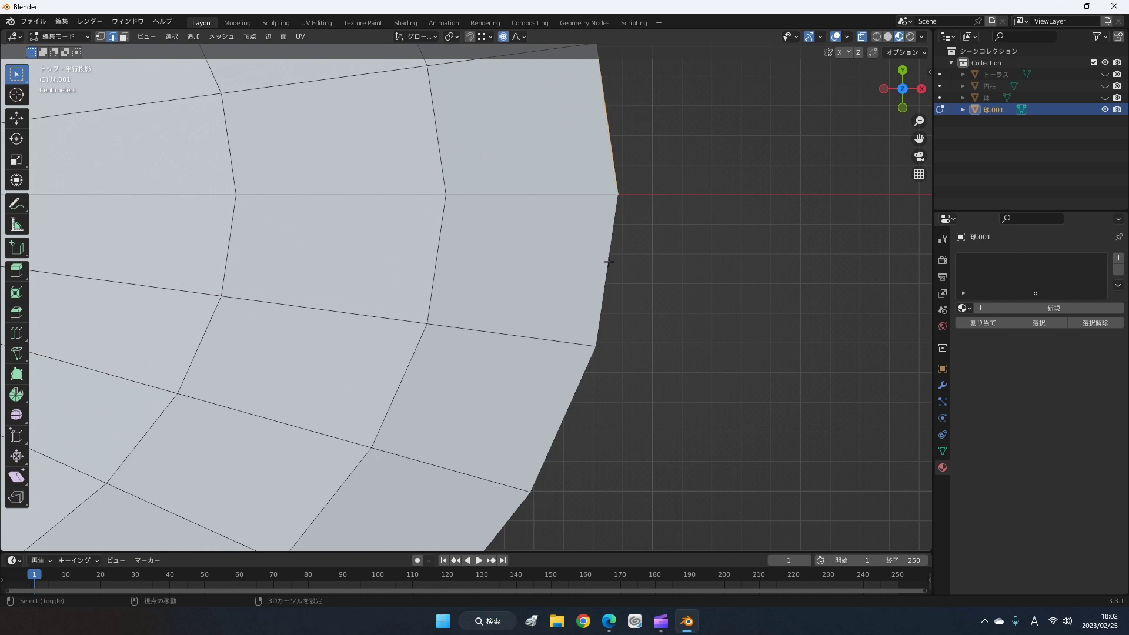
- Zoom out and pan so the whole disc sits on the left of the view
scroll(634, 256, down, 1)
scroll(635, 257, down, 1)
scroll(635, 257, down, 1)
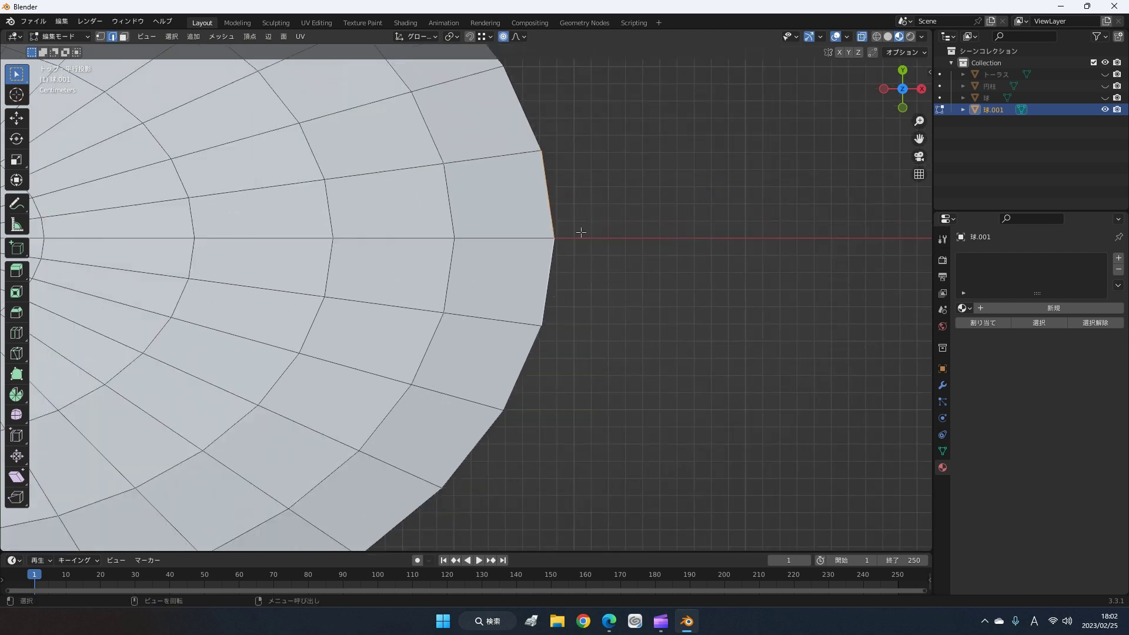
scroll(599, 329, down, 1)
scroll(598, 355, down, 3)
scroll(588, 374, down, 1)
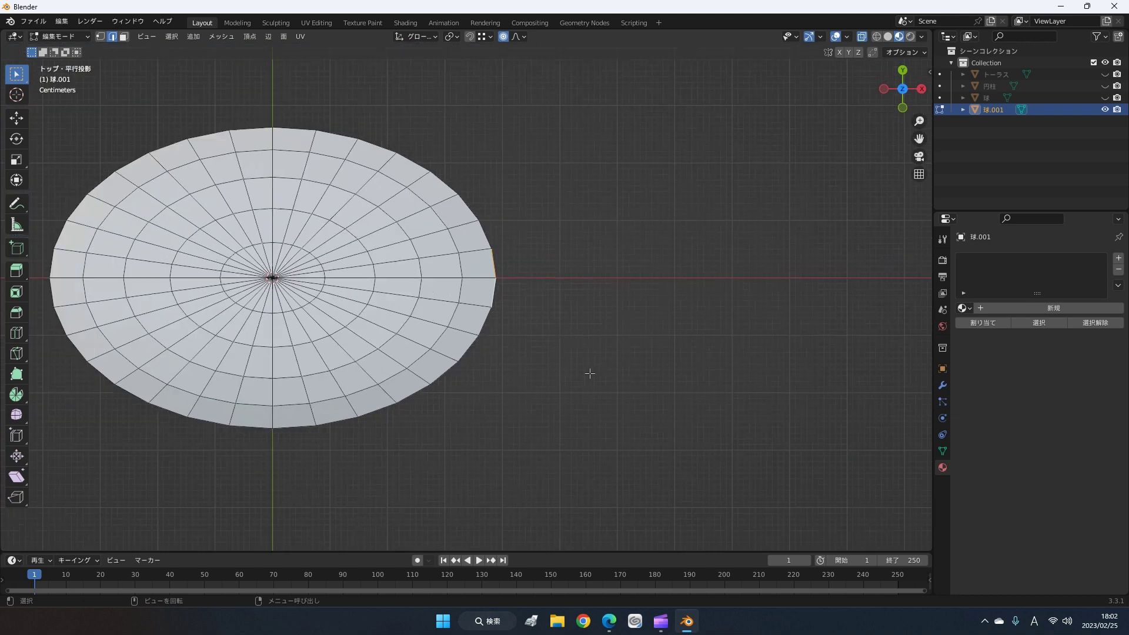
shift+middle_drag(590, 405, 550, 349)
scroll(550, 349, down, 1)
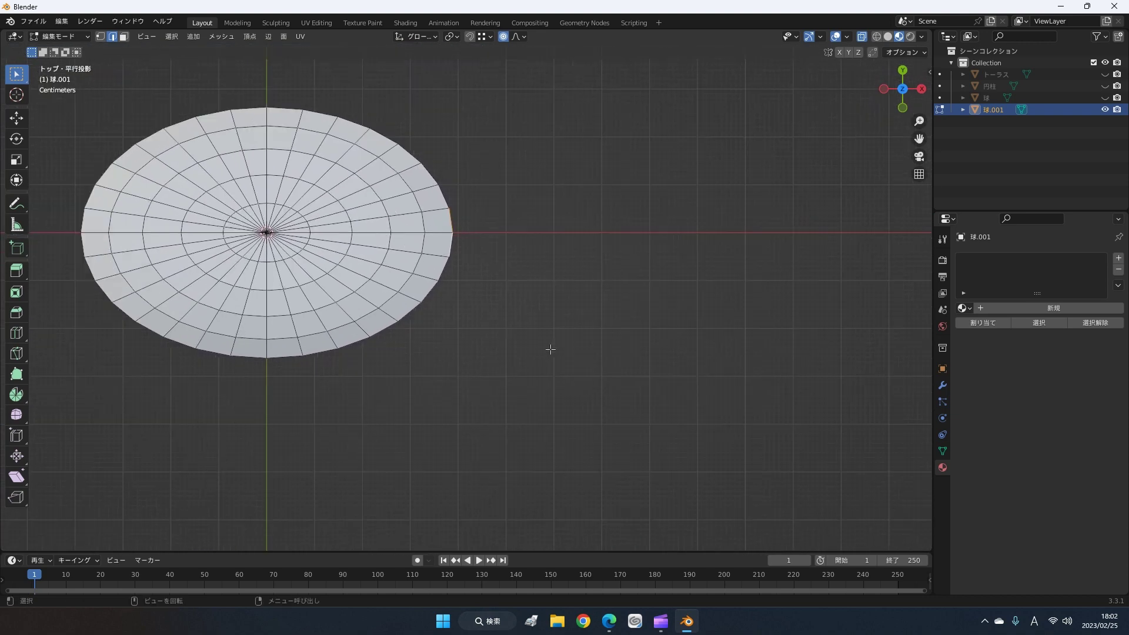
scroll(605, 351, down, 1)
shift+middle_drag(607, 350, 539, 343)
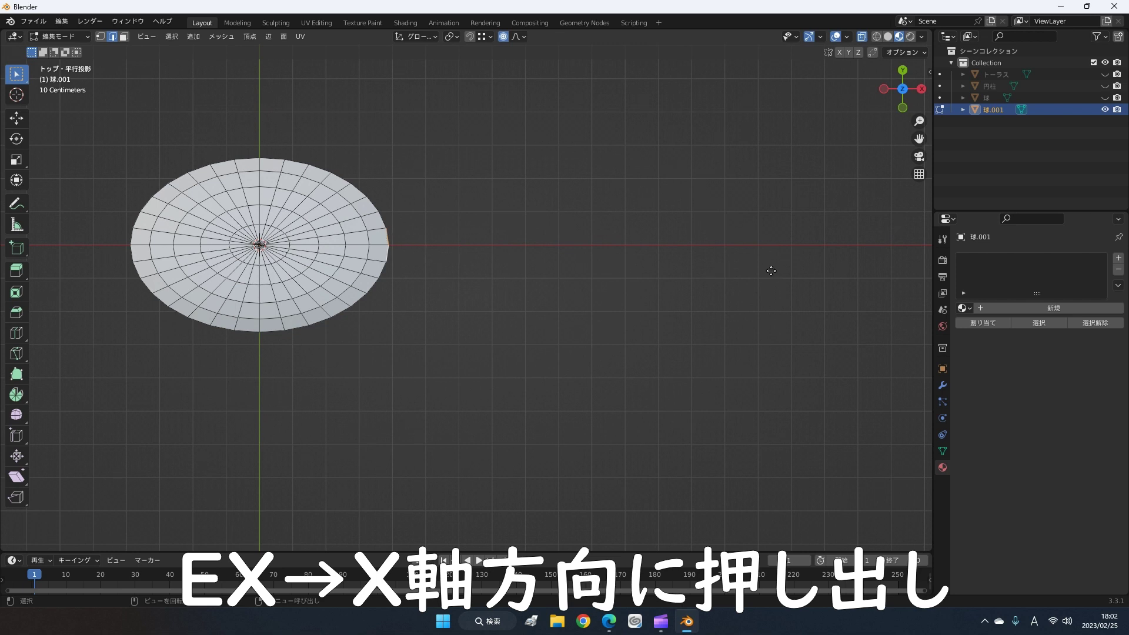
- Extrude the tip edge about 1.56 m along X into a flat handle, then return to Object Mode
key(e)
key(x)
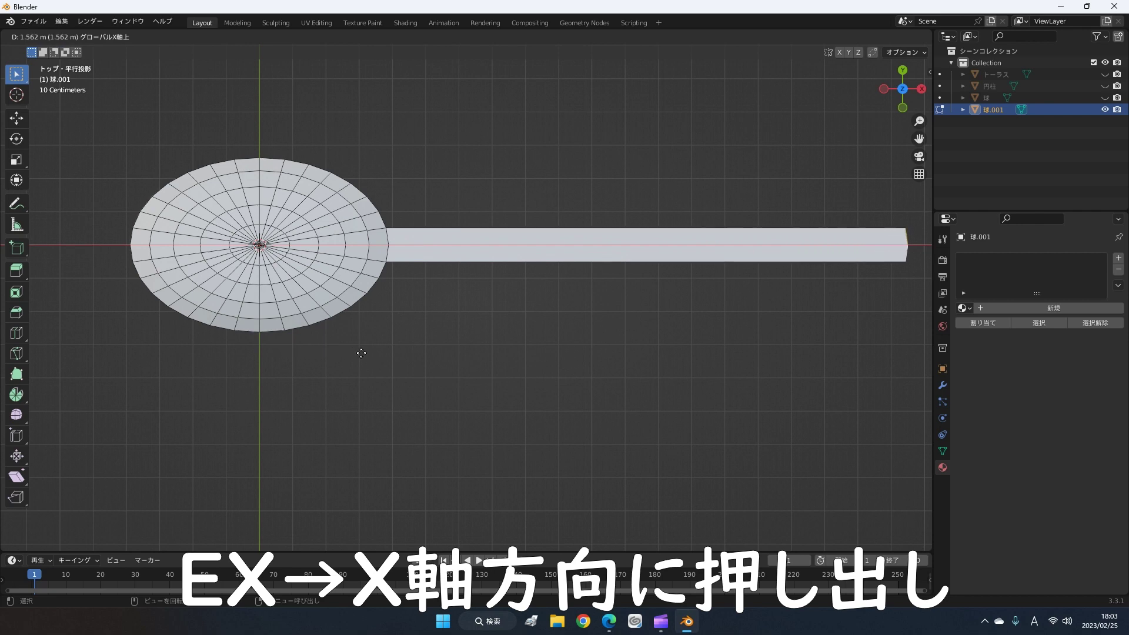
click(370, 353)
mouse_move(370, 353)
middle_down()
mouse_move(456, 194)
mouse_move(484, 304)
mouse_move(450, 318)
middle_up()
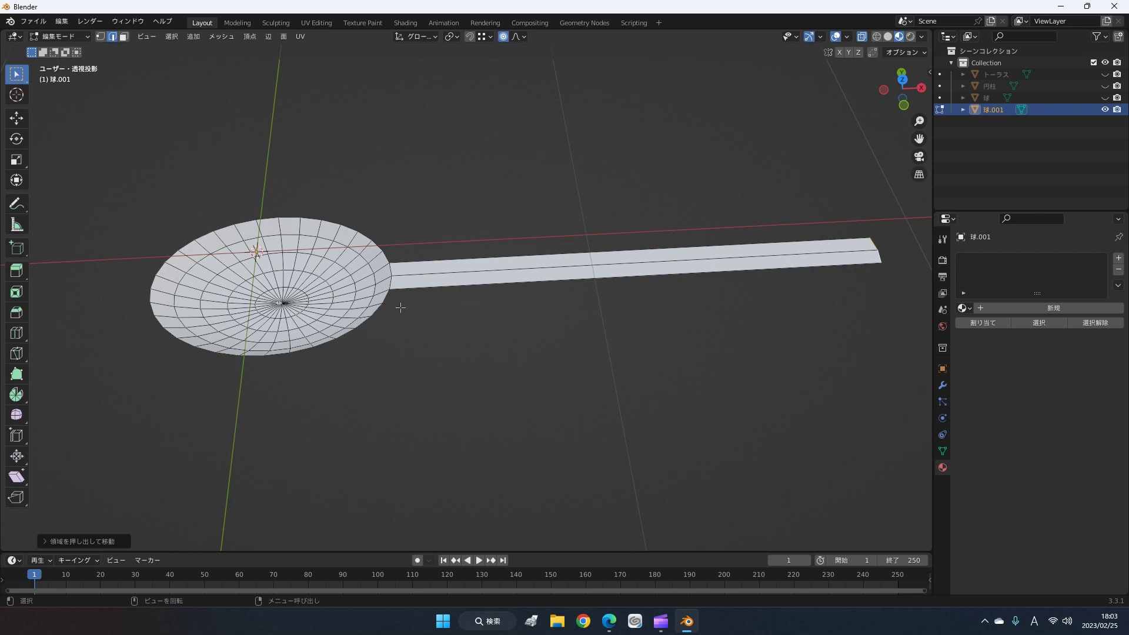
key(Tab)
scroll(388, 352, down, 1)
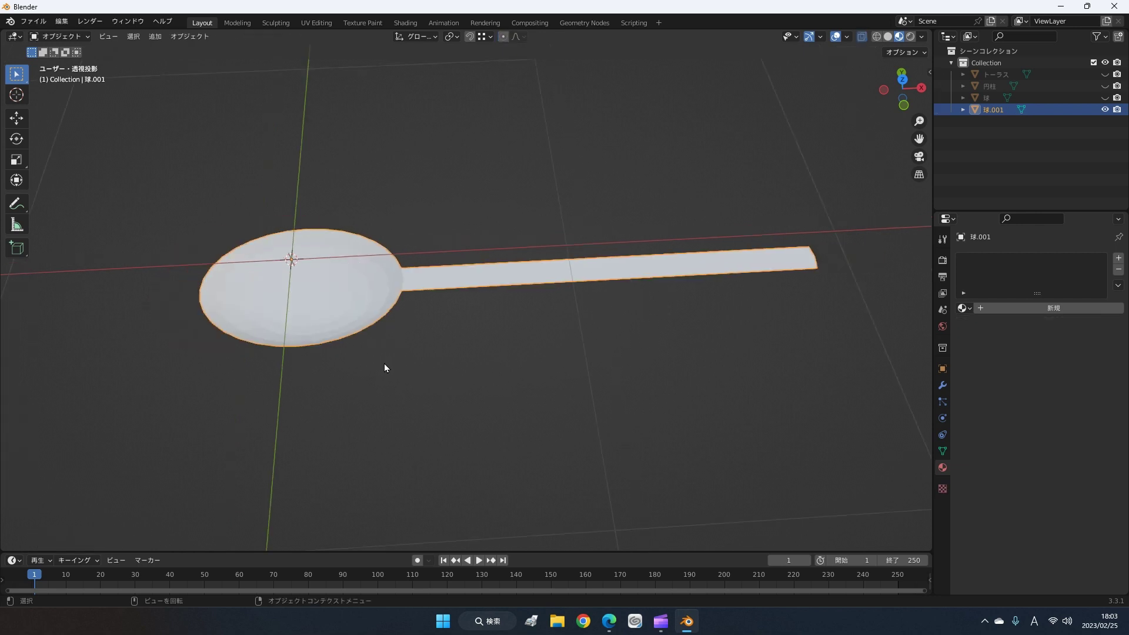
mouse_move(382, 364)
middle_down()
mouse_move(359, 369)
mouse_move(621, 297)
mouse_move(569, 378)
mouse_move(312, 335)
mouse_move(330, 257)
mouse_move(373, 314)
middle_up()
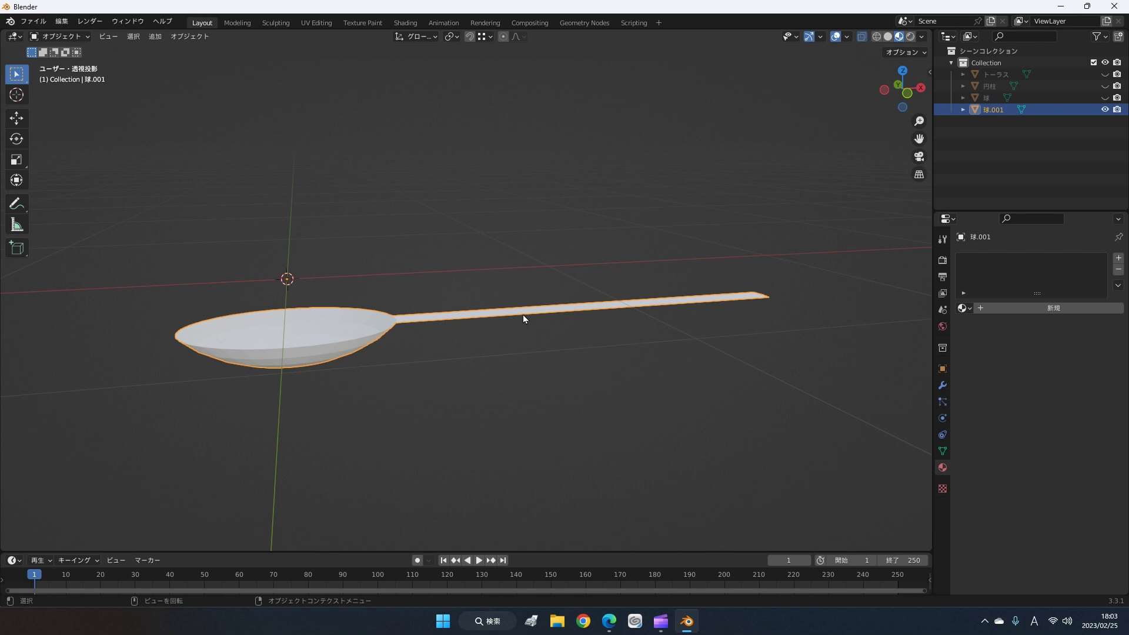
scroll(675, 373, up, 1)
scroll(676, 372, up, 1)
mouse_move(675, 374)
middle_down()
mouse_move(671, 425)
mouse_move(688, 353)
mouse_move(798, 357)
mouse_move(670, 372)
middle_up()
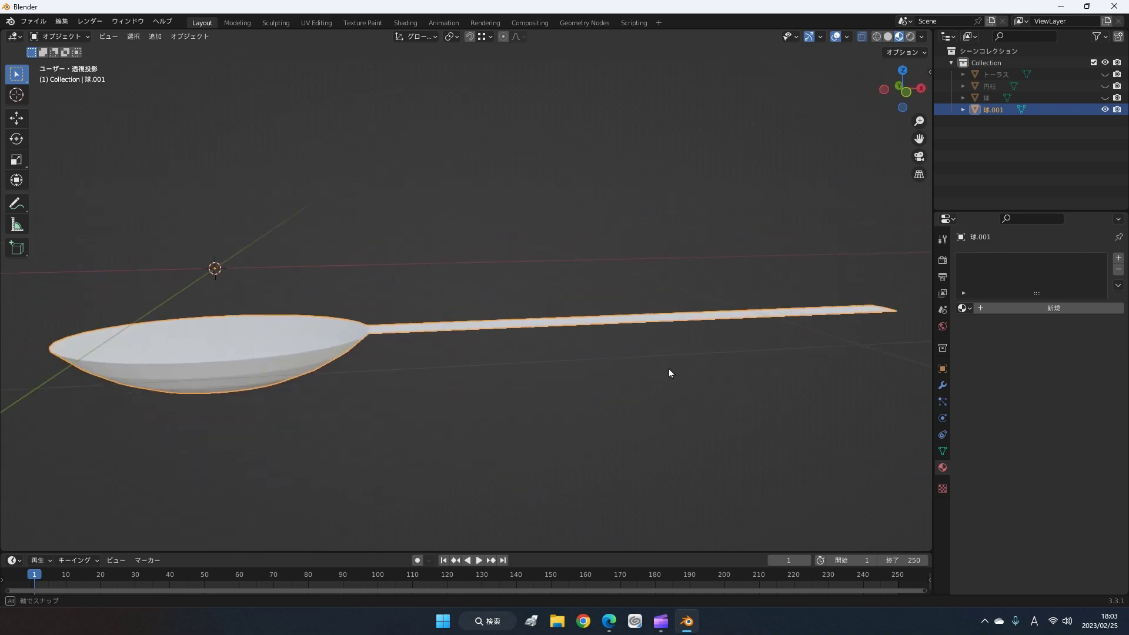
mouse_move(597, 330)
middle_down()
mouse_move(582, 296)
mouse_move(600, 340)
mouse_move(831, 317)
mouse_move(818, 284)
mouse_move(741, 272)
mouse_move(668, 290)
mouse_move(700, 271)
mouse_move(749, 277)
mouse_move(760, 305)
mouse_move(844, 298)
mouse_move(844, 323)
middle_up()
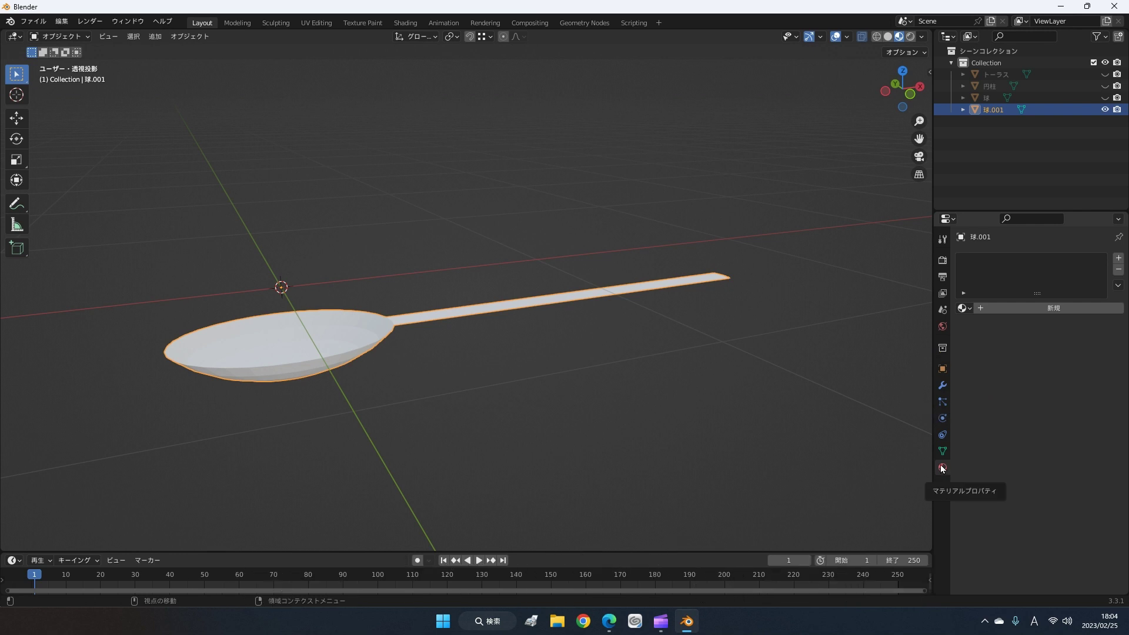
click(943, 387)
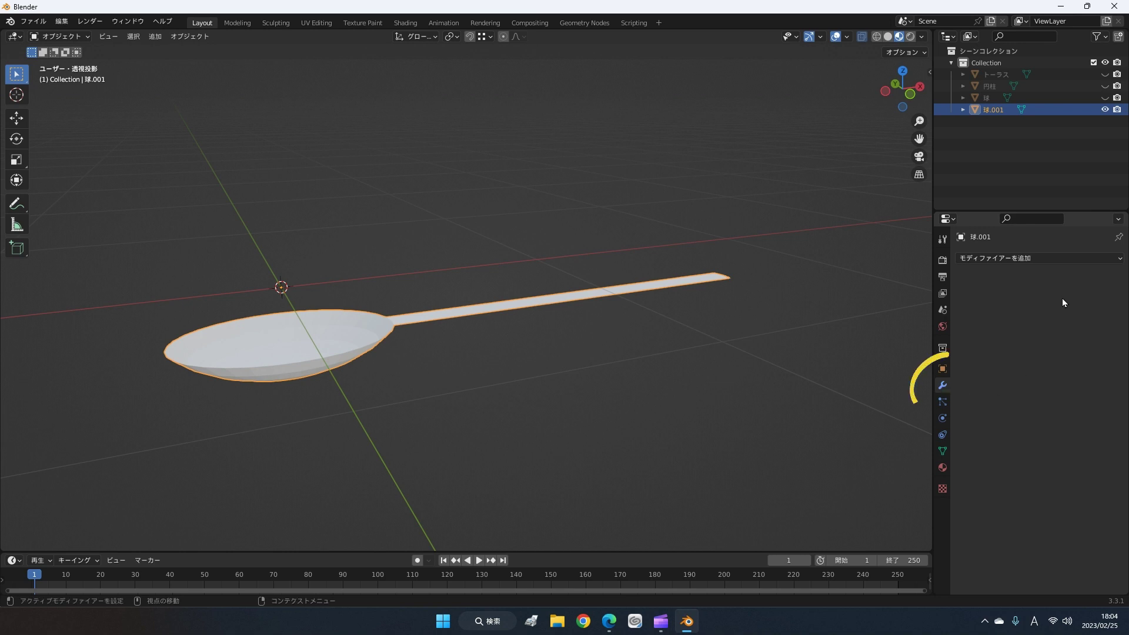
- Add a Solidify modifier to the spoon and raise its width to 0.05 m
click(1063, 259)
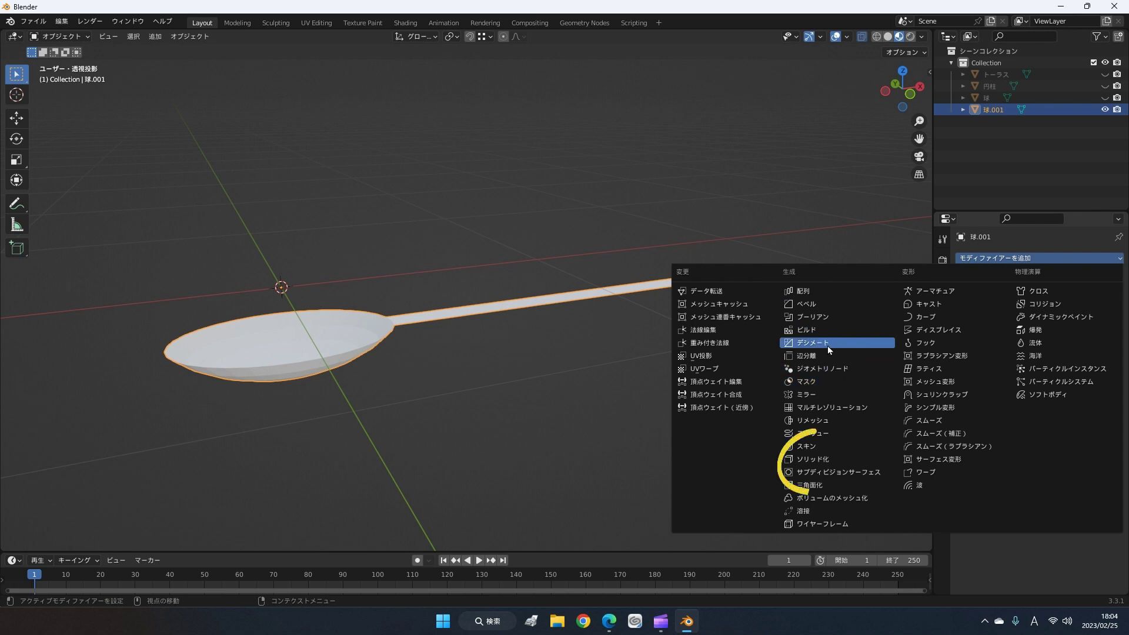
click(826, 460)
mouse_move(827, 461)
middle_down()
mouse_move(725, 398)
mouse_move(617, 414)
middle_up()
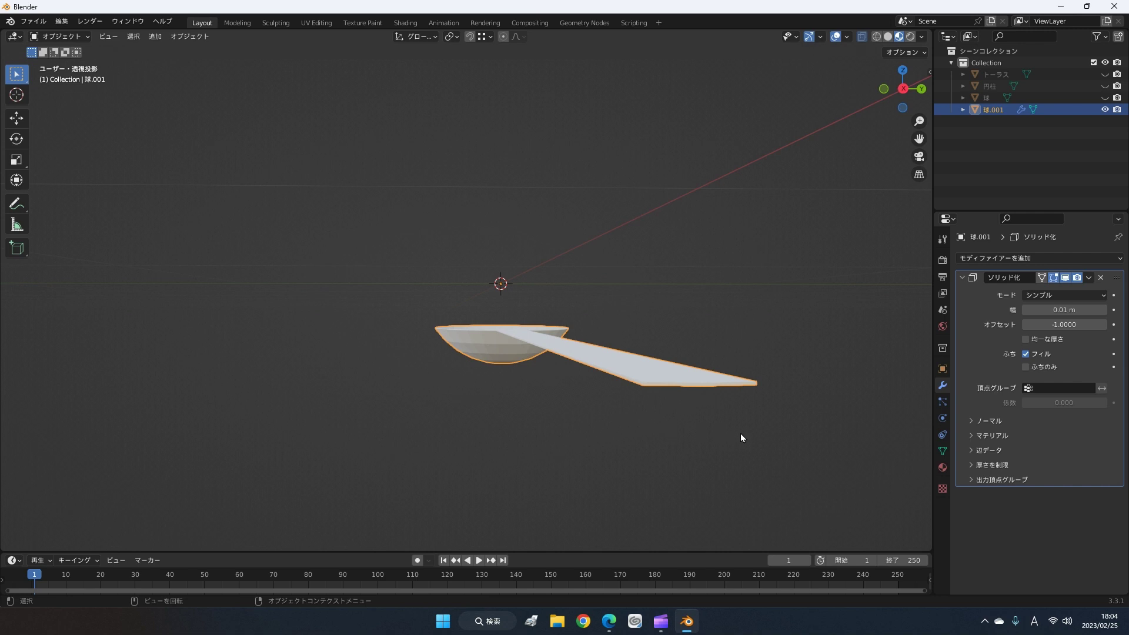
click(1104, 310)
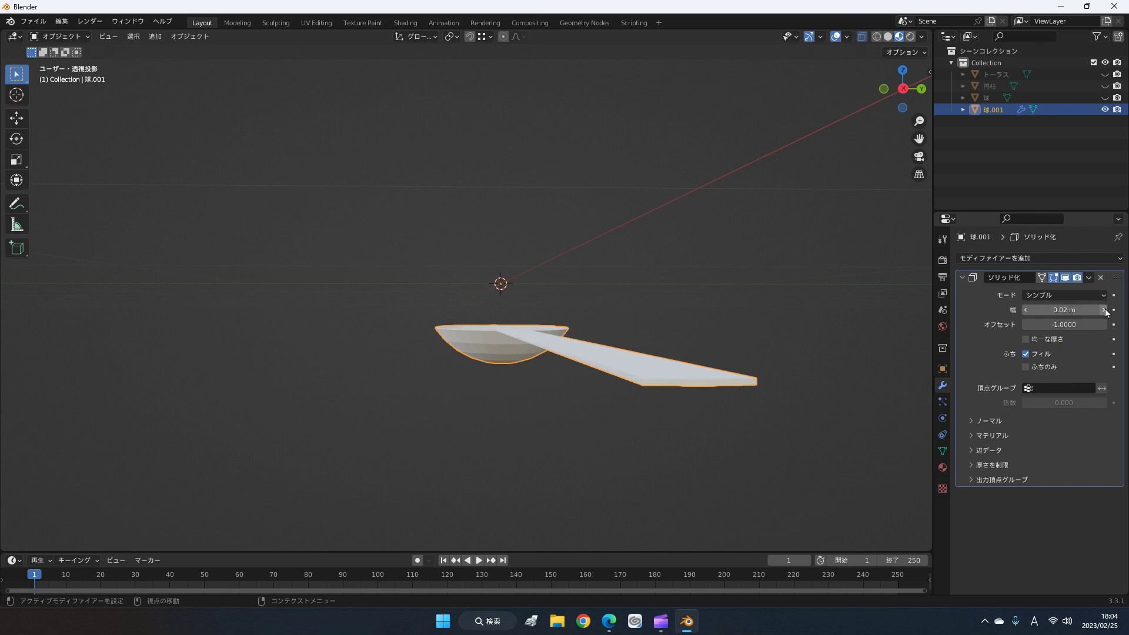
click(1104, 310)
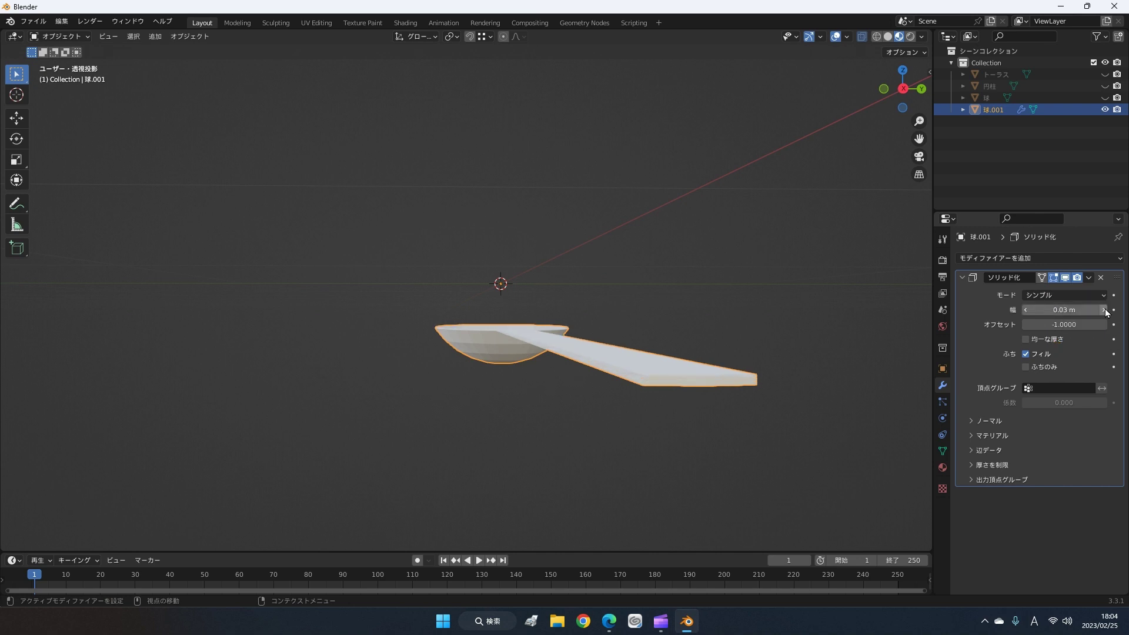
click(1104, 309)
mouse_move(621, 454)
middle_down()
mouse_move(789, 482)
mouse_move(813, 458)
mouse_move(820, 474)
mouse_move(798, 485)
mouse_move(684, 437)
mouse_move(756, 368)
mouse_move(783, 435)
mouse_move(782, 478)
mouse_move(757, 525)
middle_up()
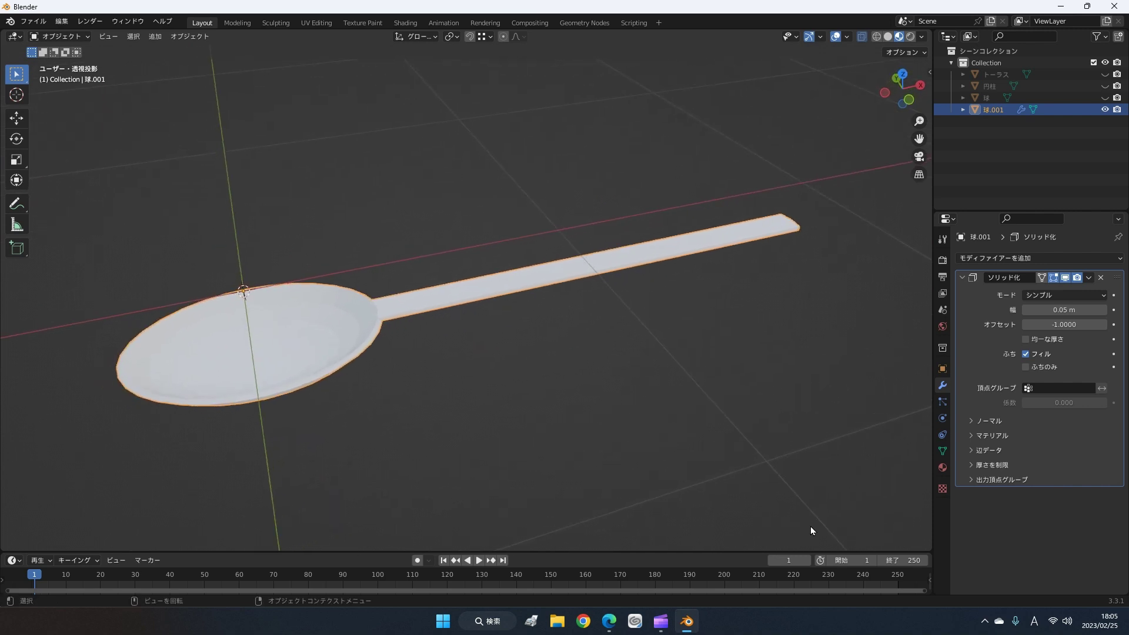
- Add a material slot and a new material to the spoon
click(942, 468)
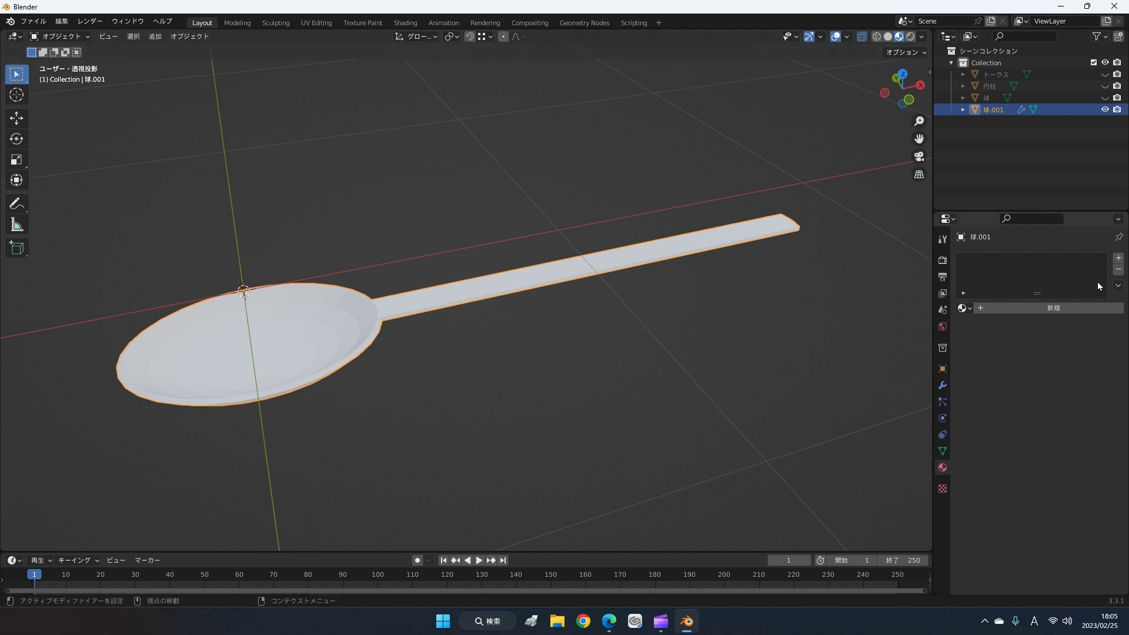
click(1117, 263)
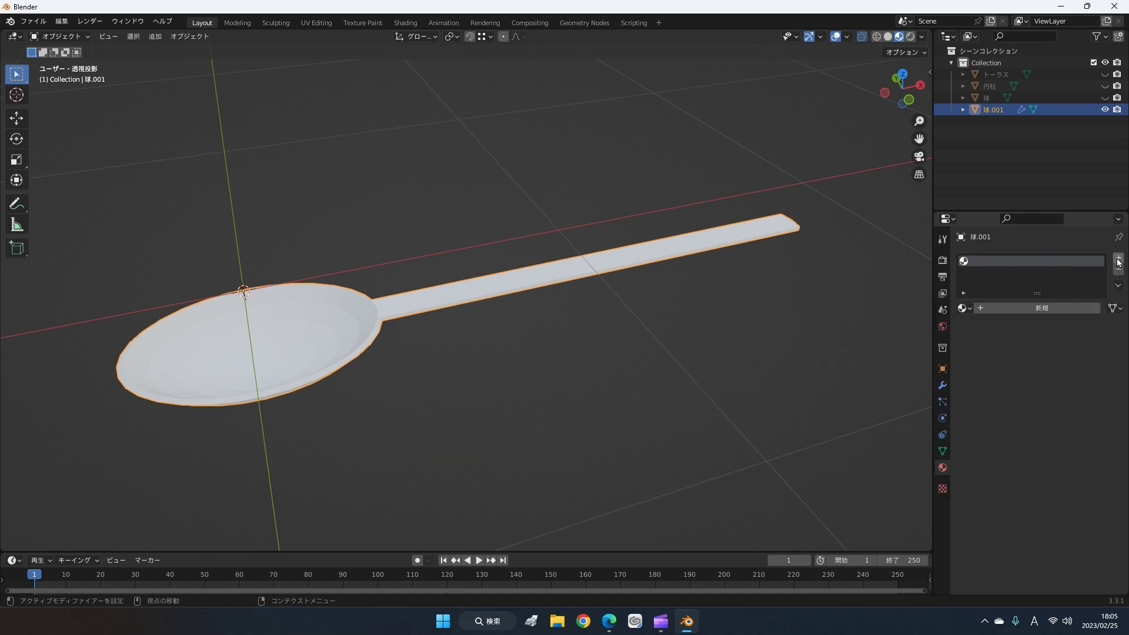
click(1028, 309)
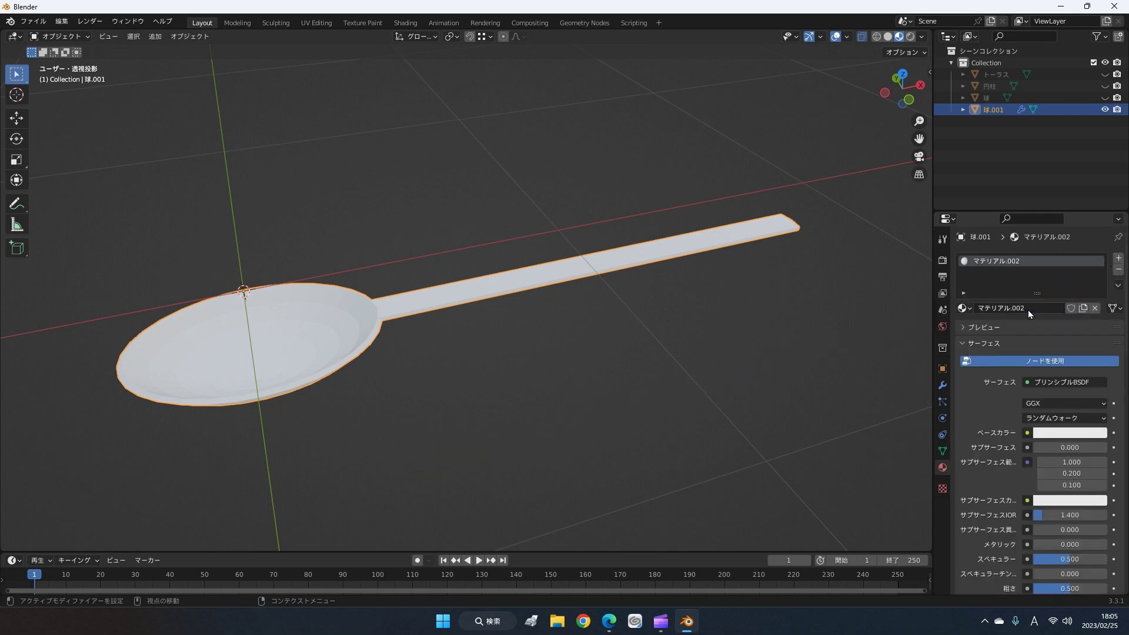
mouse_move(785, 439)
middle_down()
mouse_move(750, 420)
mouse_move(758, 361)
middle_up()
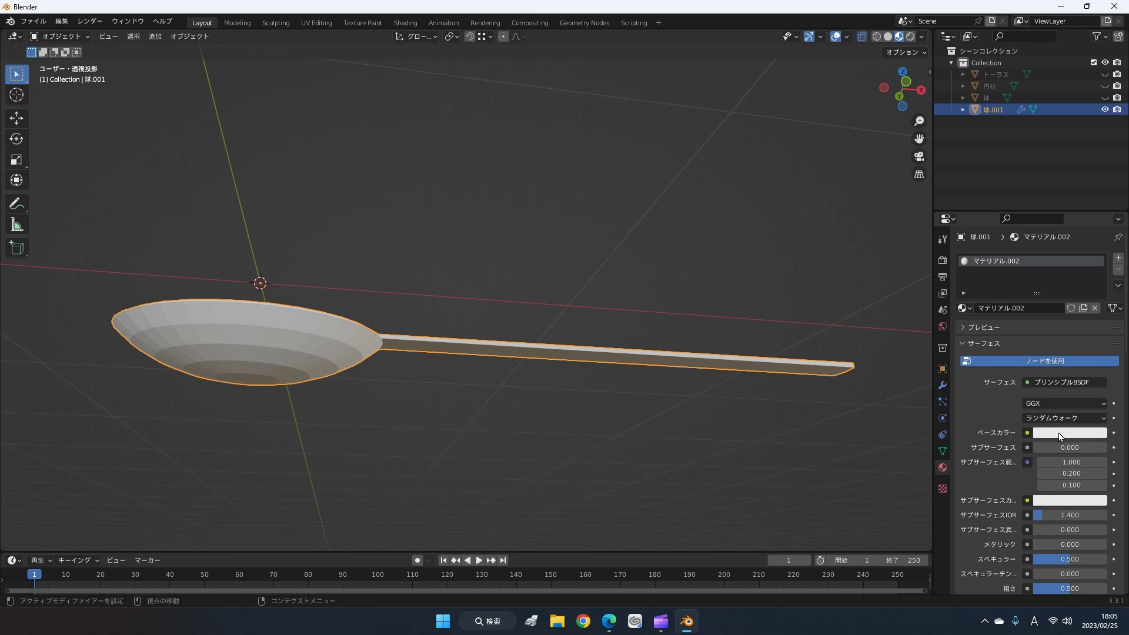
- Set the spoon material's Metallic to 1.000 and Roughness to 0.000
click(1052, 544)
drag(1073, 545, 1126, 546)
mouse_move(835, 447)
middle_down()
mouse_move(767, 493)
mouse_move(890, 443)
mouse_move(813, 477)
mouse_move(747, 387)
mouse_move(683, 347)
mouse_move(608, 418)
mouse_move(541, 456)
mouse_move(594, 521)
mouse_move(753, 454)
mouse_move(667, 448)
mouse_move(782, 434)
mouse_move(683, 429)
mouse_move(636, 471)
mouse_move(629, 496)
mouse_move(644, 447)
middle_up()
scroll(1007, 510, down, 1)
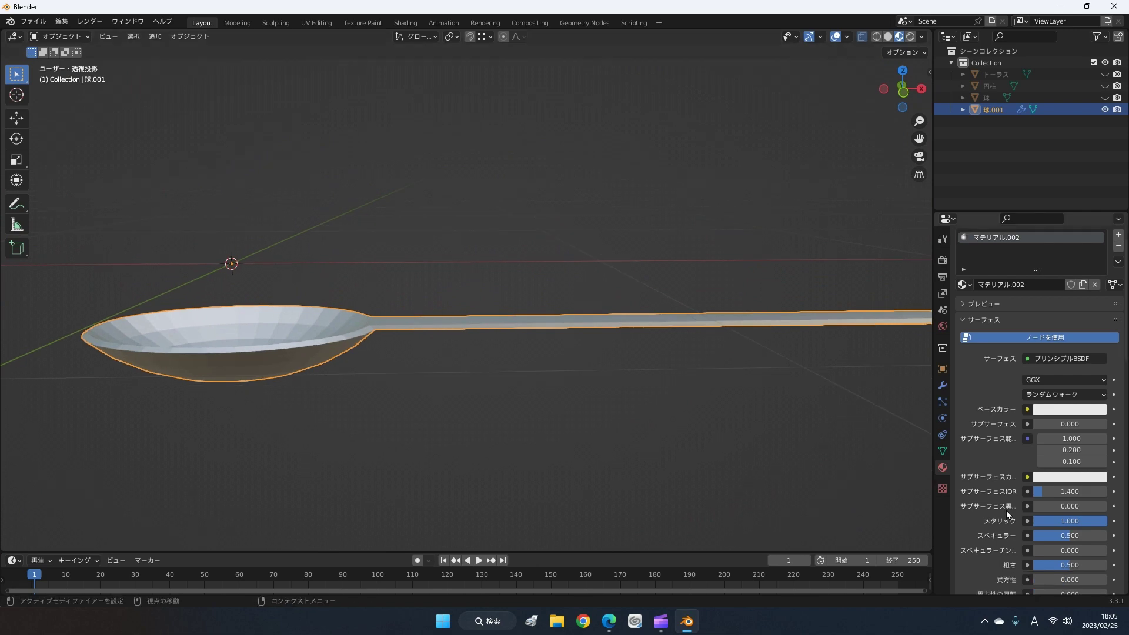
scroll(1006, 511, down, 1)
drag(1085, 542, 1048, 557)
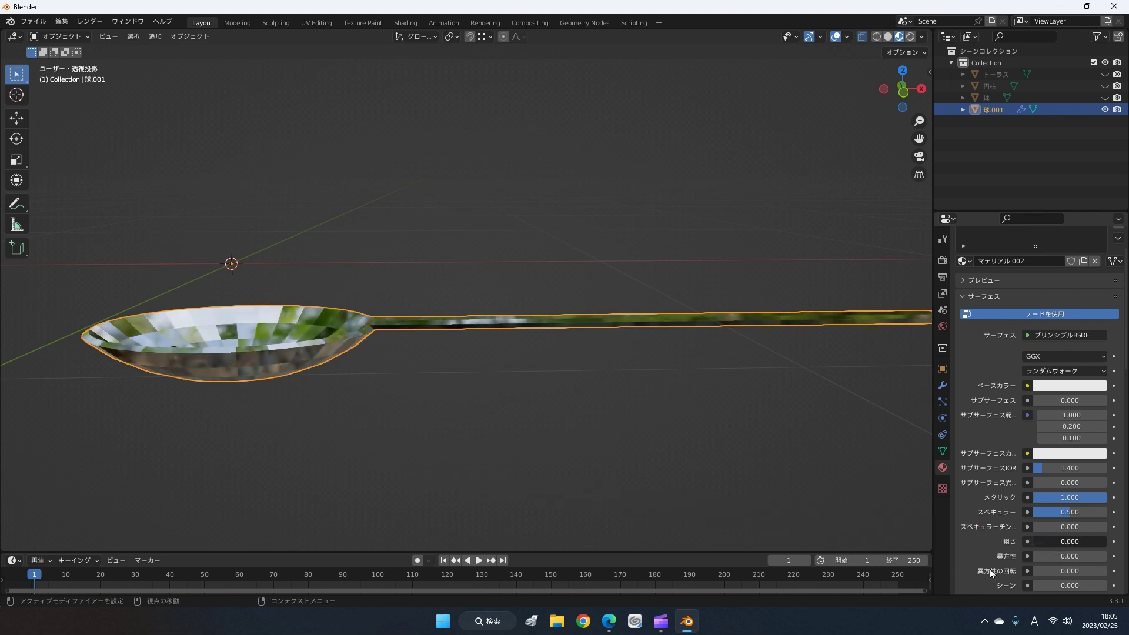
mouse_move(622, 355)
middle_down()
mouse_move(574, 446)
mouse_move(548, 423)
mouse_move(529, 306)
mouse_move(573, 406)
mouse_move(378, 447)
mouse_move(387, 374)
mouse_move(492, 390)
mouse_move(562, 417)
mouse_move(580, 449)
mouse_move(364, 422)
mouse_move(345, 492)
mouse_move(342, 450)
mouse_move(371, 382)
mouse_move(381, 424)
middle_up()
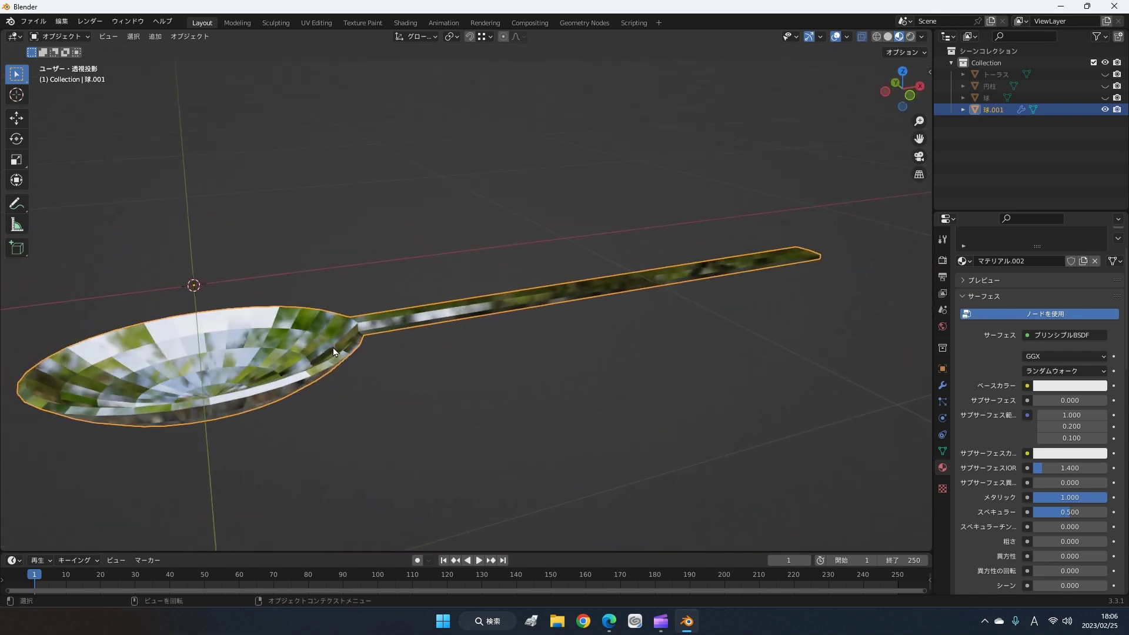
right_click(333, 351)
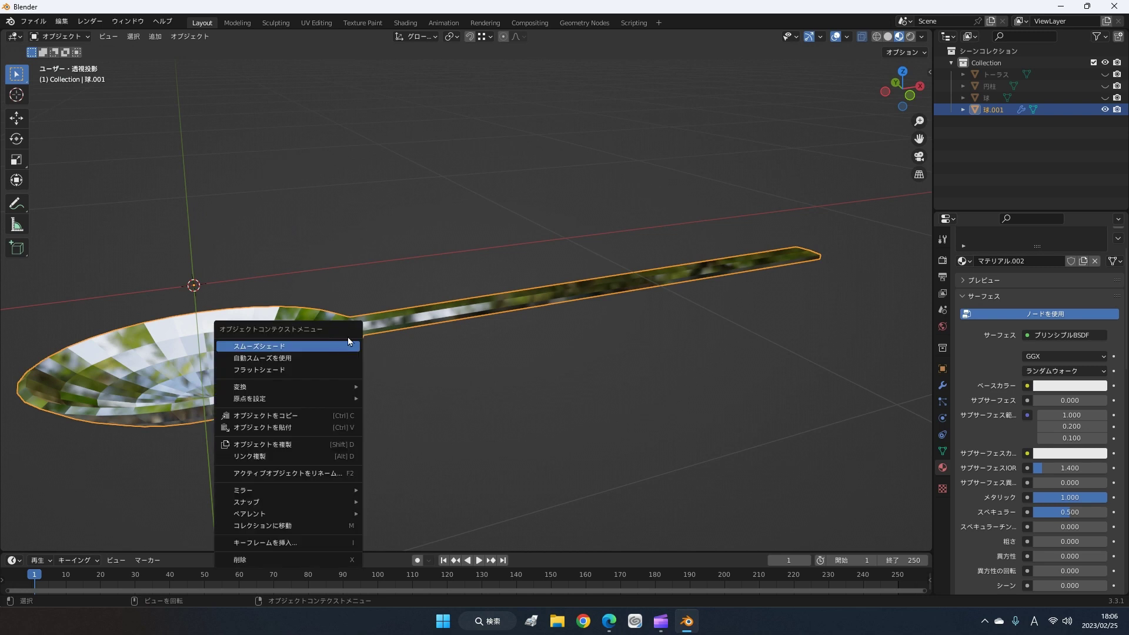
- Shade the spoon smooth, inspect it from several angles, and unhide the saucer
right_click(400, 315)
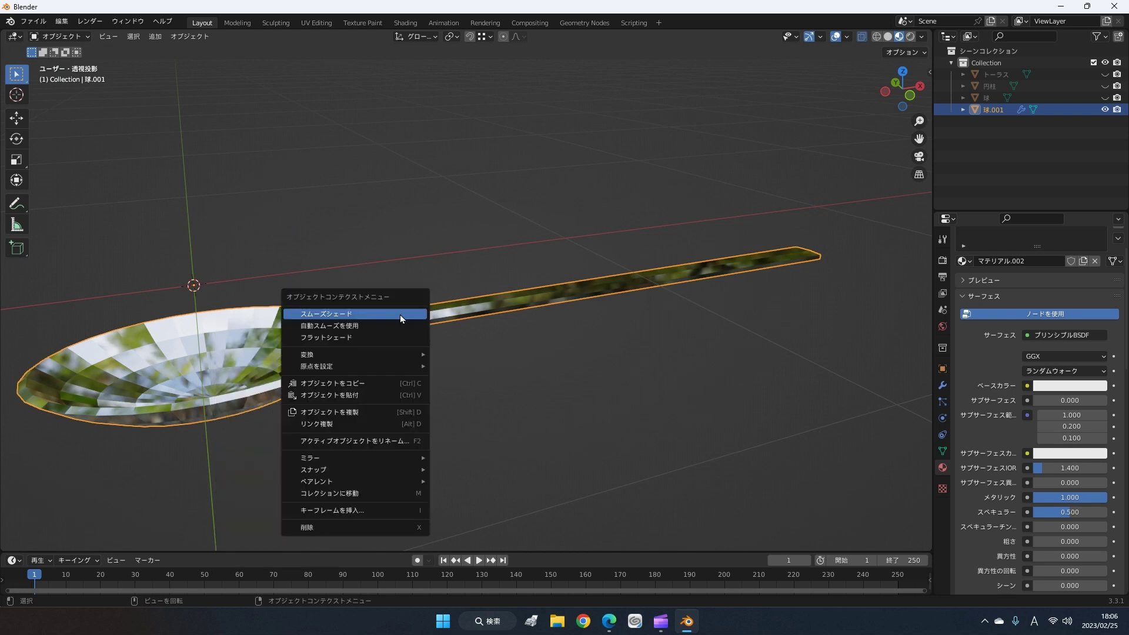
click(400, 315)
mouse_move(416, 350)
middle_down()
mouse_move(449, 386)
mouse_move(479, 315)
mouse_move(524, 290)
mouse_move(588, 329)
mouse_move(616, 376)
mouse_move(346, 380)
mouse_move(323, 323)
mouse_move(357, 315)
mouse_move(362, 375)
mouse_move(388, 310)
mouse_move(411, 338)
mouse_move(397, 340)
mouse_move(557, 316)
middle_up()
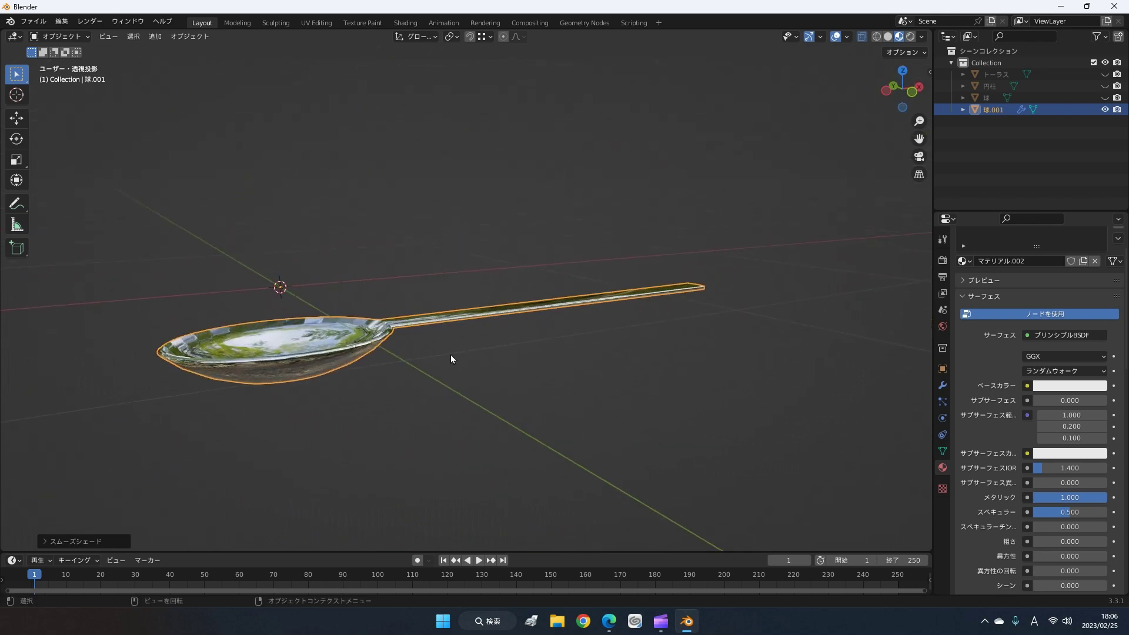
mouse_move(600, 321)
middle_down()
mouse_move(576, 344)
mouse_move(513, 322)
mouse_move(538, 375)
middle_up()
mouse_move(563, 427)
middle_down()
mouse_move(502, 392)
mouse_move(514, 348)
mouse_move(653, 367)
mouse_move(695, 392)
mouse_move(699, 415)
middle_up()
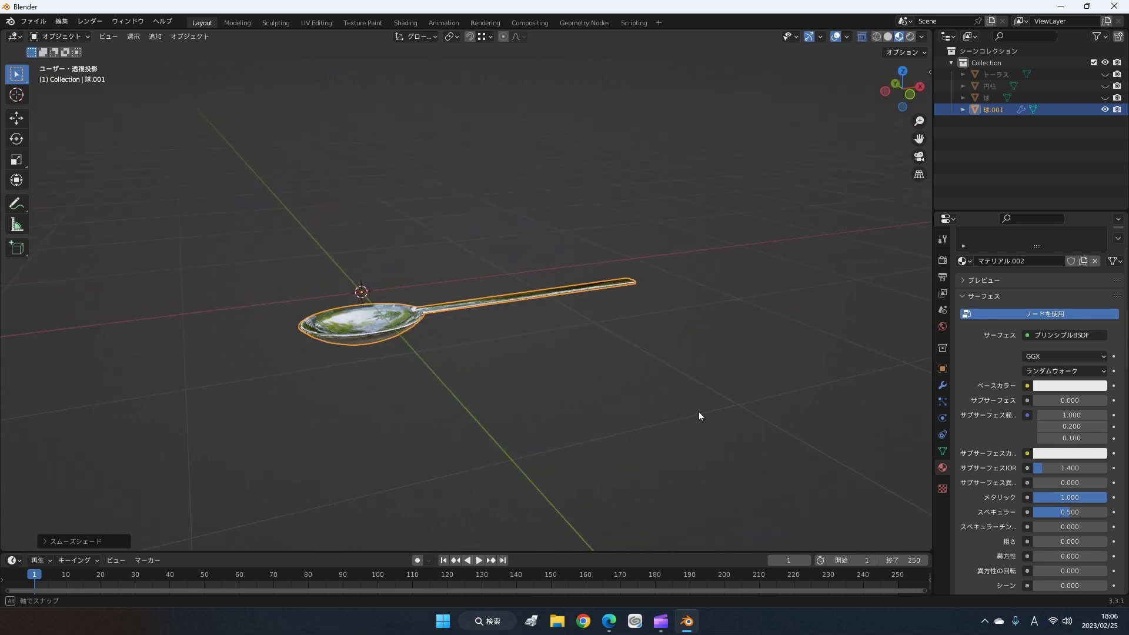
middle_drag(699, 415, 697, 415)
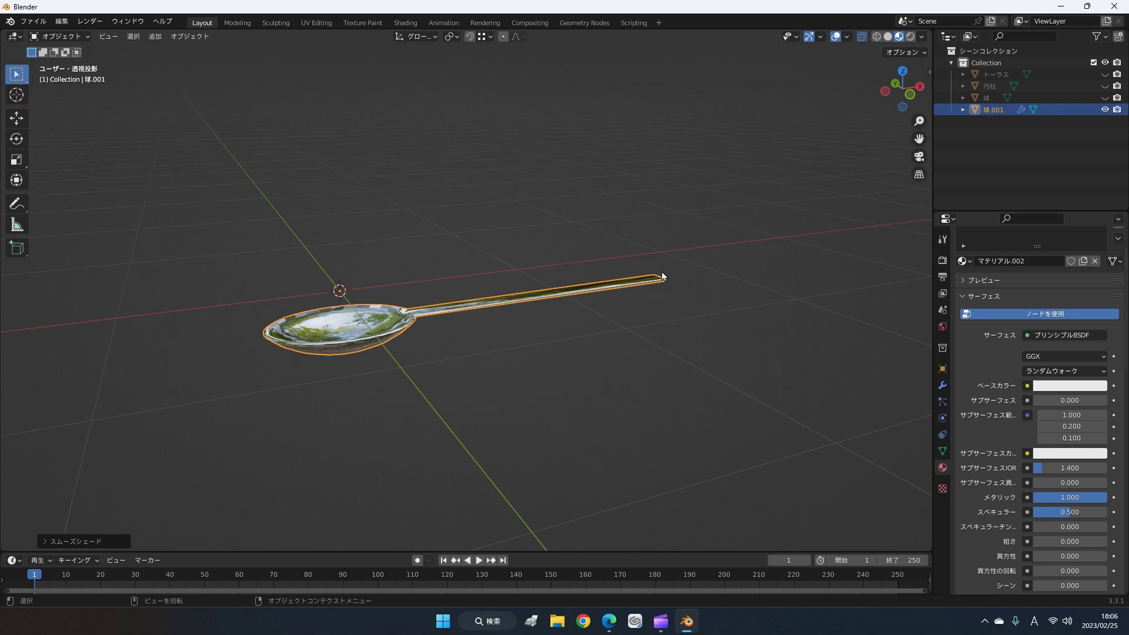
mouse_move(191, 271)
middle_down()
mouse_move(211, 302)
mouse_move(318, 301)
mouse_move(486, 273)
mouse_move(318, 330)
mouse_move(213, 317)
mouse_move(223, 290)
middle_up()
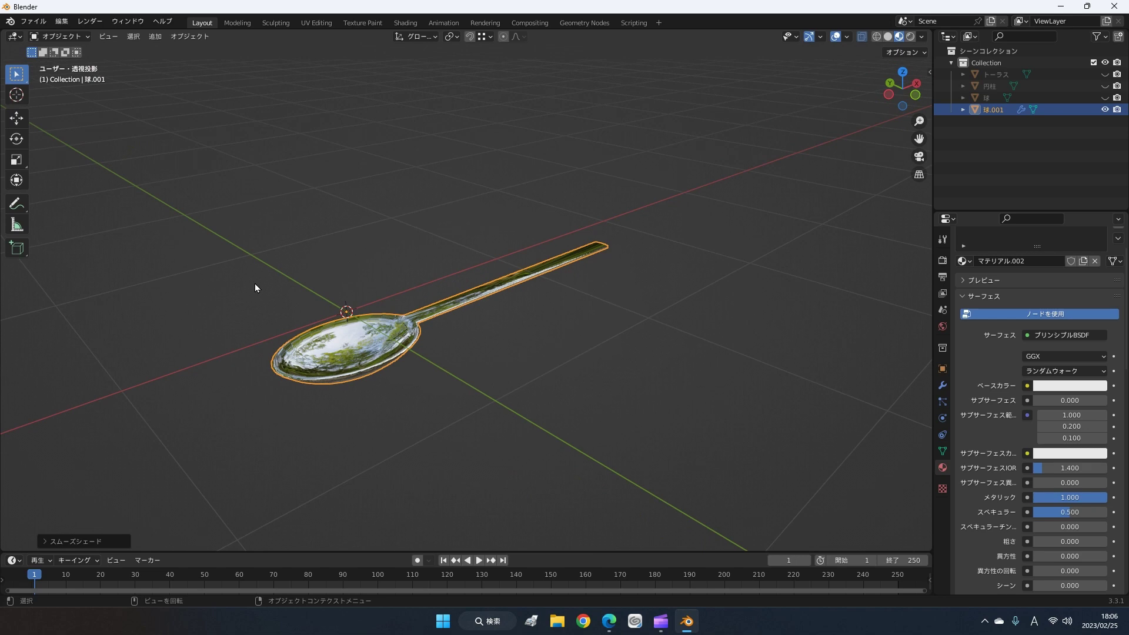
click(1105, 99)
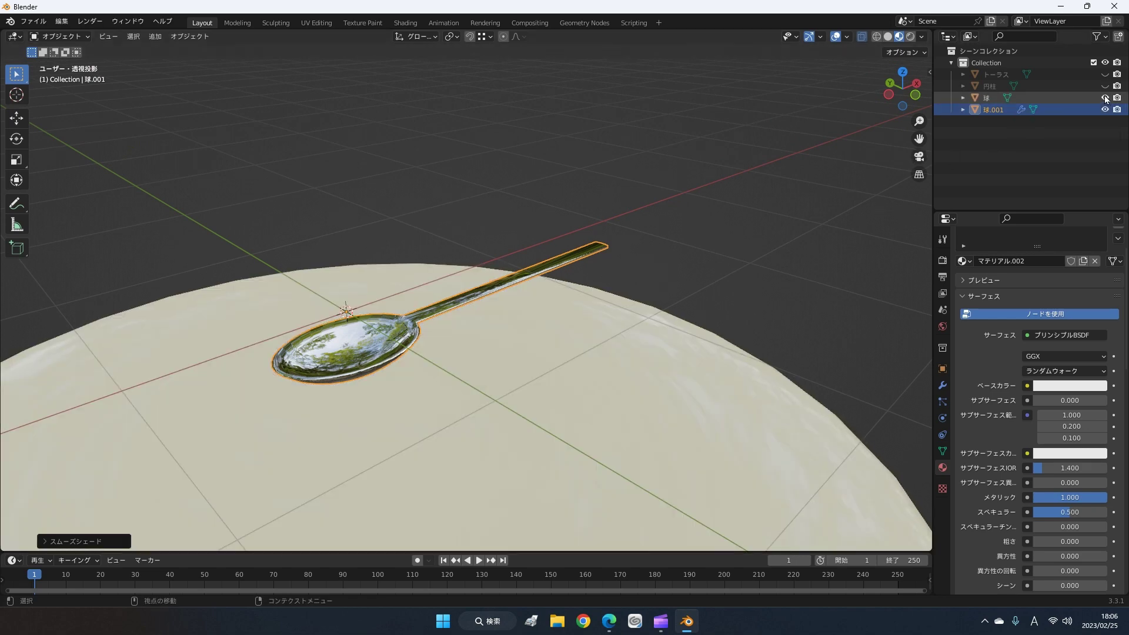
- Unhide the cup and handle and view cup, saucer and spoon together
click(1104, 87)
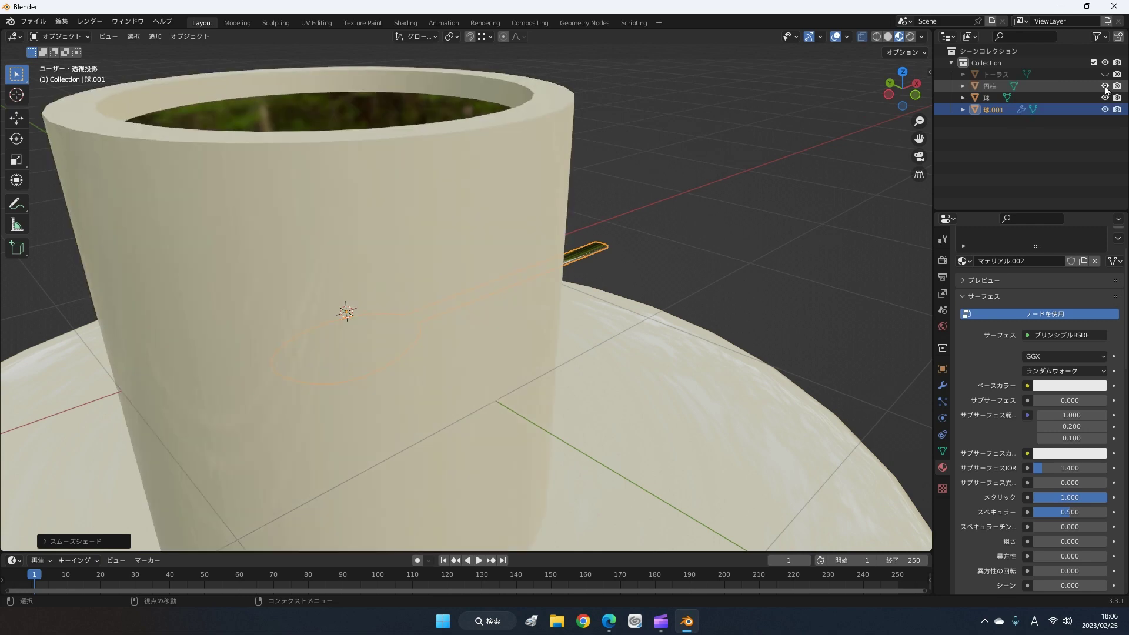
mouse_move(791, 305)
middle_down()
mouse_move(588, 313)
mouse_move(708, 310)
mouse_move(738, 295)
mouse_move(706, 364)
mouse_move(512, 294)
mouse_move(530, 268)
mouse_move(744, 262)
mouse_move(454, 287)
mouse_move(508, 275)
mouse_move(510, 245)
middle_up()
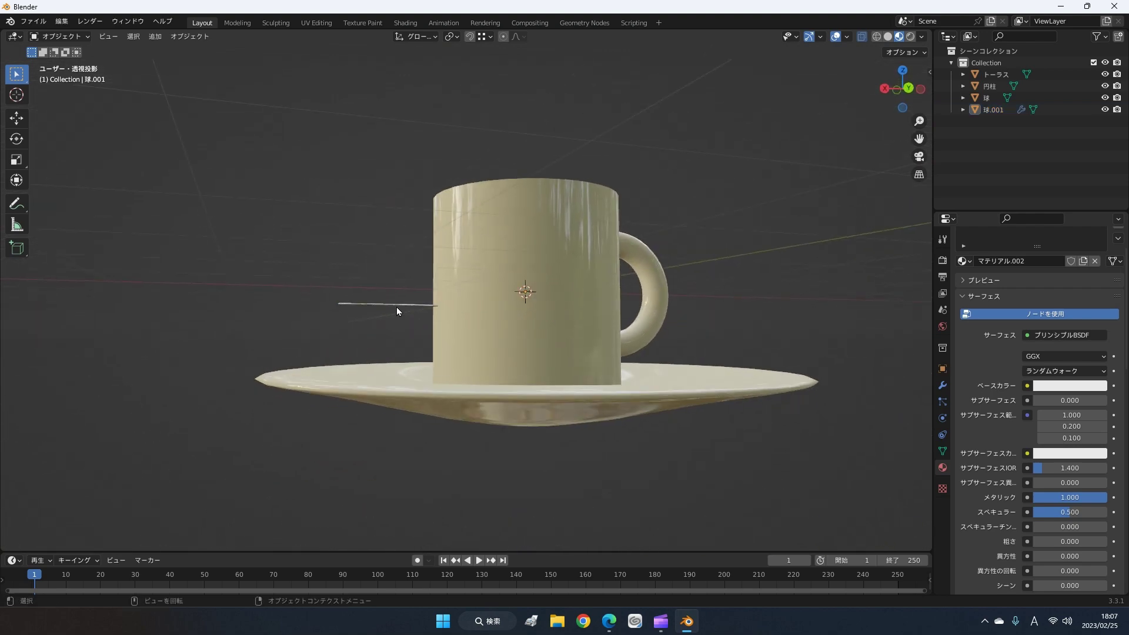
mouse_move(397, 307)
middle_down()
mouse_move(468, 404)
mouse_move(494, 371)
middle_up()
- Move the spoon onto the saucer and rotate it around the Z axis
key(g)
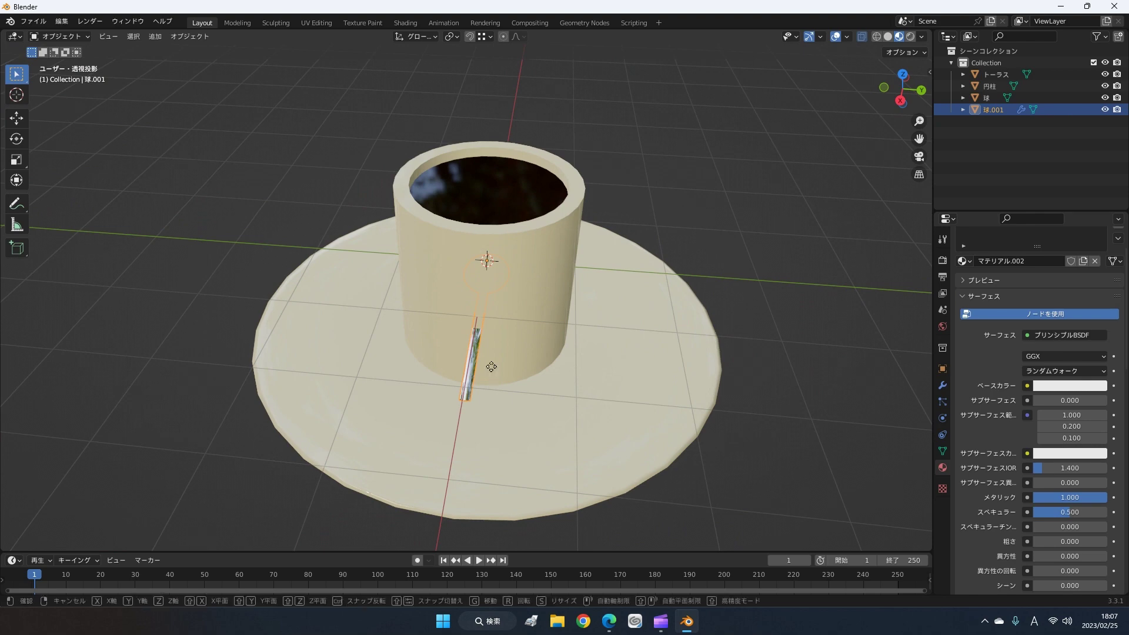
click(700, 376)
mouse_move(699, 376)
middle_down()
mouse_move(540, 345)
mouse_move(586, 390)
mouse_move(608, 391)
middle_up()
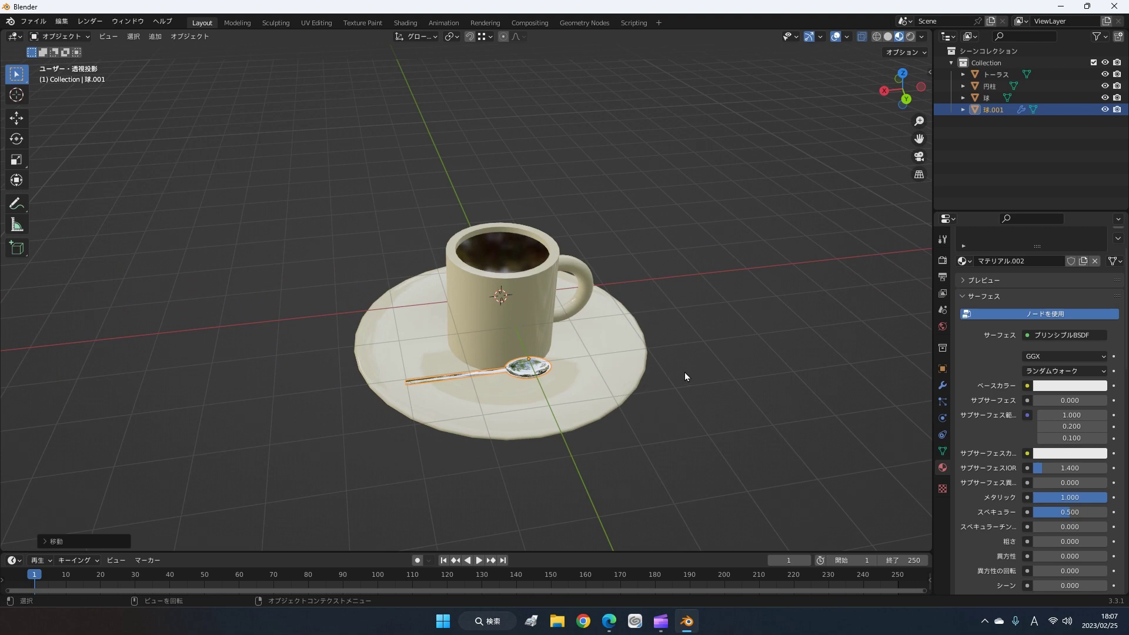
key(r)
key(z)
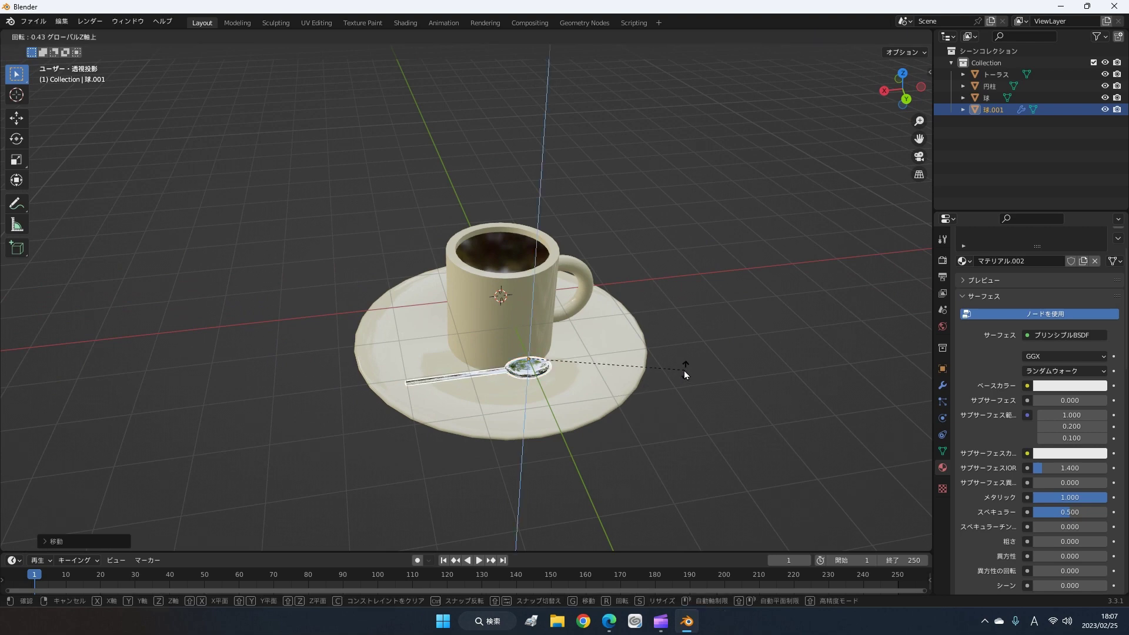
click(677, 371)
mouse_move(647, 362)
middle_down()
mouse_move(535, 353)
mouse_move(491, 365)
mouse_move(516, 416)
mouse_move(619, 389)
mouse_move(636, 432)
mouse_move(638, 382)
mouse_move(634, 476)
middle_up()
scroll(619, 390, up, 3)
scroll(634, 476, down, 3)
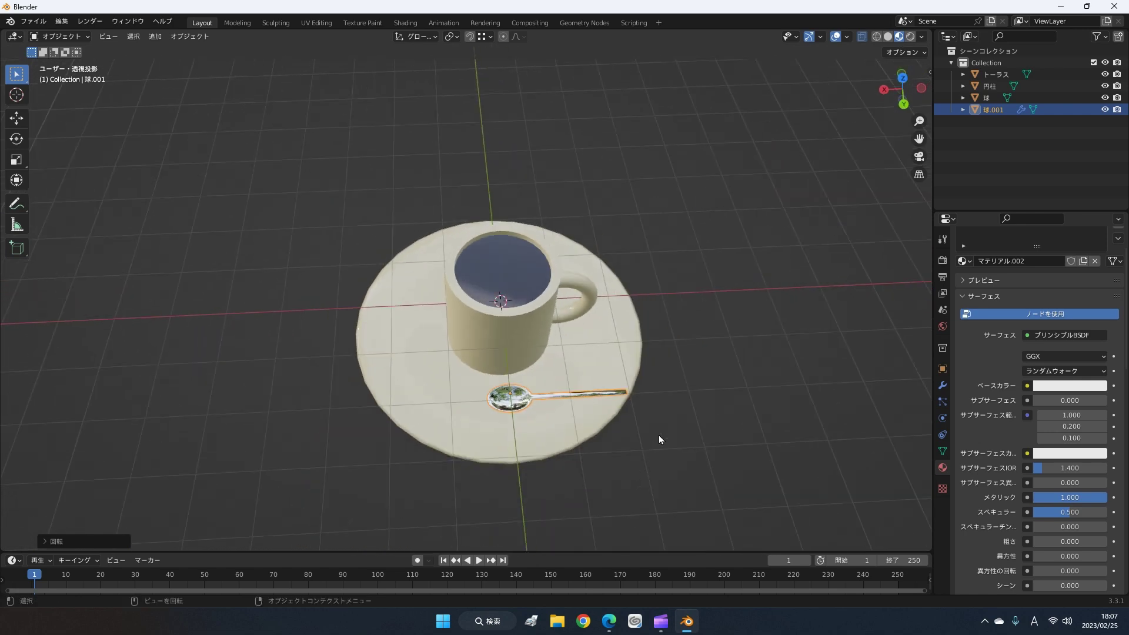
- Resize the spoon to fit the saucer and switch to the Right side view
key(s)
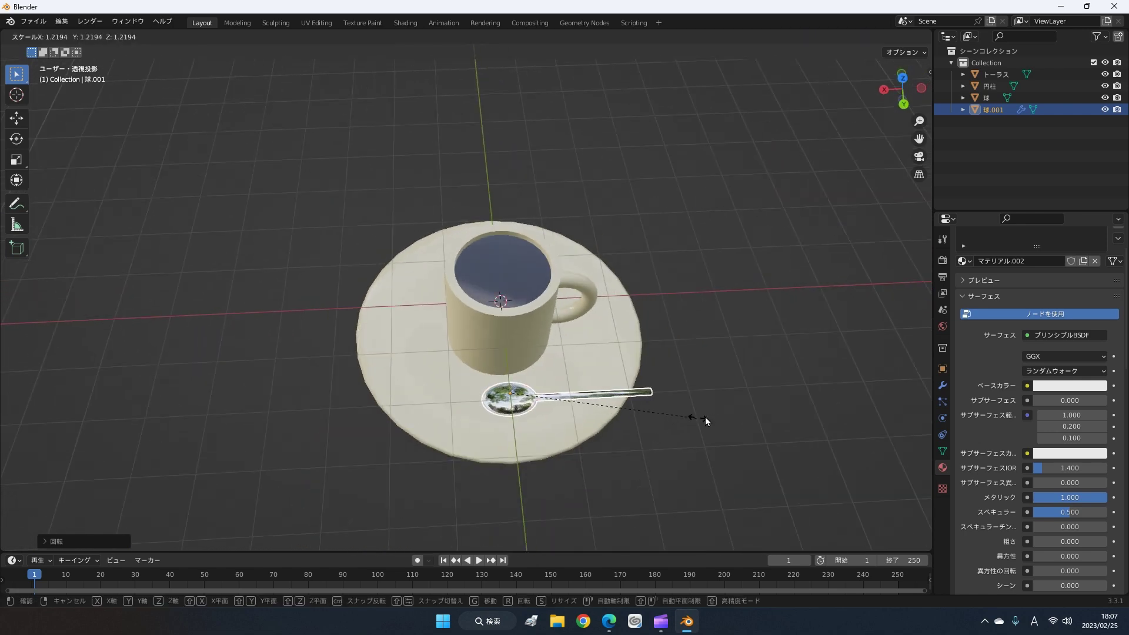
click(767, 401)
mouse_move(783, 396)
middle_down()
mouse_move(762, 351)
mouse_move(766, 287)
mouse_move(786, 399)
mouse_move(738, 360)
mouse_move(770, 315)
mouse_move(831, 348)
mouse_move(820, 313)
mouse_move(844, 315)
mouse_move(804, 369)
middle_up()
key(s)
click(754, 411)
scroll(597, 425, up, 3)
mouse_move(598, 424)
middle_down()
mouse_move(637, 418)
mouse_move(565, 421)
middle_up()
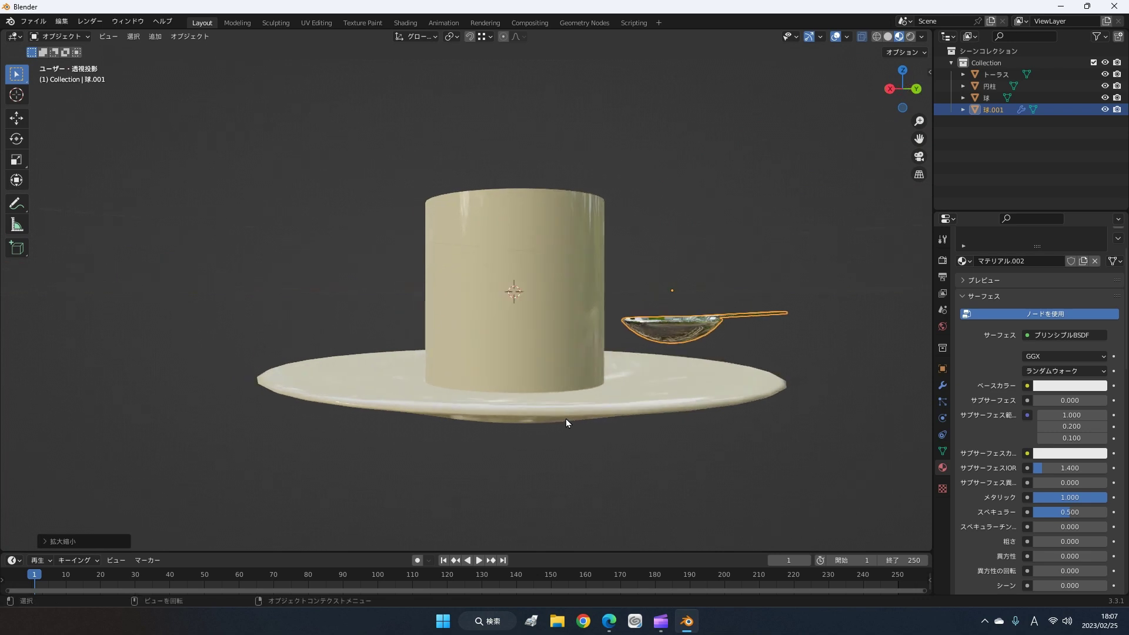
scroll(566, 421, down, 1)
scroll(566, 421, down, 1)
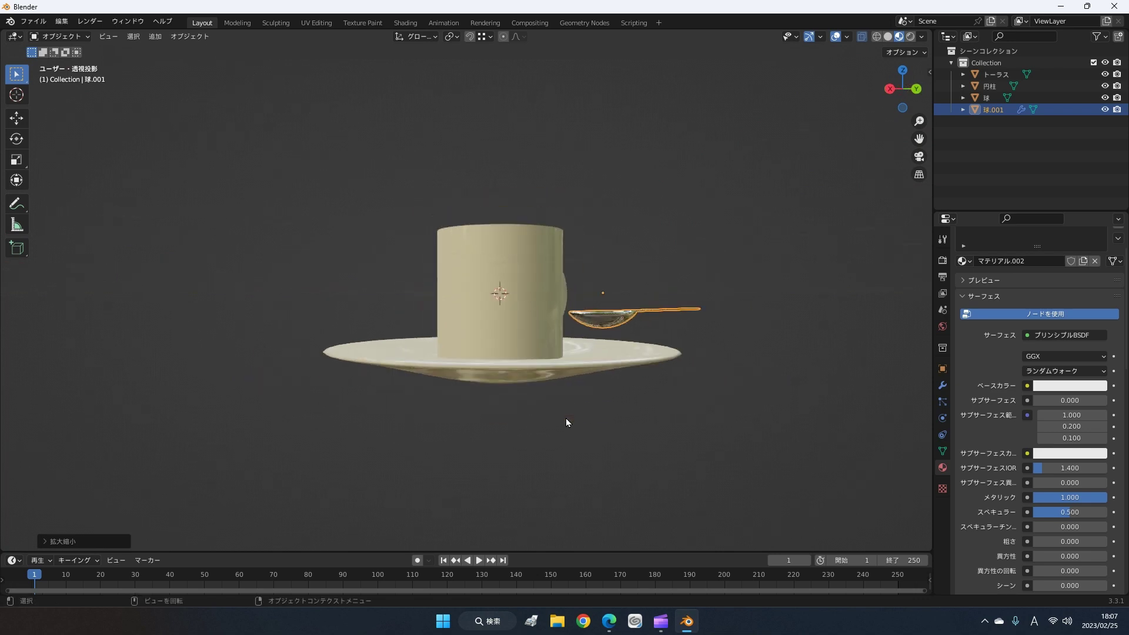
key(KP_3)
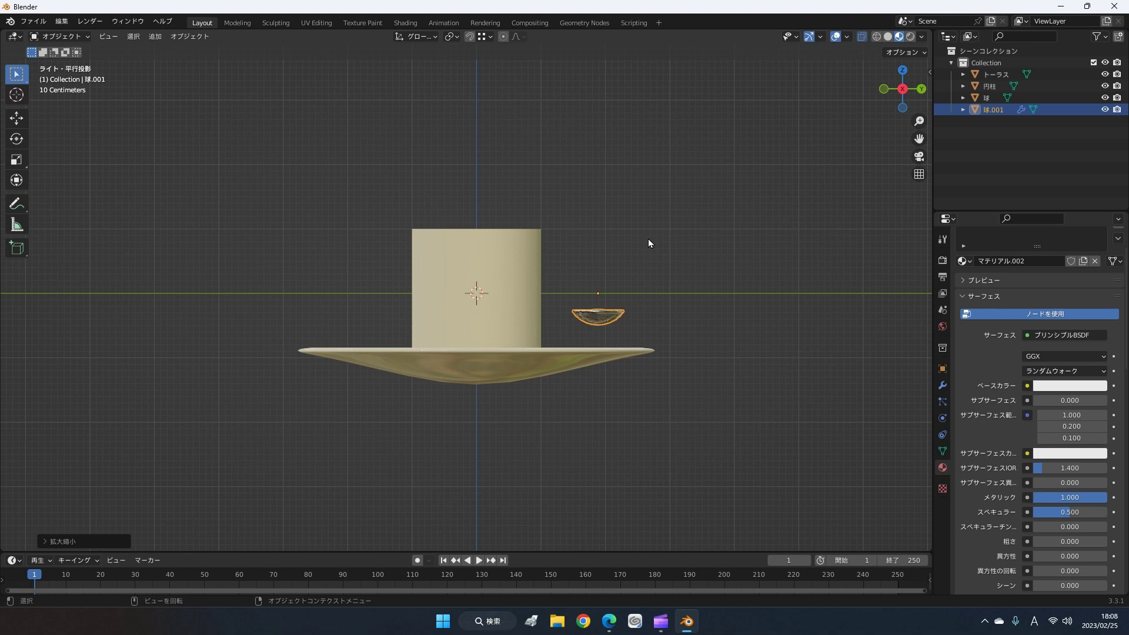
key(g)
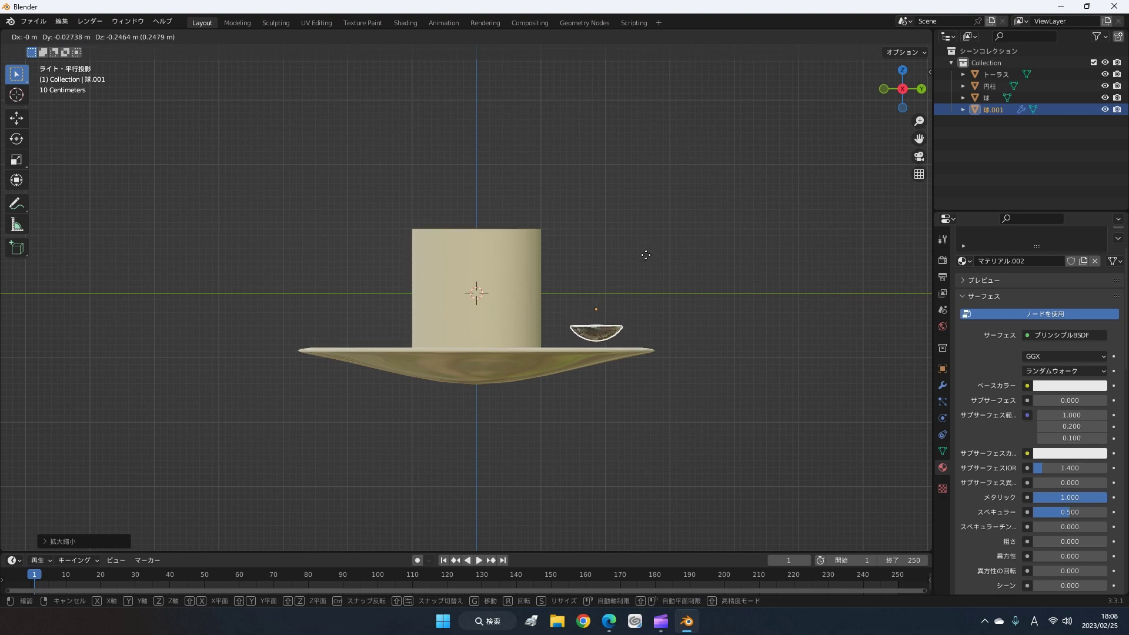
- Lower the spoon onto the saucer in side view, then slide it beside the cup from Top view
click(644, 261)
mouse_move(651, 269)
middle_down()
mouse_move(651, 294)
mouse_move(599, 316)
mouse_move(527, 315)
middle_up()
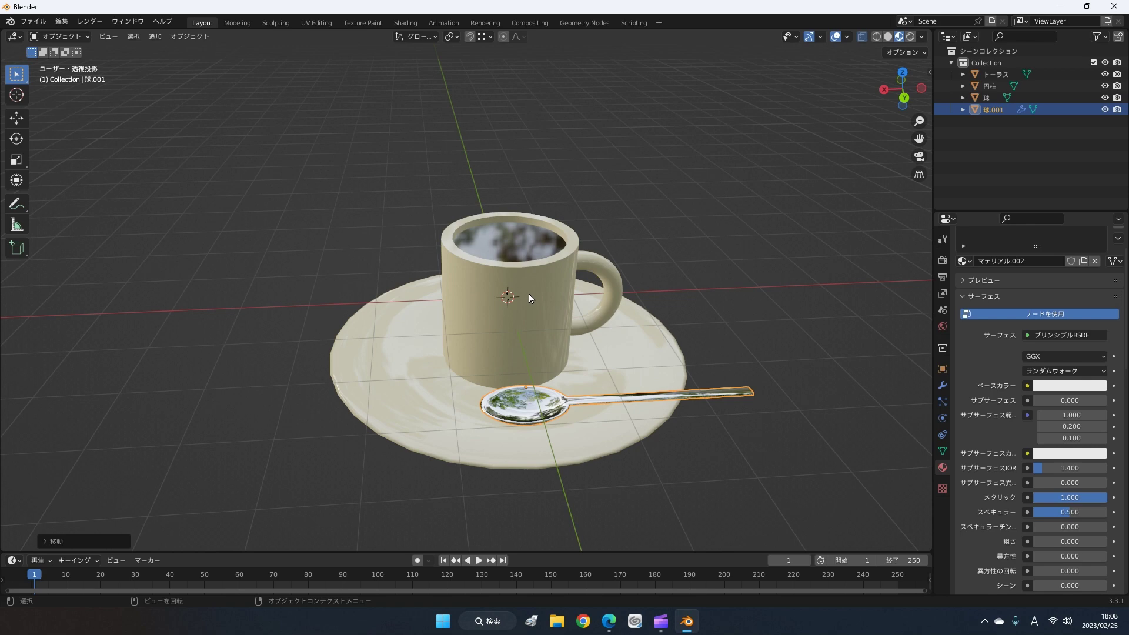
middle_drag(609, 328, 640, 349)
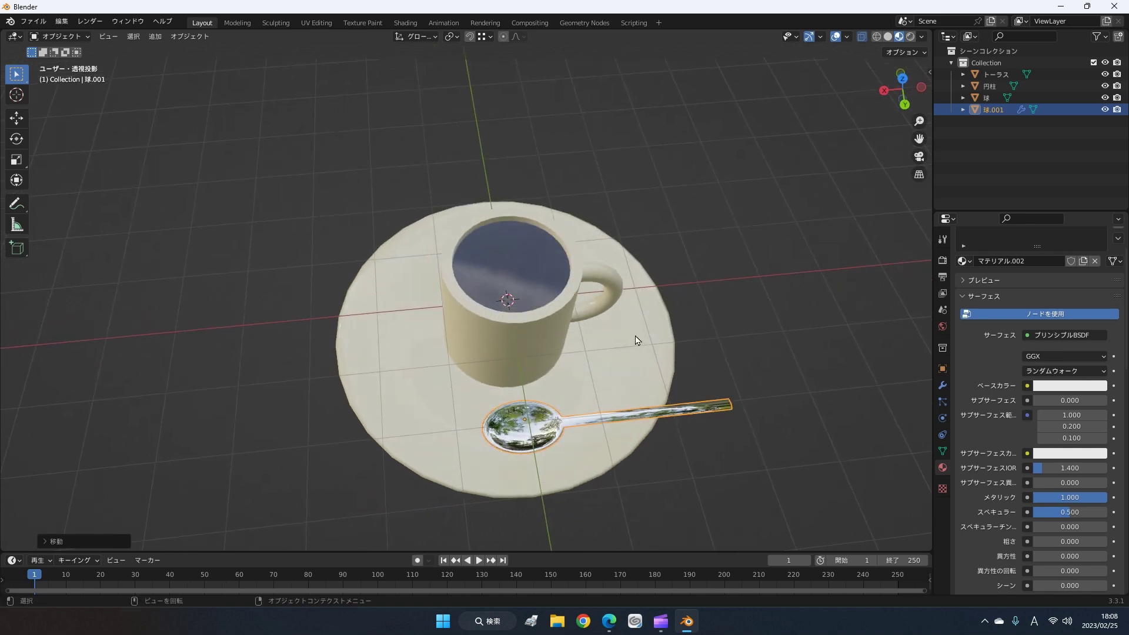
key(KP_7)
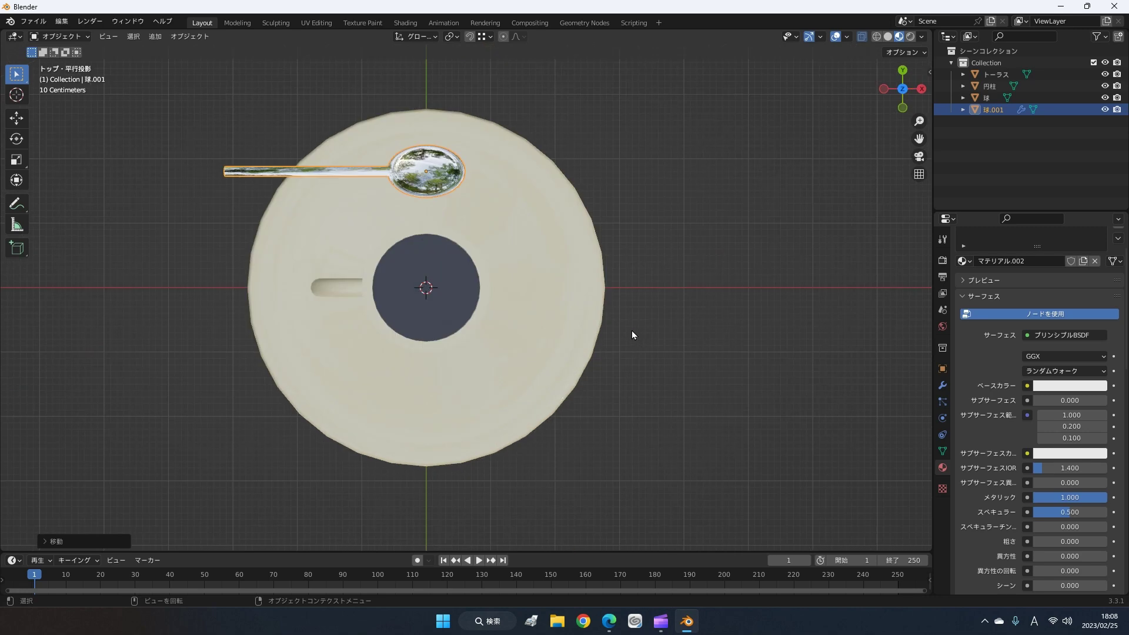
key(g)
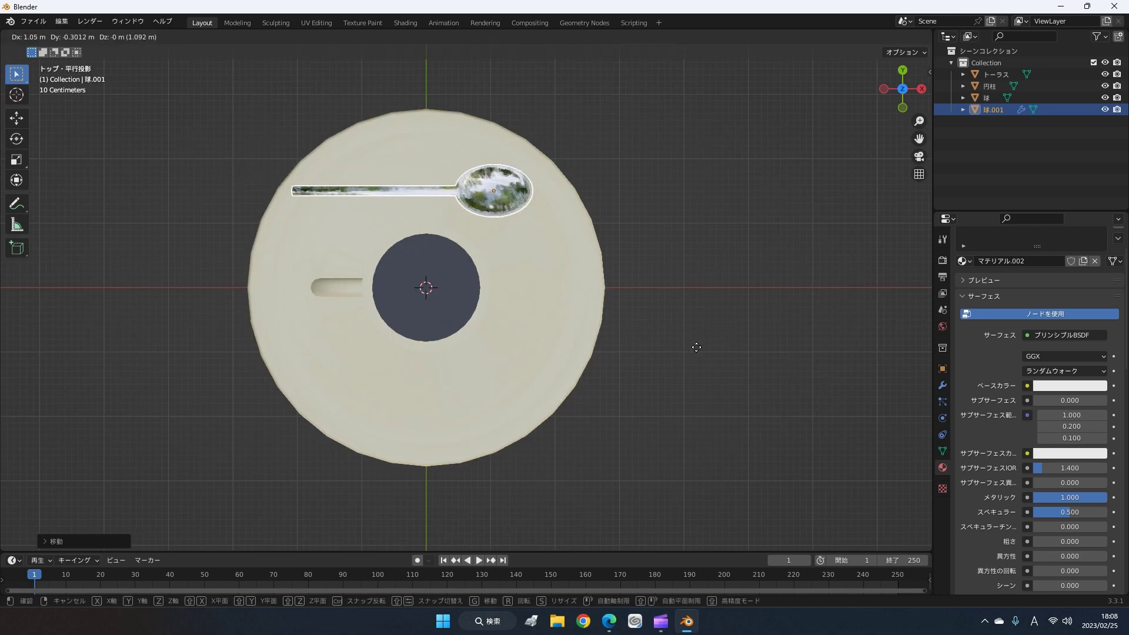
click(706, 349)
mouse_move(706, 349)
middle_down()
mouse_move(599, 369)
mouse_move(425, 209)
mouse_move(573, 260)
mouse_move(576, 285)
mouse_move(594, 253)
mouse_move(615, 306)
middle_up()
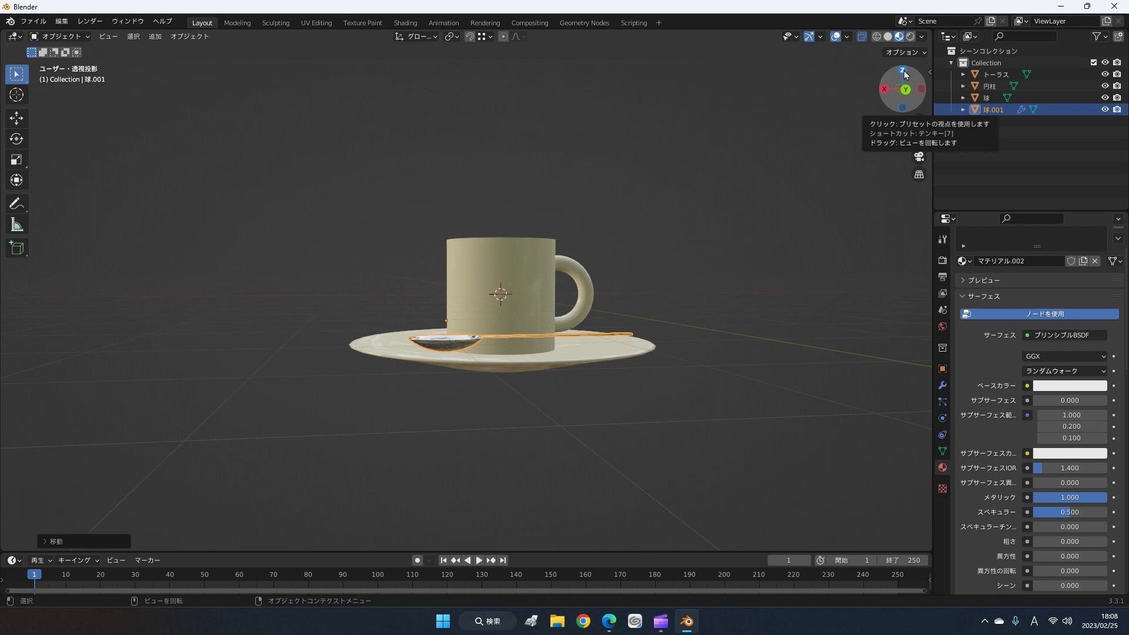
mouse_move(764, 224)
middle_down()
mouse_move(738, 306)
mouse_move(763, 242)
mouse_move(753, 310)
mouse_move(763, 211)
mouse_move(632, 209)
mouse_move(724, 219)
mouse_move(751, 190)
middle_up()
scroll(739, 220, up, 2)
scroll(724, 215, up, 1)
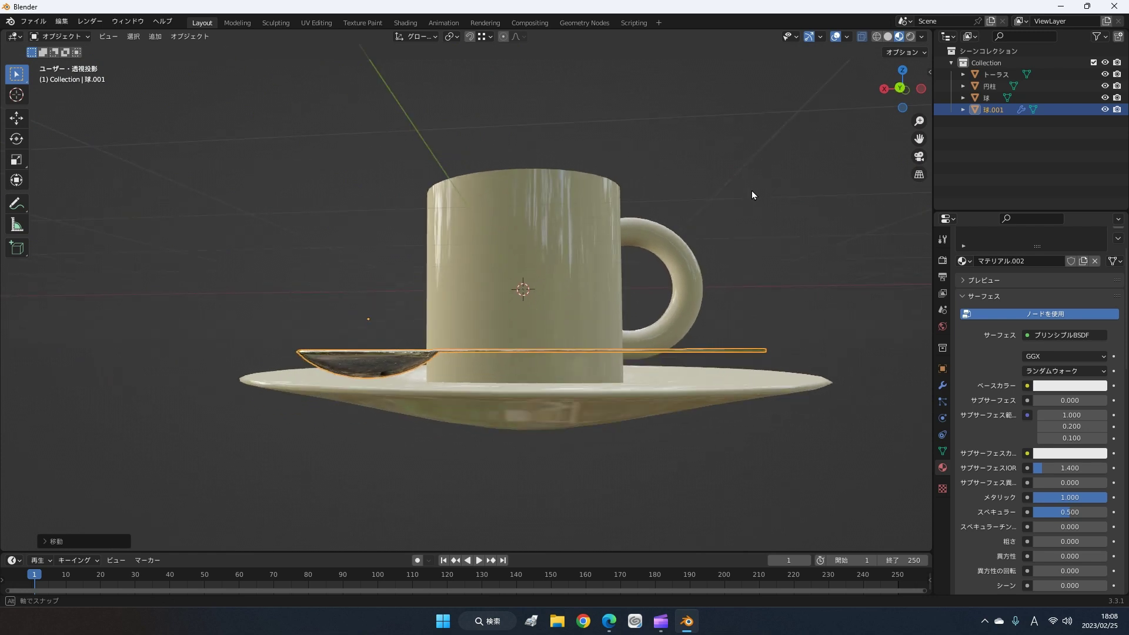
- Tilt and nudge the spoon along the saucer, then deselect it and orbit to check
key(r)
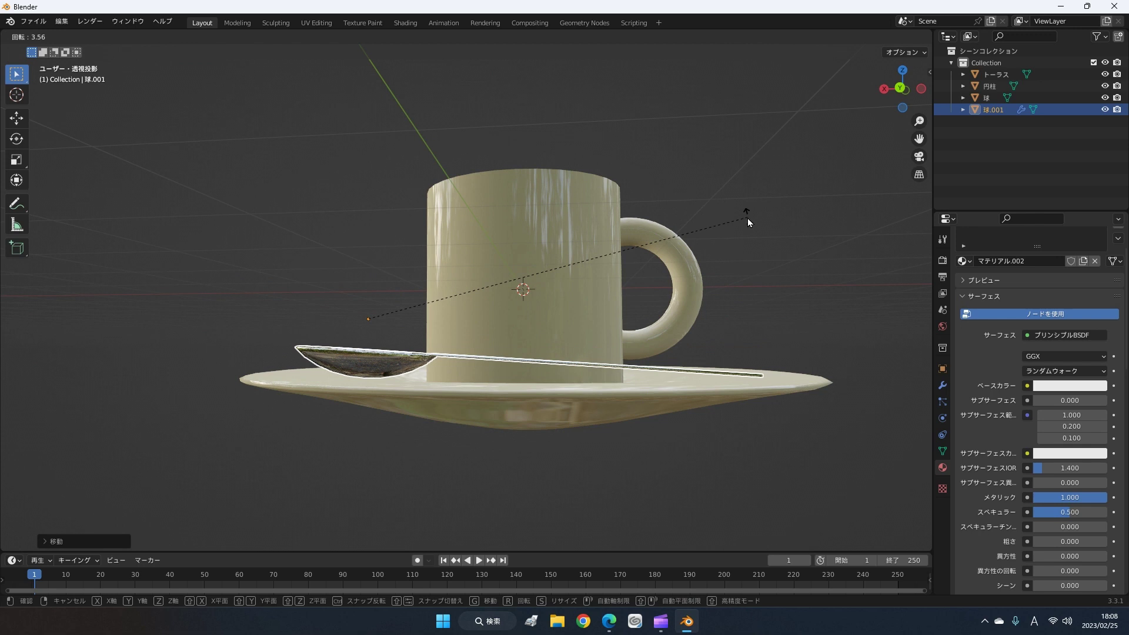
click(747, 214)
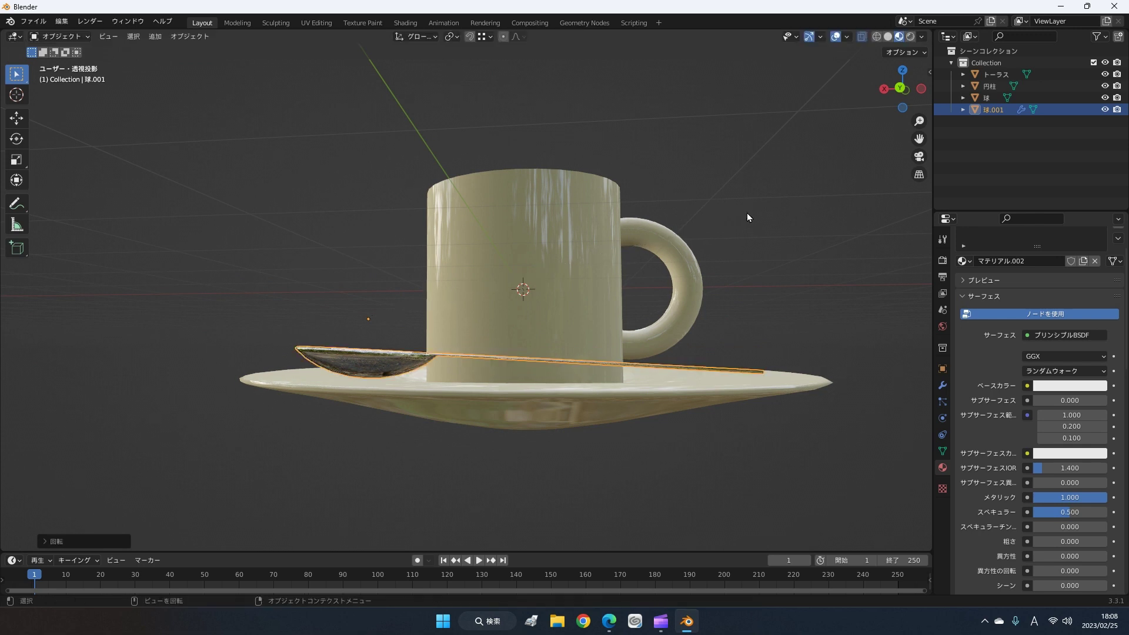
key(g)
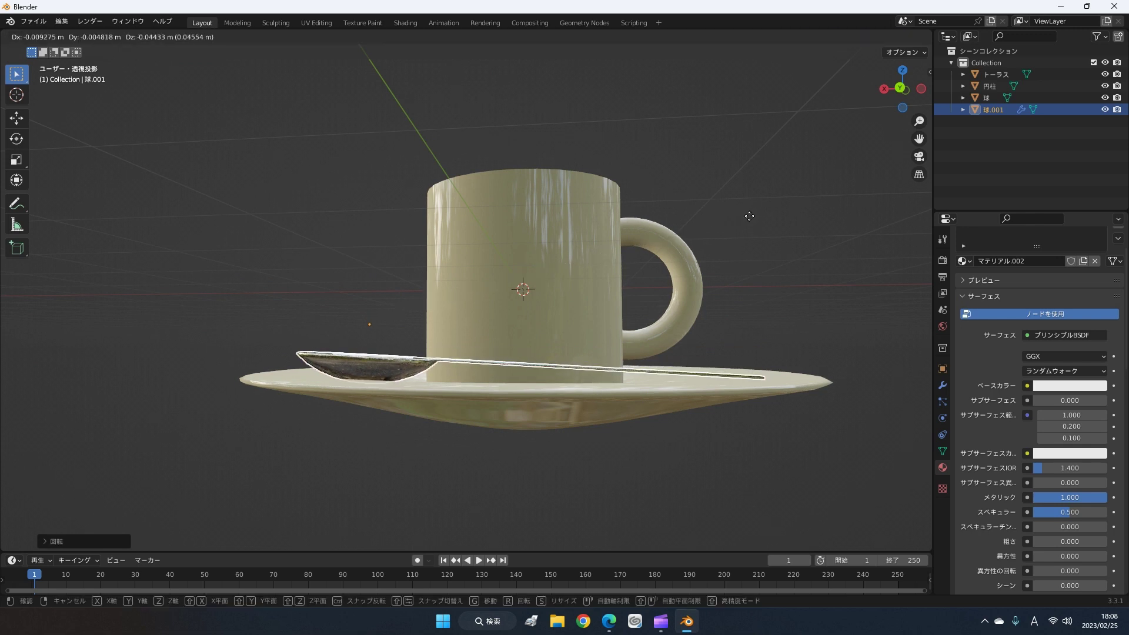
click(749, 216)
mouse_move(749, 216)
middle_down()
mouse_move(560, 227)
mouse_move(428, 278)
mouse_move(415, 256)
mouse_move(729, 233)
mouse_move(771, 219)
mouse_move(786, 252)
mouse_move(816, 260)
mouse_move(892, 234)
mouse_move(880, 222)
mouse_move(670, 222)
mouse_move(411, 295)
mouse_move(727, 257)
mouse_move(693, 328)
mouse_move(750, 277)
mouse_move(513, 256)
mouse_move(605, 233)
mouse_move(499, 288)
mouse_move(651, 306)
mouse_move(696, 329)
mouse_move(683, 311)
mouse_move(696, 312)
mouse_move(612, 312)
mouse_move(523, 288)
mouse_move(393, 290)
mouse_move(621, 259)
mouse_move(686, 275)
middle_up()
scroll(727, 258, down, 4)
scroll(750, 277, up, 3)
scroll(721, 281, up, 2)
click(606, 233)
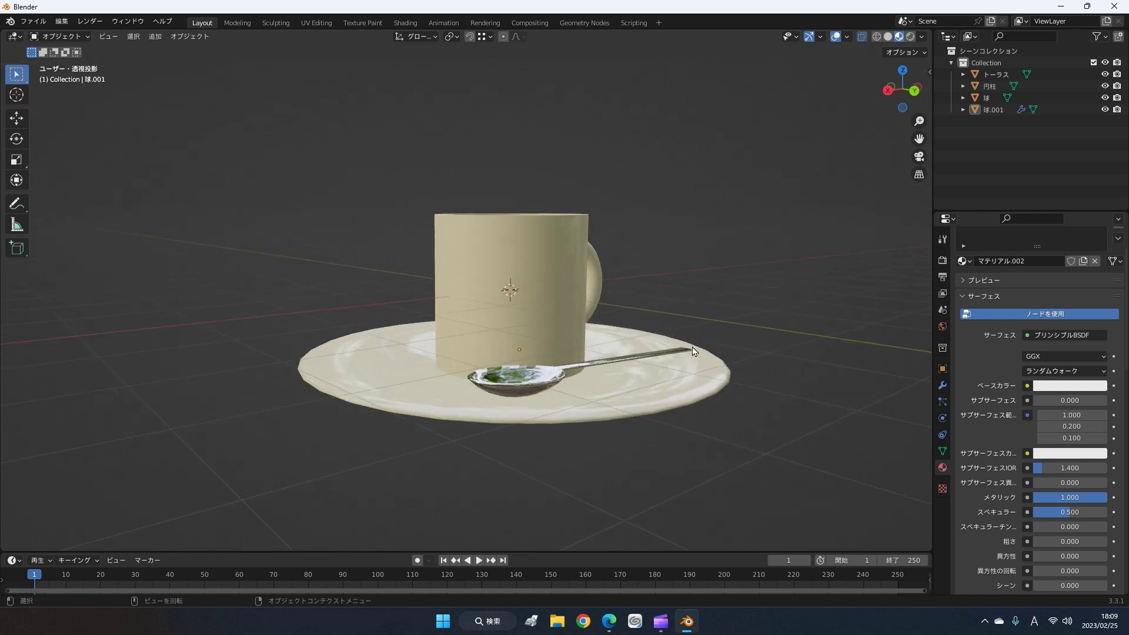
mouse_move(682, 400)
middle_down()
mouse_move(701, 354)
mouse_move(637, 453)
mouse_move(569, 247)
middle_up()
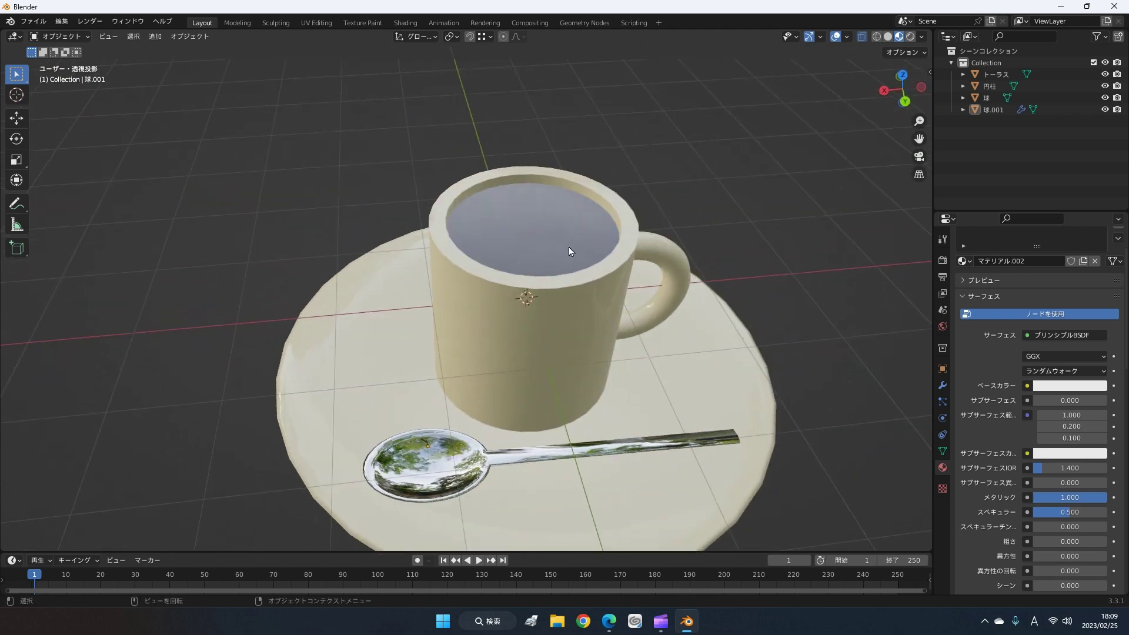
- Select the cup and change the drink's base colour to green
click(569, 247)
click(1047, 408)
click(1014, 264)
middle_drag(650, 269, 653, 330)
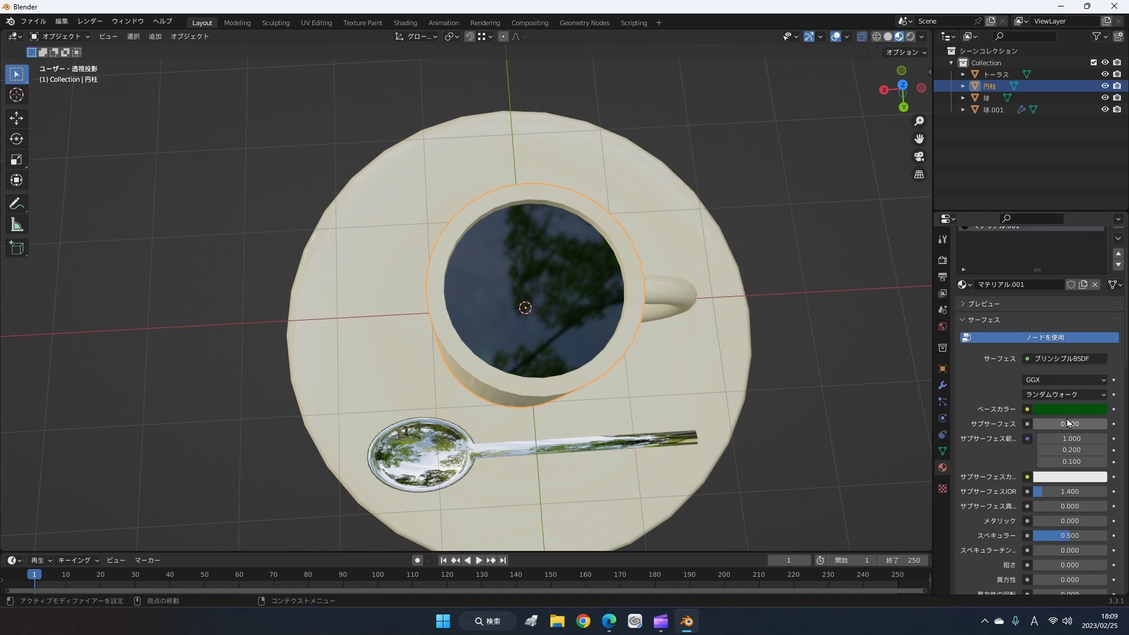
scroll(1064, 537, down, 1)
scroll(1064, 538, down, 2)
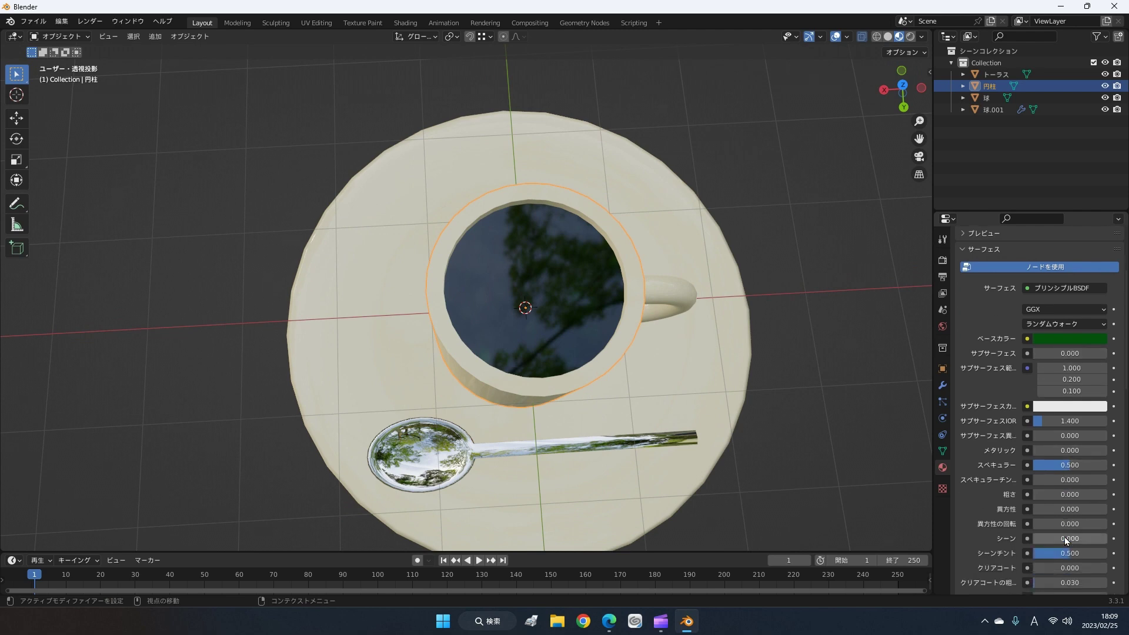
scroll(1063, 538, down, 2)
scroll(1064, 536, down, 1)
scroll(1082, 552, down, 1)
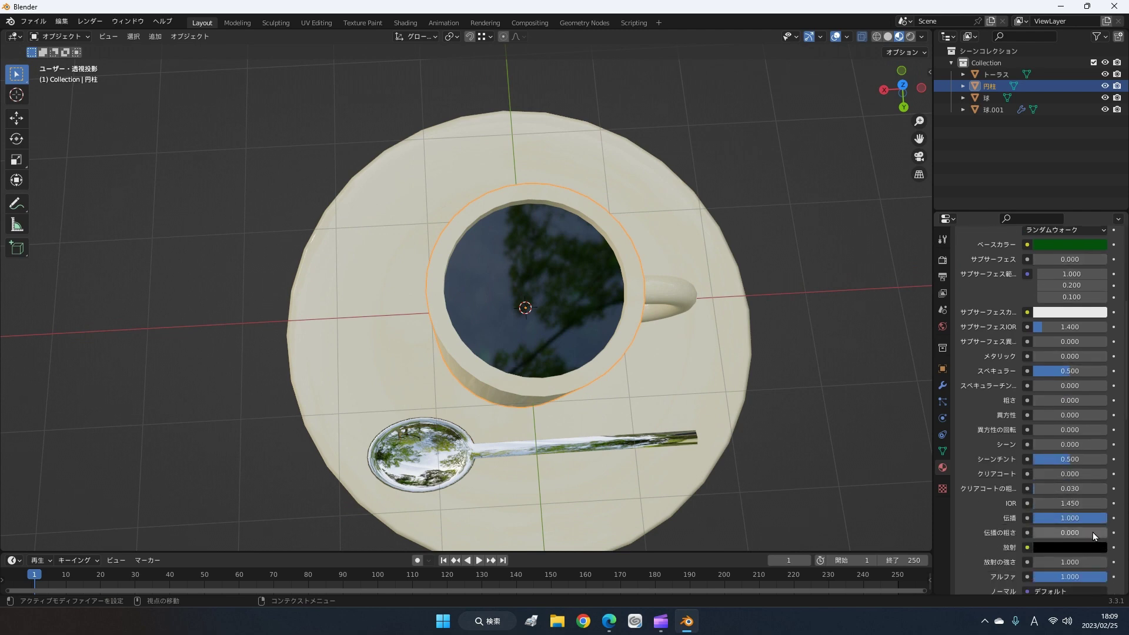
- Lower the drink material's Transmission to 0.331
drag(1096, 521, 1047, 520)
mouse_move(726, 439)
middle_down()
mouse_move(681, 383)
mouse_move(529, 398)
middle_up()
scroll(676, 383, up, 3)
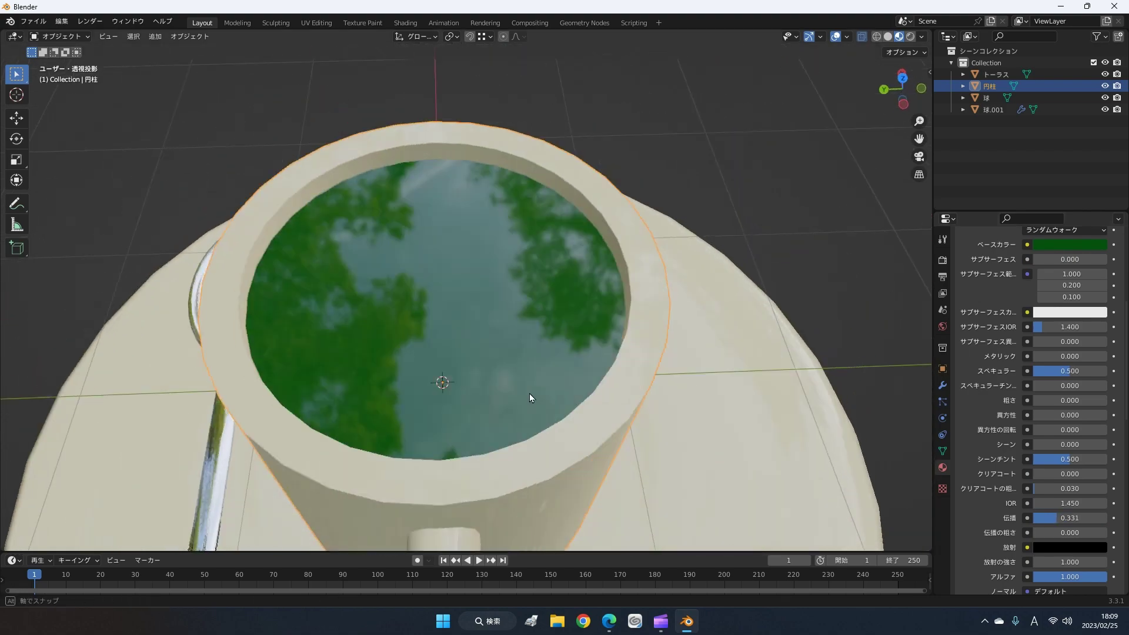
scroll(526, 391, down, 3)
scroll(524, 390, down, 2)
mouse_move(524, 390)
middle_down()
mouse_move(589, 365)
mouse_move(917, 387)
middle_up()
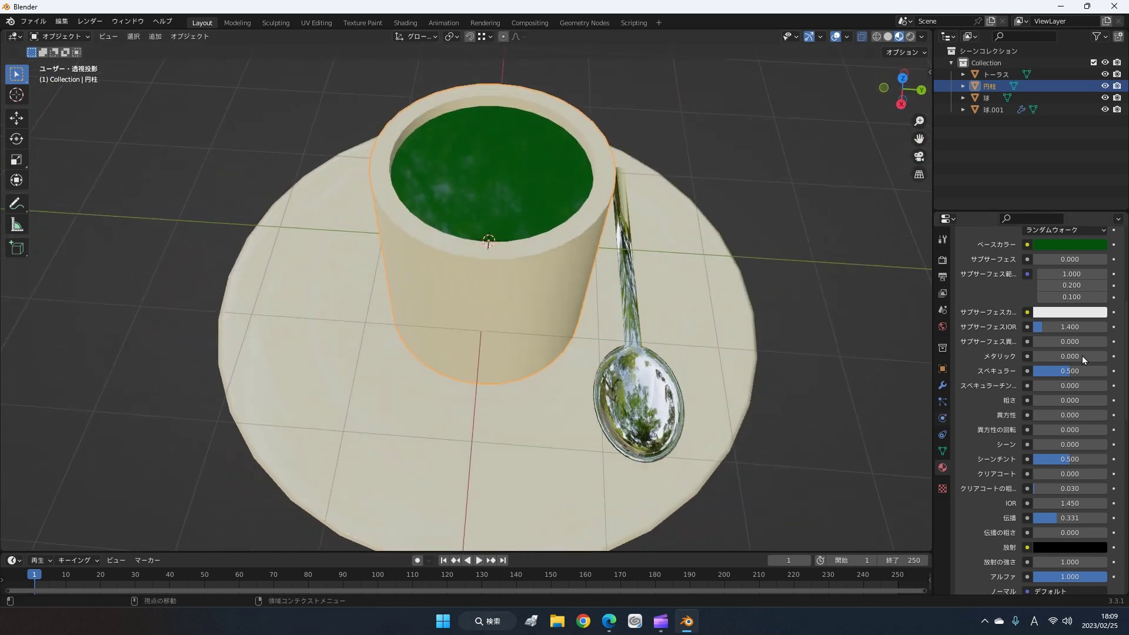
- Change the drink's base colour to bright pink in the HSV colour picker
click(1079, 244)
click(1064, 135)
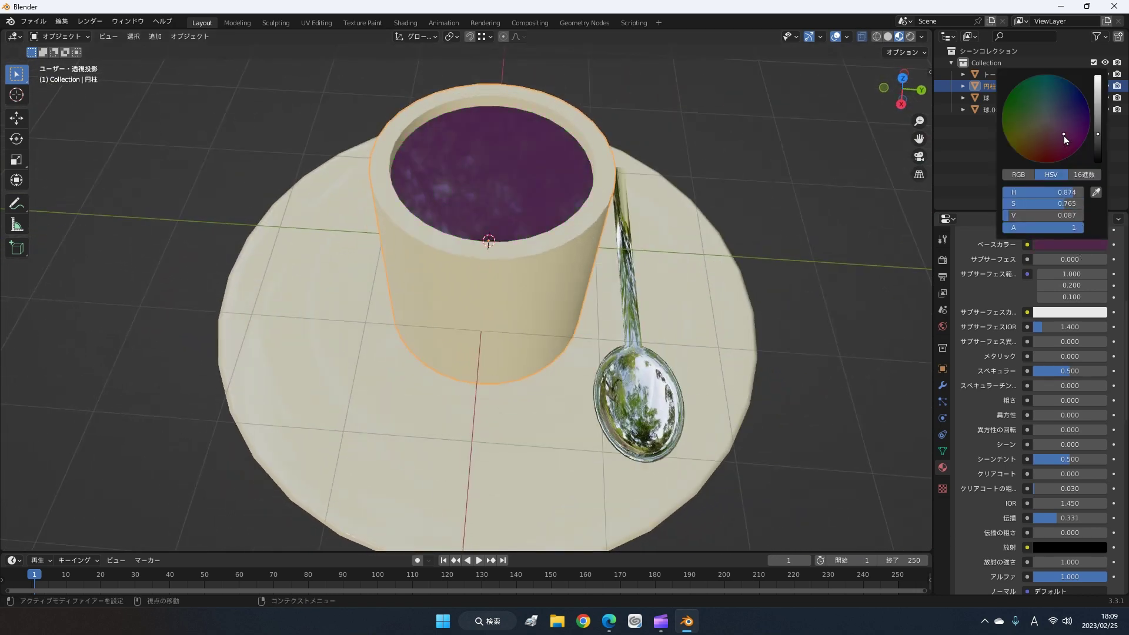
click(1076, 244)
drag(1098, 113, 1097, 79)
mouse_move(588, 294)
middle_down()
mouse_move(502, 286)
mouse_move(508, 276)
middle_up()
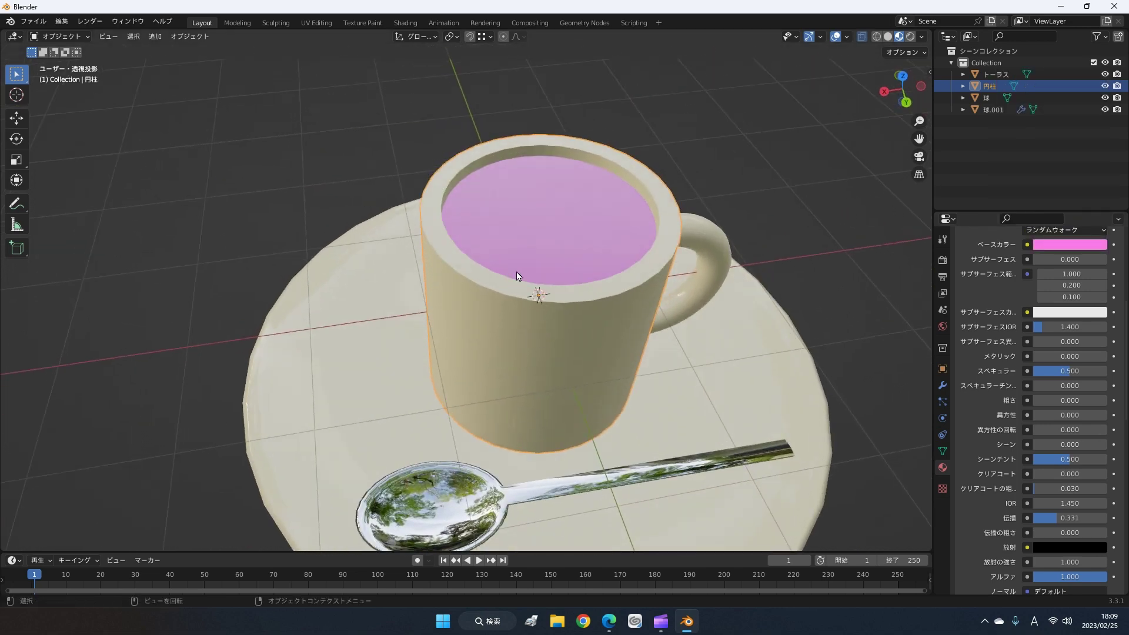
scroll(565, 315, up, 3)
mouse_move(566, 315)
middle_down()
mouse_move(586, 299)
mouse_move(527, 355)
mouse_move(426, 388)
mouse_move(566, 308)
mouse_move(663, 305)
middle_up()
scroll(587, 298, down, 3)
click(643, 408)
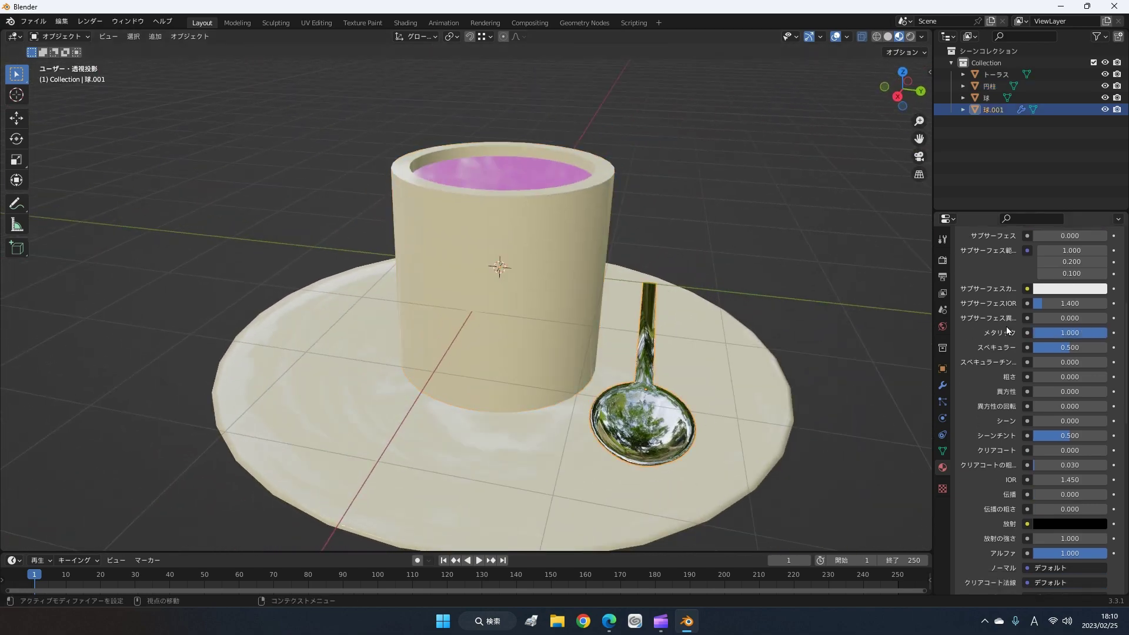
- Set the spoon's Base Color to a gold tone
scroll(849, 340, up, 2)
scroll(900, 334, down, 3)
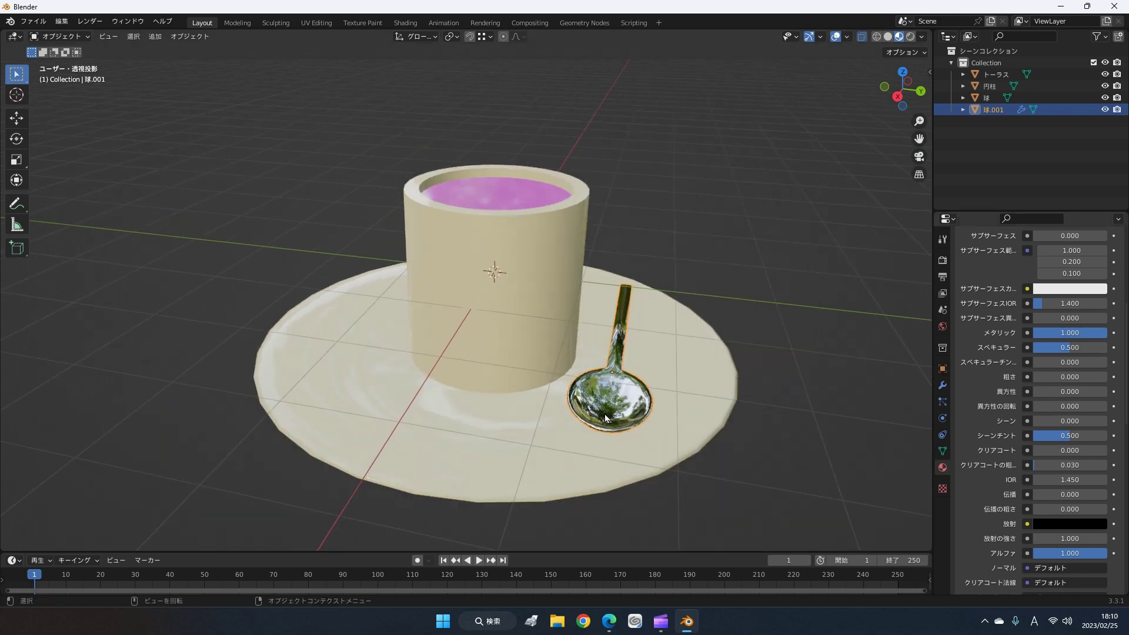
scroll(955, 355, up, 2)
scroll(967, 353, up, 2)
scroll(974, 354, up, 2)
scroll(1028, 368, up, 1)
click(1069, 385)
click(1064, 199)
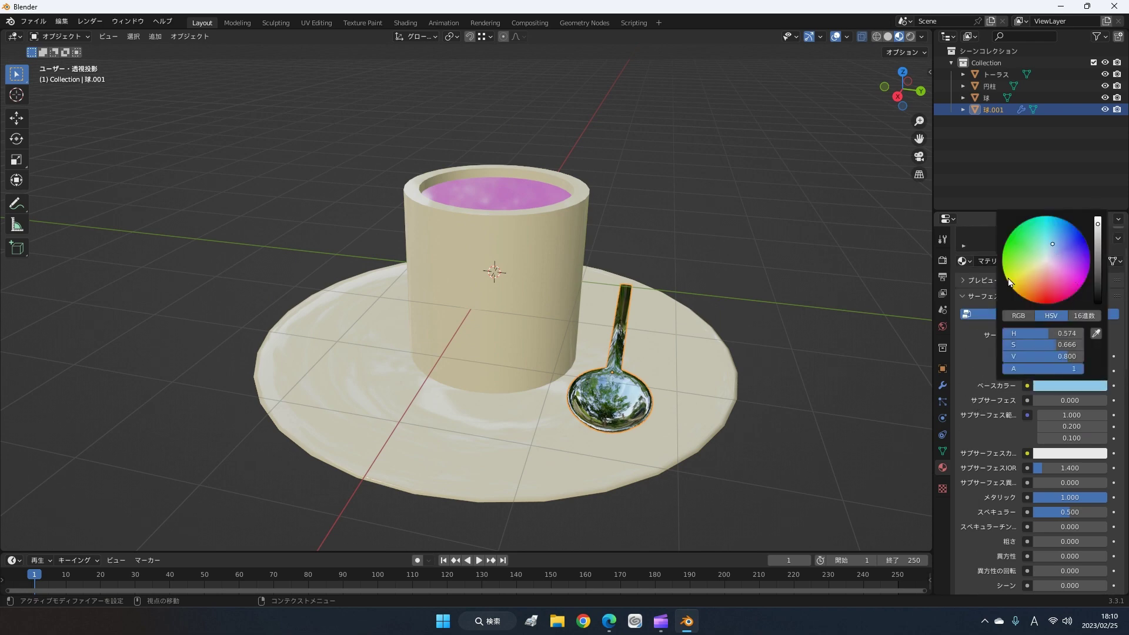
mouse_move(837, 328)
middle_down()
mouse_move(729, 298)
mouse_move(729, 352)
middle_up()
- Set the saucer's Base Color to a saturated cyan on the HSV wheel
click(735, 470)
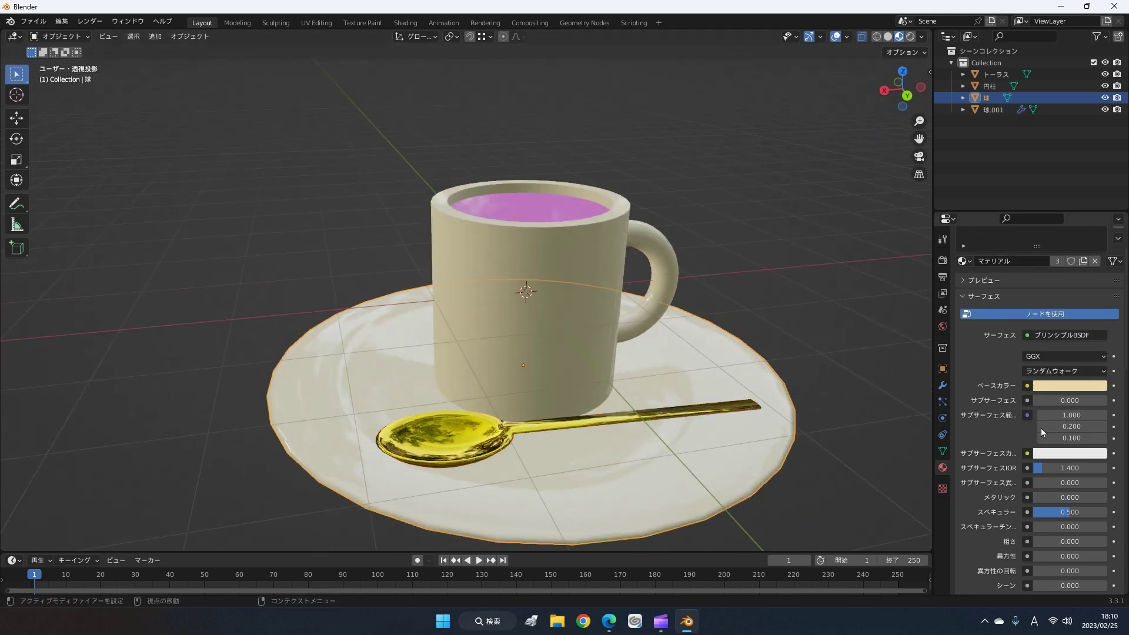
click(586, 298)
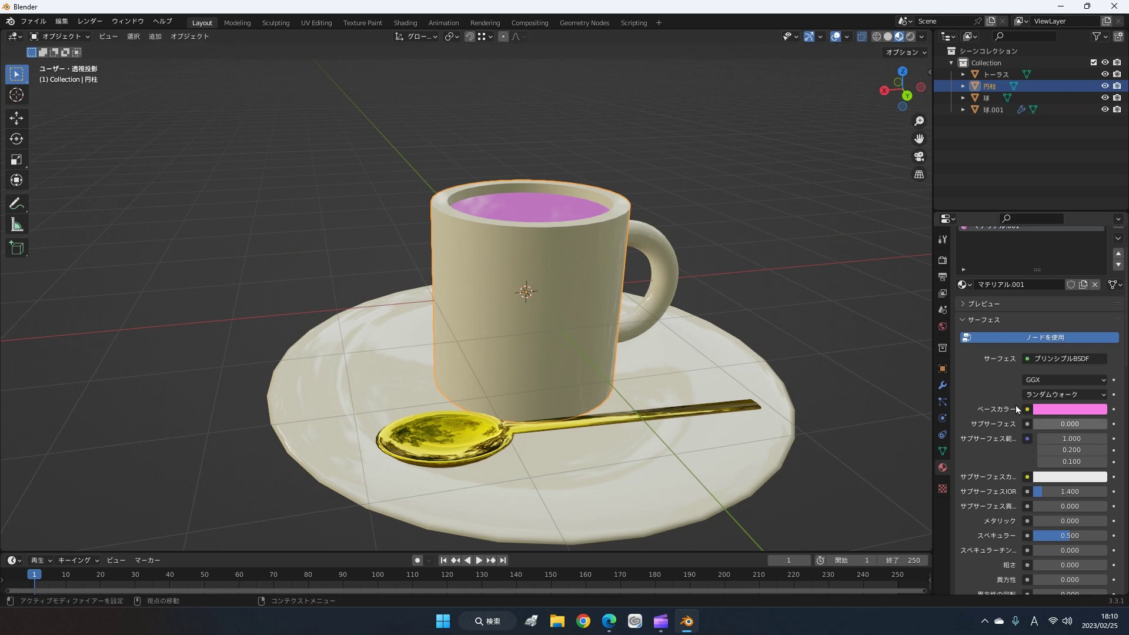
click(764, 354)
scroll(1082, 395, down, 1)
click(1084, 388)
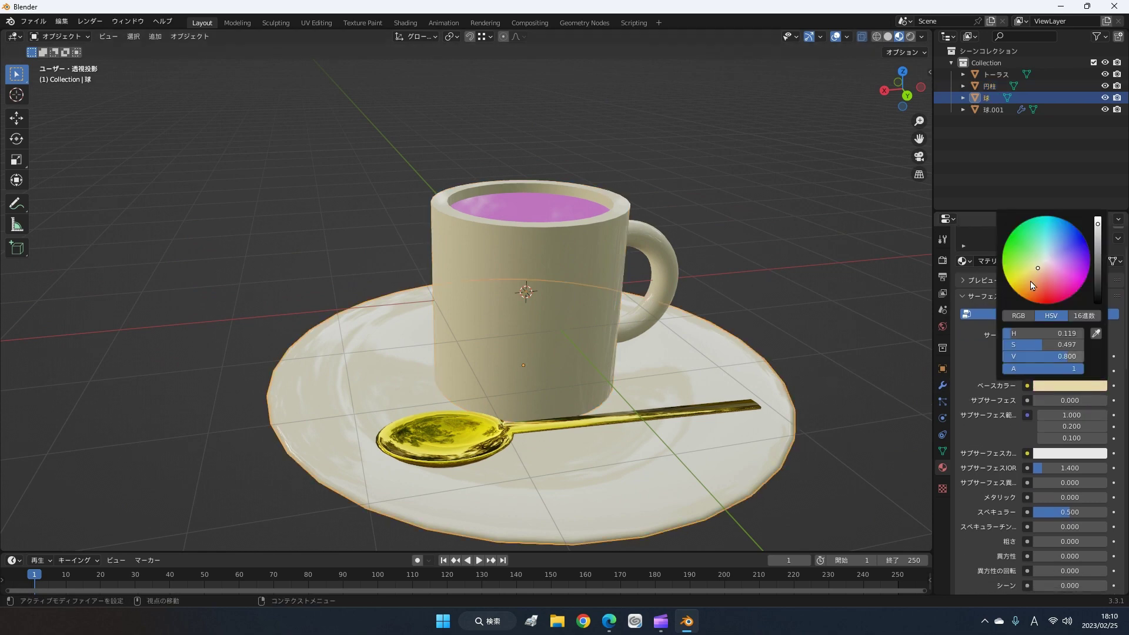
click(1039, 269)
drag(1044, 242, 1045, 238)
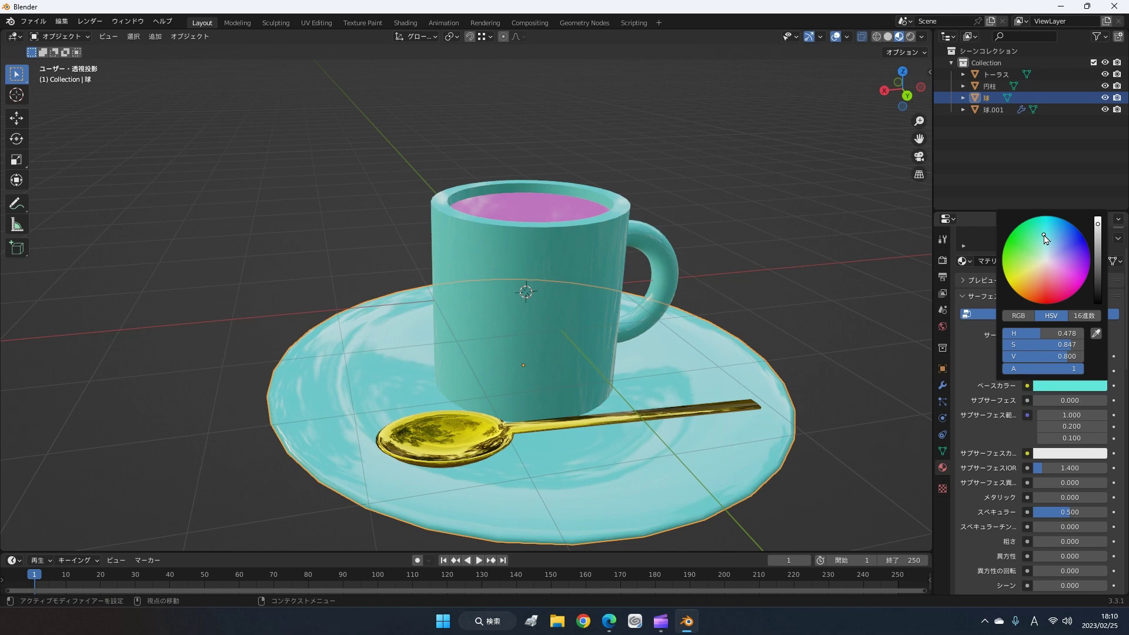
- Orbit to a low side view and select the cup body, then the handle
middle_drag(795, 253, 851, 252)
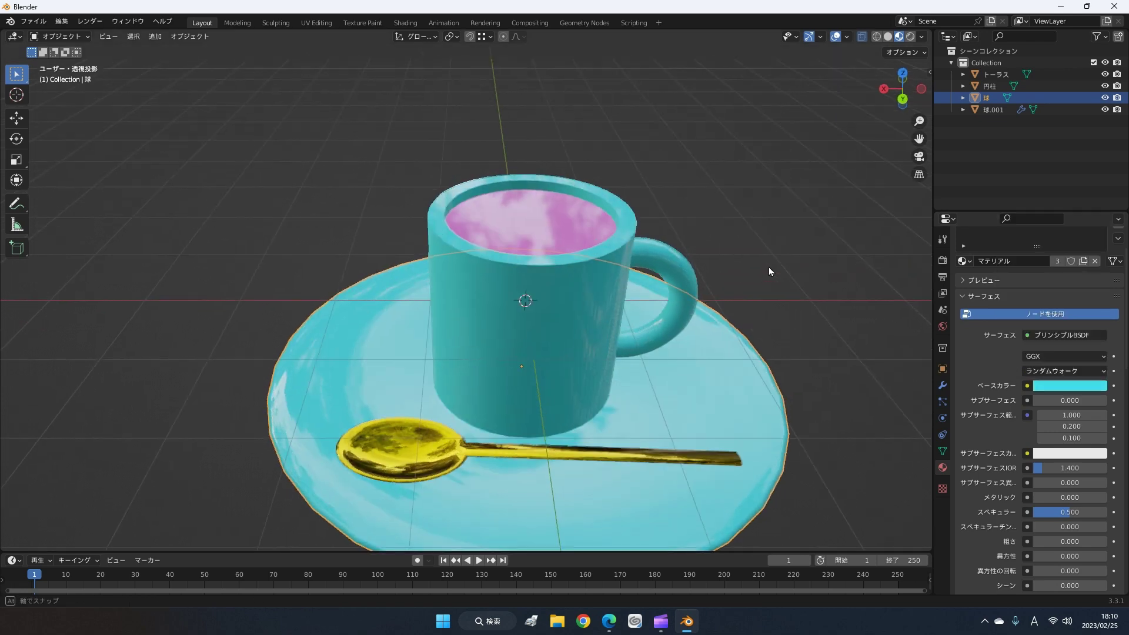
click(503, 280)
mouse_move(676, 269)
middle_down()
mouse_move(589, 233)
mouse_move(680, 247)
mouse_move(662, 263)
mouse_move(755, 276)
middle_up()
click(683, 245)
- Cancel the handle resize, then box-select the cup, handle, saucer and spoon together
key(s)
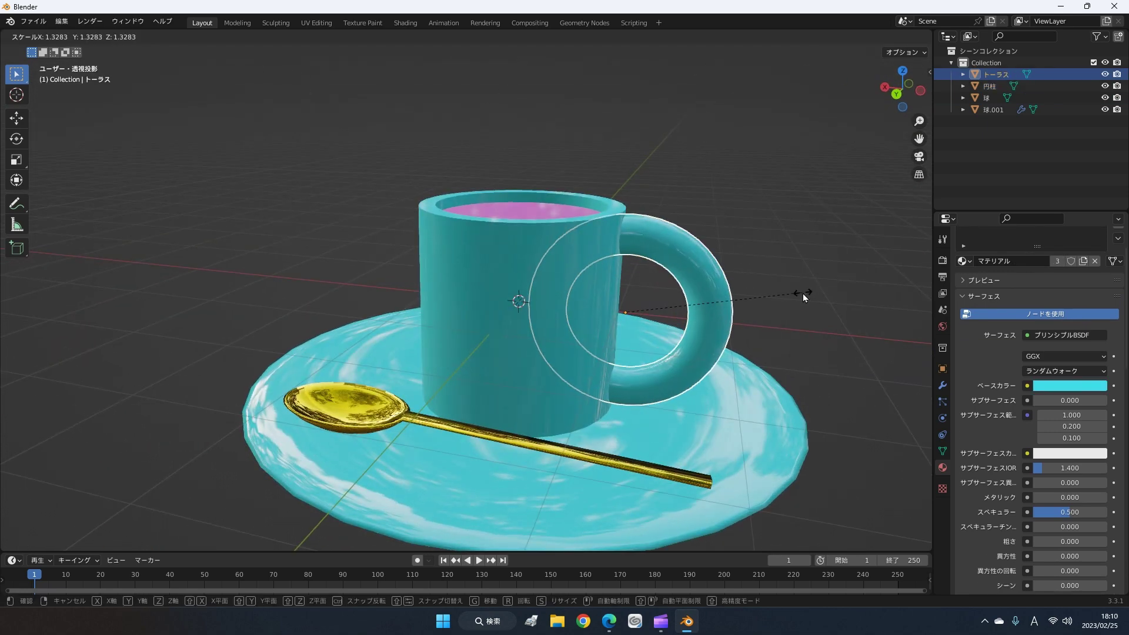
key(Escape)
mouse_move(823, 310)
middle_down()
mouse_move(830, 338)
mouse_move(856, 243)
mouse_move(820, 329)
mouse_move(799, 305)
mouse_move(856, 348)
mouse_move(781, 308)
mouse_move(766, 323)
mouse_move(766, 285)
mouse_move(756, 335)
mouse_move(746, 330)
mouse_move(730, 279)
mouse_move(684, 316)
mouse_move(622, 320)
middle_up()
click(856, 243)
drag(488, 362, 500, 364)
mouse_move(672, 372)
middle_down()
mouse_move(791, 351)
mouse_move(785, 371)
middle_up()
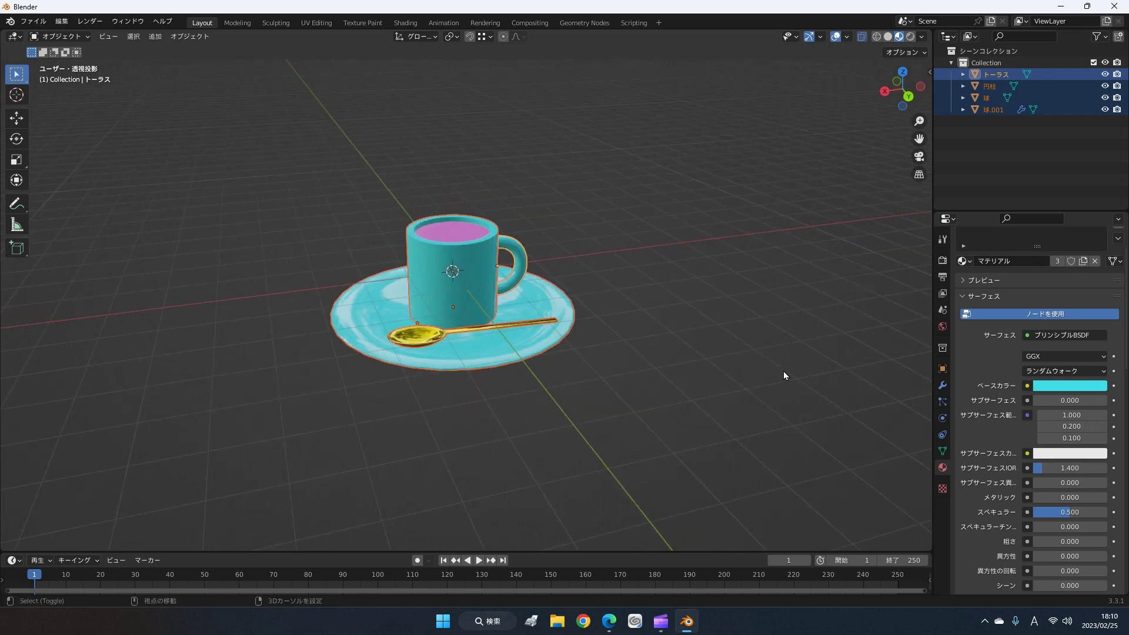
- Duplicate the cup set beside the original and repeat it to build a row
key(shift+d)
click(525, 384)
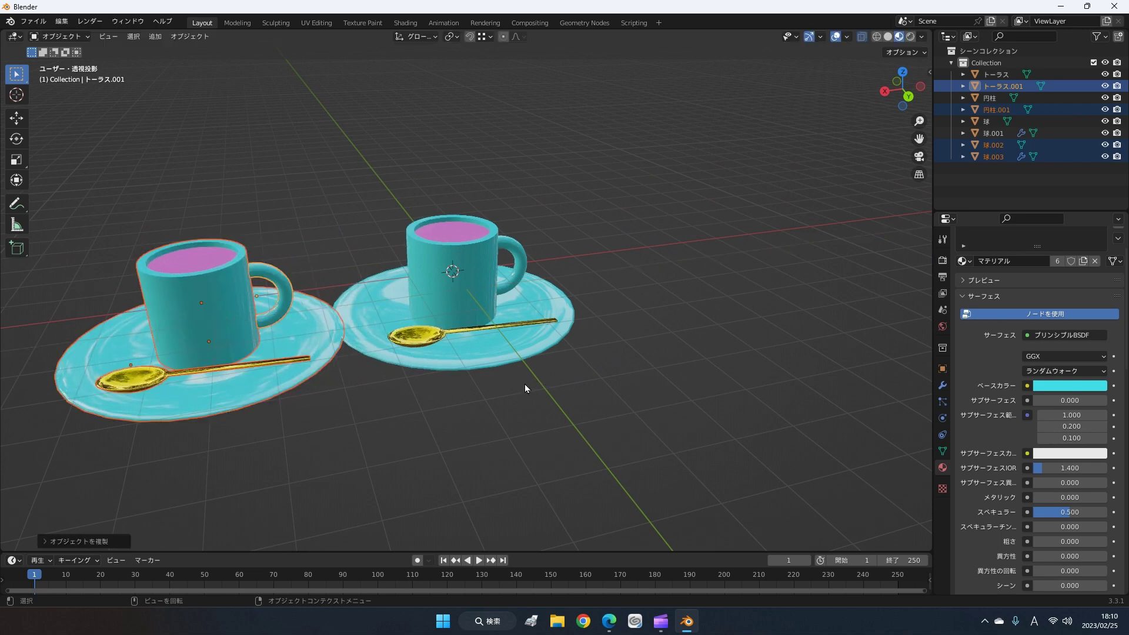
scroll(521, 385, down, 3)
scroll(517, 386, down, 3)
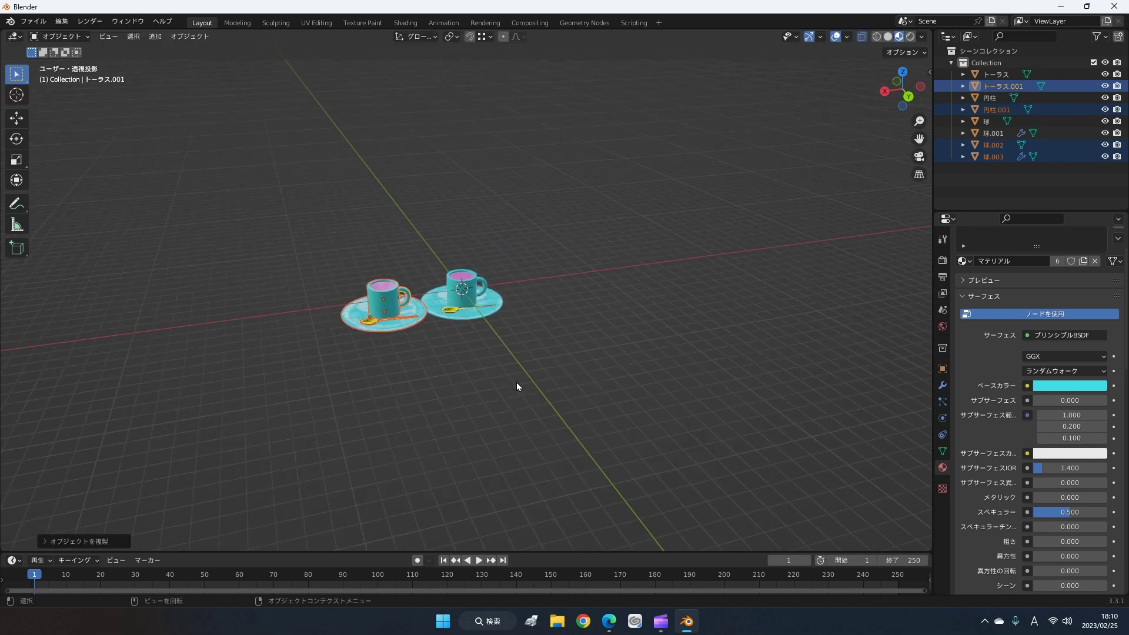
key(shift+r)
key(shift+r)
key(shift+r)
shift+middle_drag(478, 381, 749, 377)
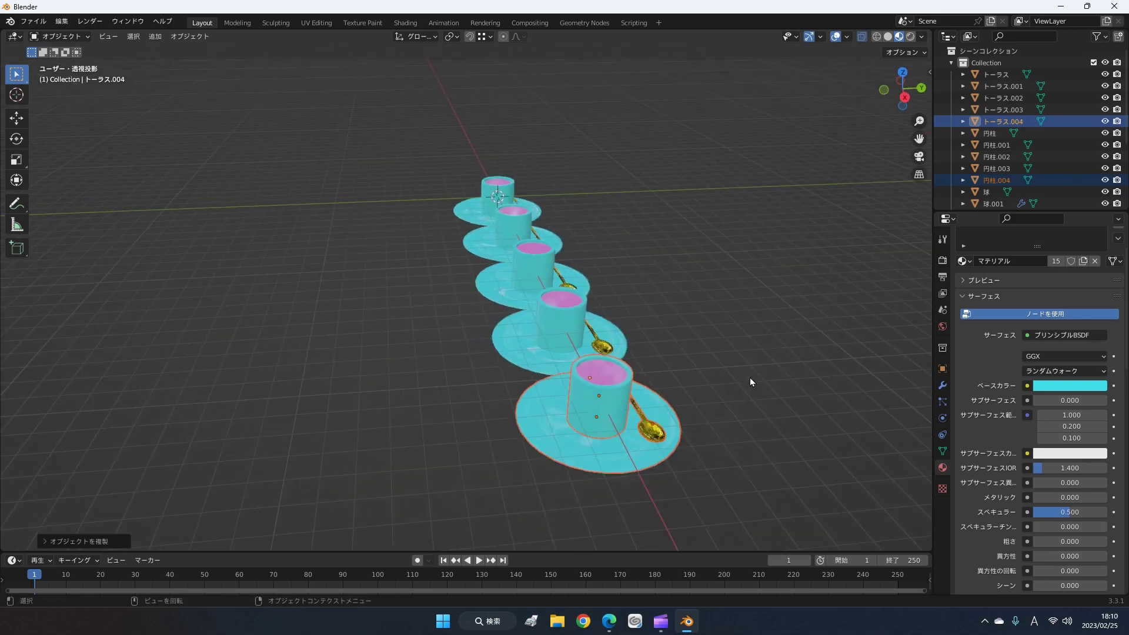
scroll(749, 377, down, 2)
- Copy the whole row along Y and repeat it to fill the 5×5 grid
drag(416, 135, 635, 520)
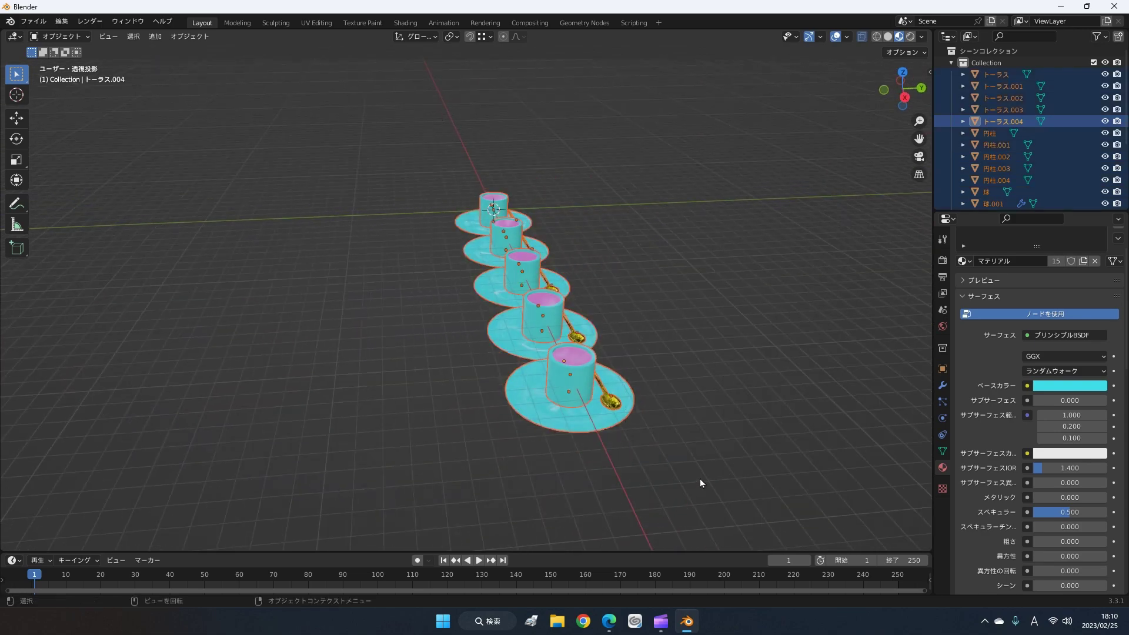
key(shift+d)
key(y)
click(612, 482)
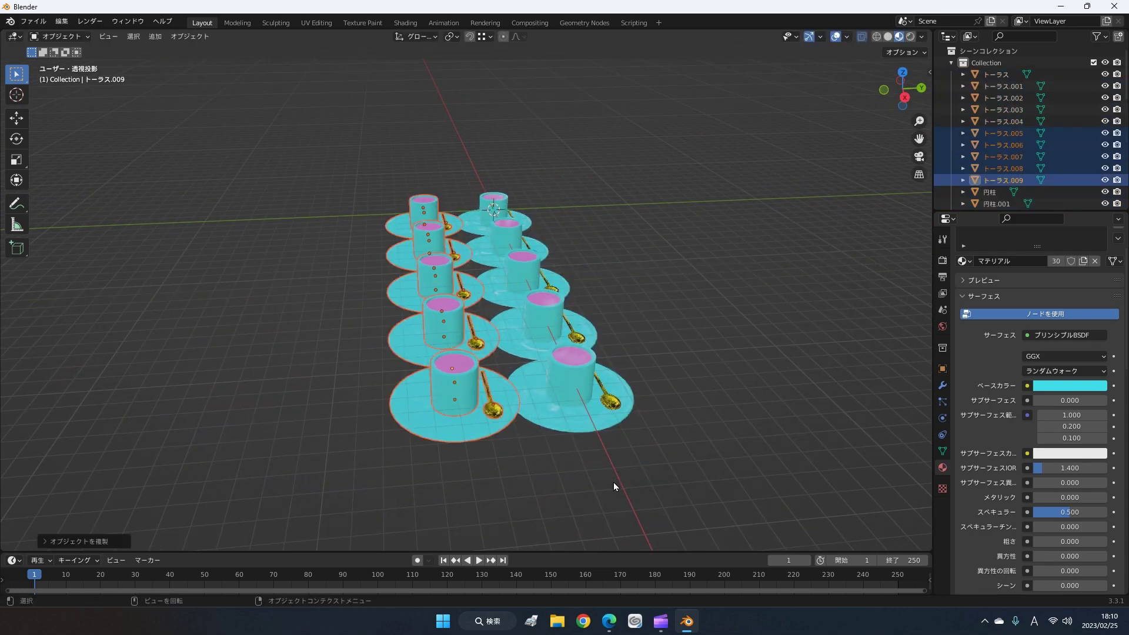
key(shift+r)
key(shift+r)
key(shift+r)
mouse_move(640, 510)
middle_down()
mouse_move(533, 503)
mouse_move(552, 453)
mouse_move(619, 442)
middle_up()
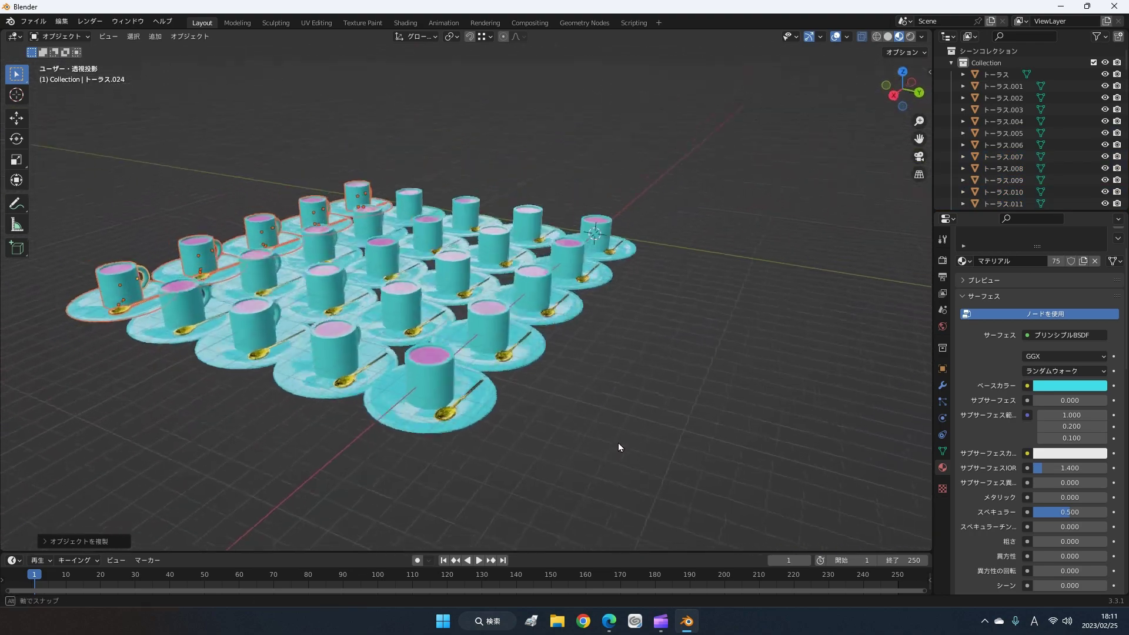
scroll(629, 415, up, 2)
scroll(694, 450, up, 2)
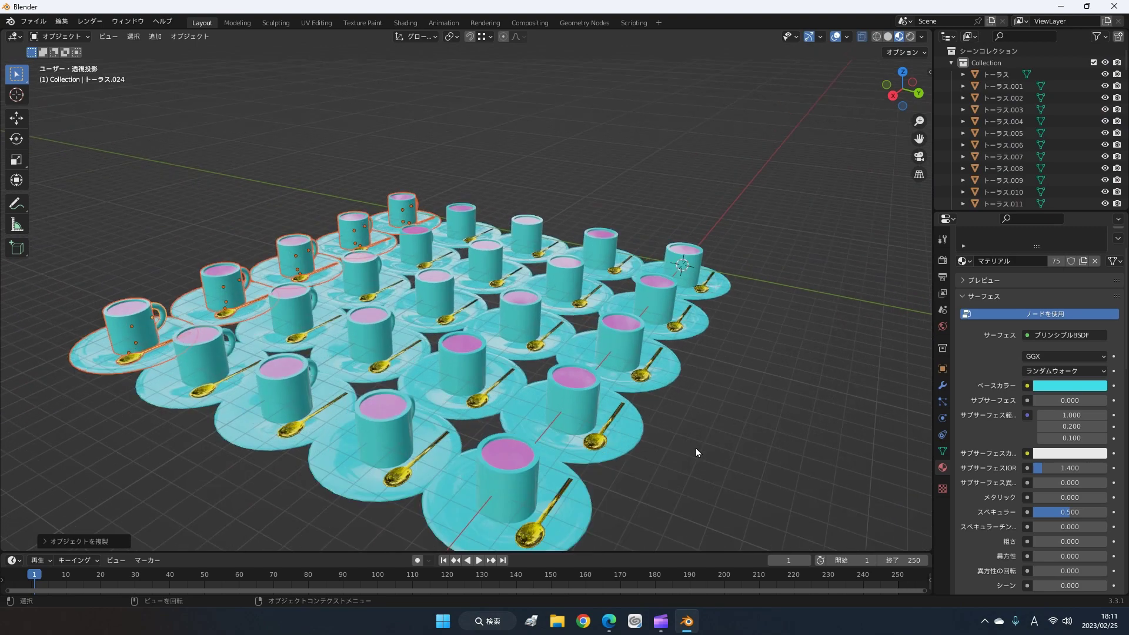
scroll(696, 448, down, 2)
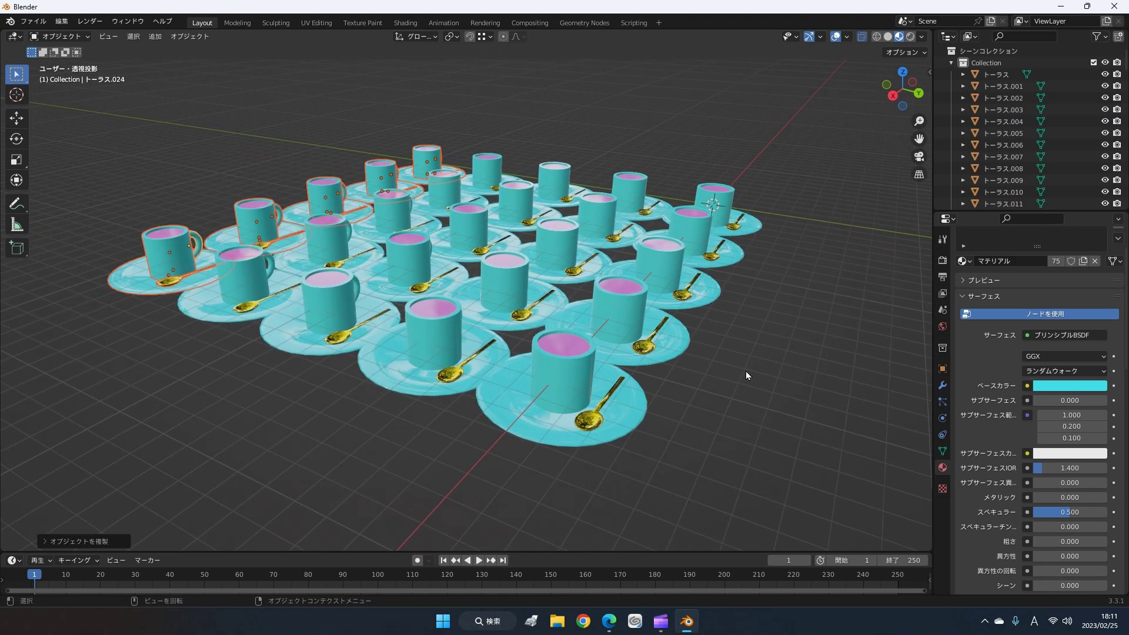